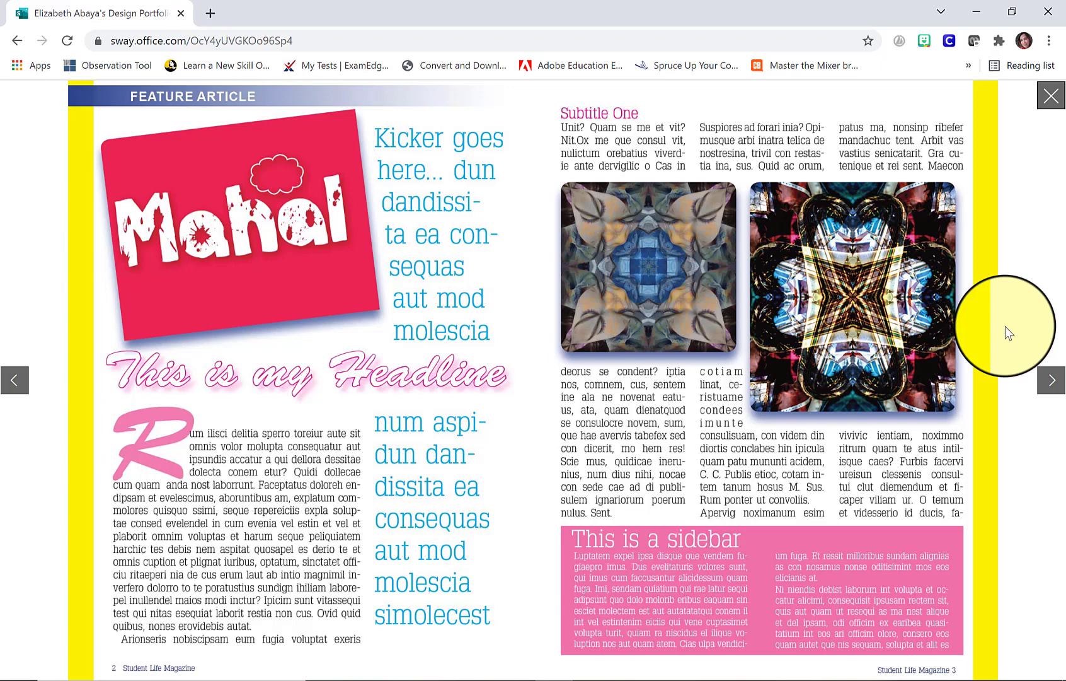
Examine the sample magazine's feature article spreads on pages 2-3 and 4-5.
left_click(1057, 387)
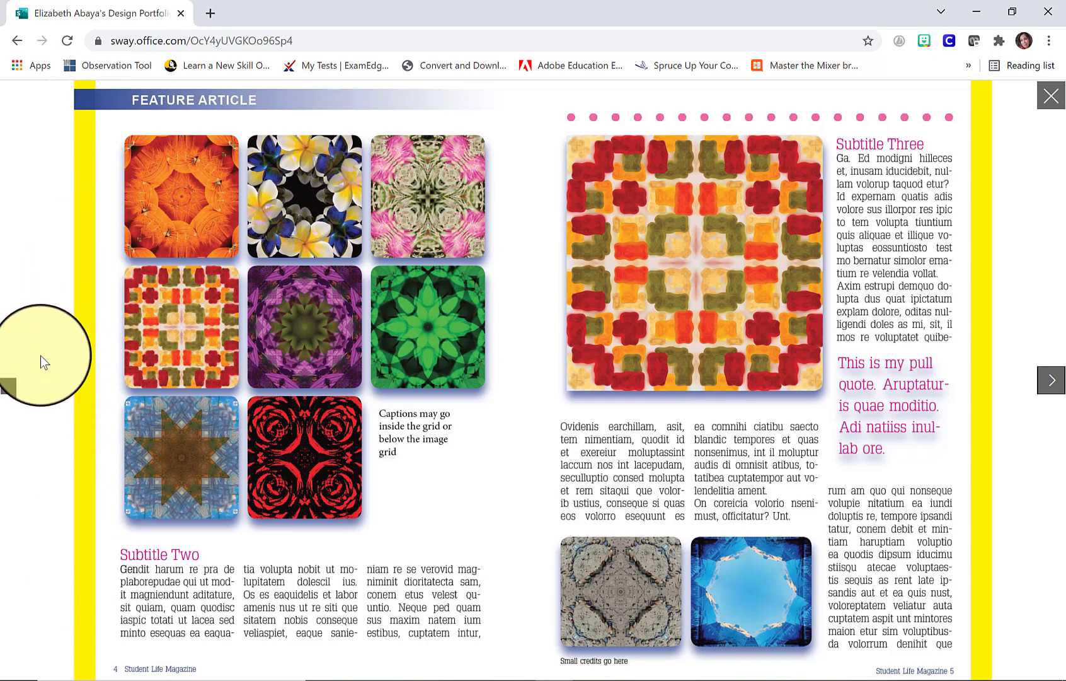
left_click(14, 380)
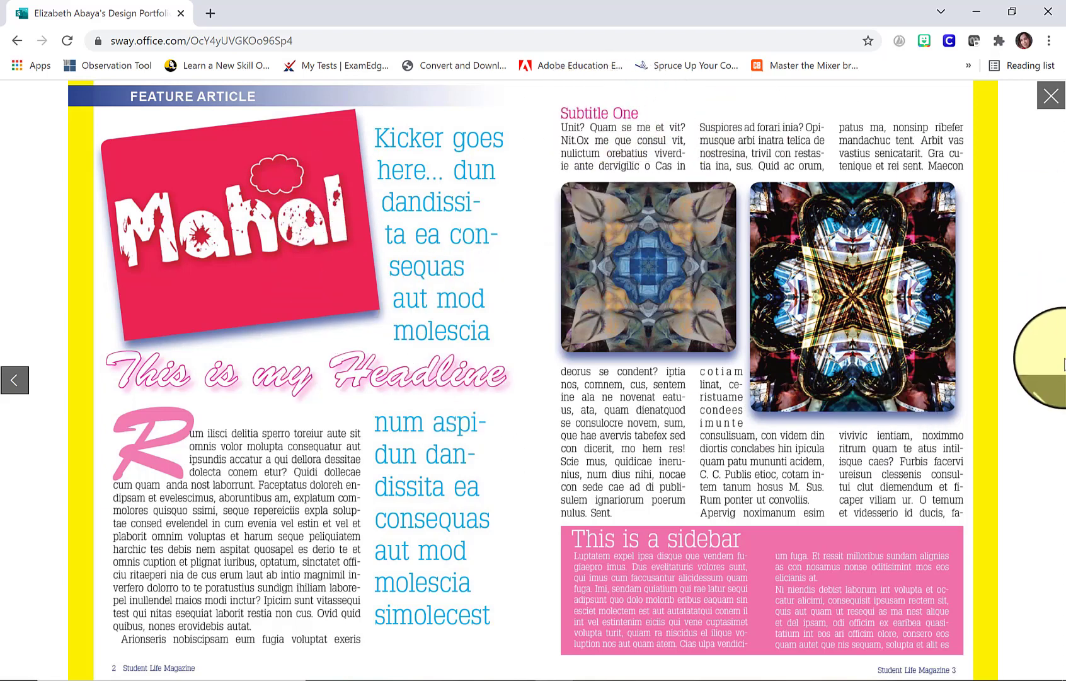
left_click(1051, 381)
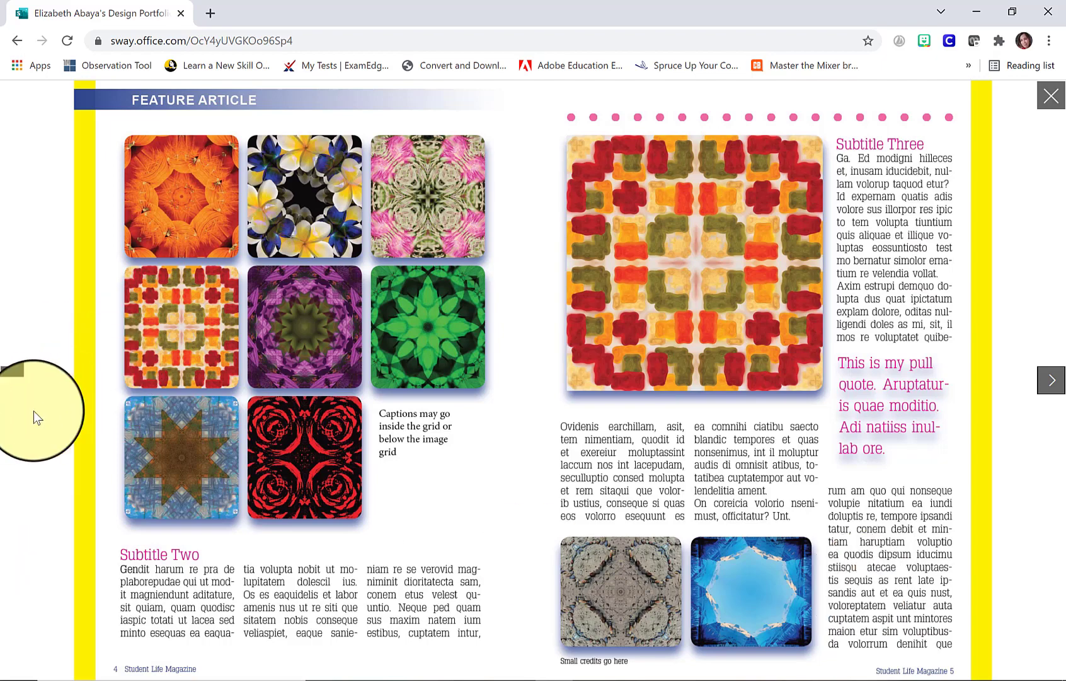
left_click(28, 394)
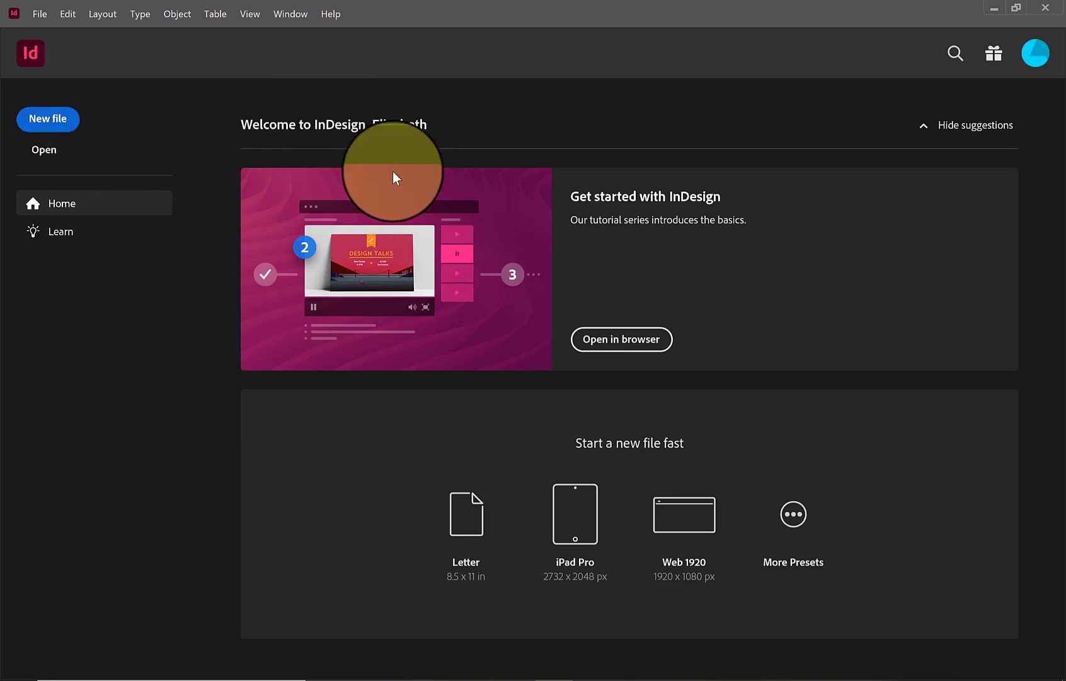
In InDesign, start a new print document from the Letter preset and name it "Magazine spread".
key("ctrl+n")
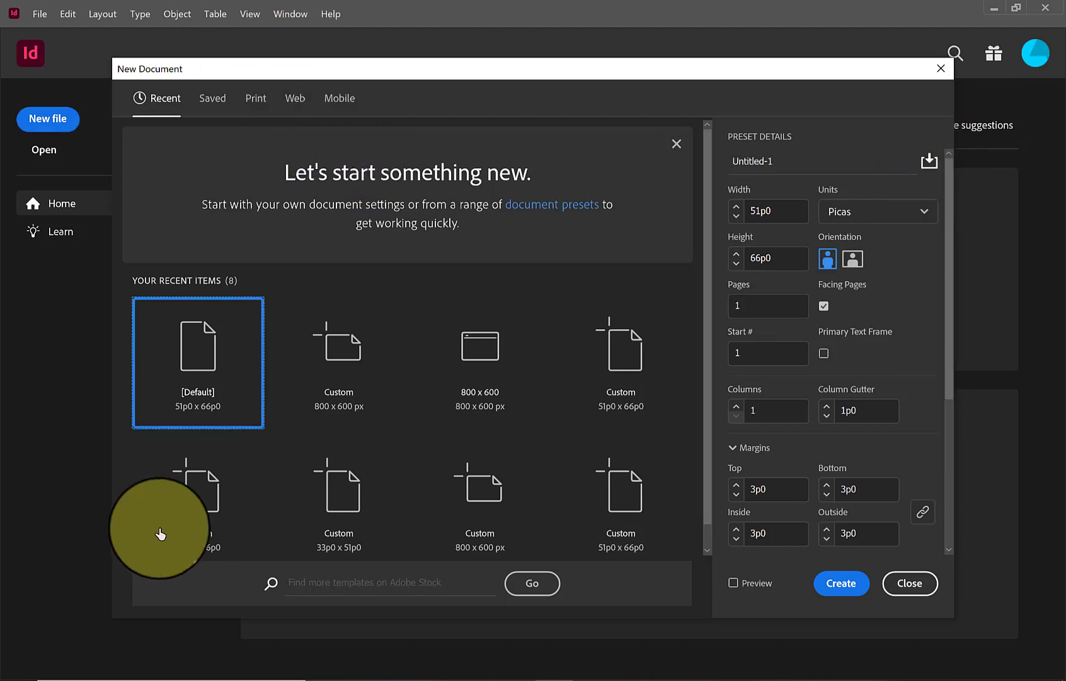
left_click(254, 99)
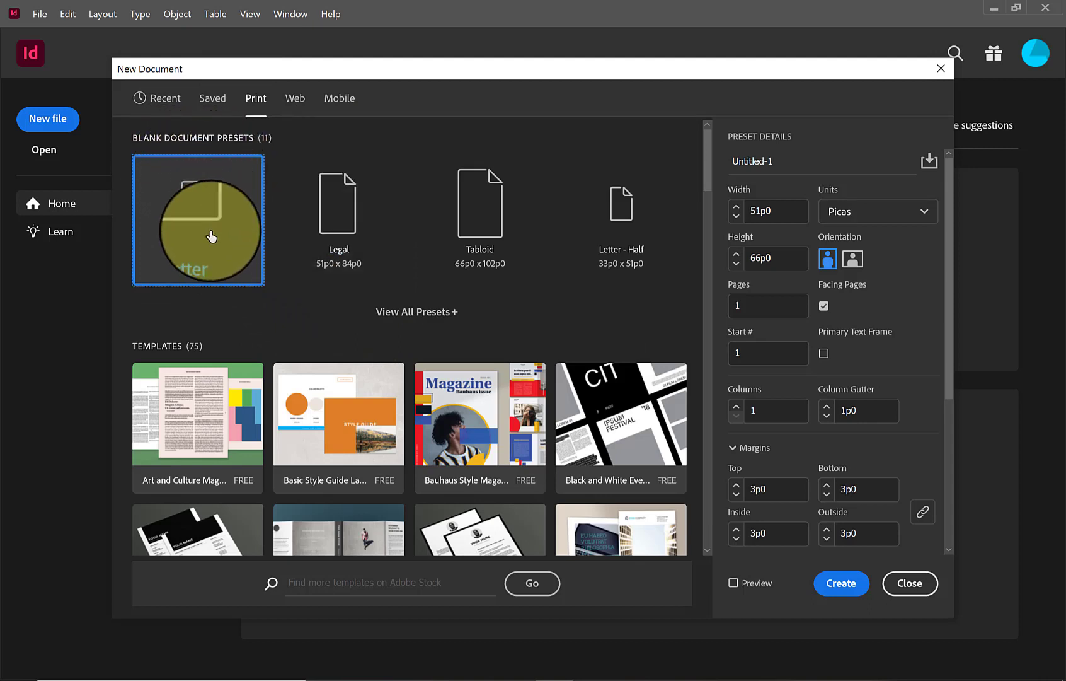
double_click(778, 160)
type("M")
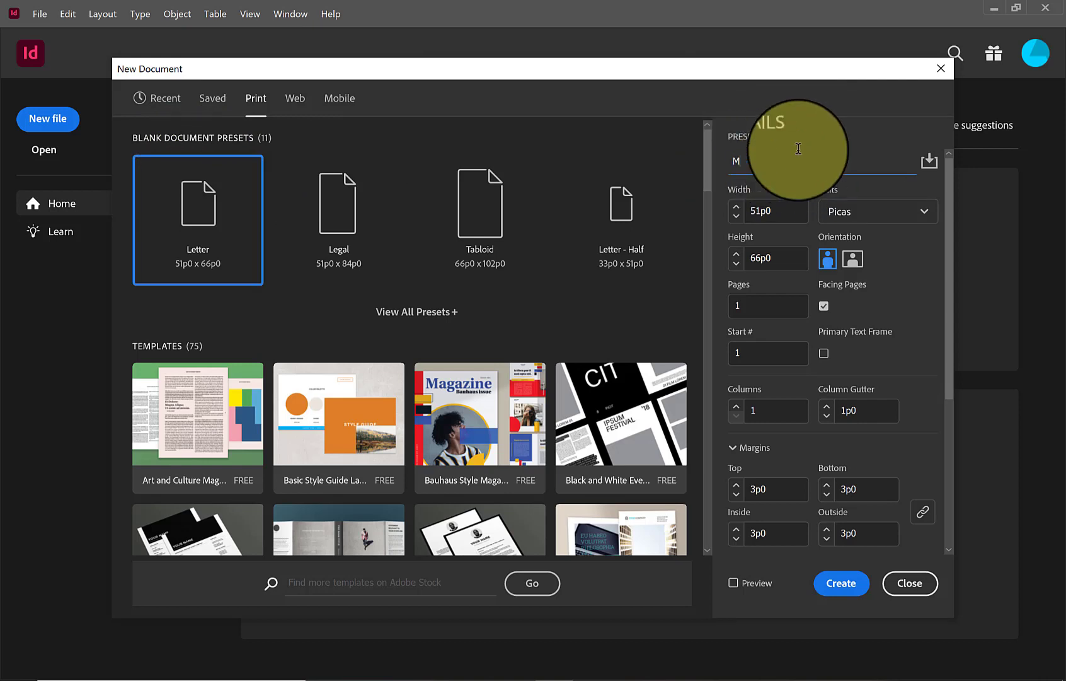
type("agazine spread")
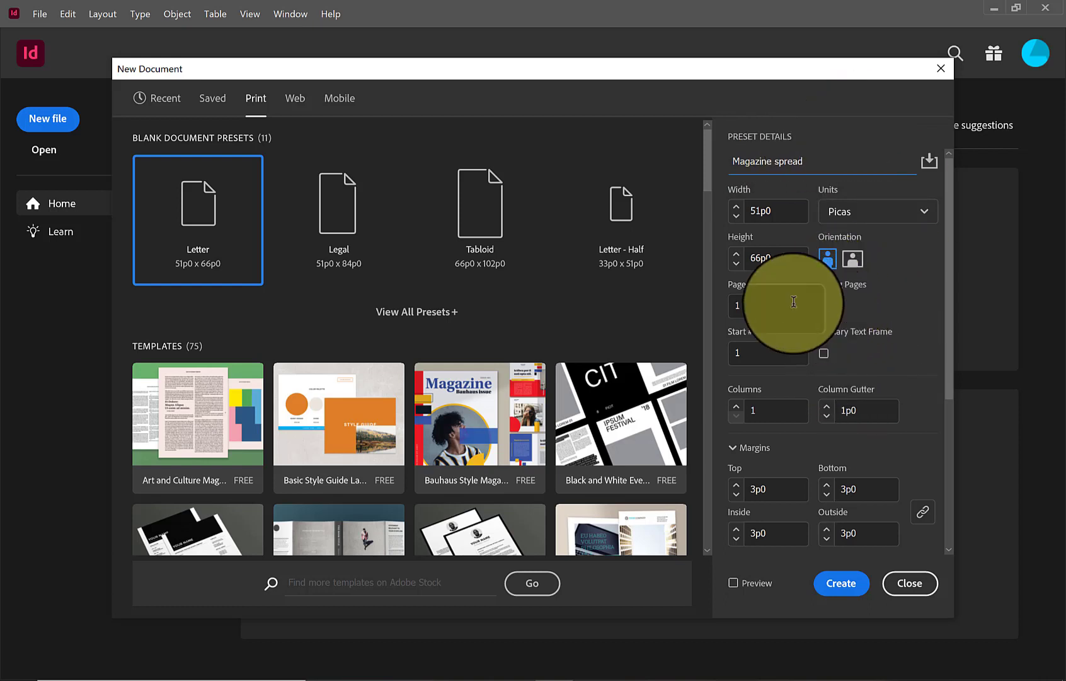
Set the new document to 4 pages with a start number of 2.
left_click(734, 306)
key("BackSpace")
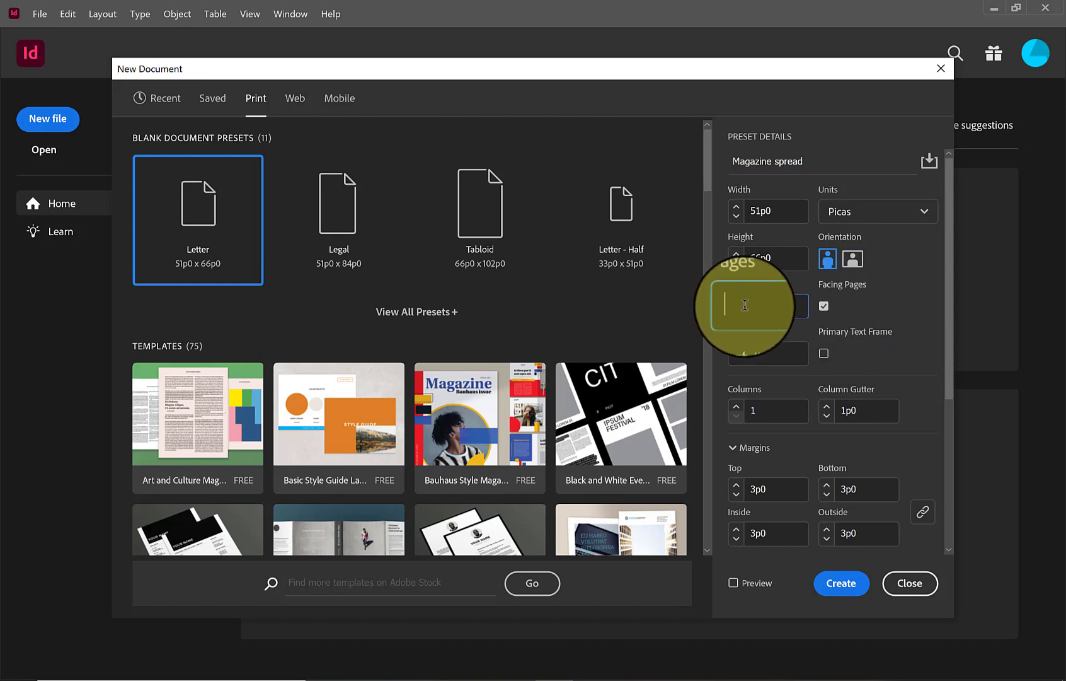
type("4")
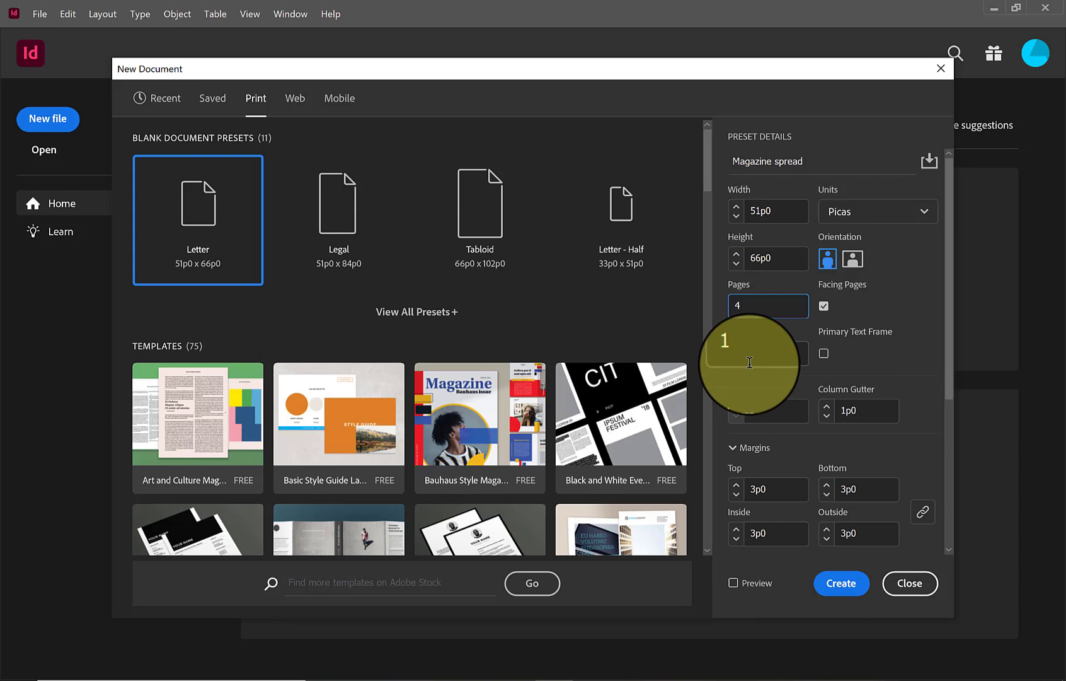
left_click(741, 355)
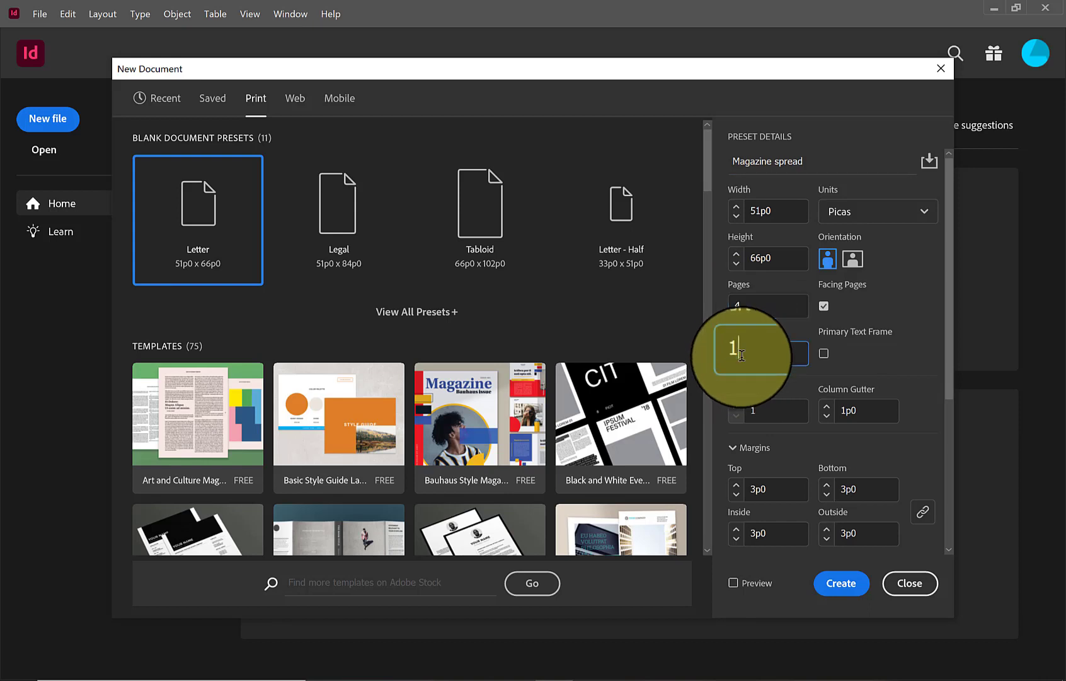
key("BackSpace")
type("2")
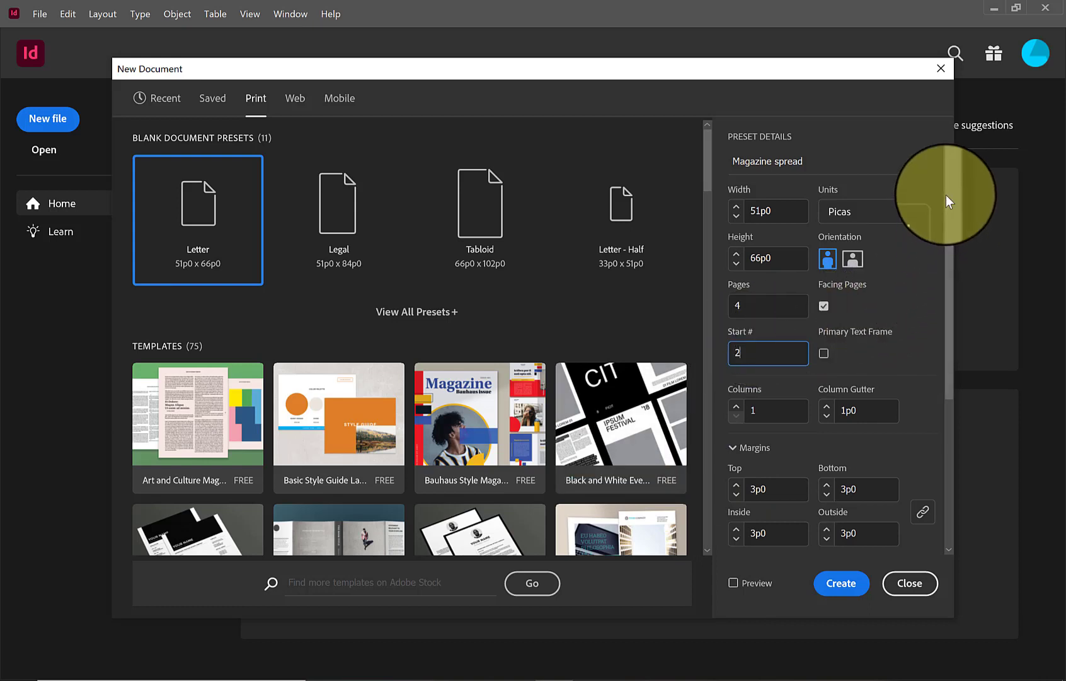
Set the new document to 2 columns and create it.
scroll(942, 208, "down", 2)
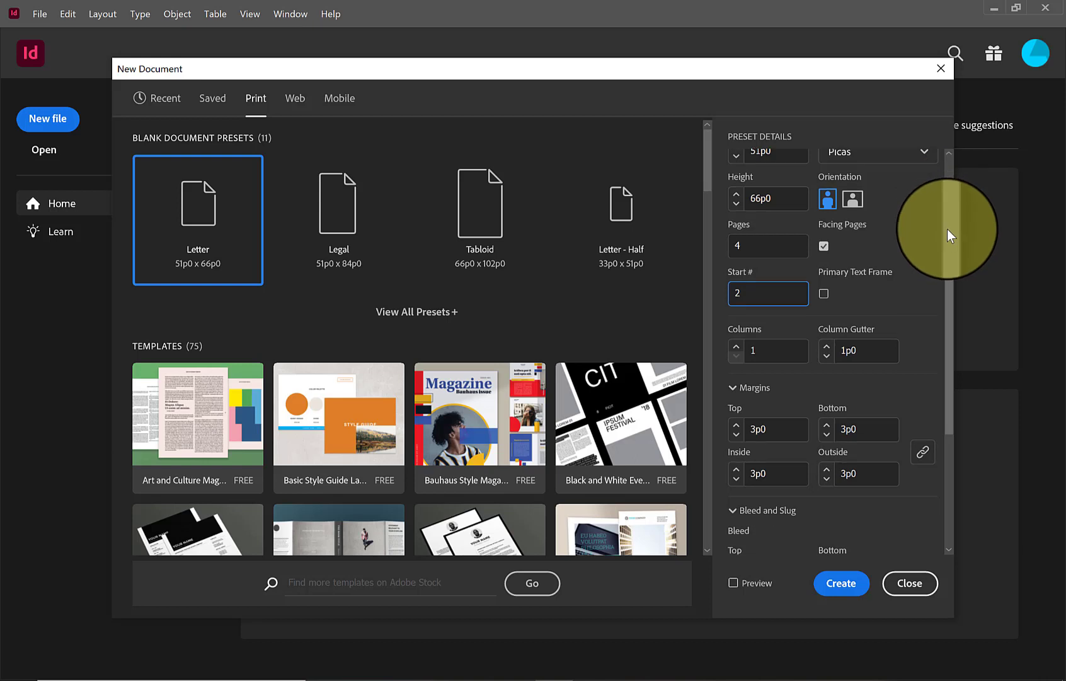
scroll(944, 250, "down", 3)
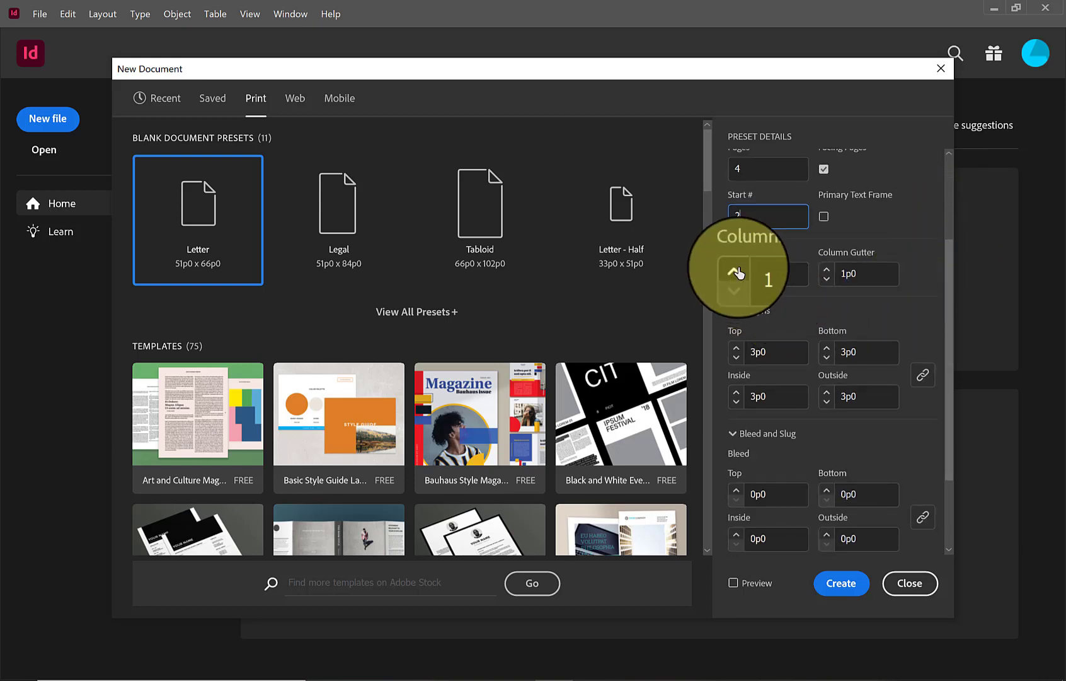
left_click(736, 271)
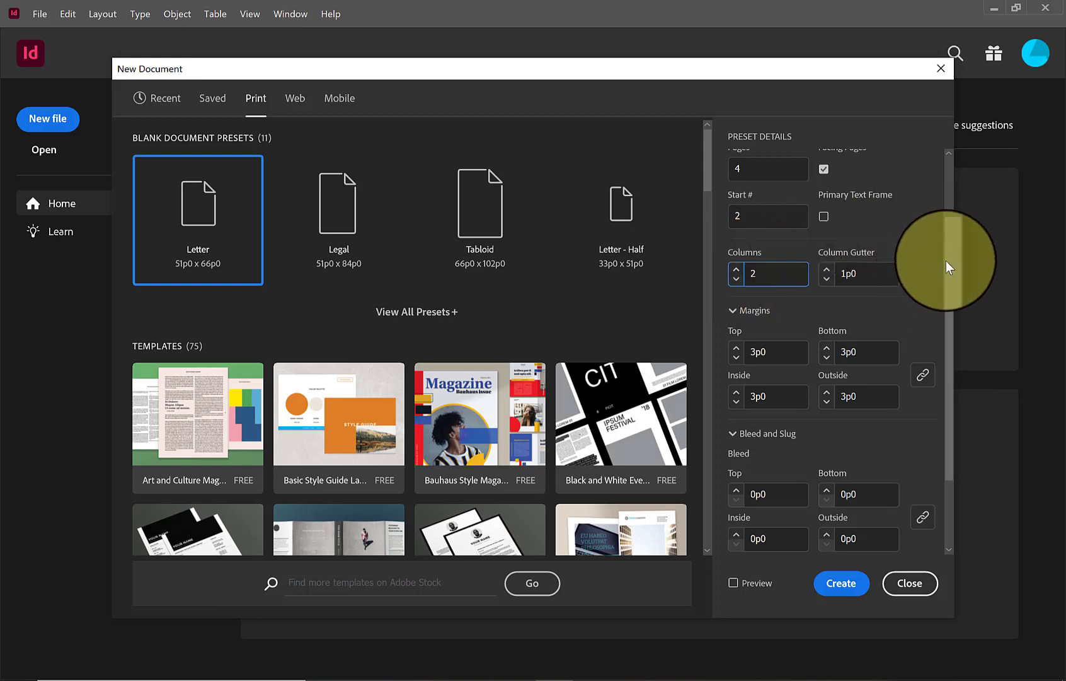
scroll(927, 358, "down", 4)
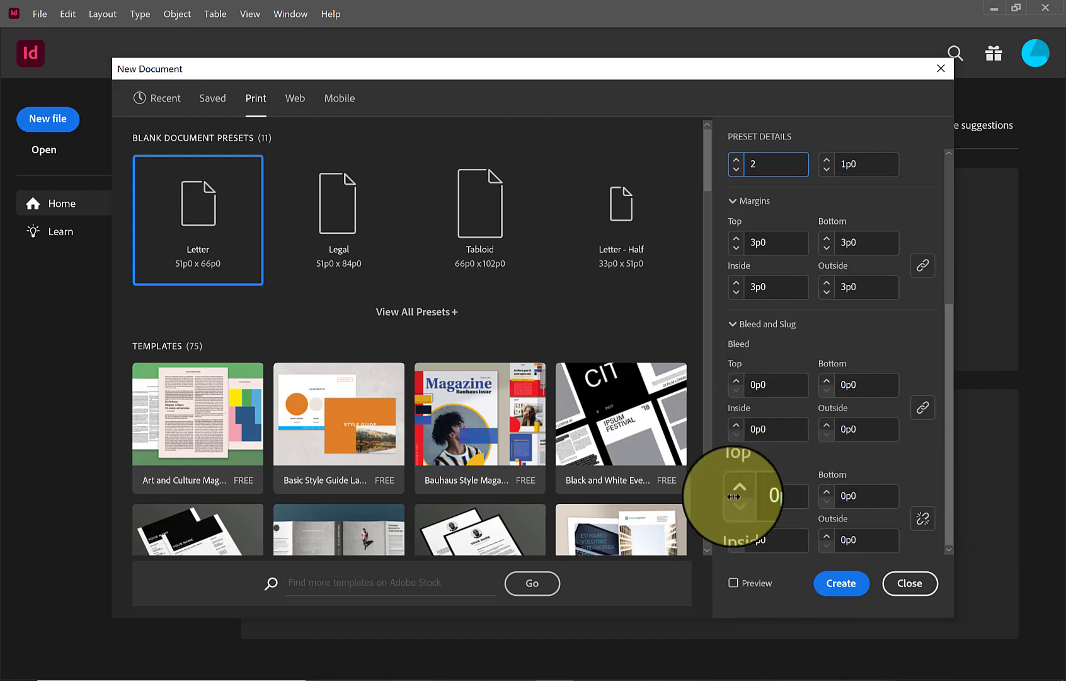
left_click(848, 587)
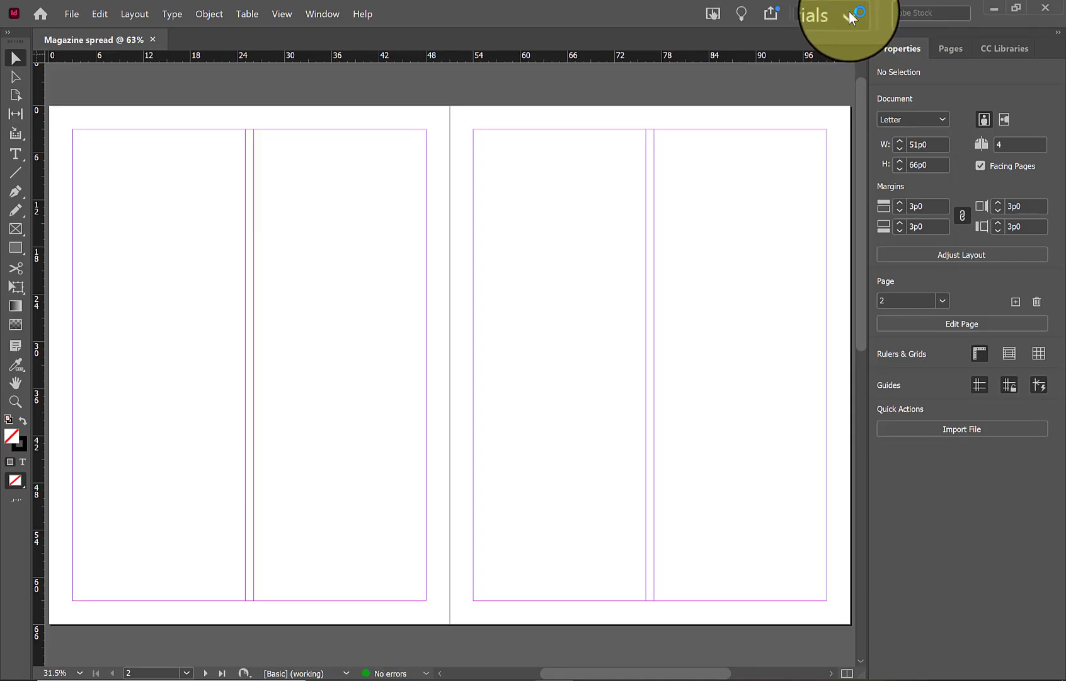
Switch to the Essentials Classic workspace and dock the Pages, Stroke and Swatches panel groups in the same column as Properties.
left_click(852, 14)
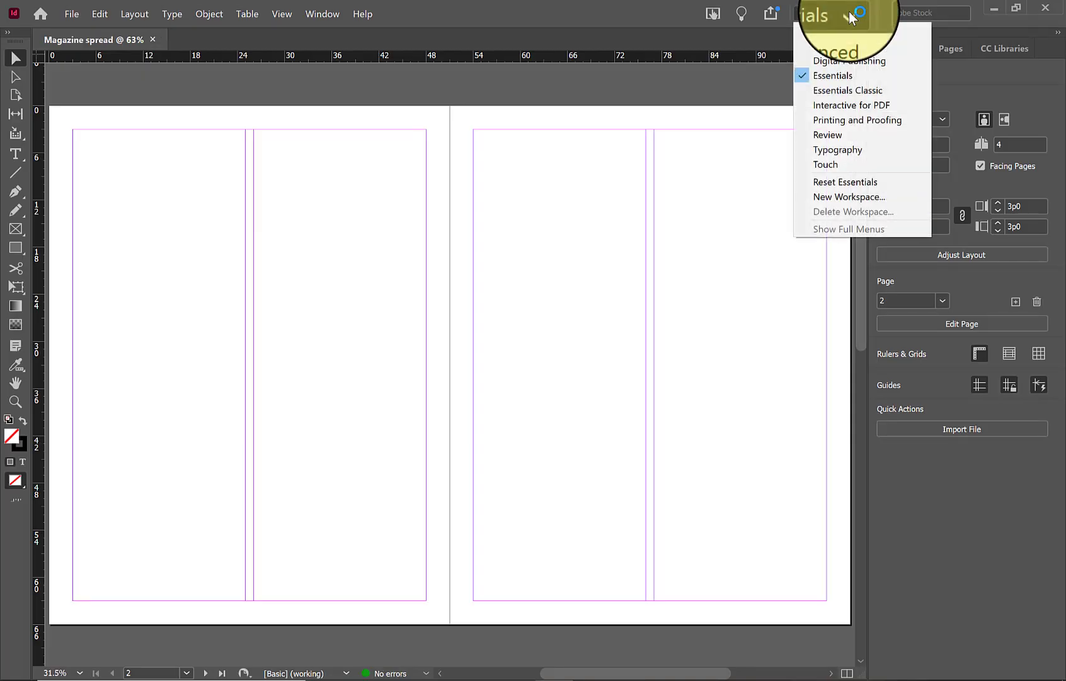
left_click(829, 90)
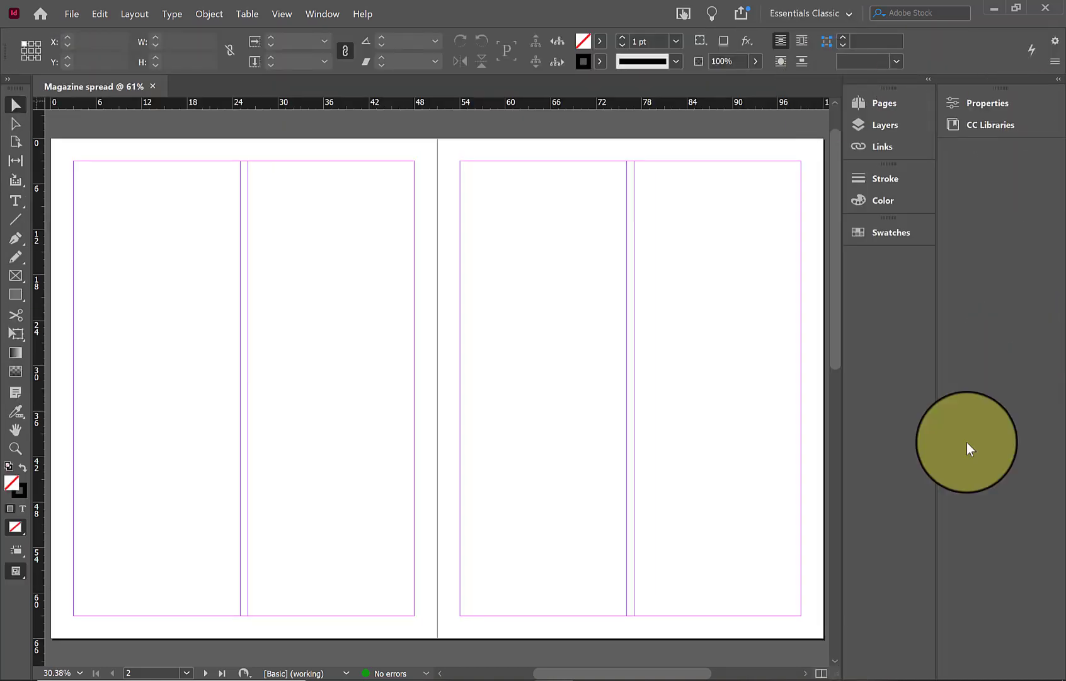
left_click_drag(885, 89, 980, 147)
mouse_move(888, 88)
left_mouse_down()
mouse_move(947, 231)
mouse_move(989, 240)
mouse_move(986, 231)
left_mouse_up()
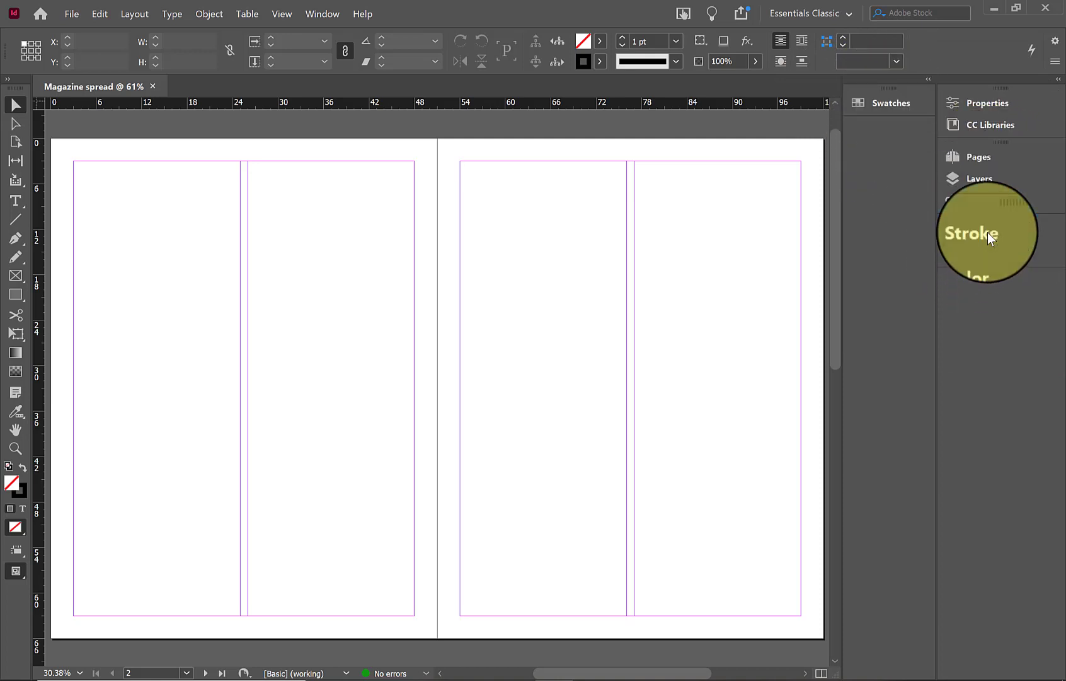
mouse_move(889, 142)
left_mouse_down()
mouse_move(910, 101)
mouse_move(898, 91)
mouse_move(978, 313)
mouse_move(979, 280)
left_mouse_up()
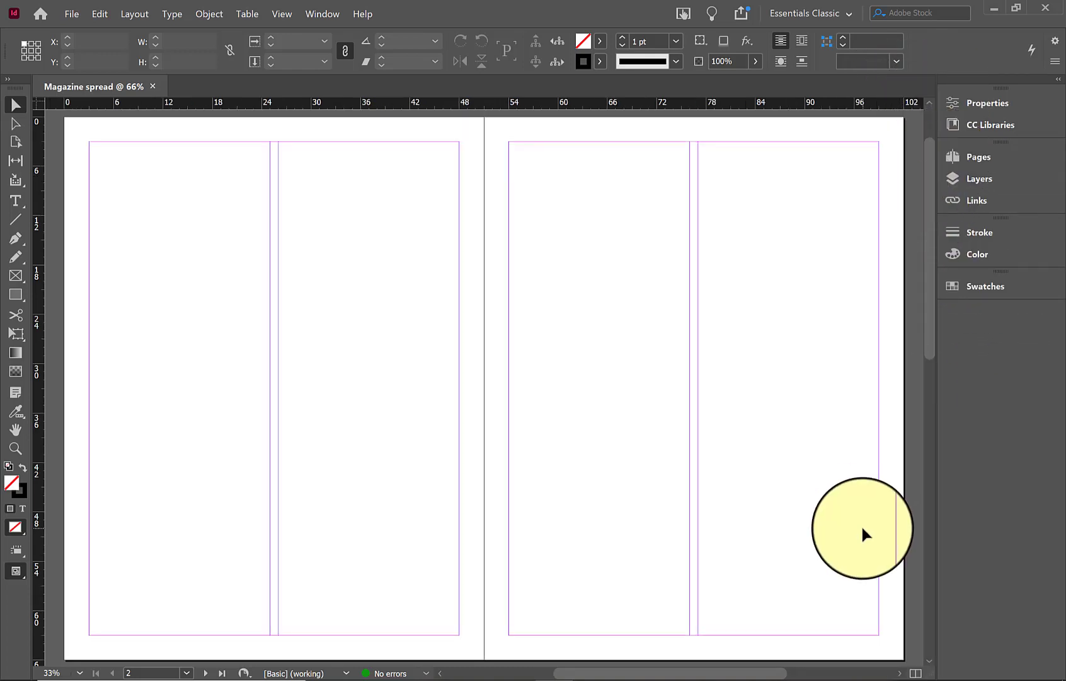
Open the left page of the A-Parent spread for editing.
left_click(980, 154)
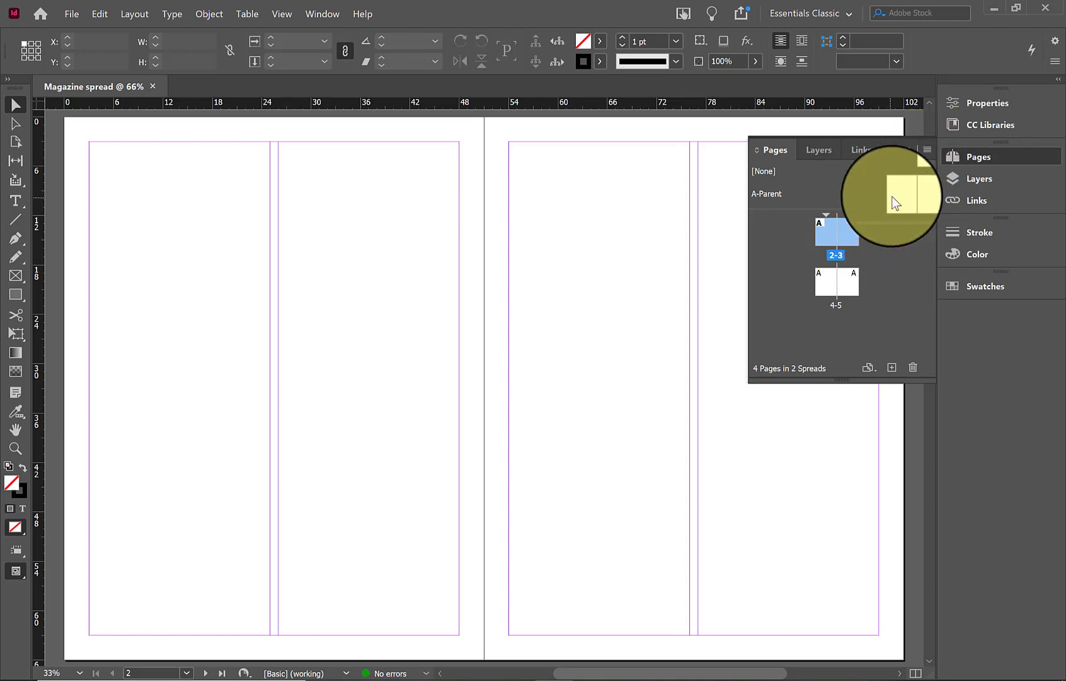
left_click(892, 196)
double_click(893, 196)
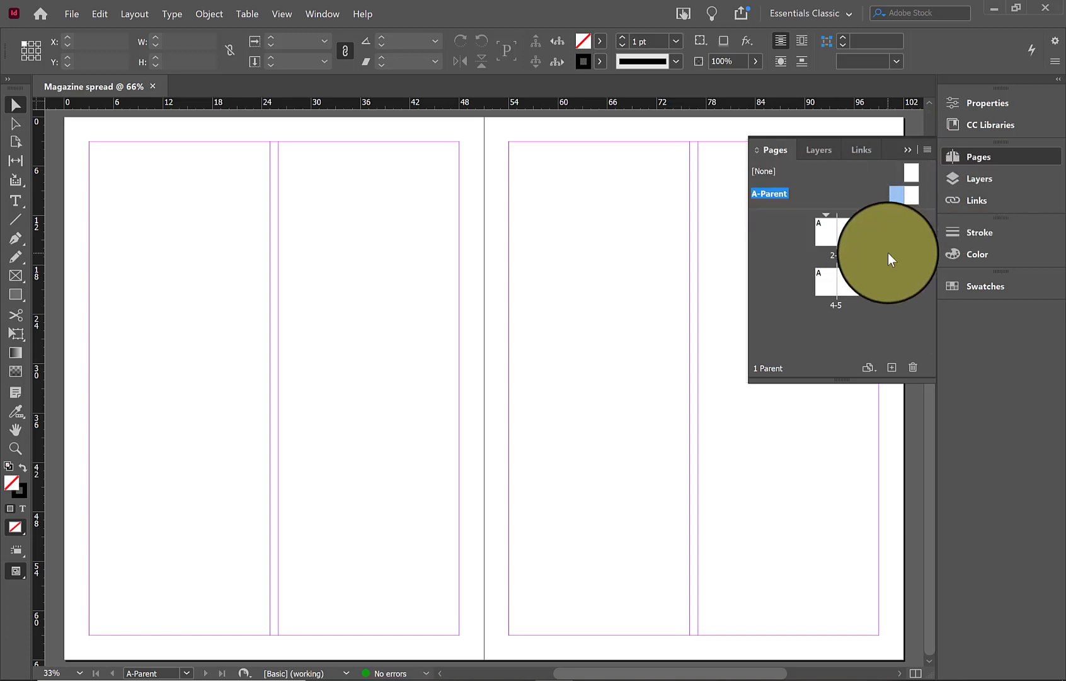
Place the hand-drawn layout sketch on the A-Parent spread at about 78p2 by 58p8 and move it up near the spread's top edge.
left_click(69, 14)
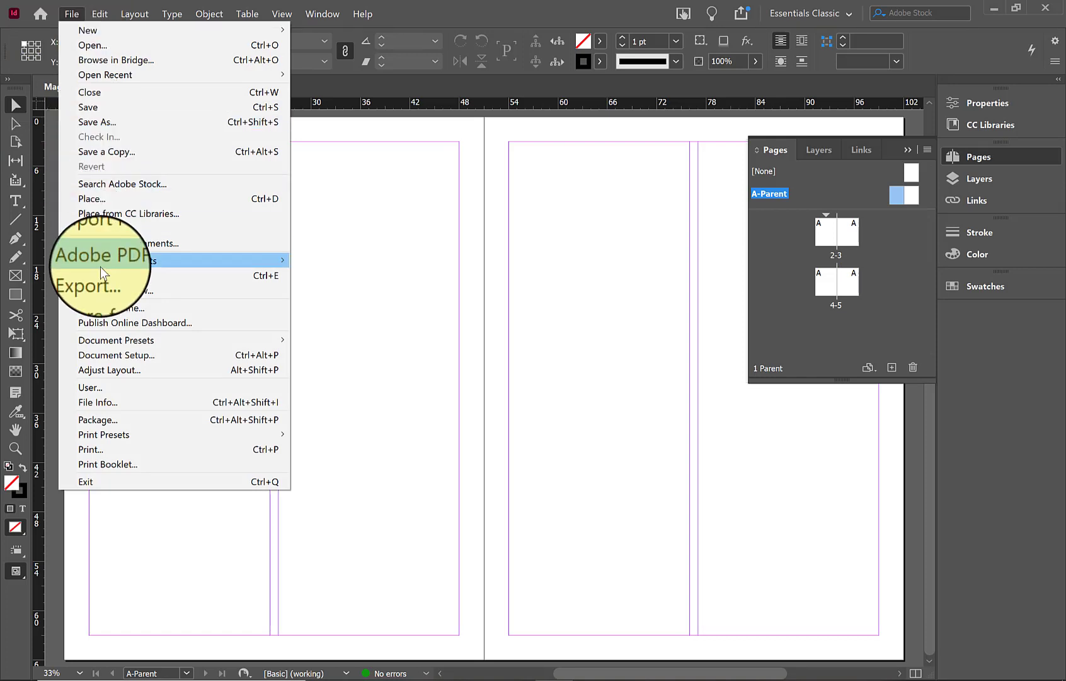
left_click(202, 202)
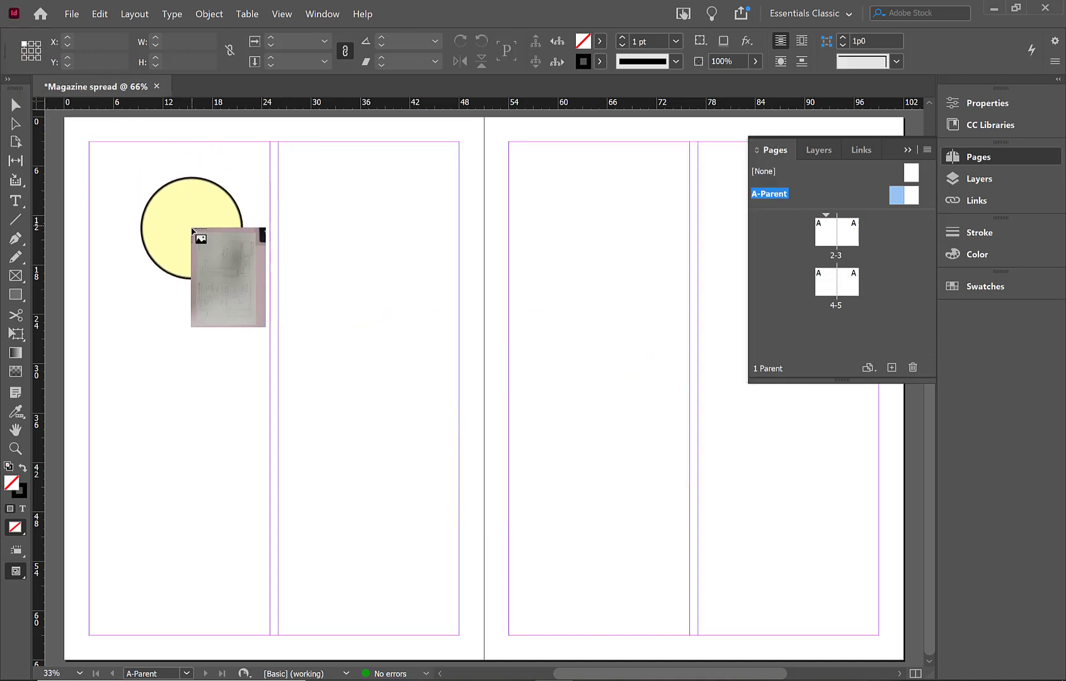
left_click_drag(106, 176, 680, 541)
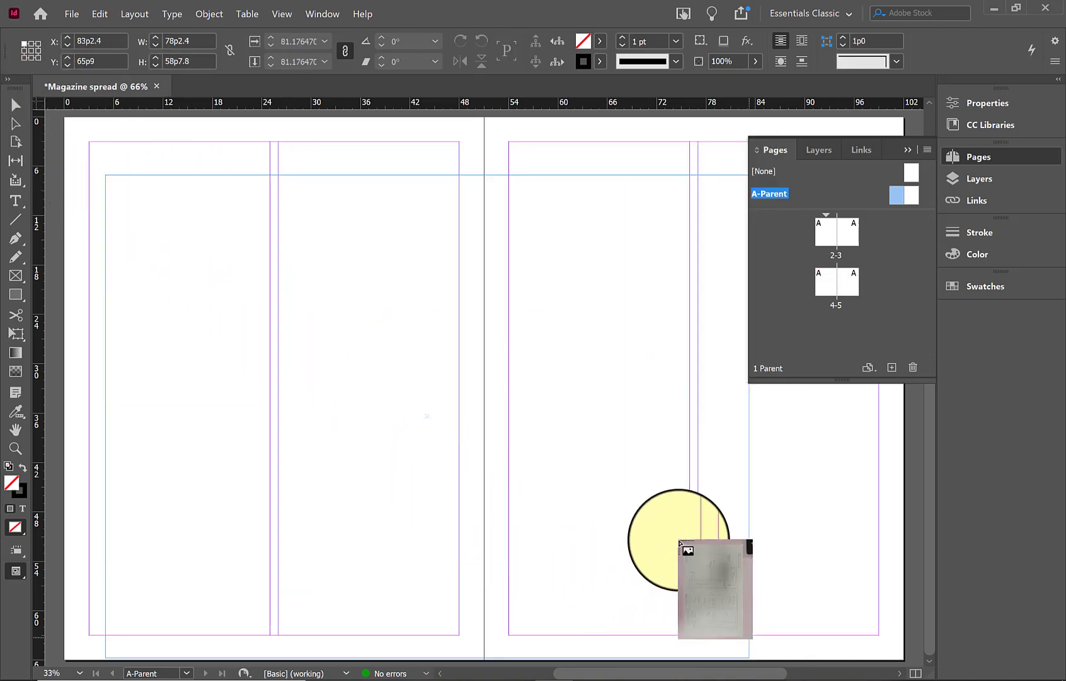
scroll(679, 540, "up", 2)
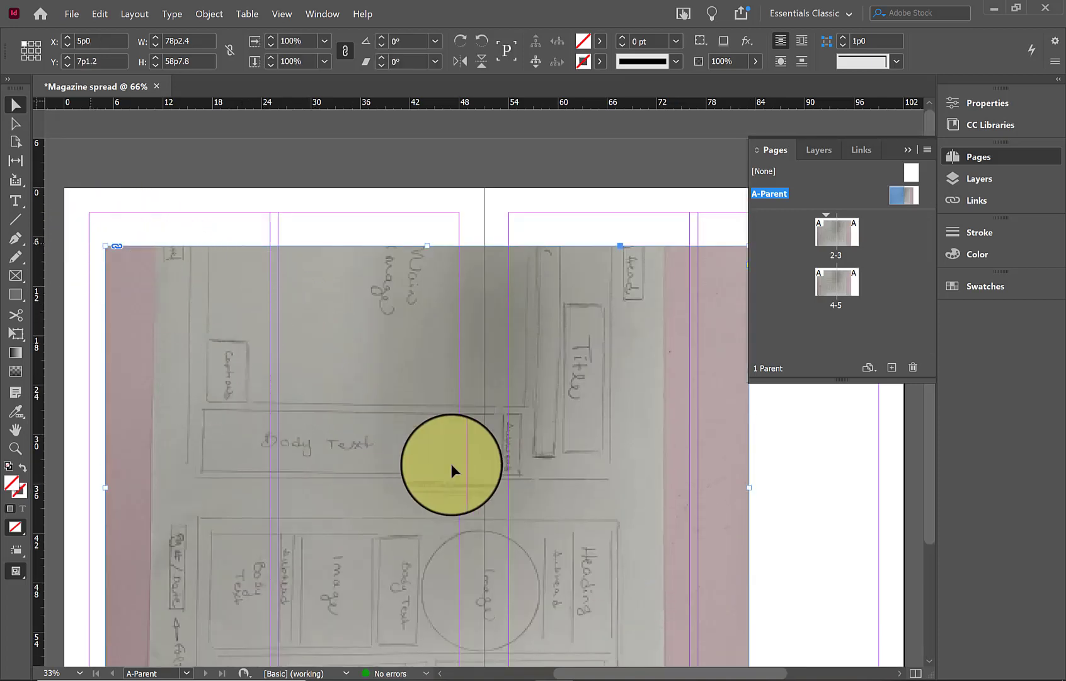
left_click_drag(472, 501, 479, 447)
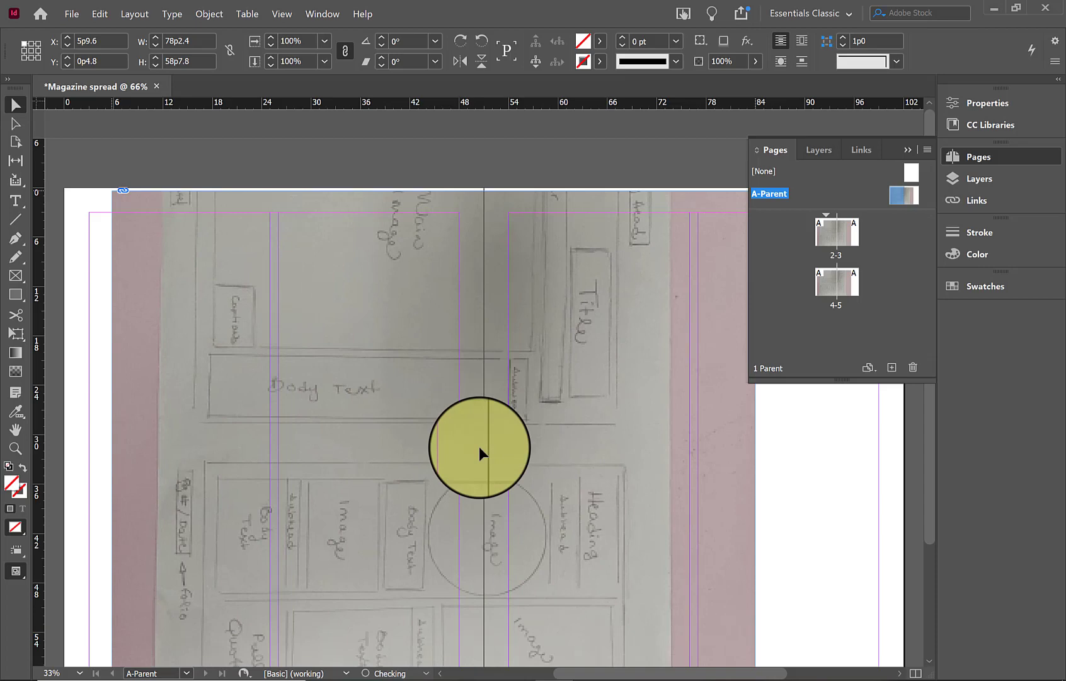
Rotate the placed layout sketch 90° counterclockwise so its labels read upright.
left_click_drag(925, 524, 933, 569)
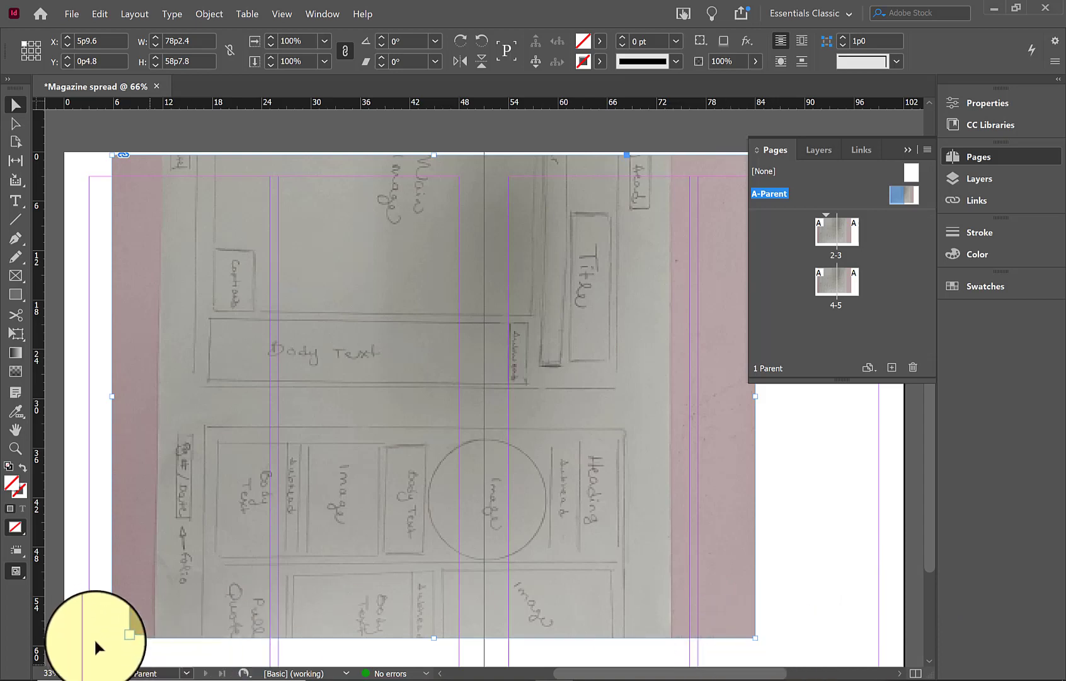
left_click_drag(104, 641, 510, 481)
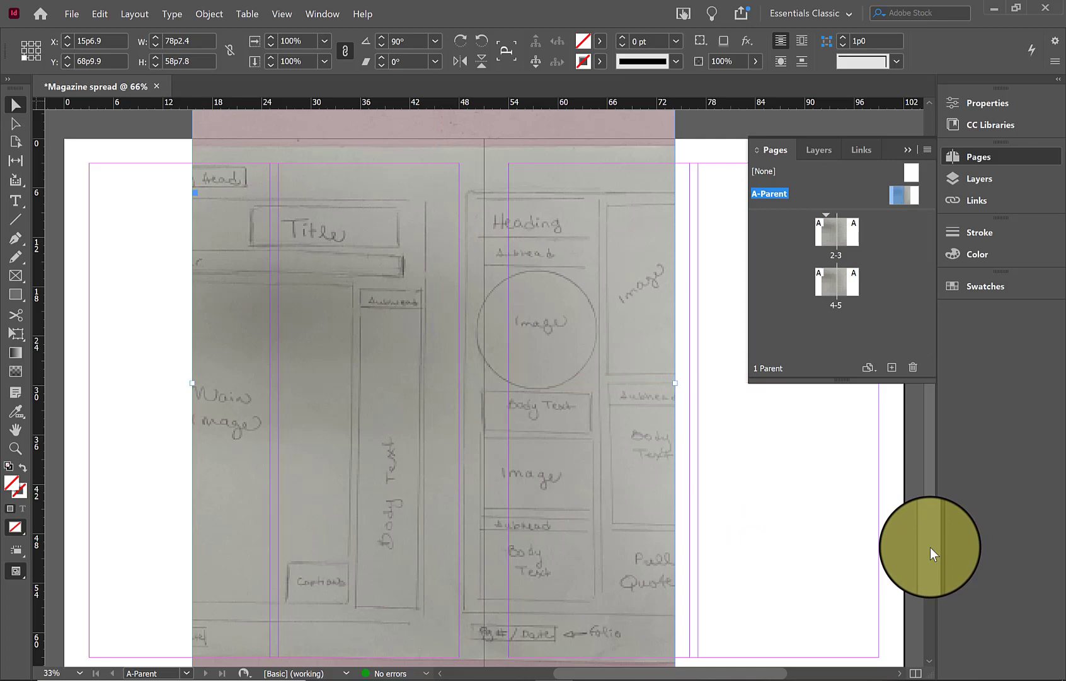
left_click_drag(931, 547, 930, 587)
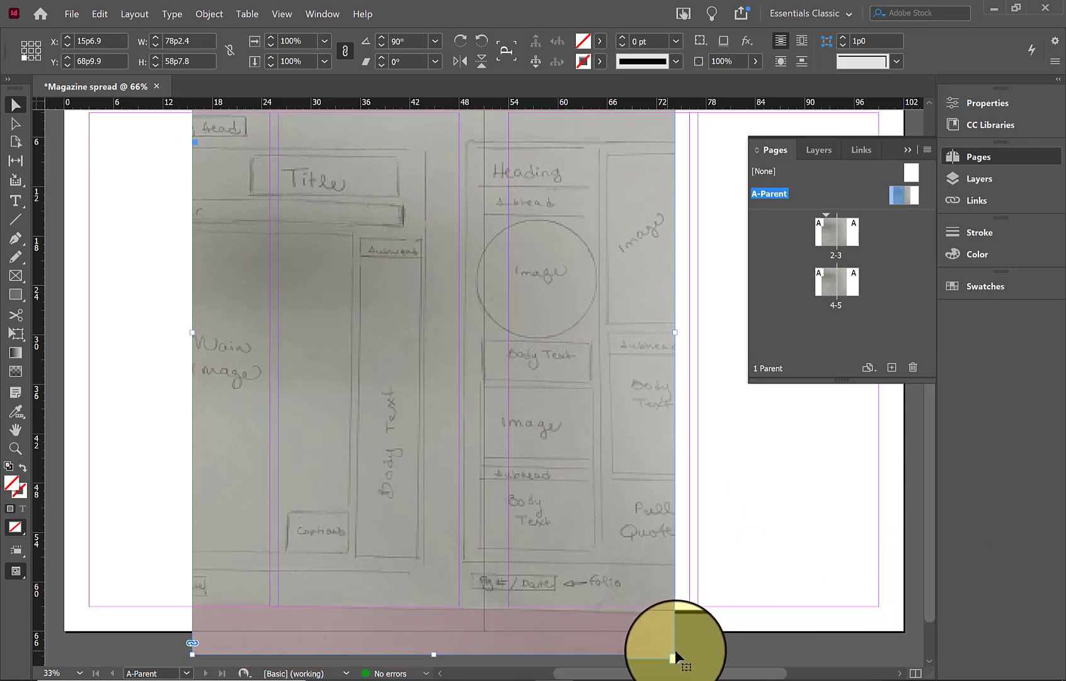
Enlarge the layout sketch to about 123p10 by 66p2 and reposition it so it covers both pages of the A-Parent spread.
left_click_drag(678, 656, 894, 605)
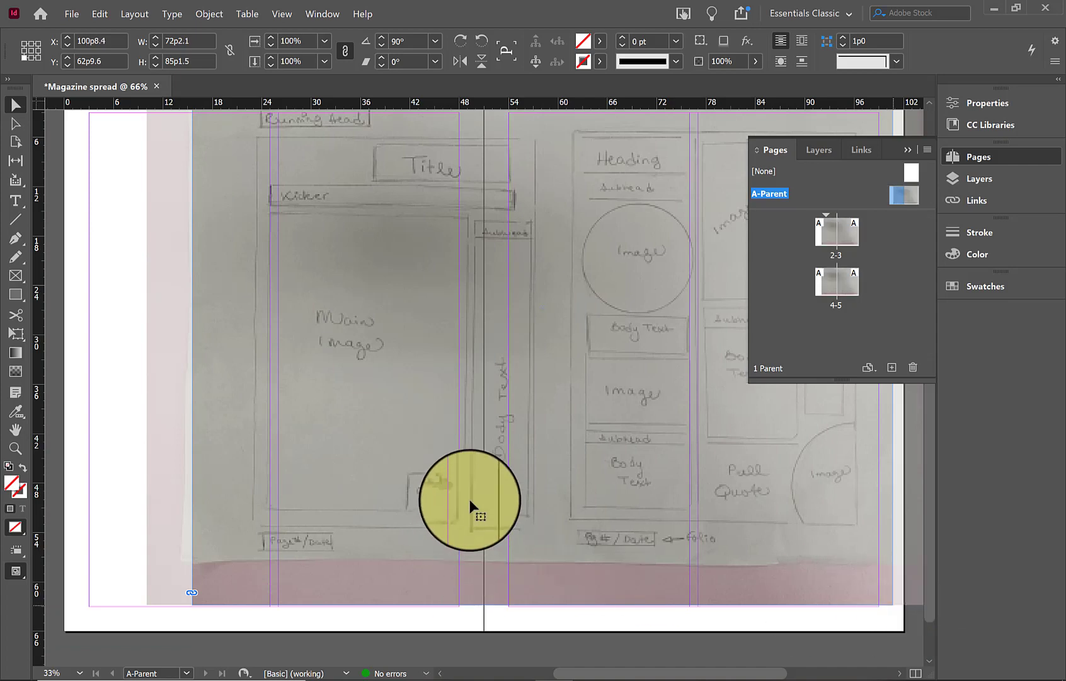
mouse_move(470, 499)
left_mouse_down()
mouse_move(457, 541)
mouse_move(426, 548)
mouse_move(429, 537)
left_mouse_up()
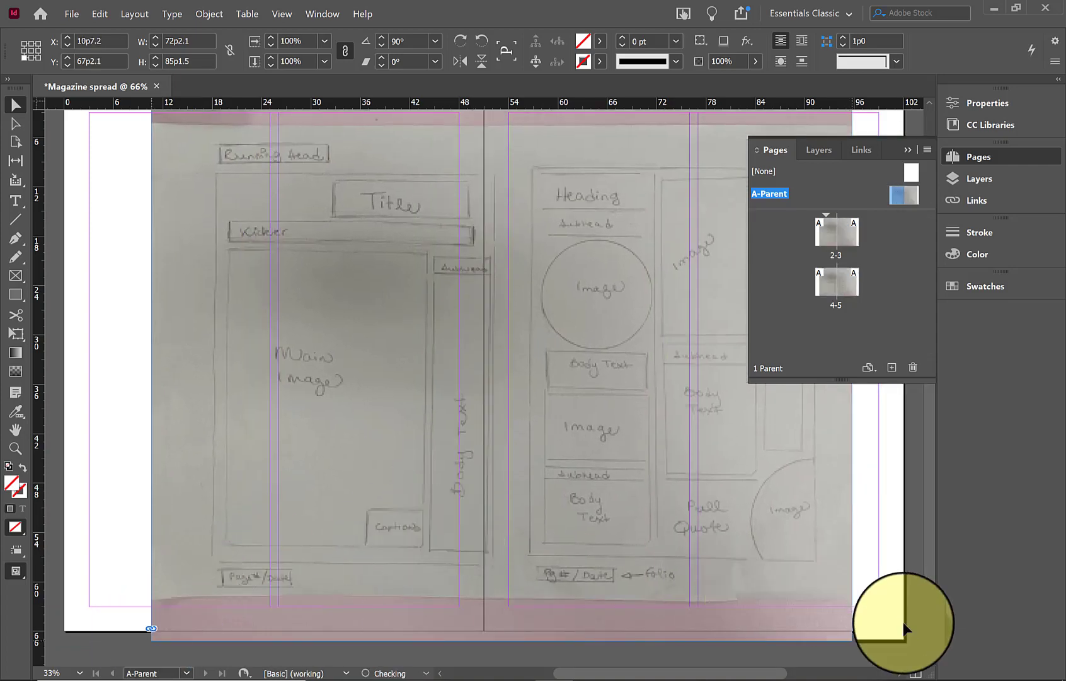
mouse_move(845, 629)
left_mouse_down()
mouse_move(935, 639)
mouse_move(785, 626)
mouse_move(250, 624)
mouse_move(171, 543)
left_mouse_up()
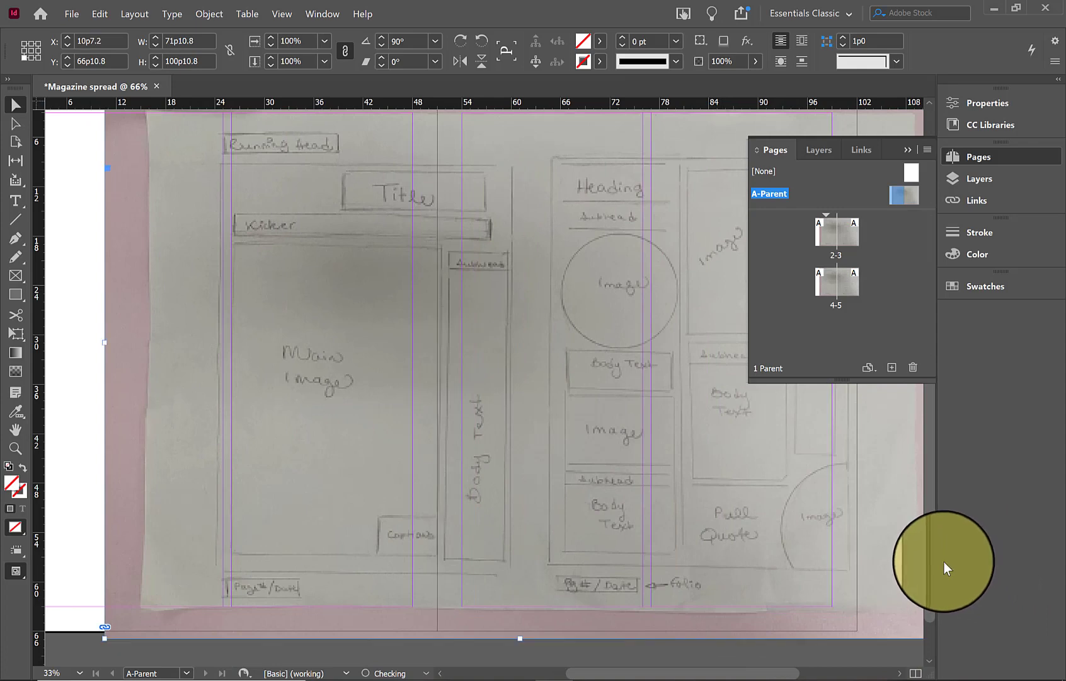
left_click_drag(930, 581, 932, 504)
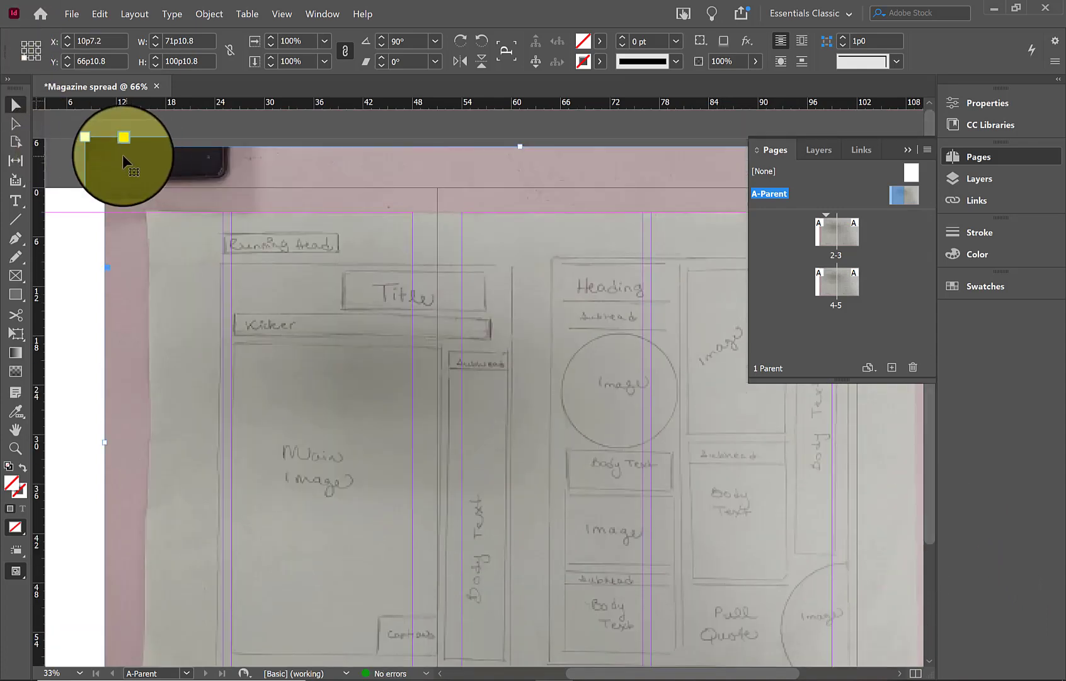
left_click_drag(105, 147, 11, 195)
Lock the sketch image inside Layer 1 and add a new layer above it.
left_click(980, 179)
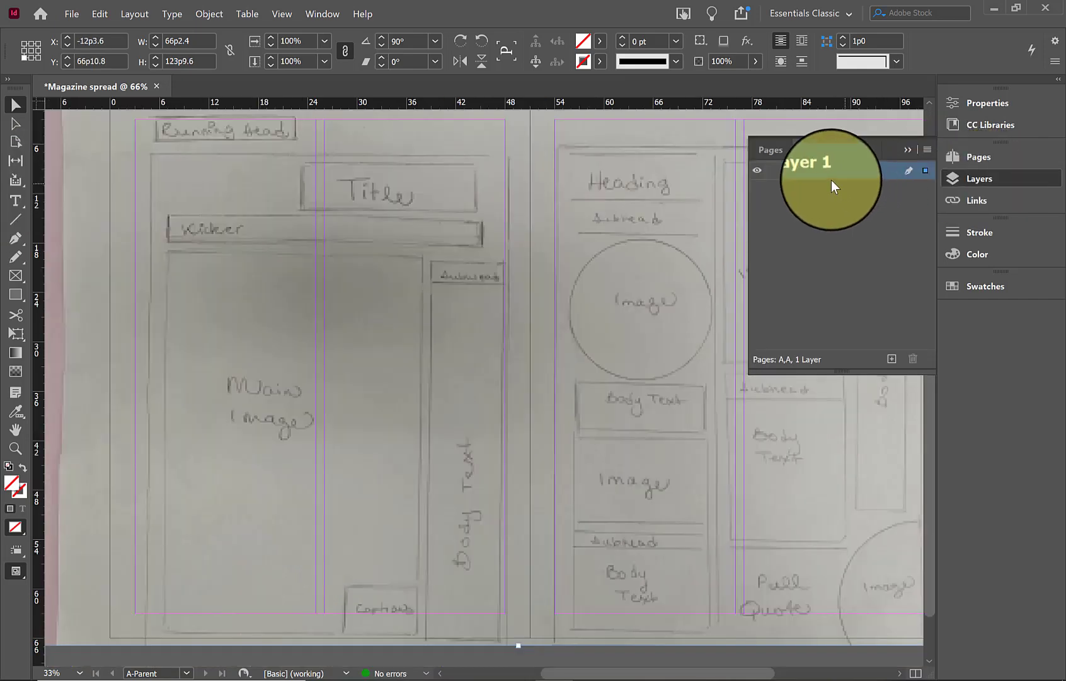
left_click(797, 167)
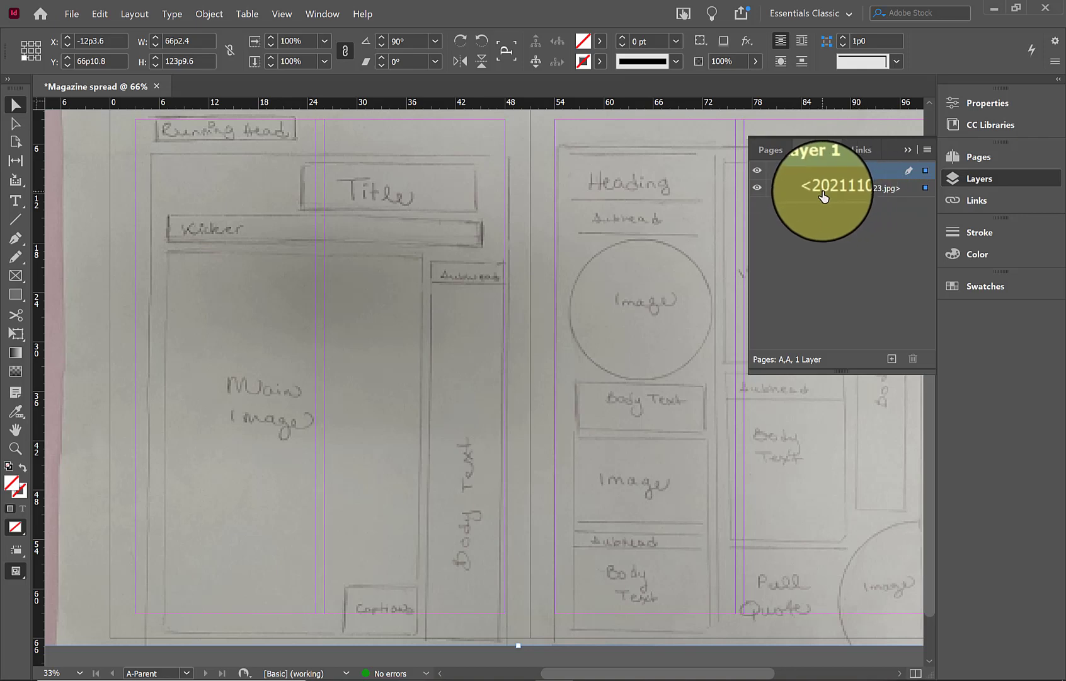
left_click(775, 189)
left_click(877, 191)
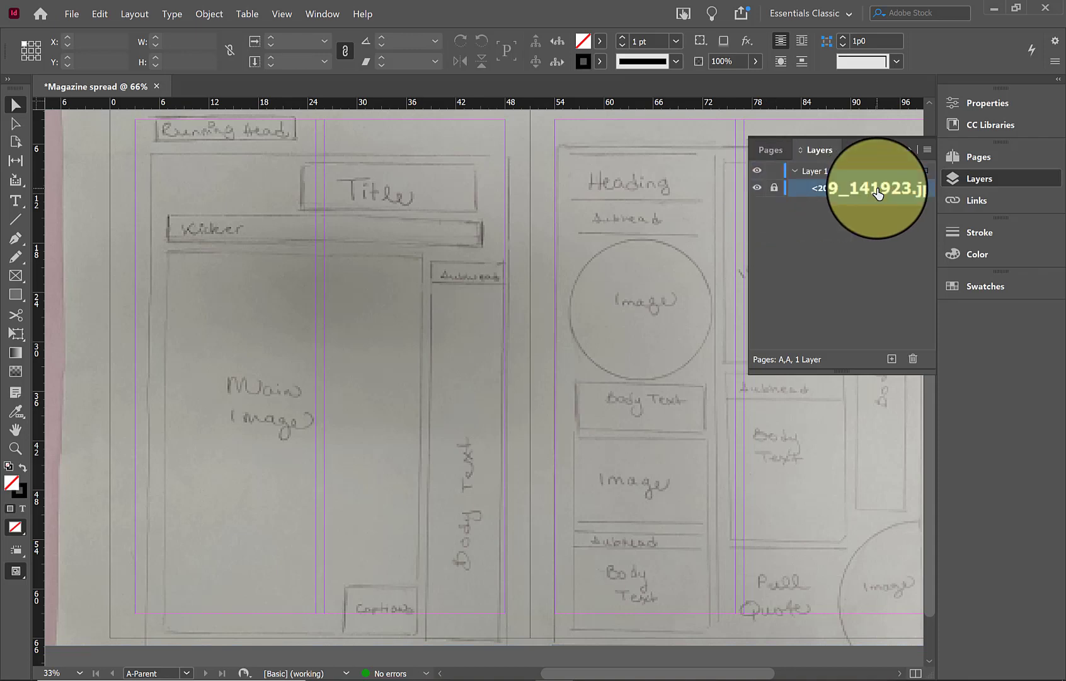
left_click(632, 389)
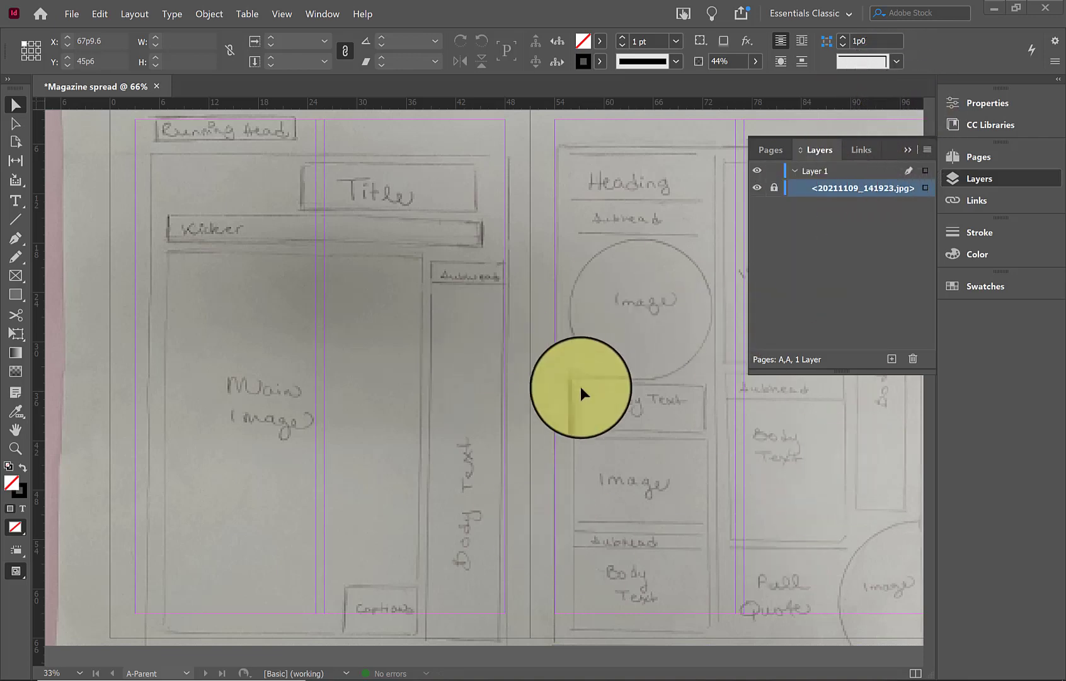
left_click(889, 358)
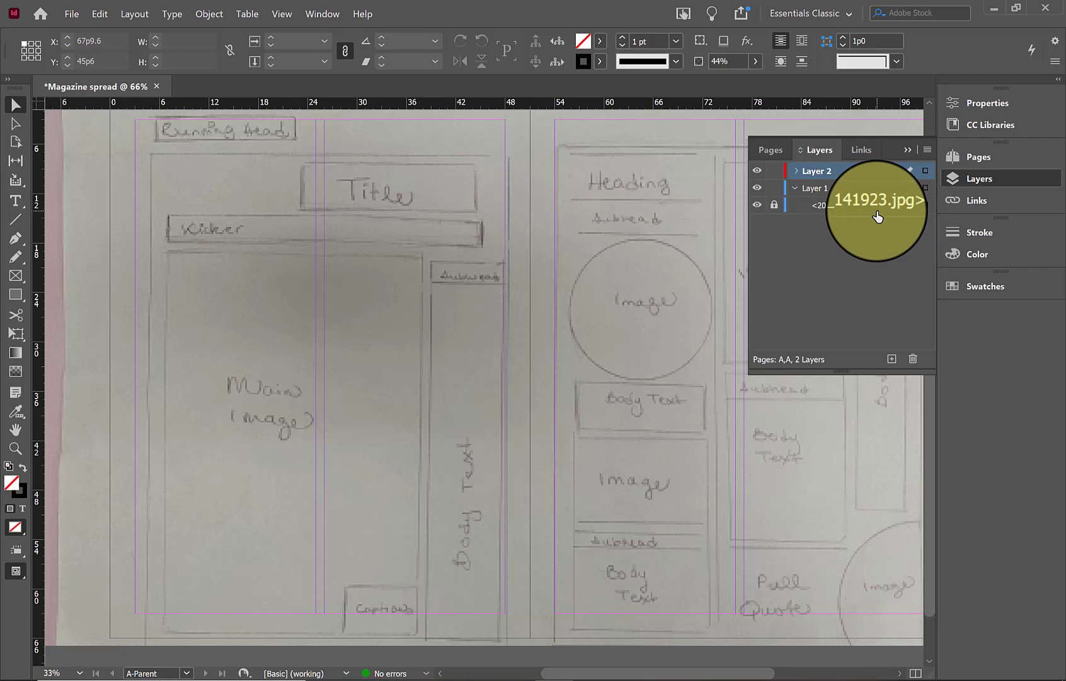
scroll(874, 130, "up", 3)
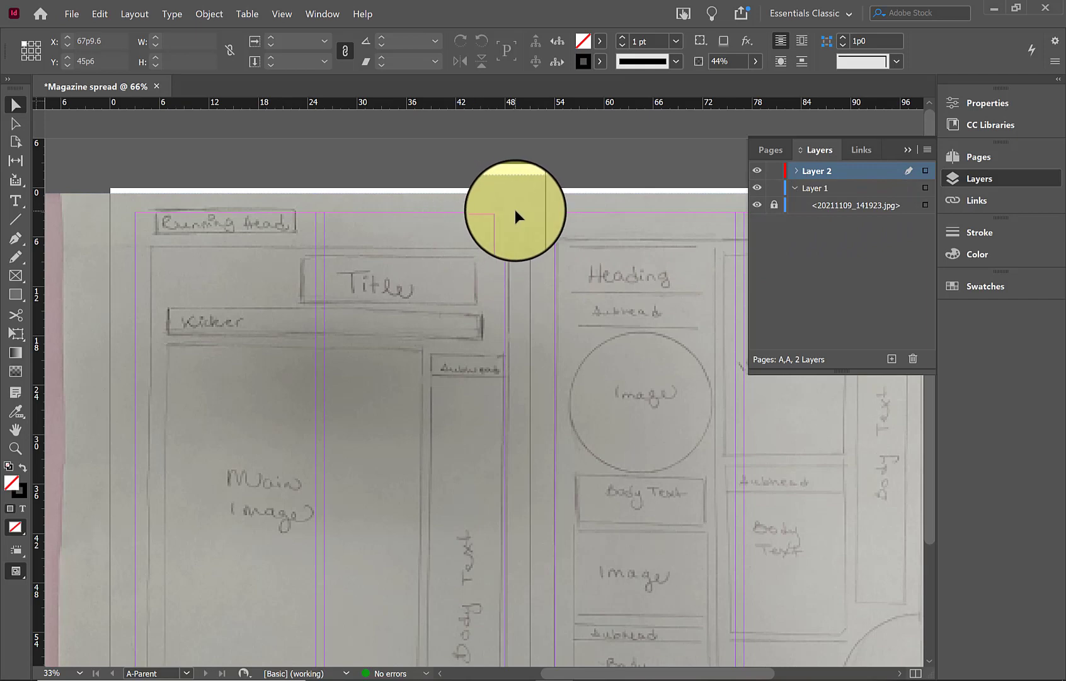
left_click(908, 149)
left_click(987, 159)
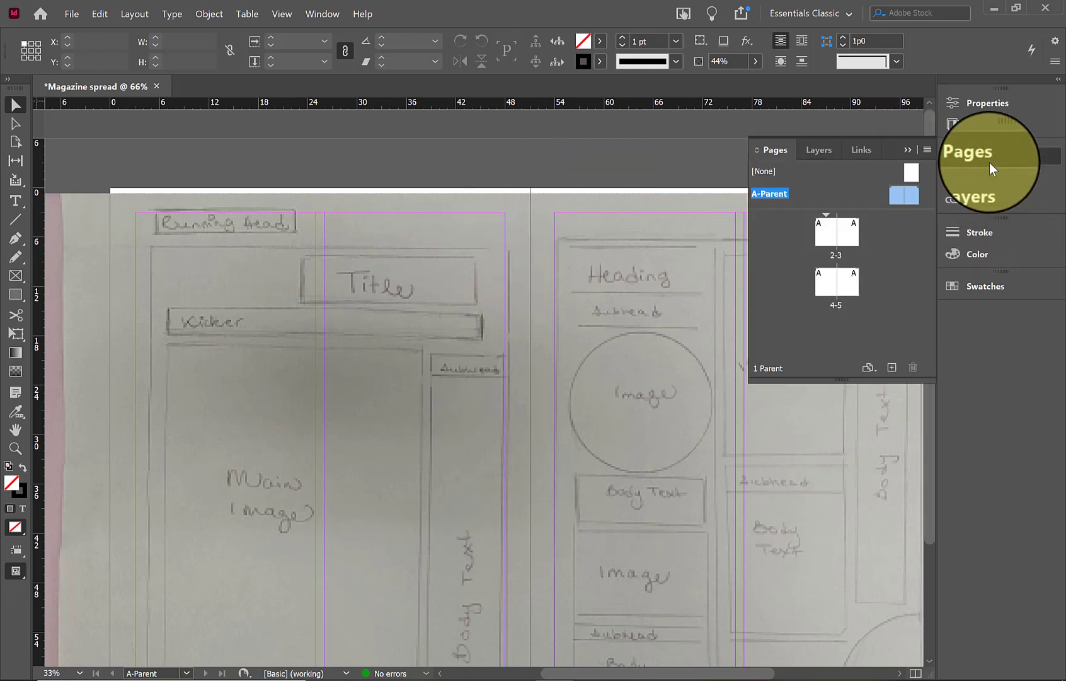
left_click_drag(707, 677, 784, 677)
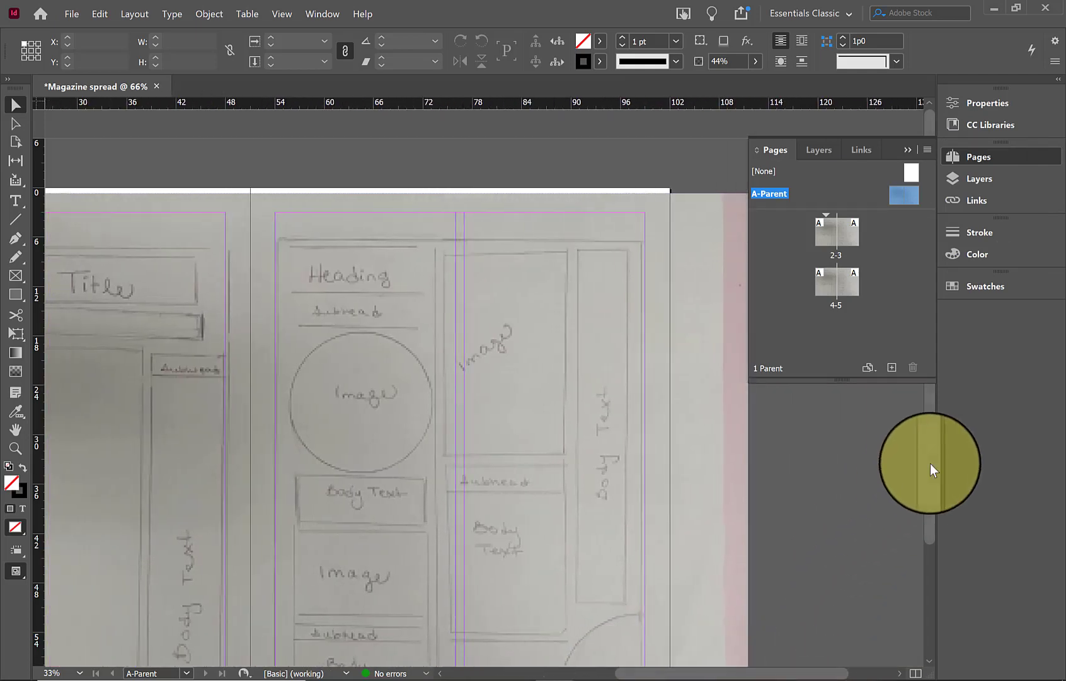
left_click_drag(930, 463, 923, 543)
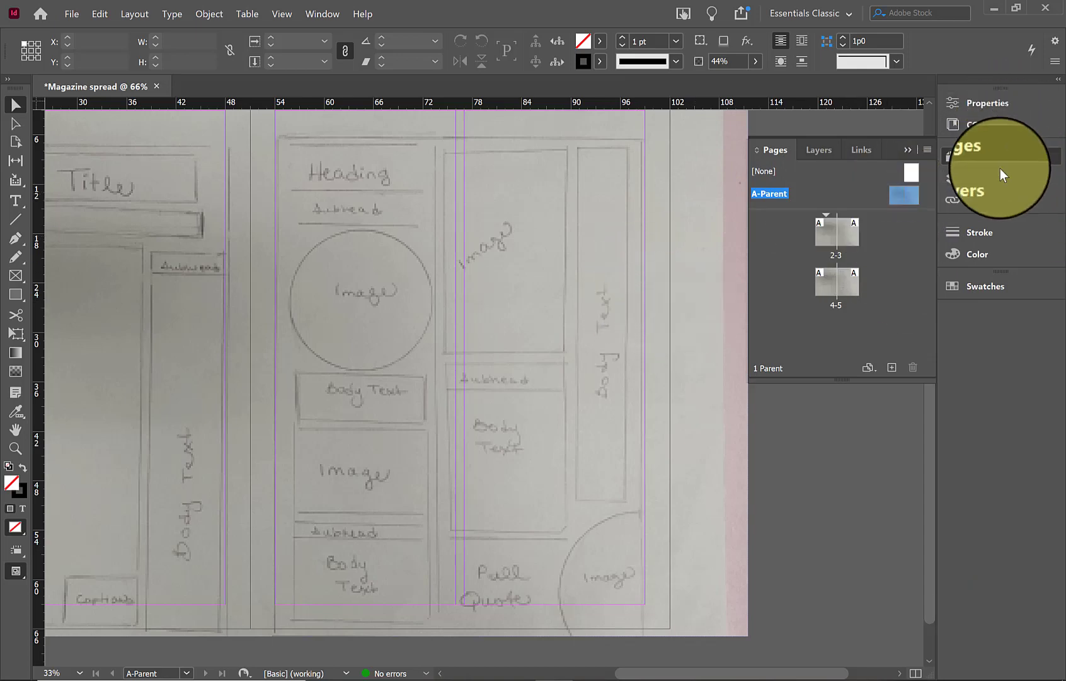
Unlock the sketch image on Layer 1 and reduce its opacity to 50%.
left_click(985, 178)
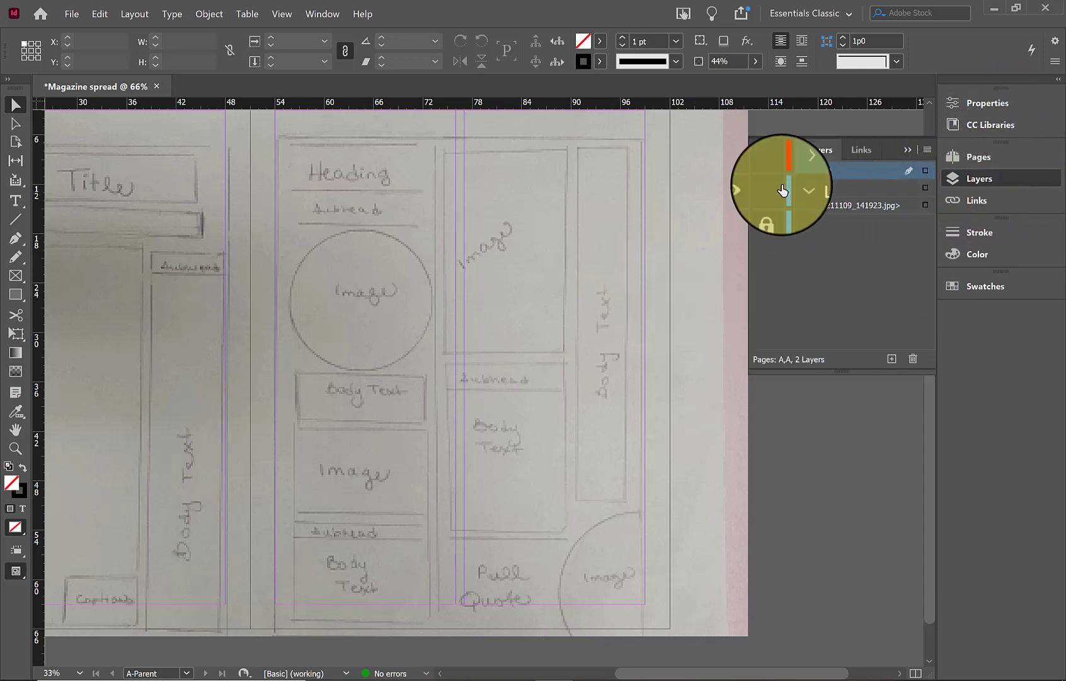
left_click(476, 326)
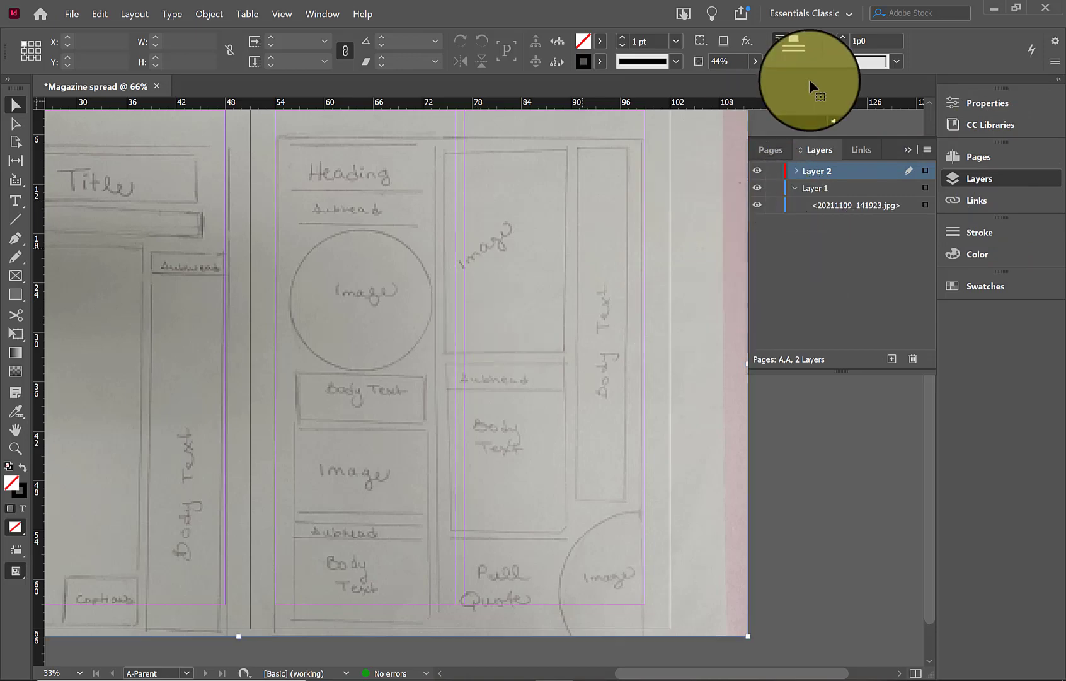
left_click(902, 205)
left_click(322, 14)
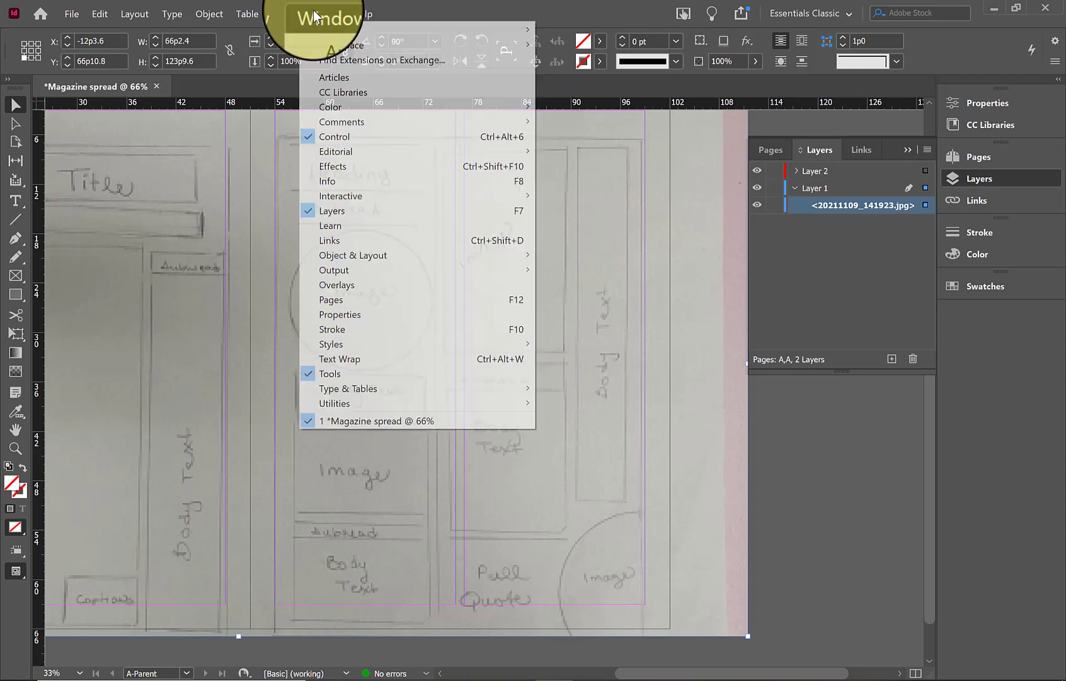
left_click(355, 166)
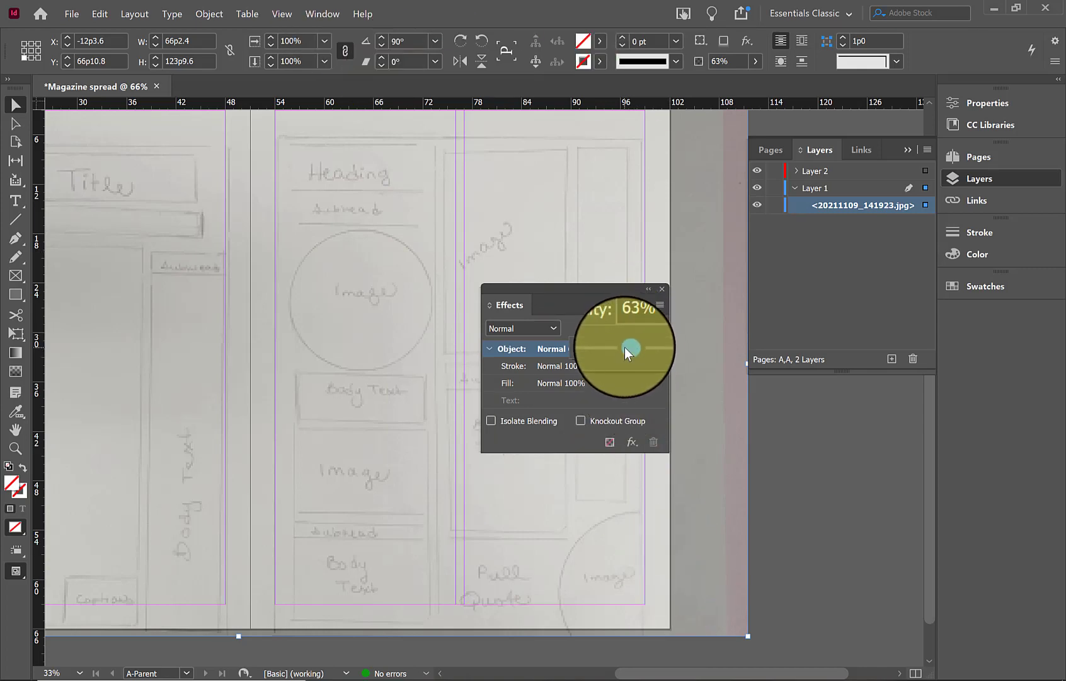
left_click_drag(624, 347, 614, 351)
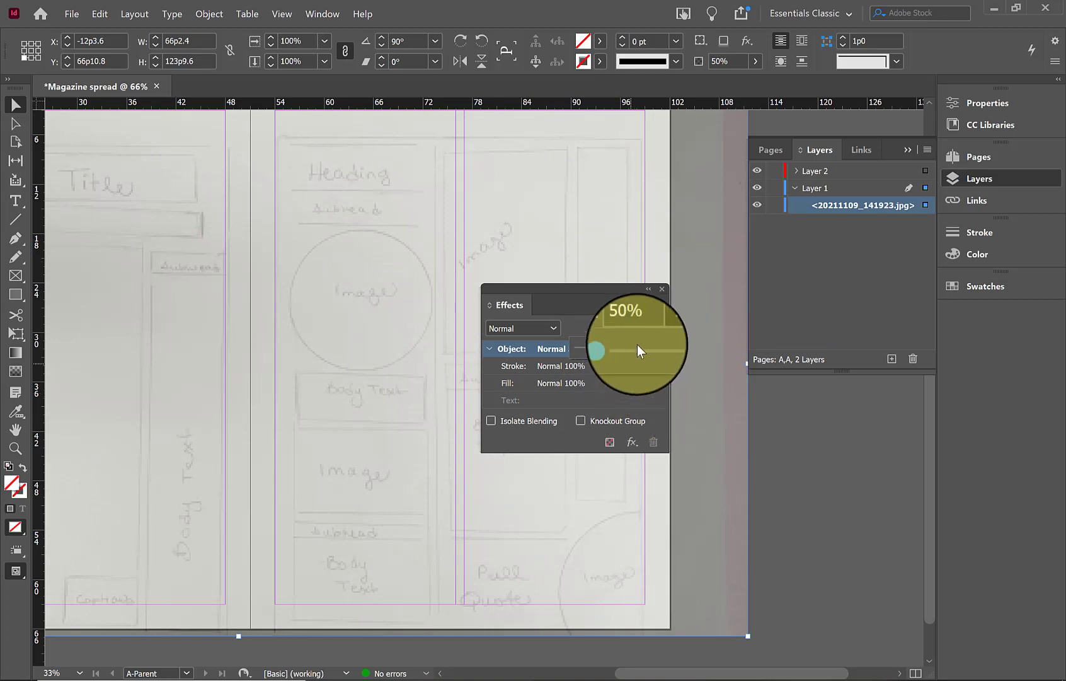
left_click(648, 289)
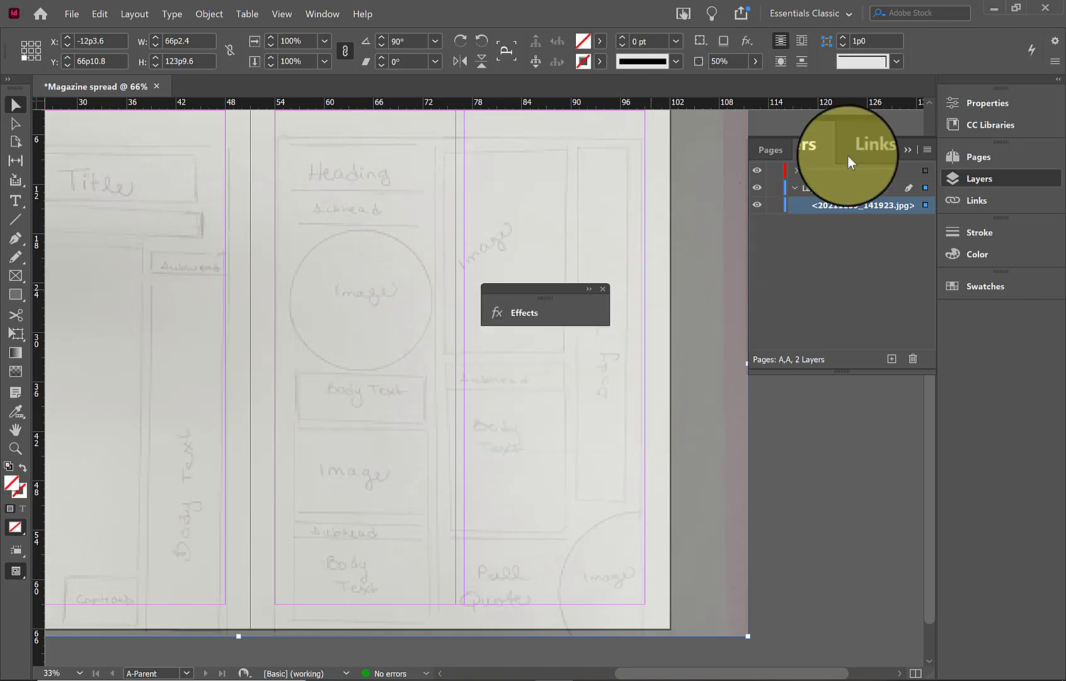
Lock the sketch image again and put away the Effects controls.
left_click(773, 204)
left_click(994, 152)
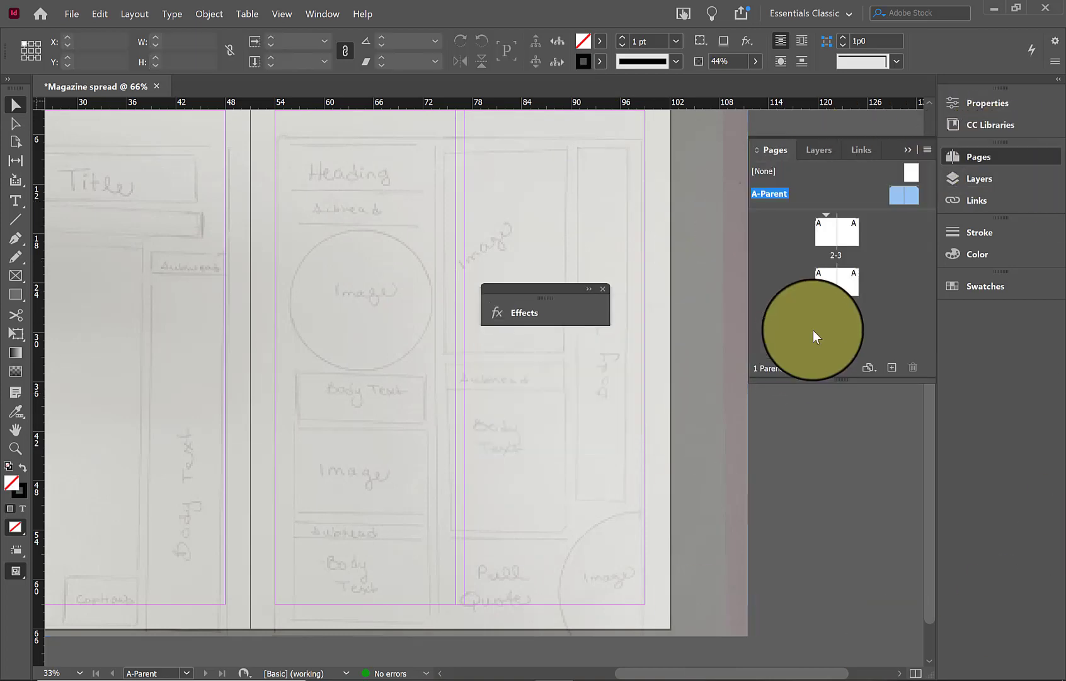
left_click(602, 290)
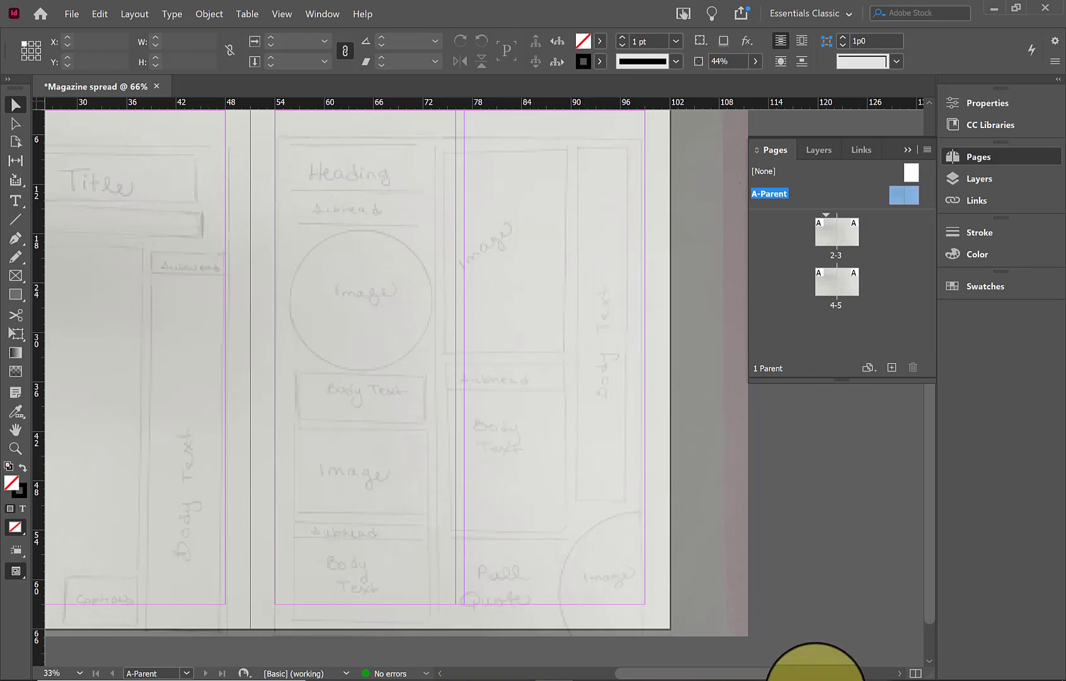
Draw a small text frame just below the lower-left margin corner of the left A-Parent page.
key("ctrl+minus")
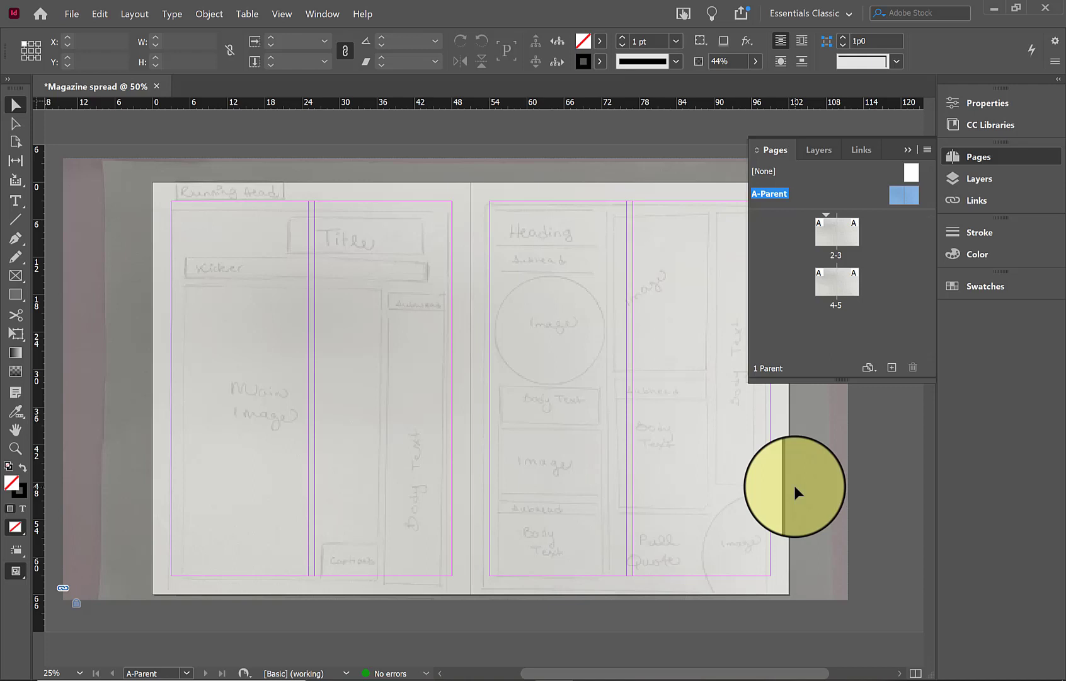
double_click(894, 200)
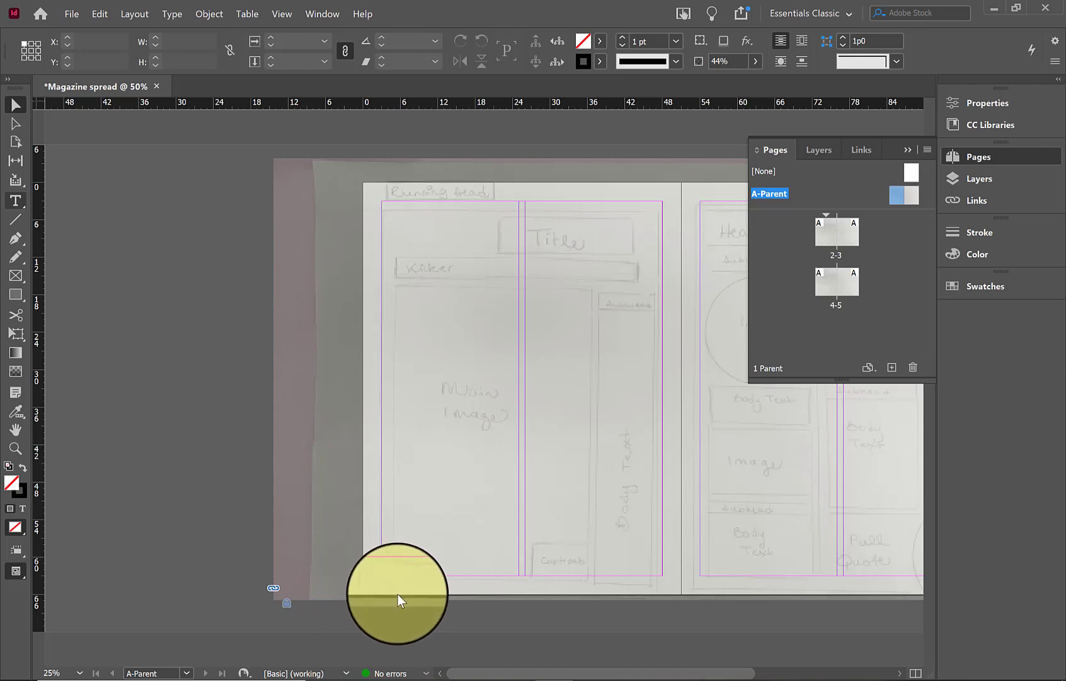
mouse_move(382, 582)
left_mouse_down()
mouse_move(301, 569)
mouse_move(397, 593)
left_mouse_up()
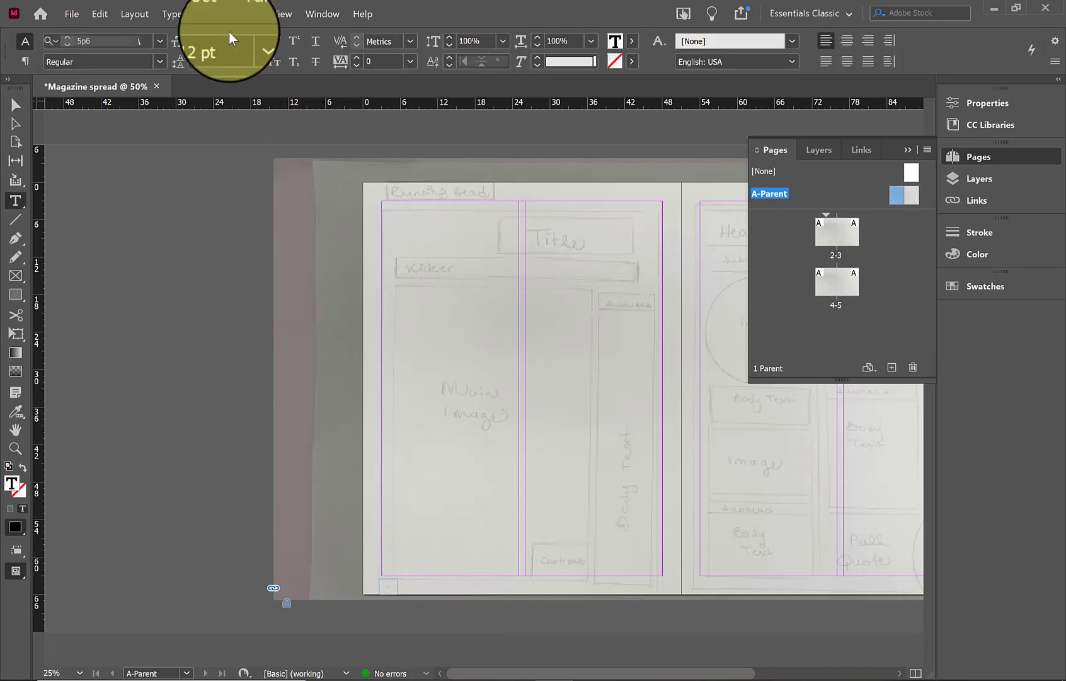
Insert a current page number marker in the left parent page's text frame and select the marker.
left_click(174, 17)
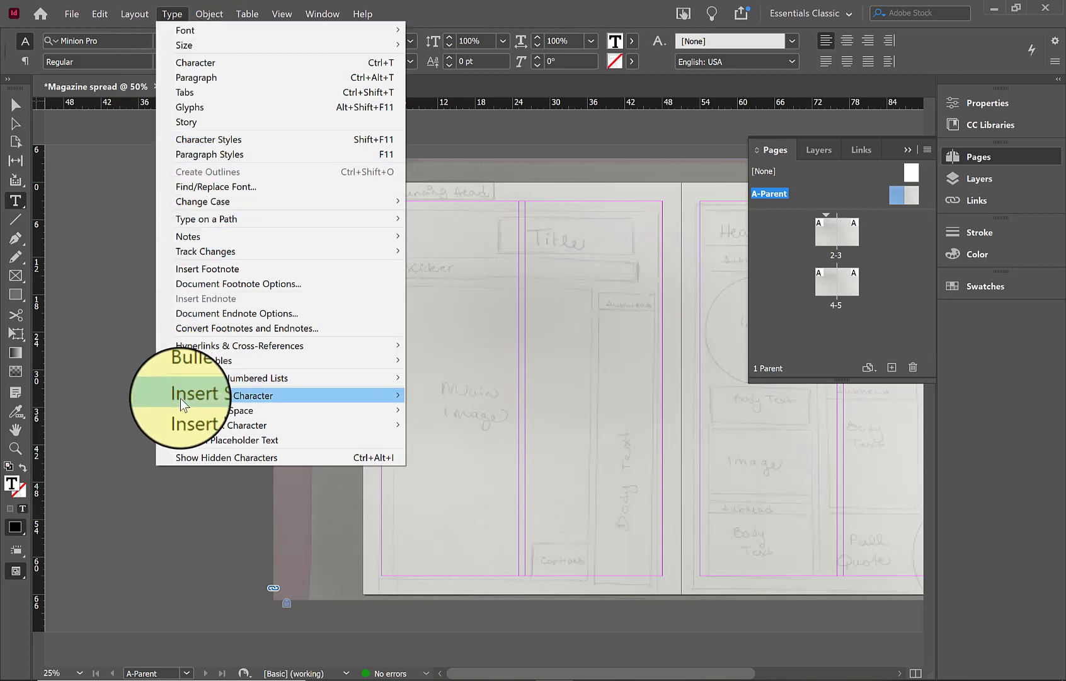
mouse_move(180, 397)
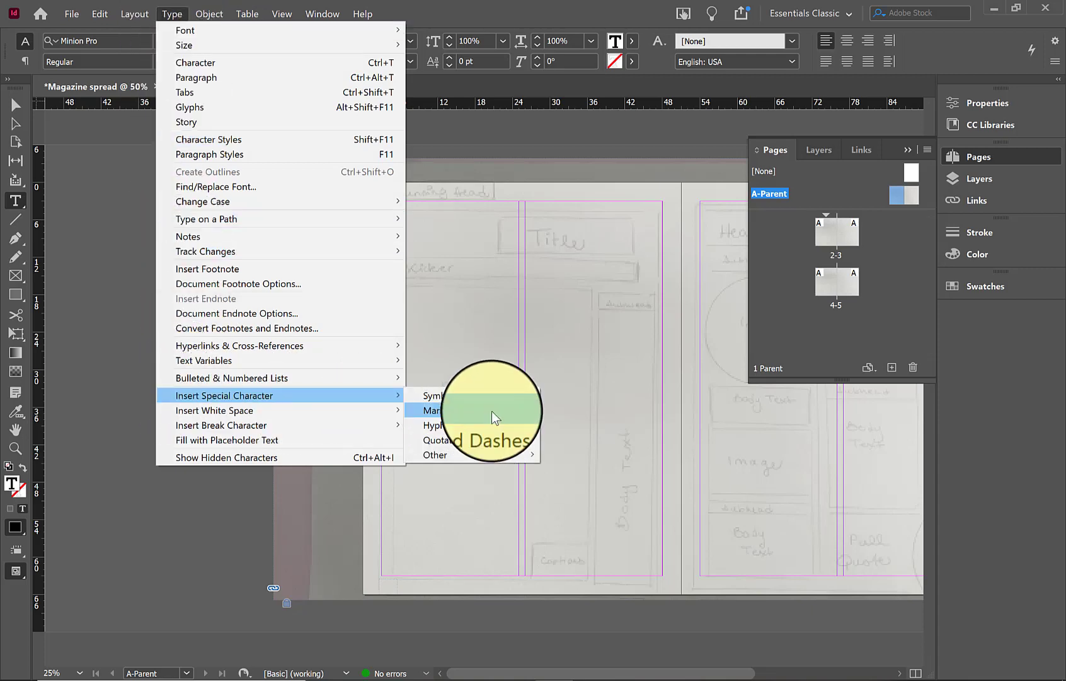
mouse_move(491, 410)
left_click(651, 409)
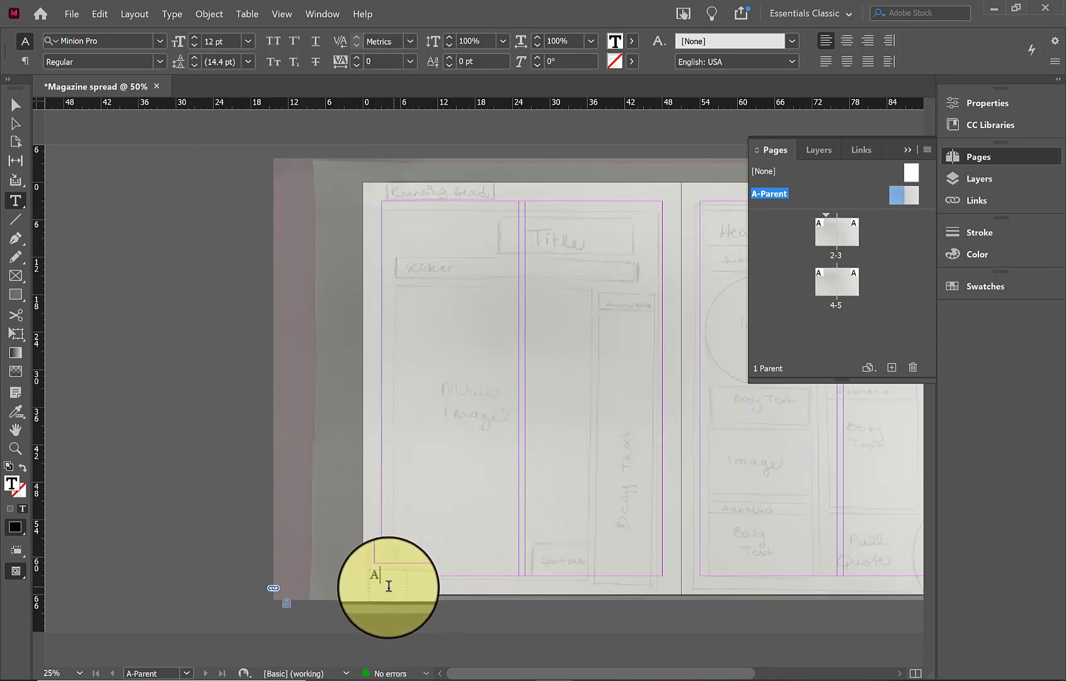
left_click_drag(385, 579, 377, 579)
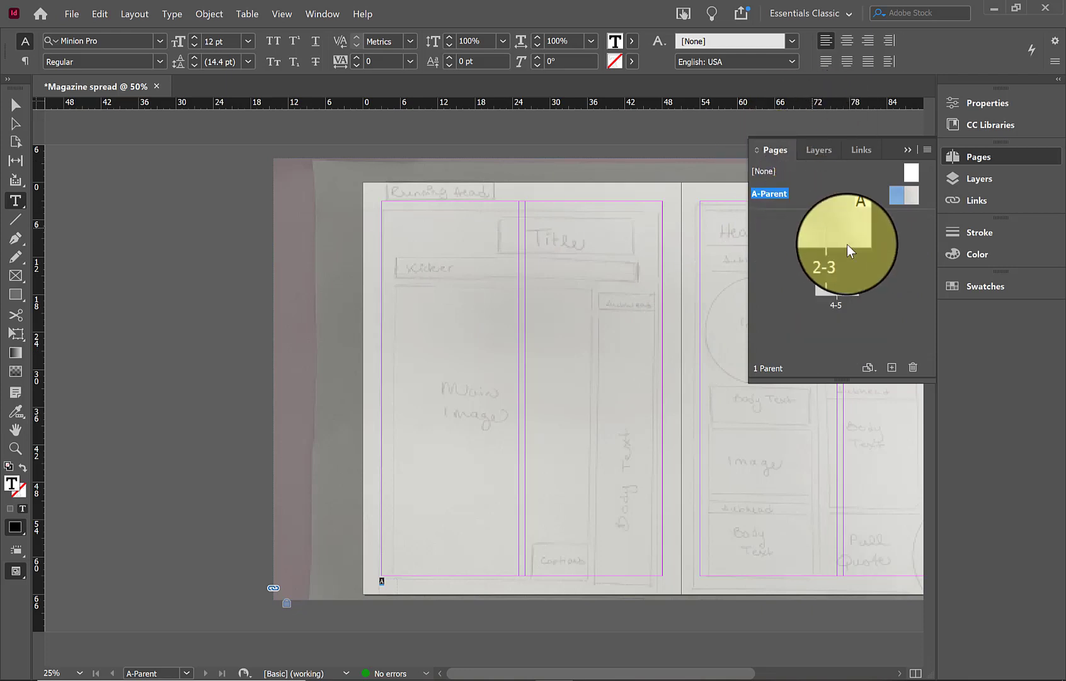
Check the page numbering on spreads 2-3 and 4-5, and return to the A-Parent spread.
double_click(835, 233)
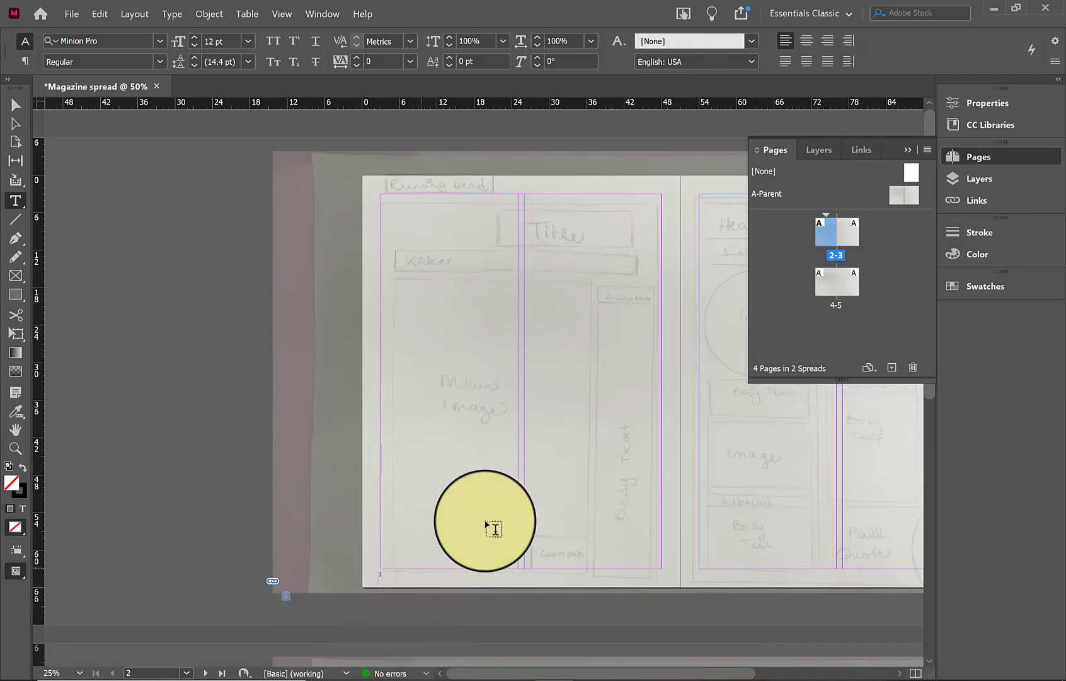
double_click(835, 295)
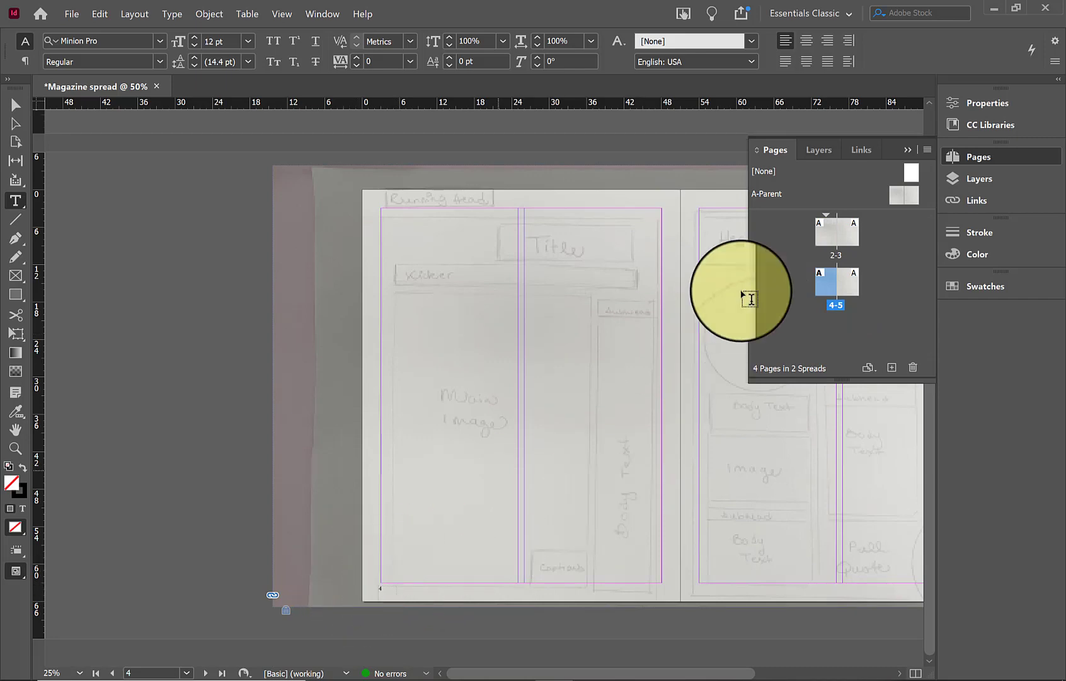
double_click(898, 204)
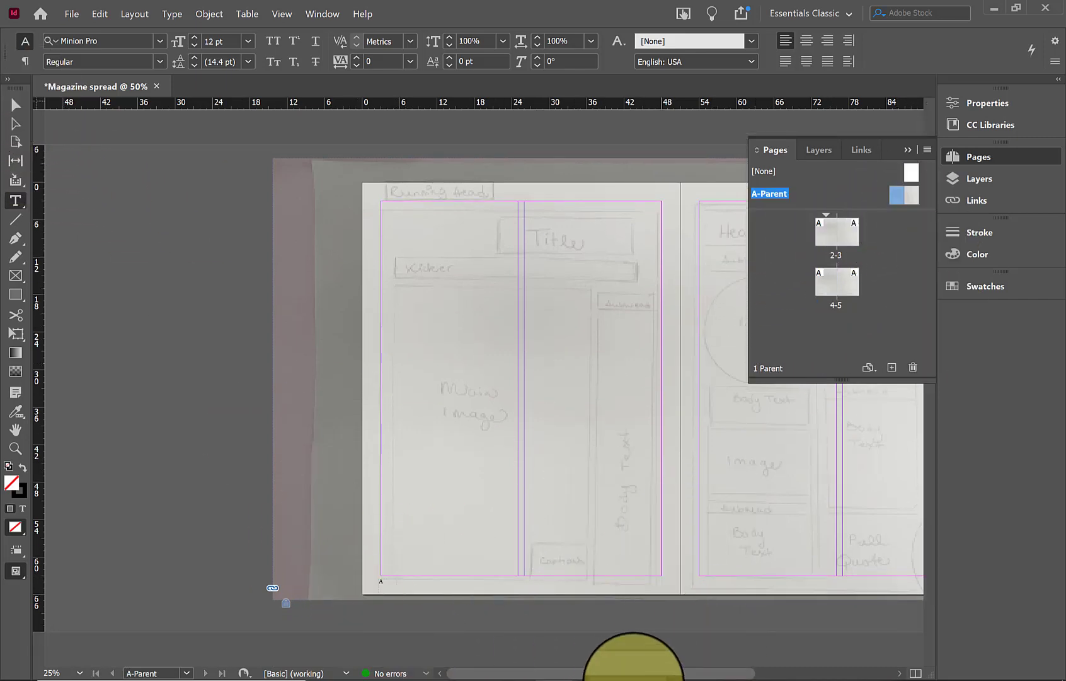
Draw a small text frame just below the lower-right margin corner of the right A-Parent page.
left_click_drag(647, 673, 704, 678)
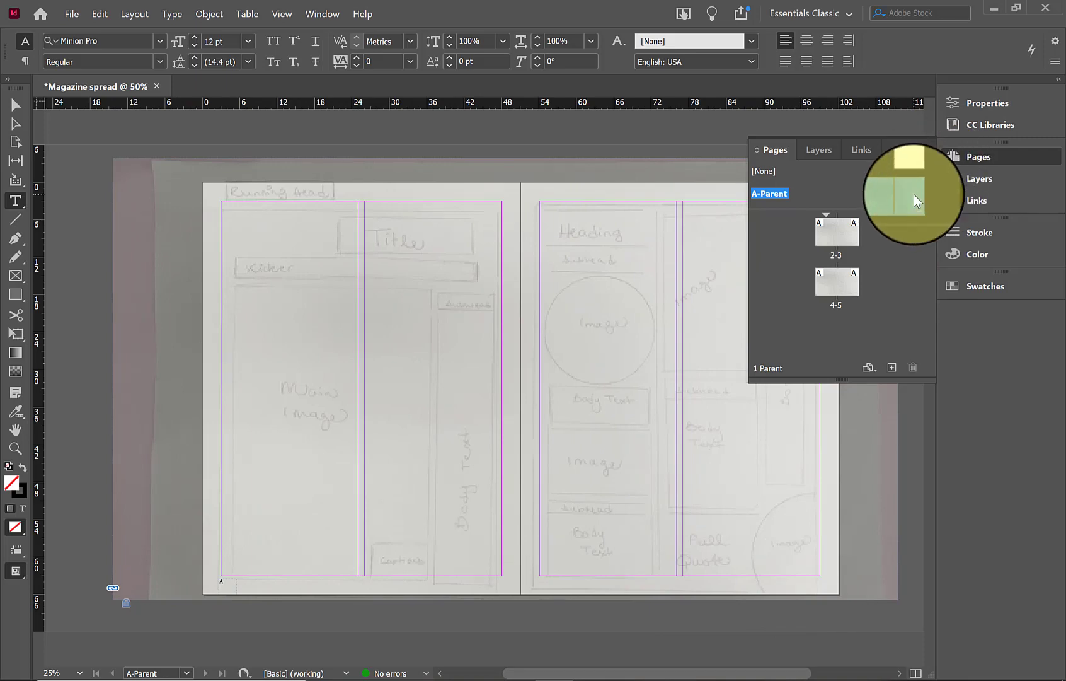
scroll(909, 489, "right", 5)
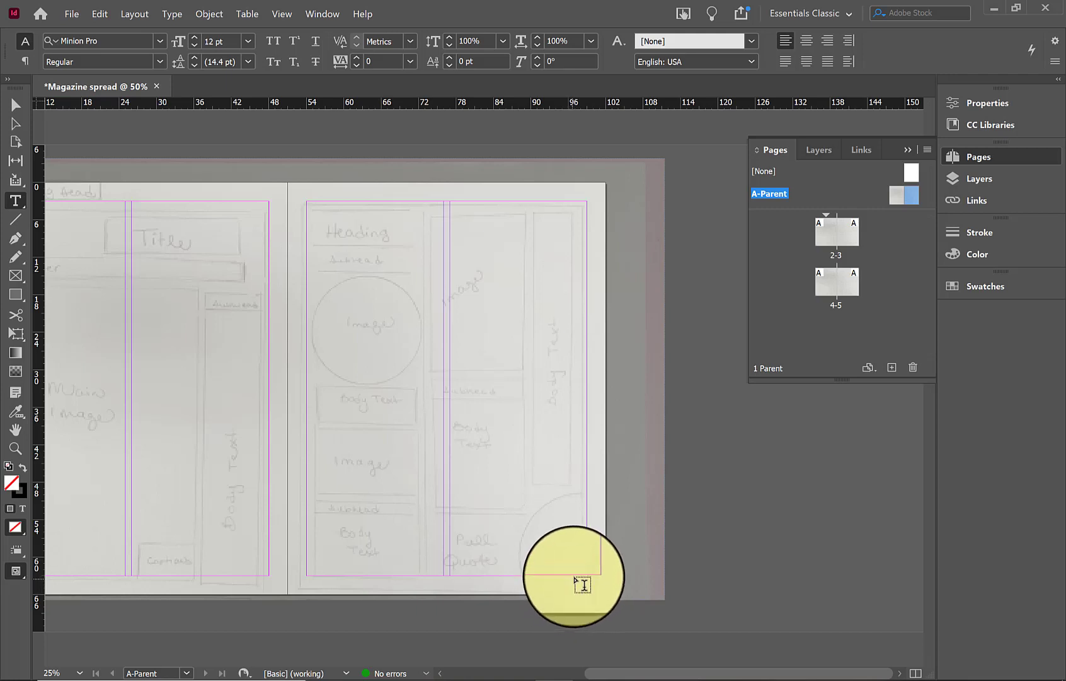
mouse_move(581, 585)
left_mouse_down()
mouse_move(578, 577)
mouse_move(592, 597)
left_mouse_up()
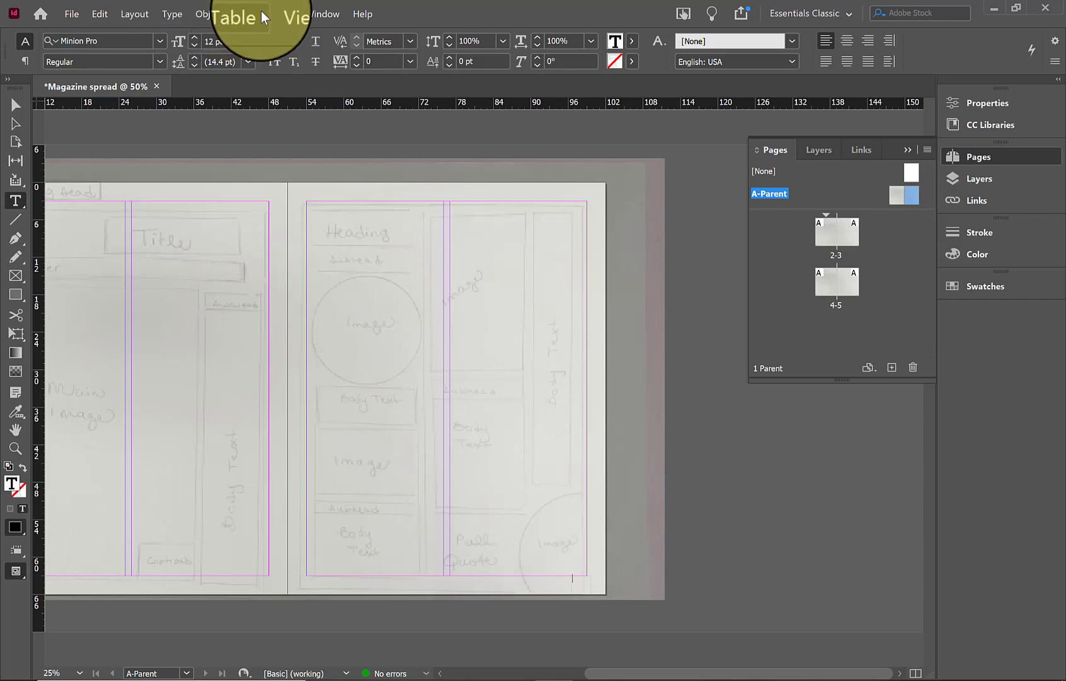
Insert a current page number marker in the right parent page's text frame and align it right.
left_click(180, 12)
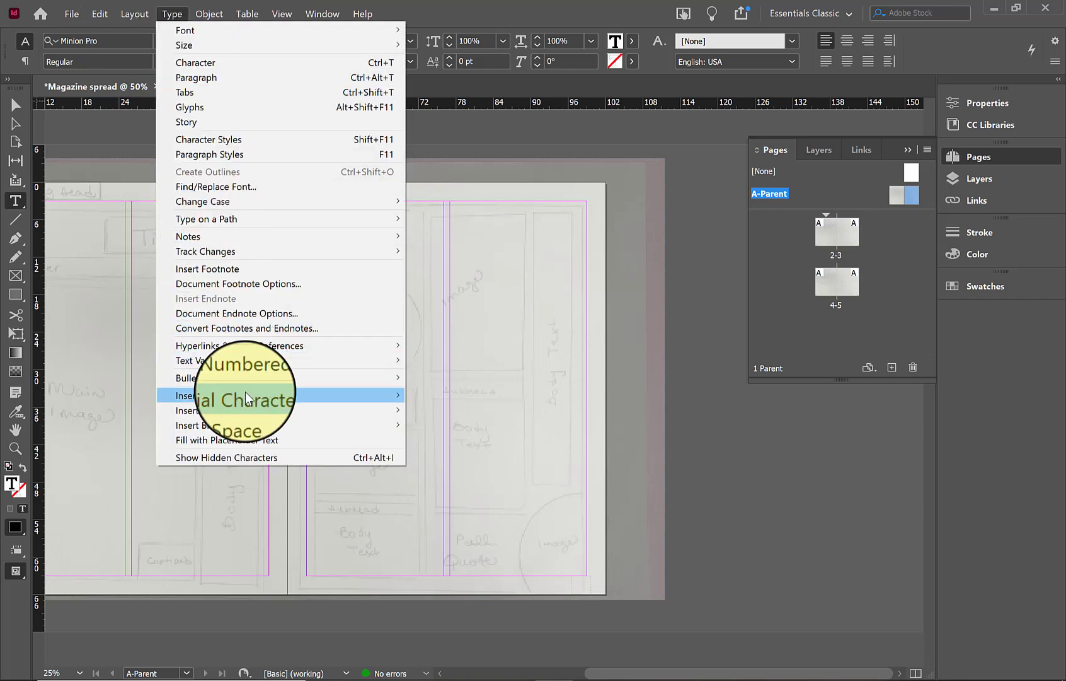
mouse_move(245, 392)
mouse_move(460, 411)
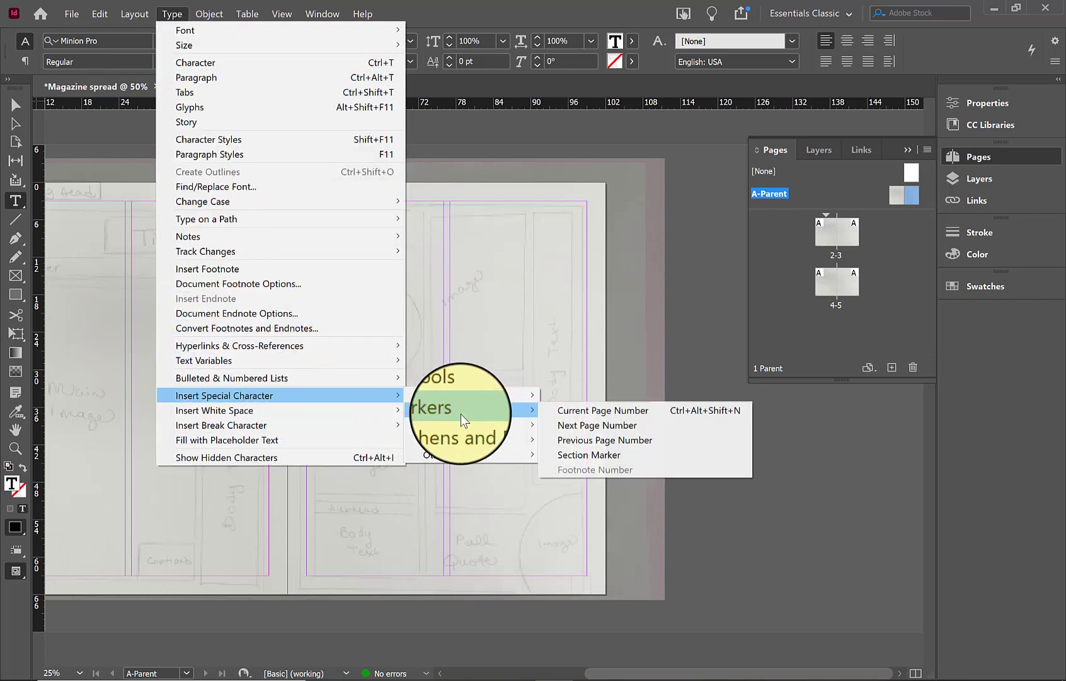
left_click(611, 411)
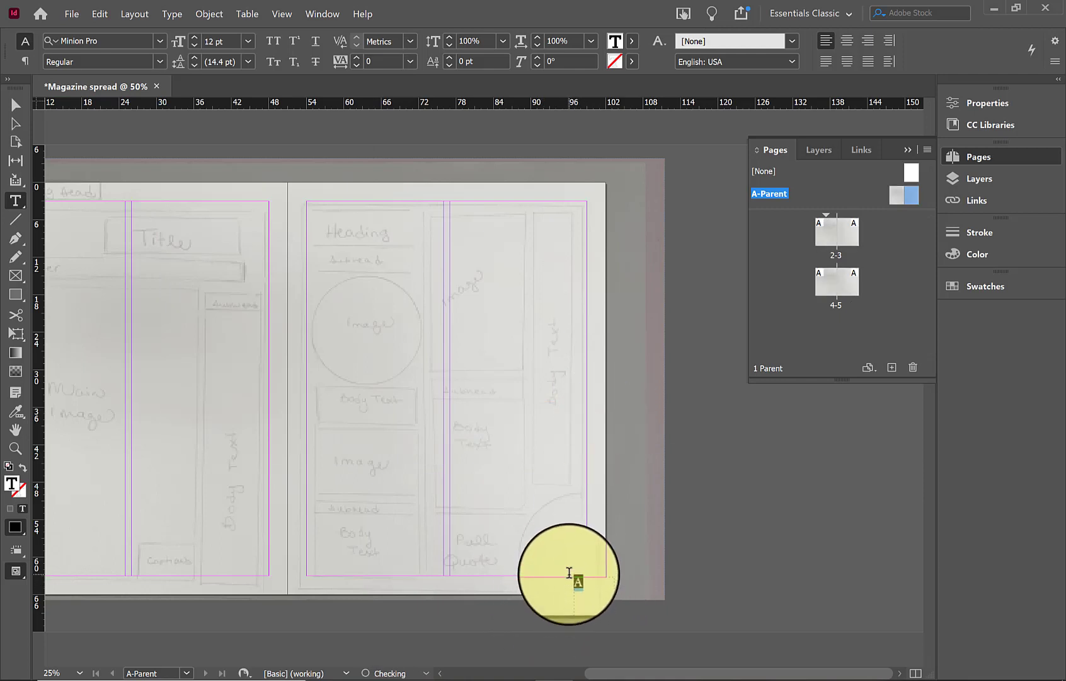
left_click(866, 41)
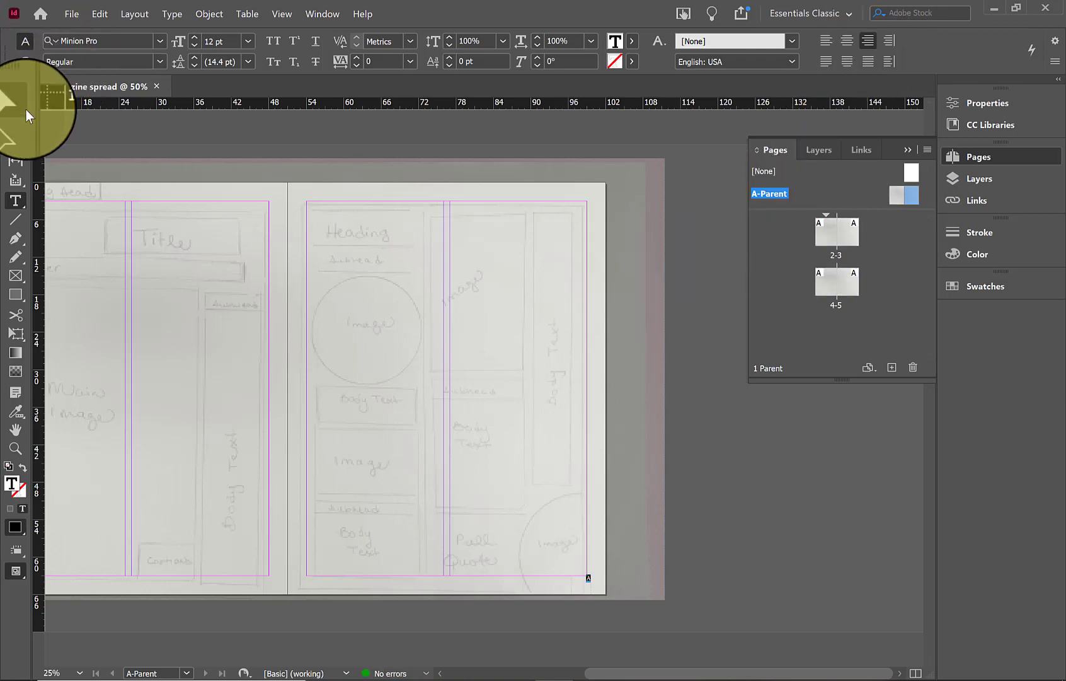
Move the right parent page's number frame to about X 95p10.5, Y 63p4.8, just below the bottom margin at the outer margin line.
left_click(27, 114)
left_click(592, 578)
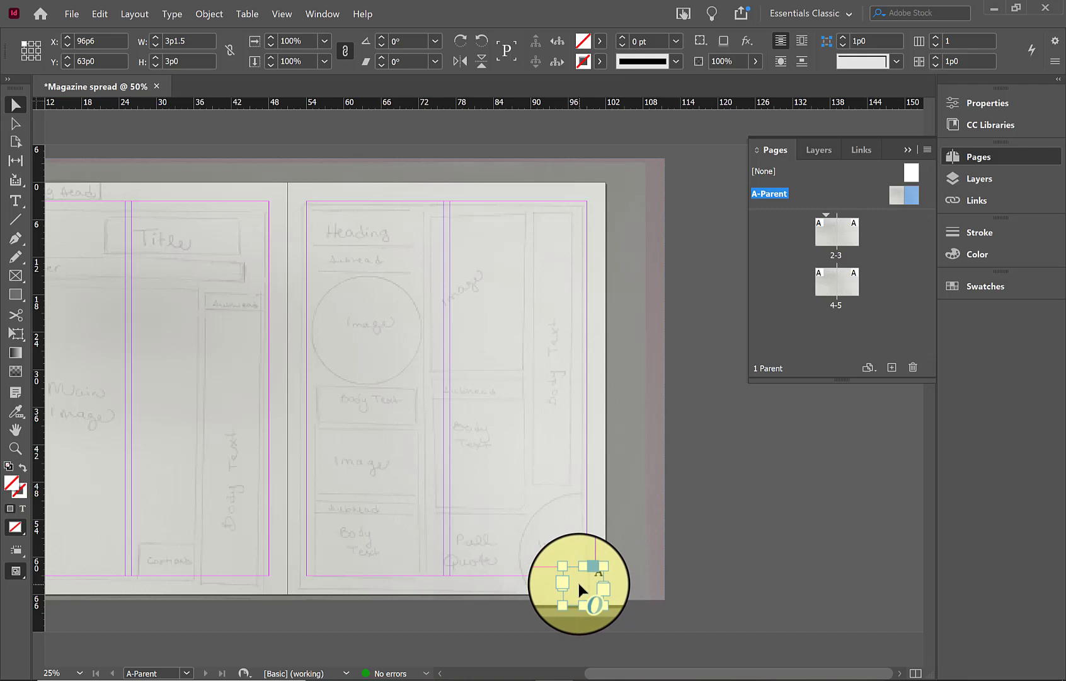
left_click(585, 592)
left_click(577, 580)
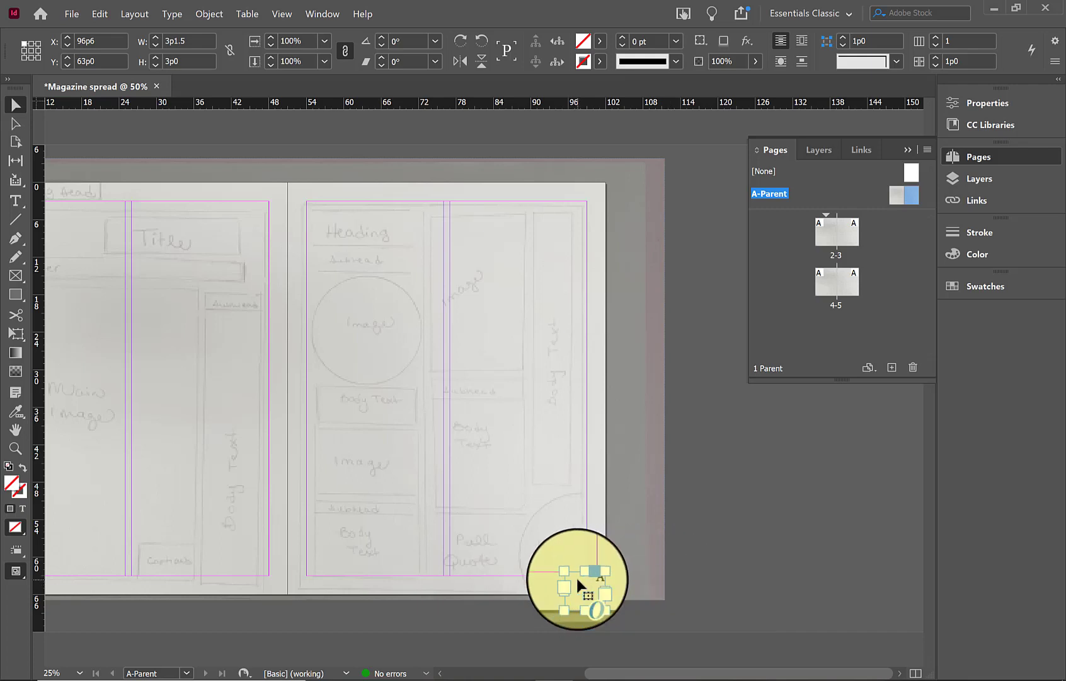
left_click(16, 450)
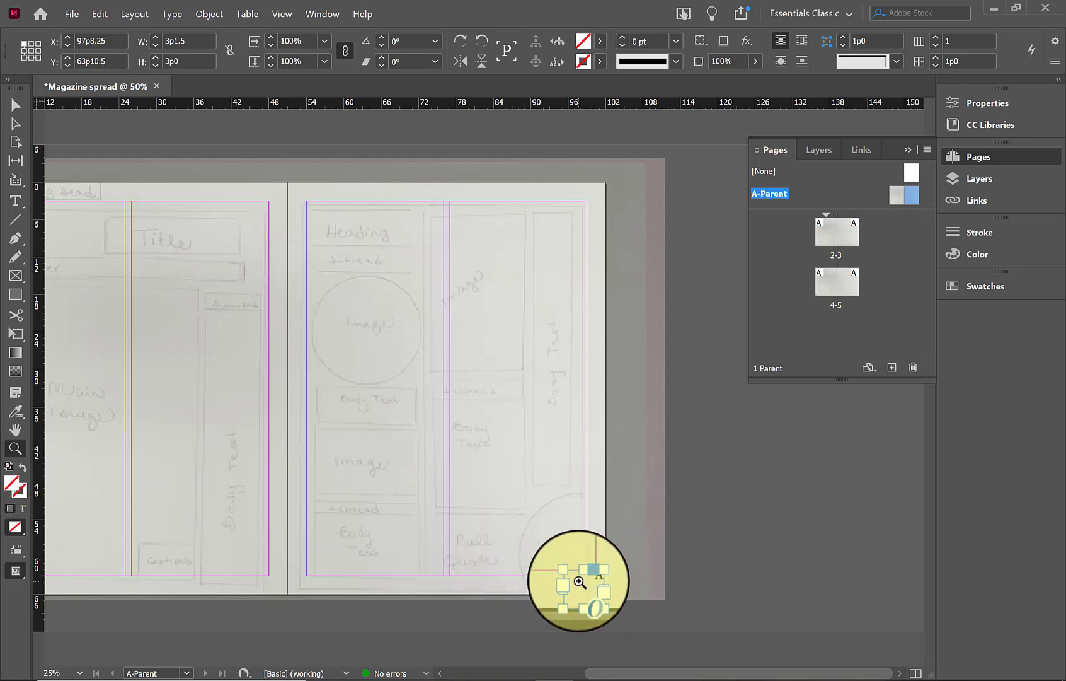
left_click(580, 581)
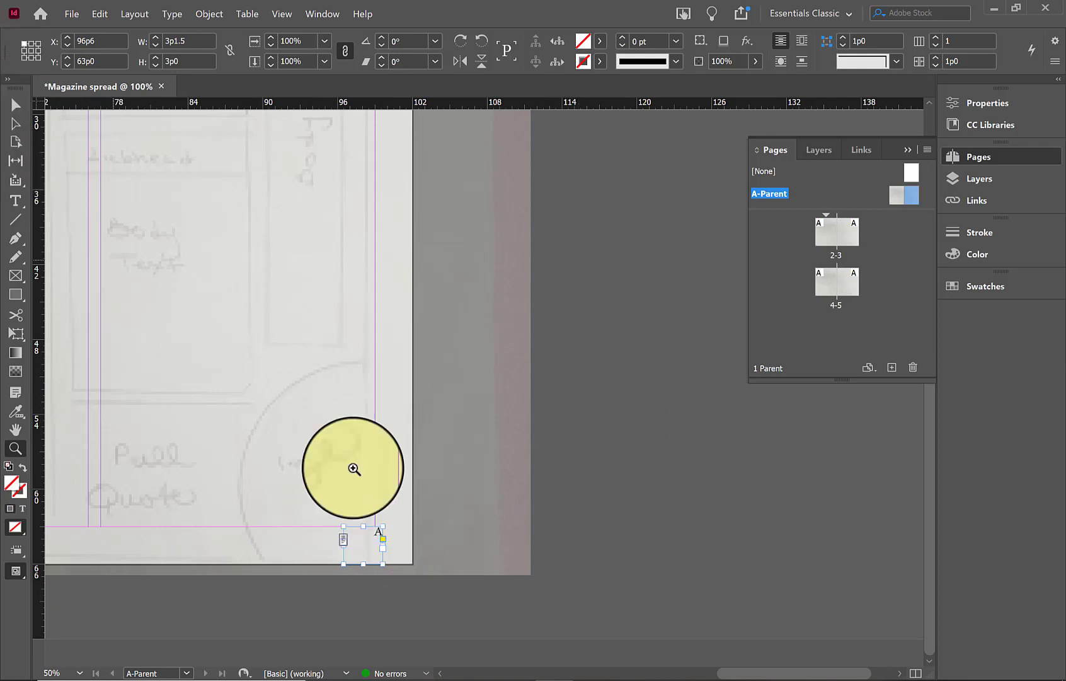
left_click(15, 105)
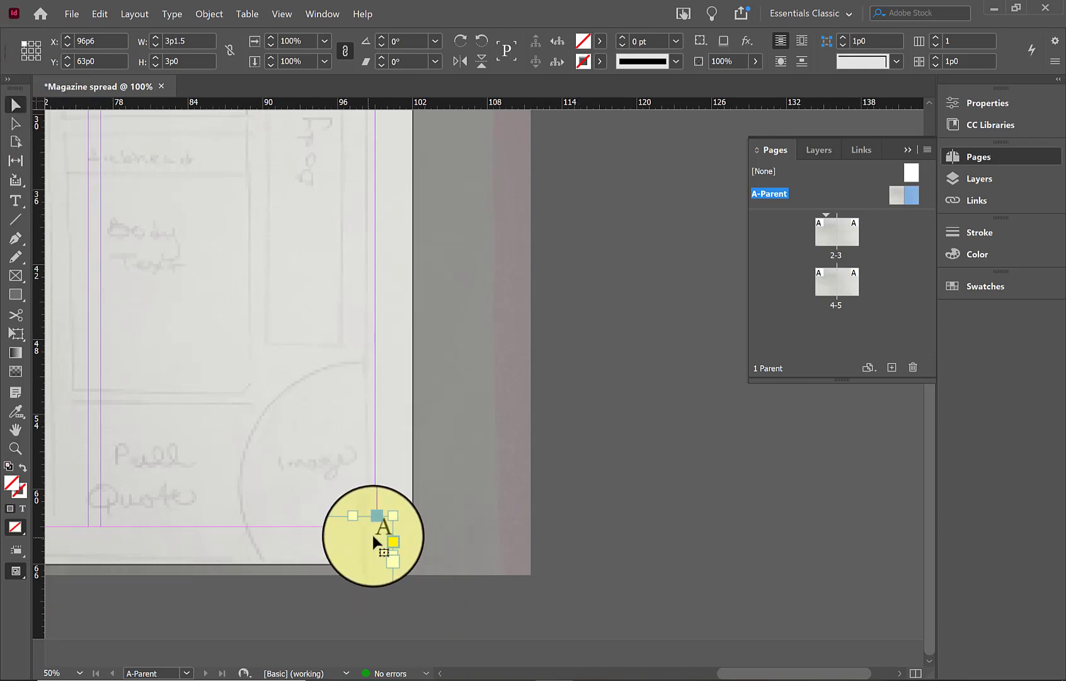
mouse_move(376, 536)
left_mouse_down()
mouse_move(357, 537)
mouse_move(365, 548)
mouse_move(354, 550)
mouse_move(372, 550)
left_mouse_up()
Nudge the left parent page's number frame to line up with the outer margin and deselect it.
left_click_drag(763, 673, 578, 674)
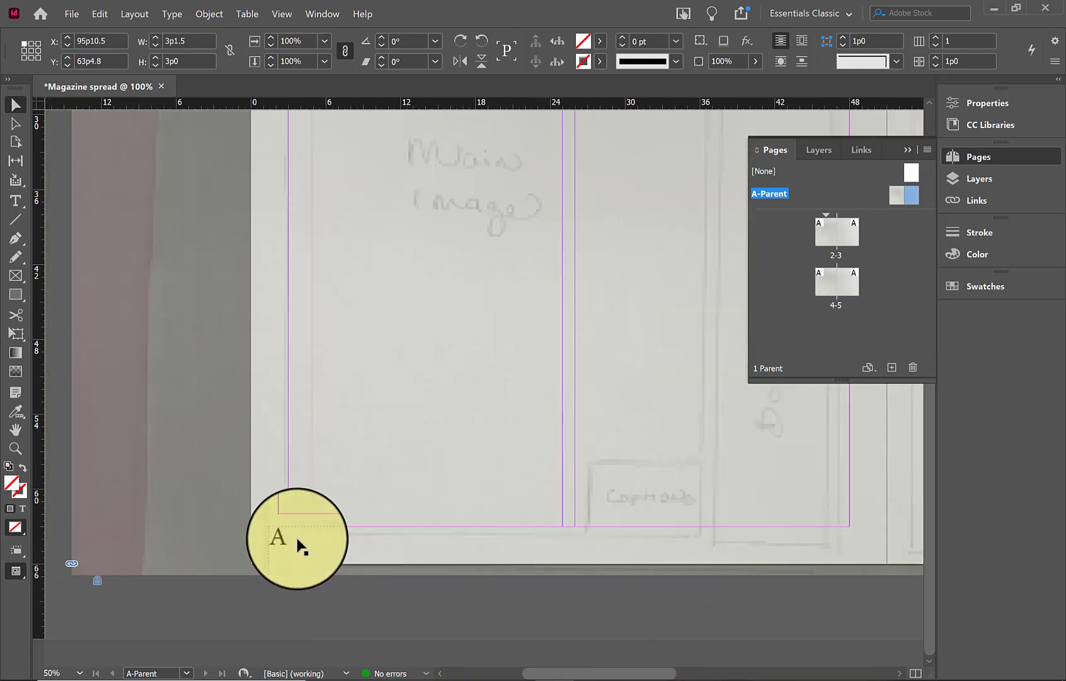
left_click_drag(290, 542, 294, 542)
left_click(594, 433)
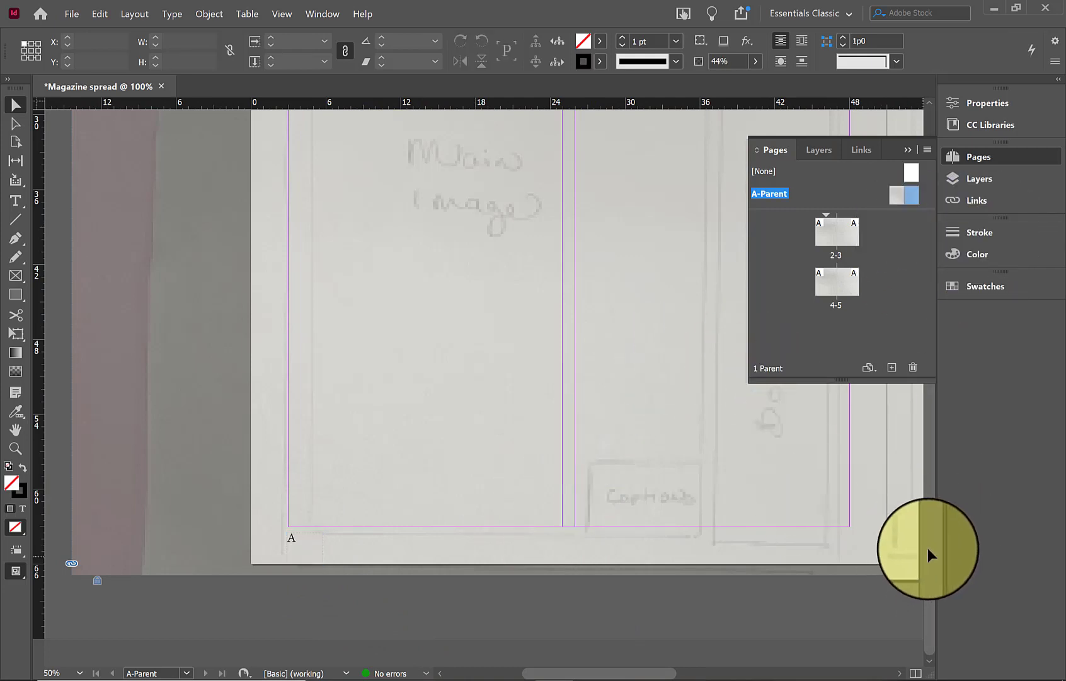
Draw a text frame about 18p8 by 3p0 over the sketched running head on the left parent page and enter "Feature Article".
mouse_move(934, 526)
left_mouse_down()
mouse_move(936, 437)
mouse_move(919, 361)
left_mouse_up()
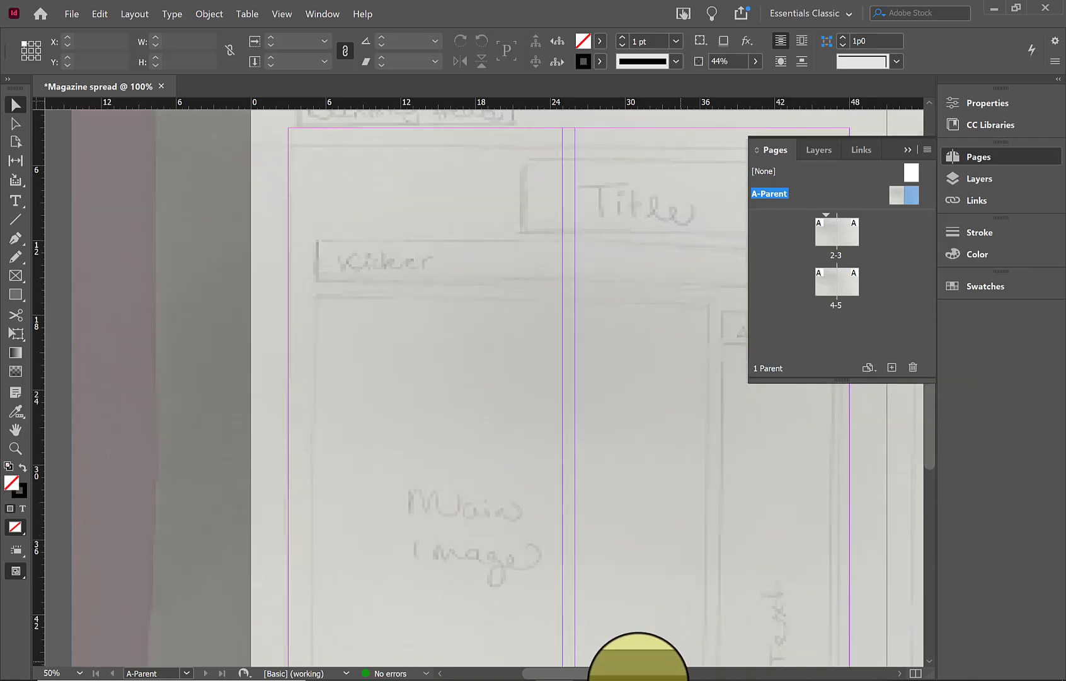
left_click_drag(934, 457, 933, 422)
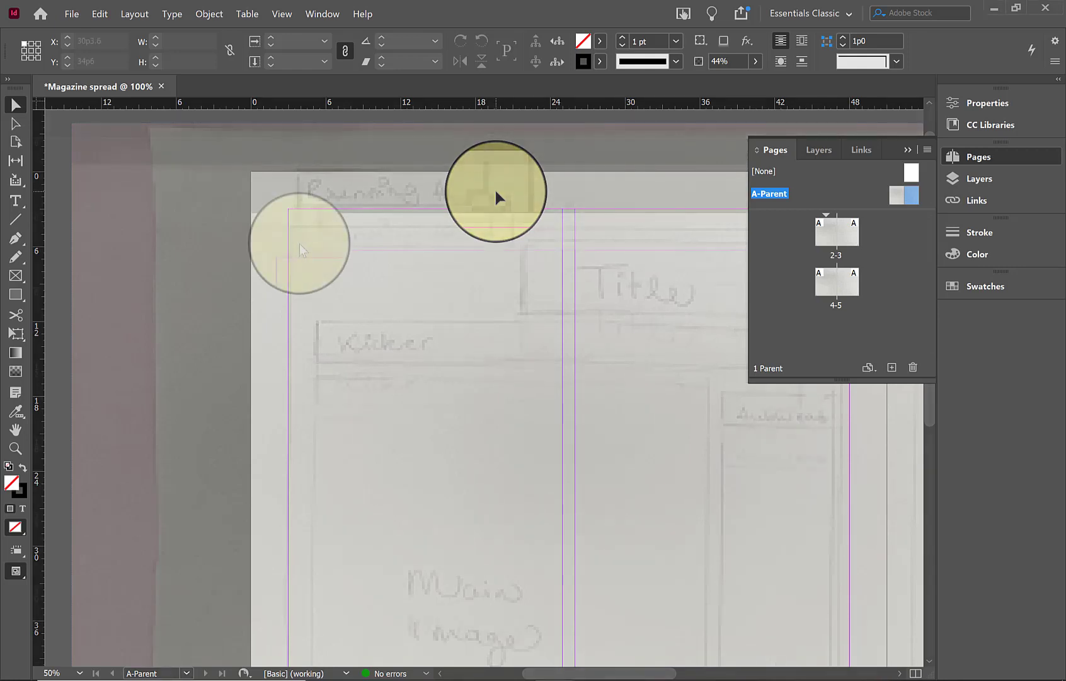
scroll(300, 243, "up", 2)
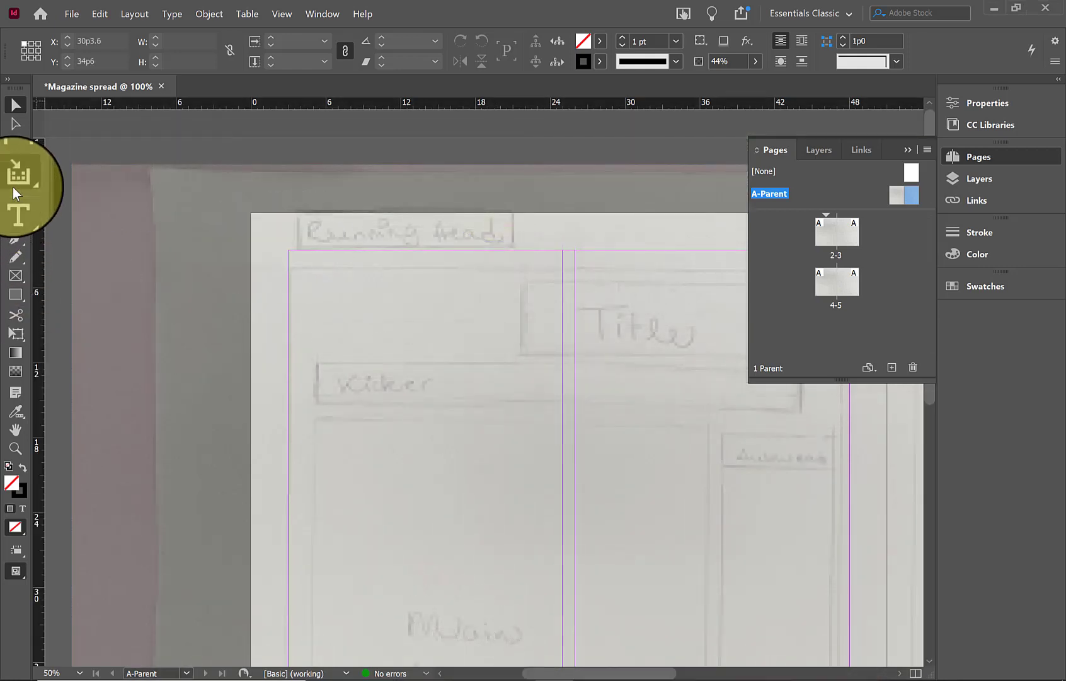
key("t")
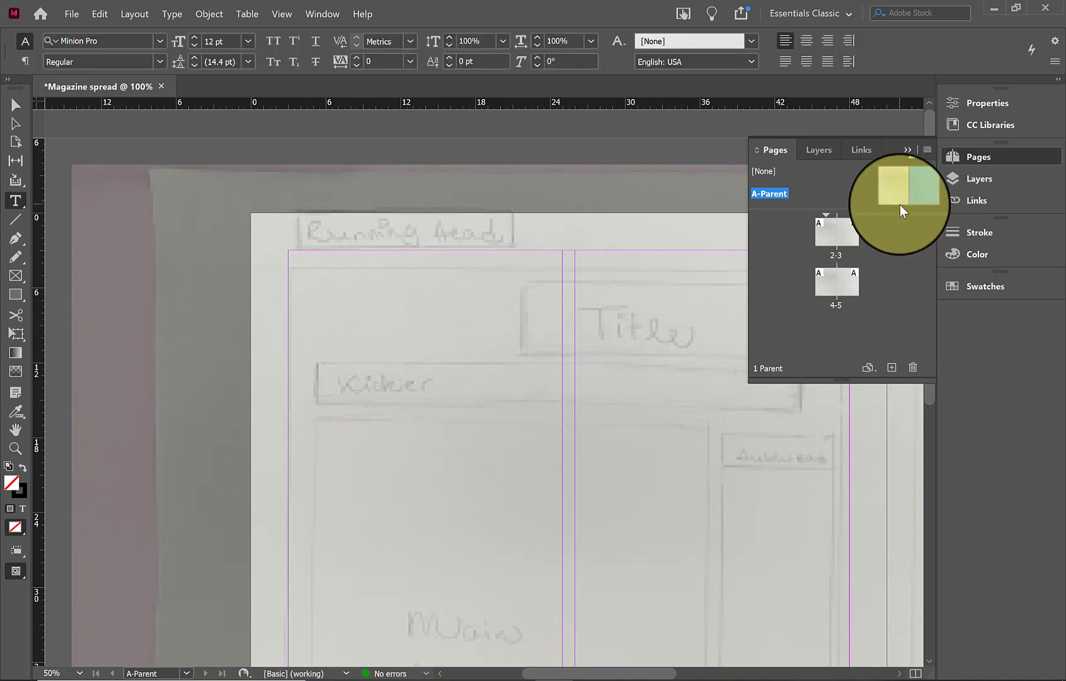
key("ctrl+alt+0")
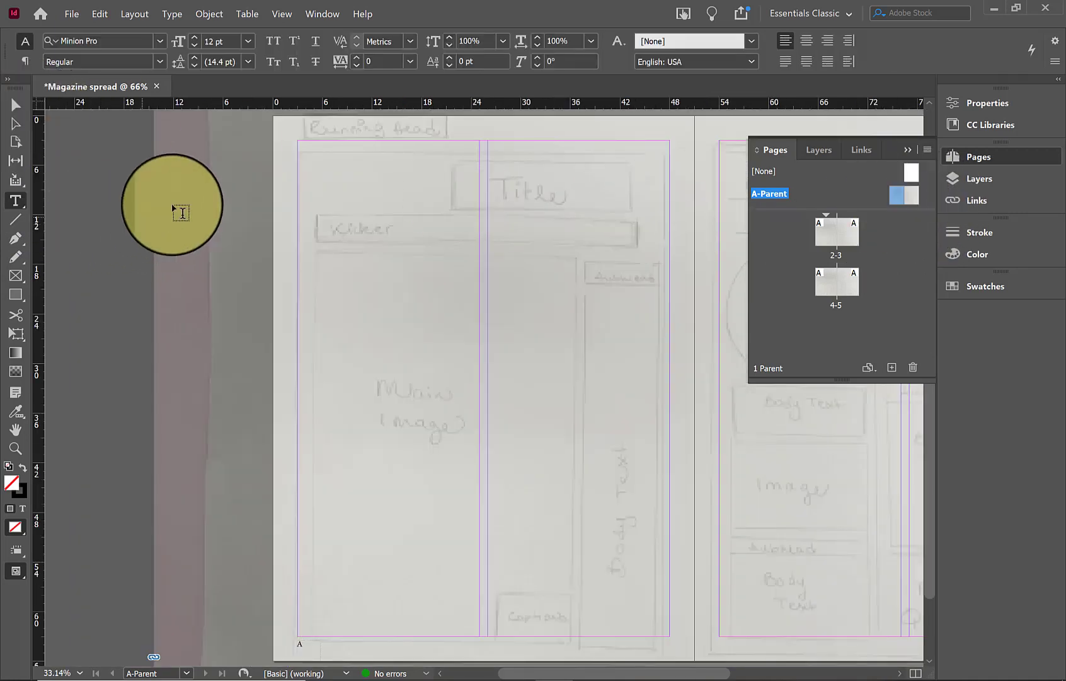
left_click_drag(296, 117, 472, 140)
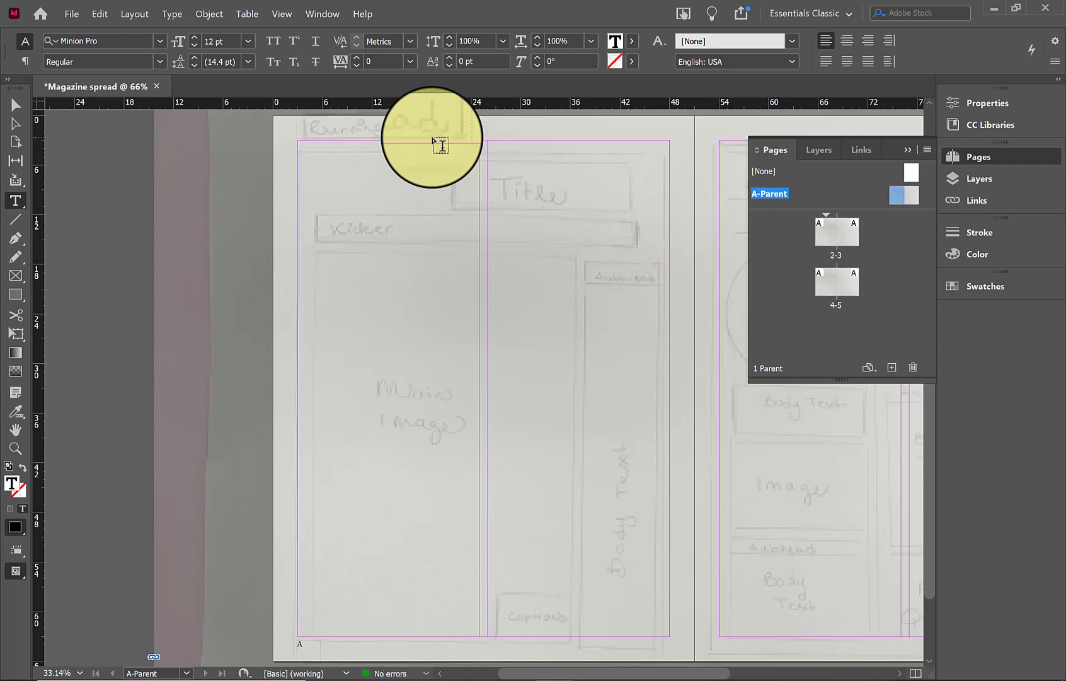
type("Feature Article")
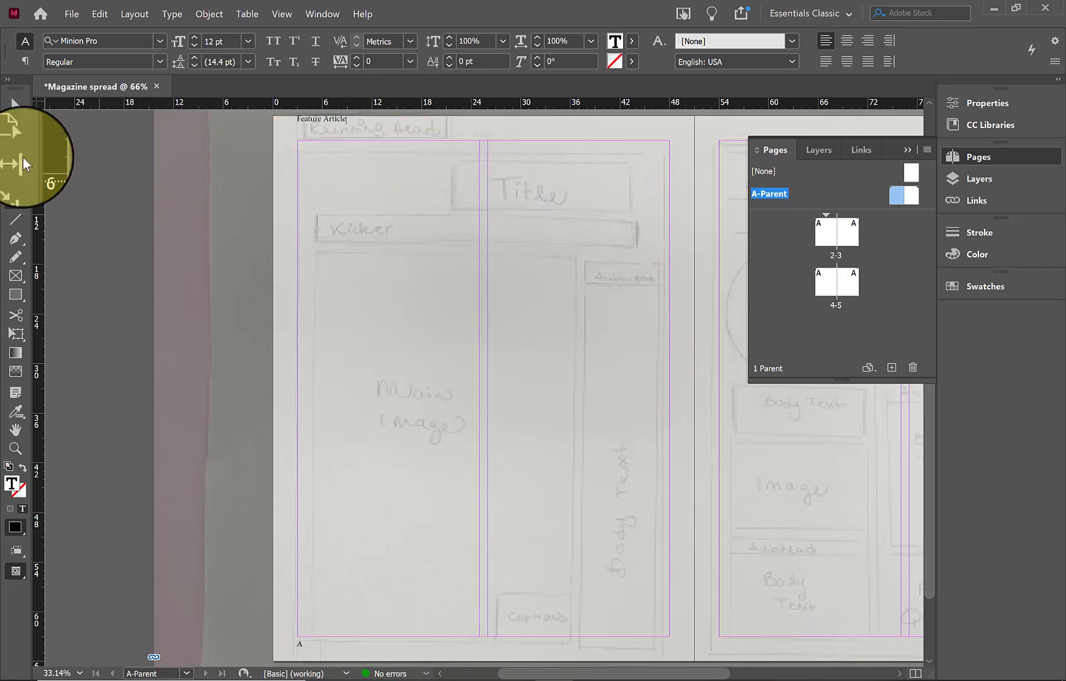
Move the "Feature Article" frame down to X 3p0, Y 1p6 on the left parent page and deselect it.
left_click(13, 106)
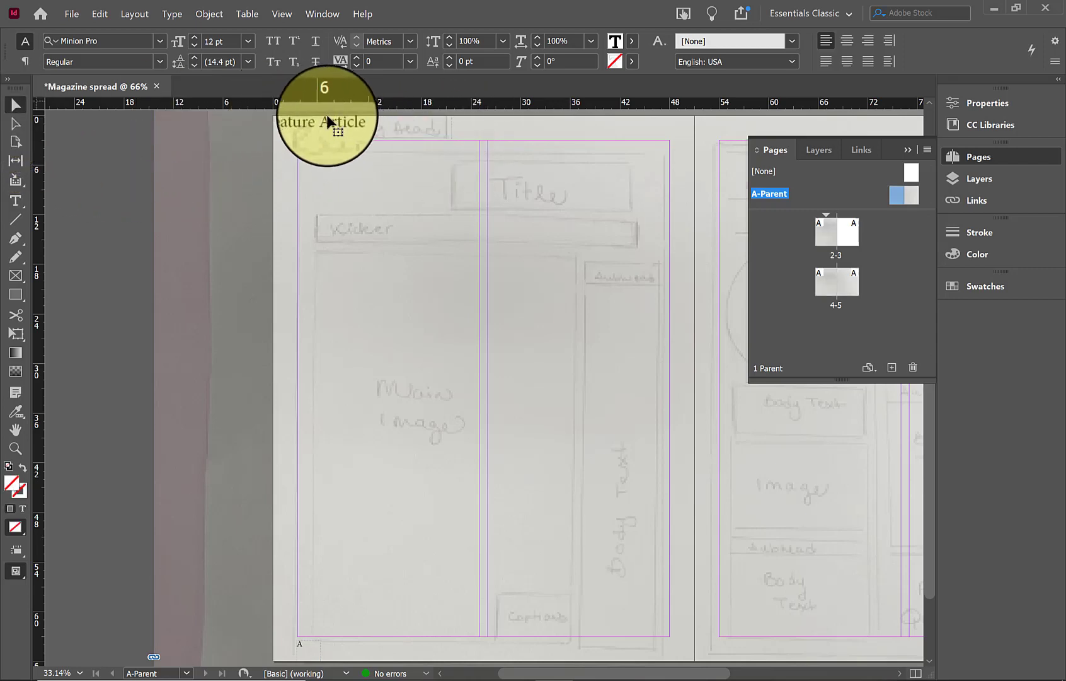
left_click_drag(327, 116, 332, 129)
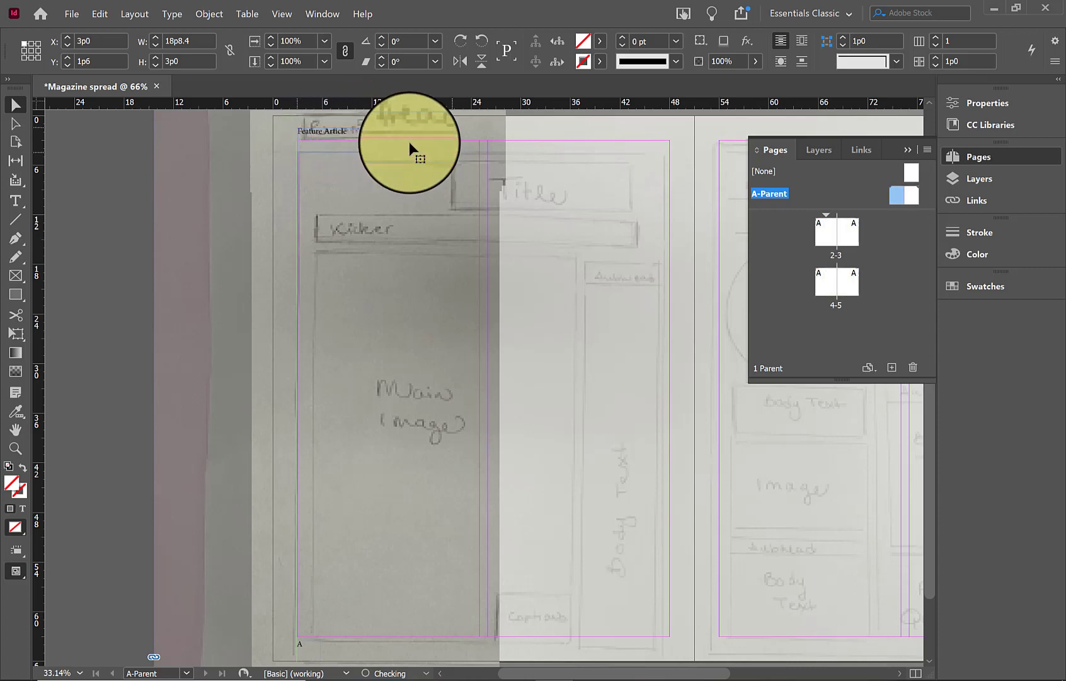
left_click(521, 131)
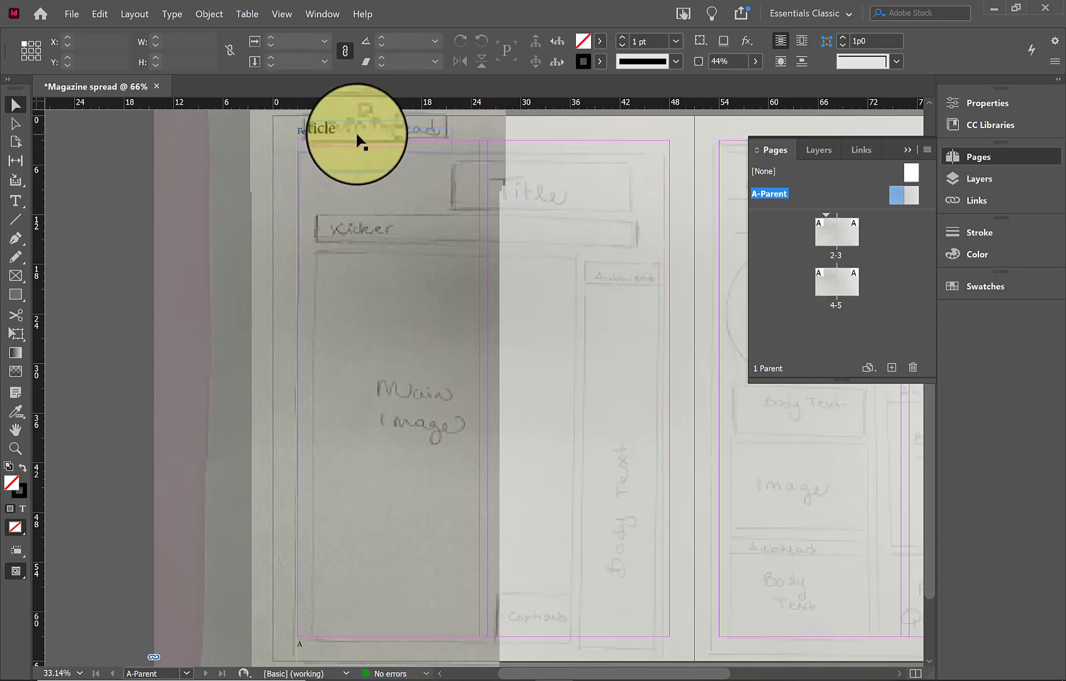
Set the "Feature Article" running head text to 14 pt, keeping the Minion Pro font.
double_click(356, 134)
triple_click(308, 130)
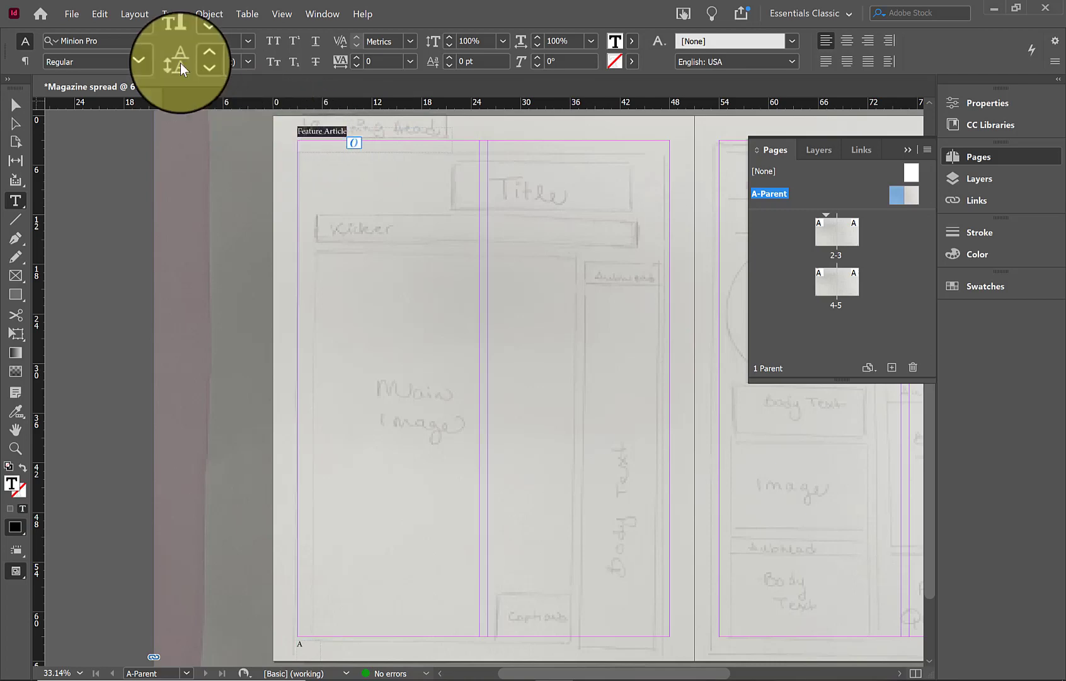
left_click(158, 36)
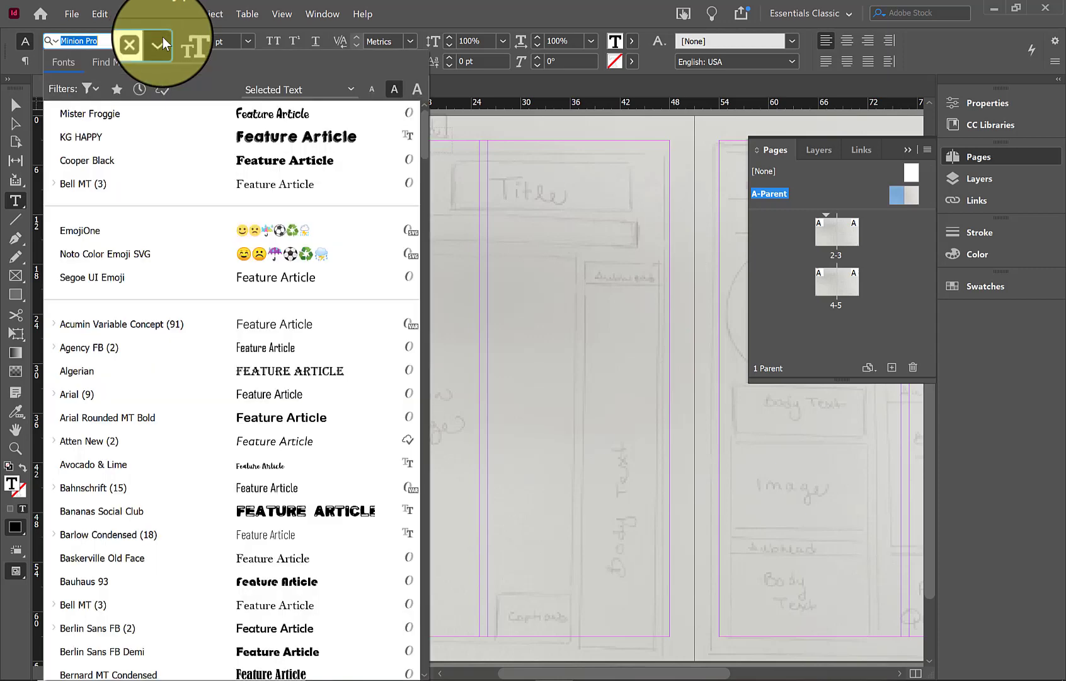
left_click(159, 43)
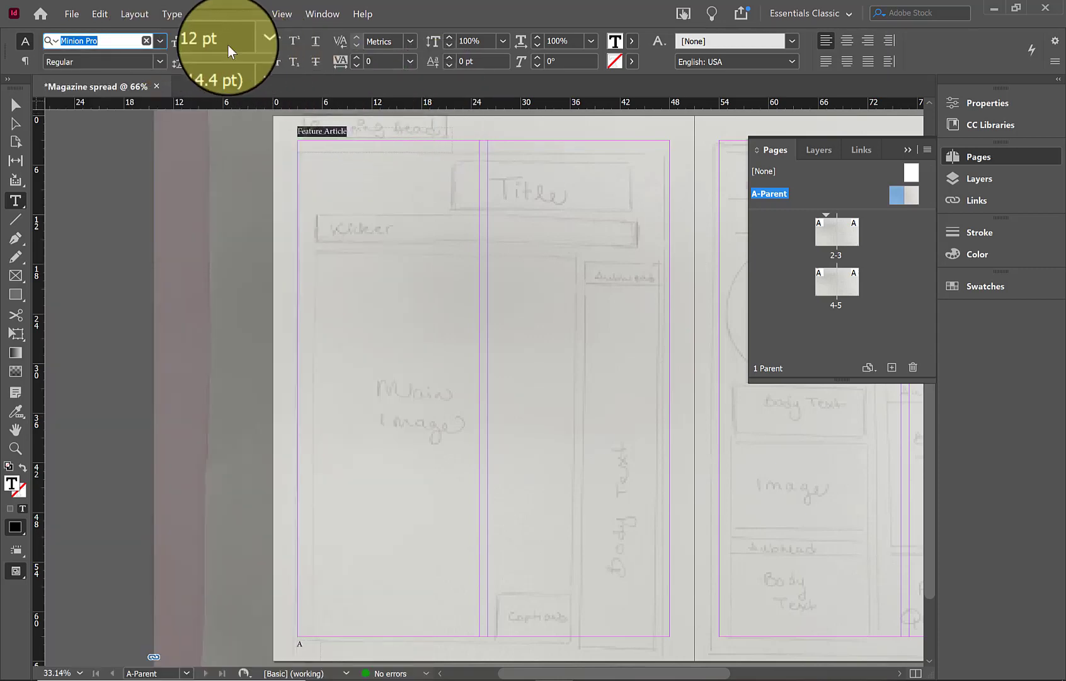
left_click(243, 42)
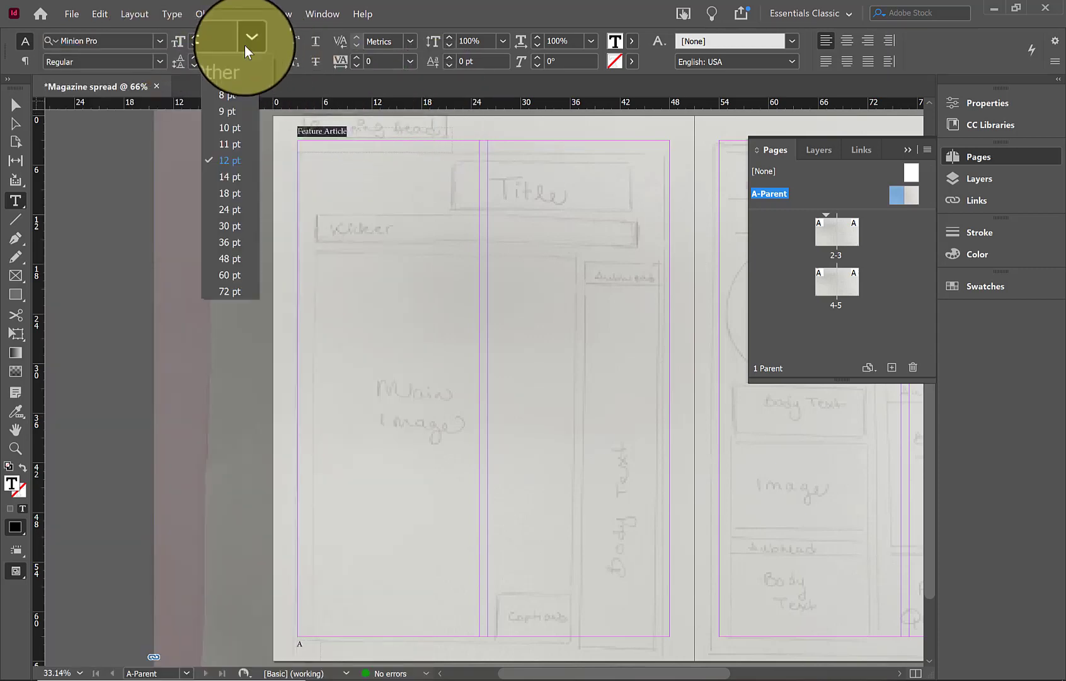
left_click(244, 176)
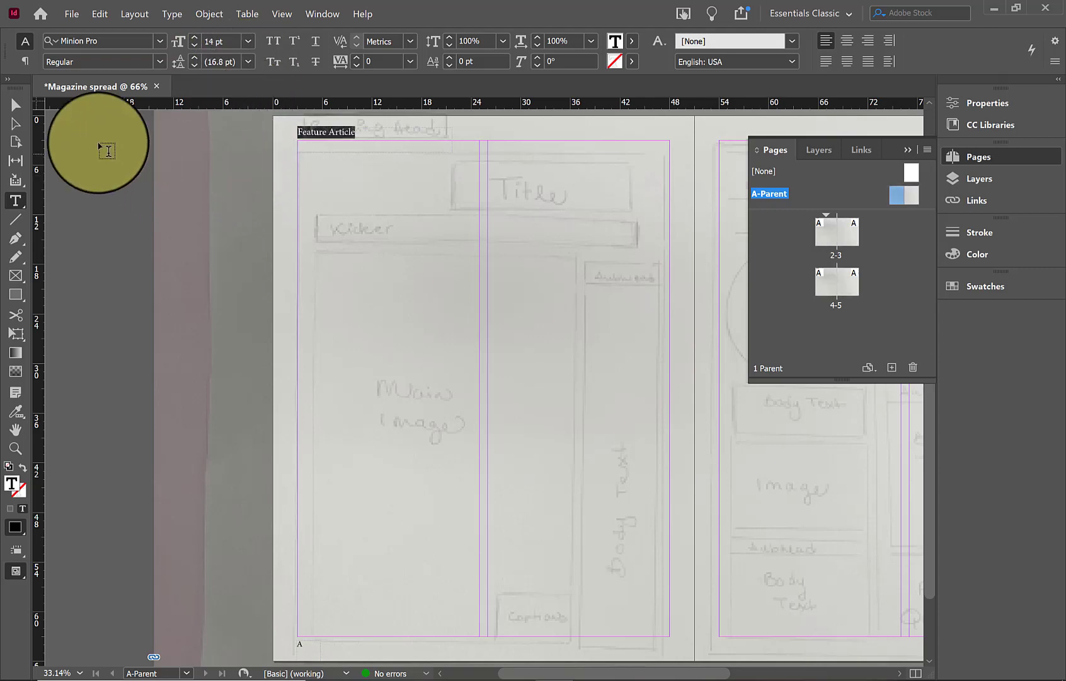
Fit the "Feature Article" text frame to its content.
left_click(16, 105)
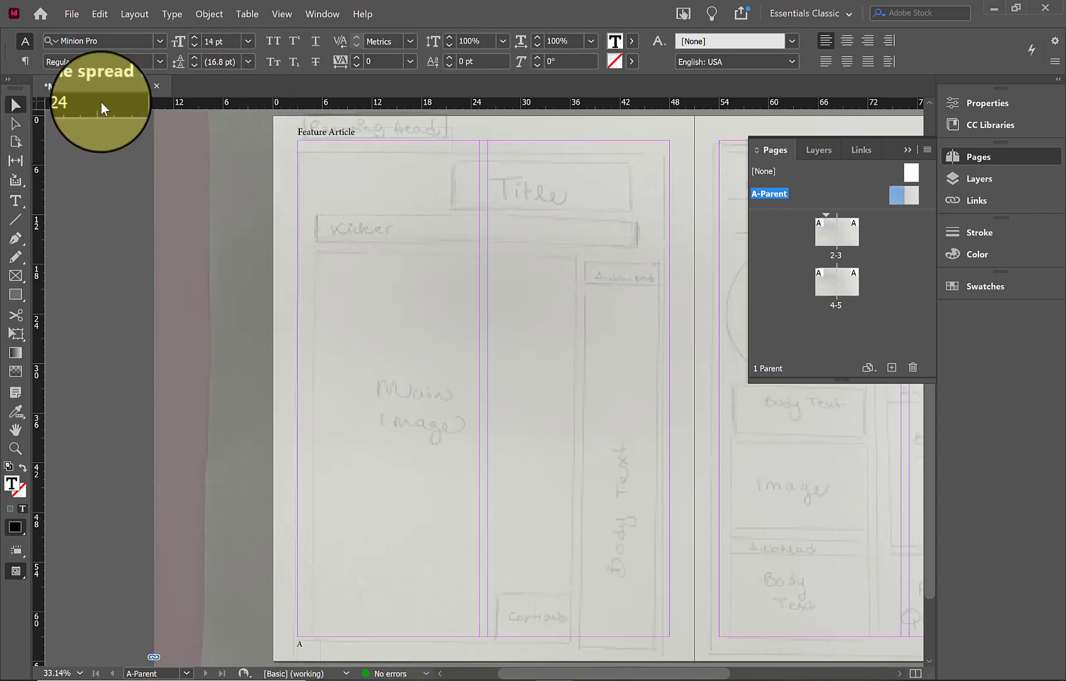
right_click(342, 132)
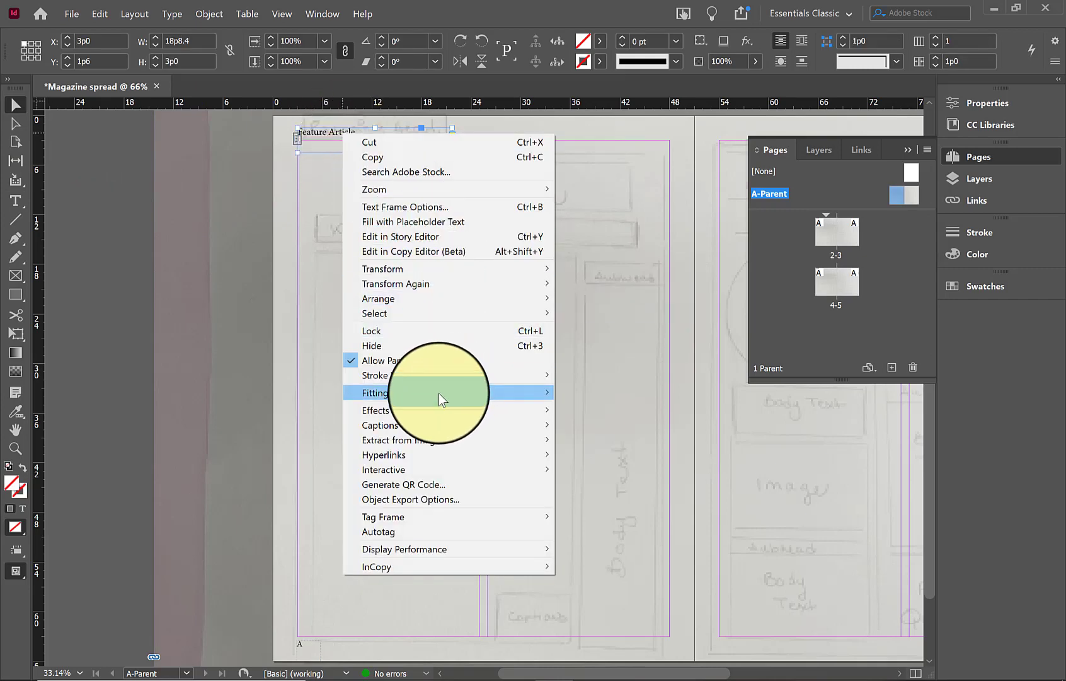
mouse_move(439, 392)
left_click(669, 397)
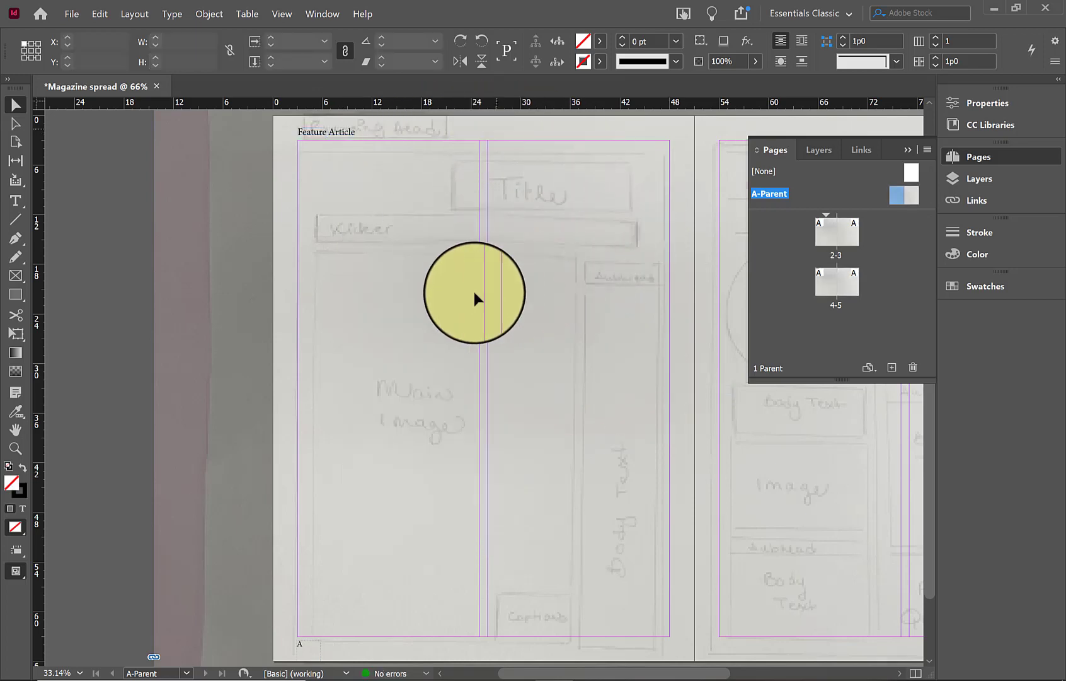
Check the running head and page numbers on spreads 2-3 and 4-5, and return to the A-Parent spread.
double_click(830, 234)
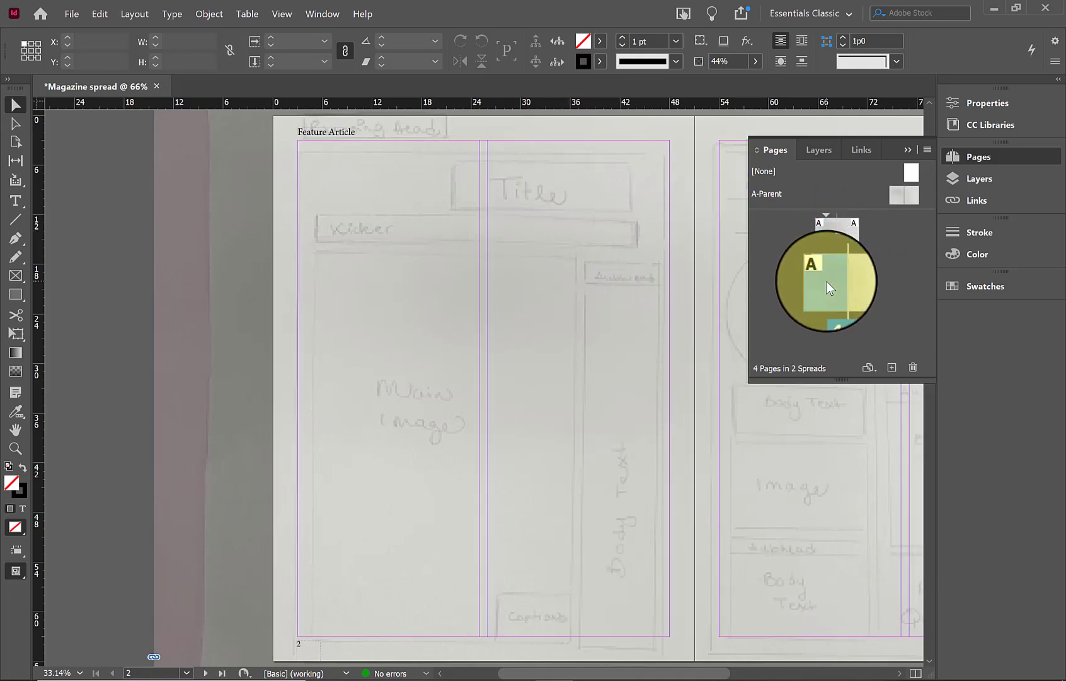
double_click(826, 280)
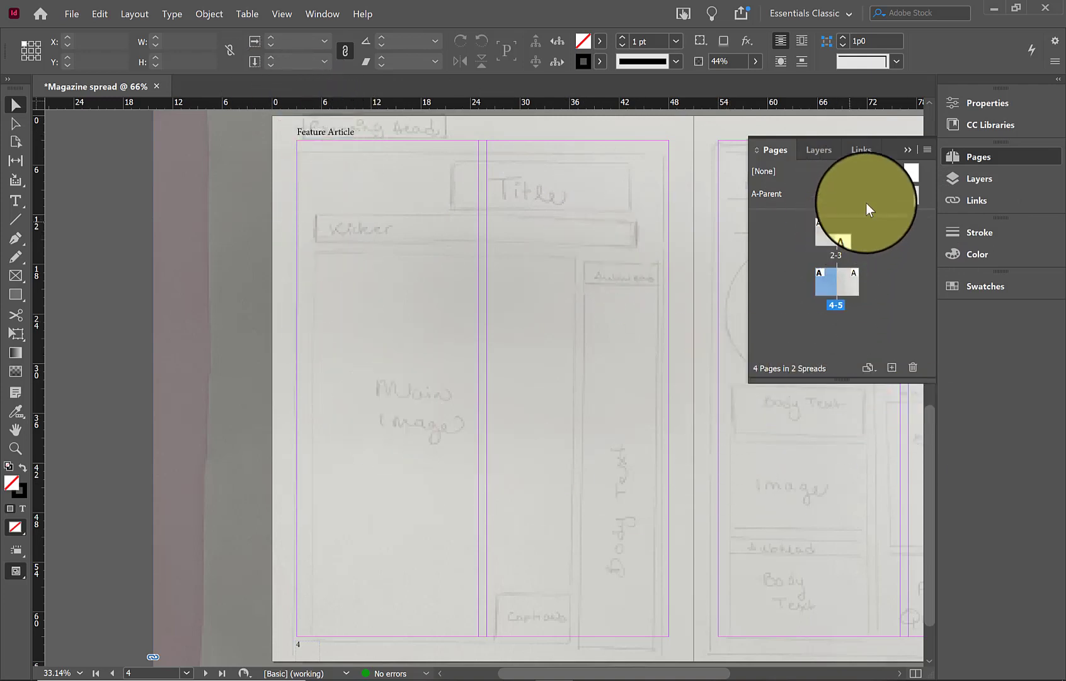
left_click(898, 198)
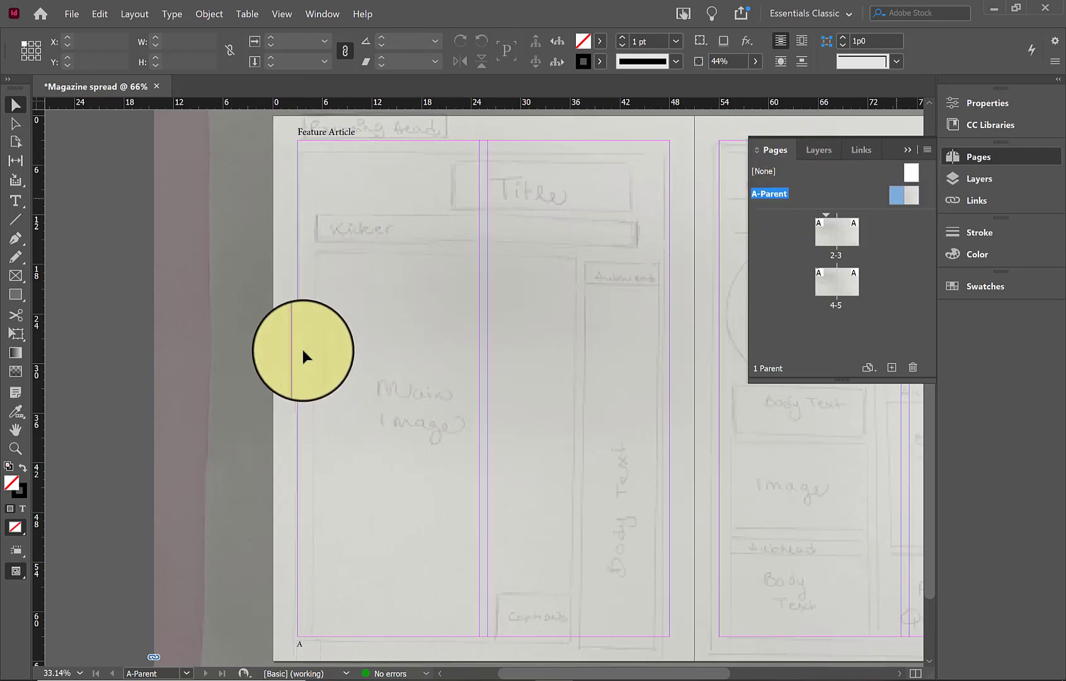
Draw a rectangle frame 3p1.2 wide and 66p7.2 high down the left parent page's outer margin and fill it with C=0 M=100 Y=0 K=0.
left_click(16, 277)
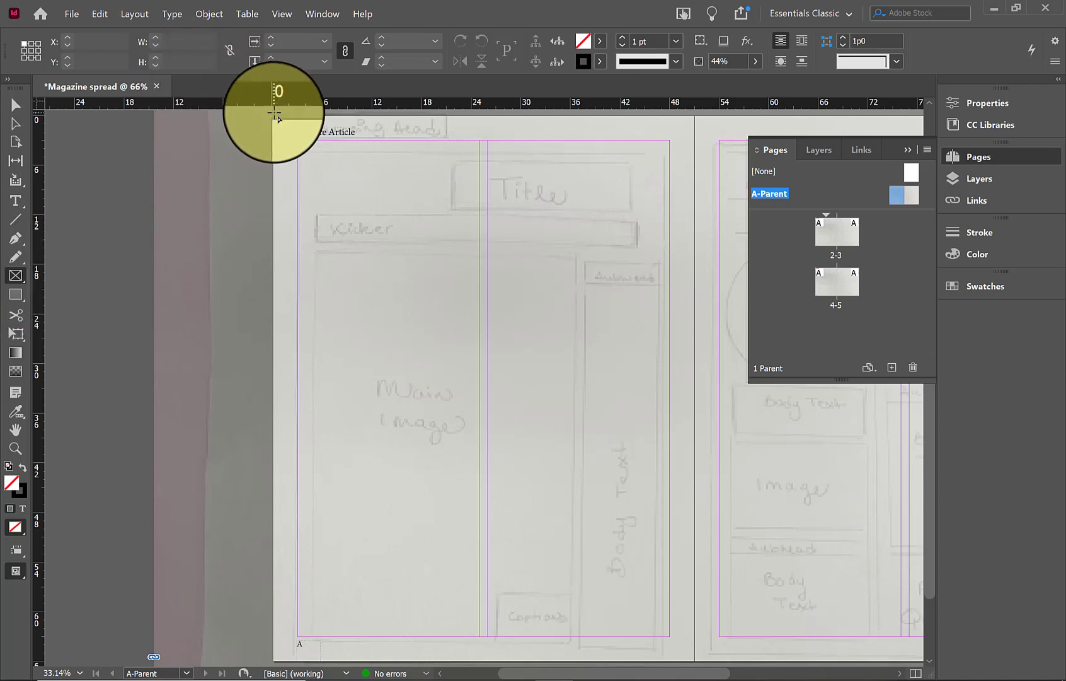
left_click_drag(277, 119, 302, 587)
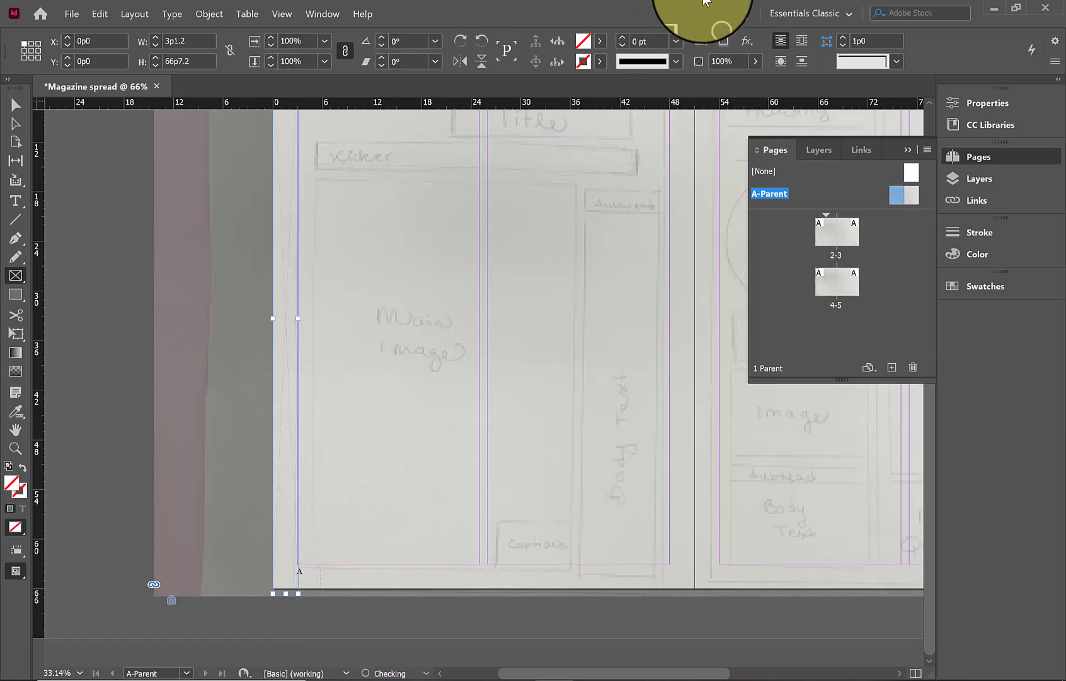
left_click(605, 51)
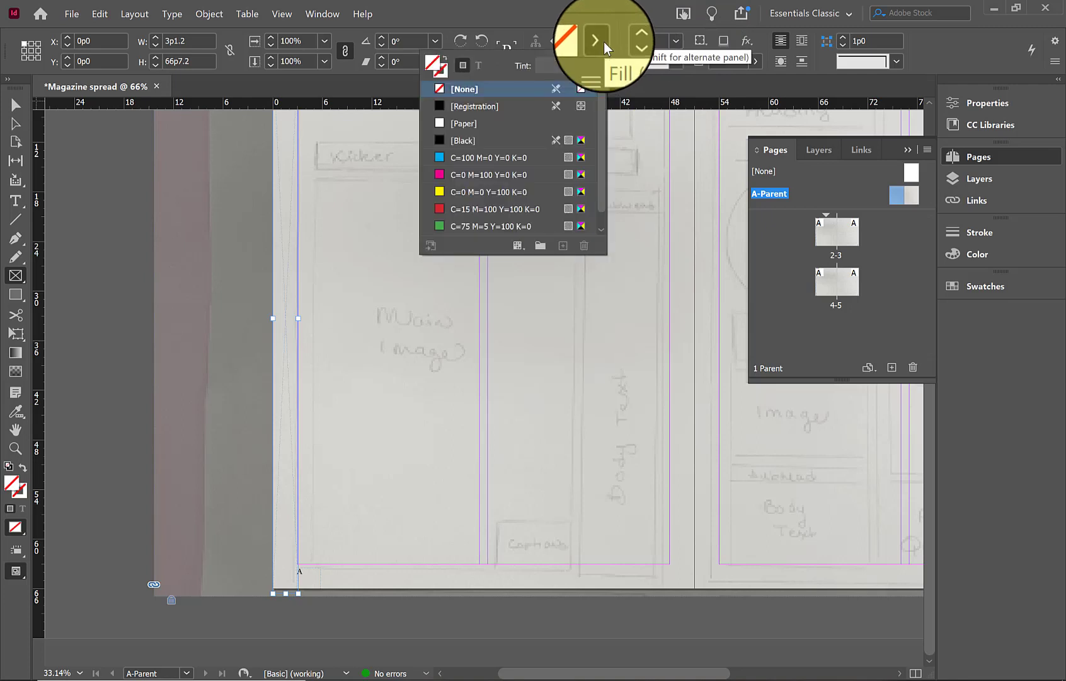
left_click(466, 176)
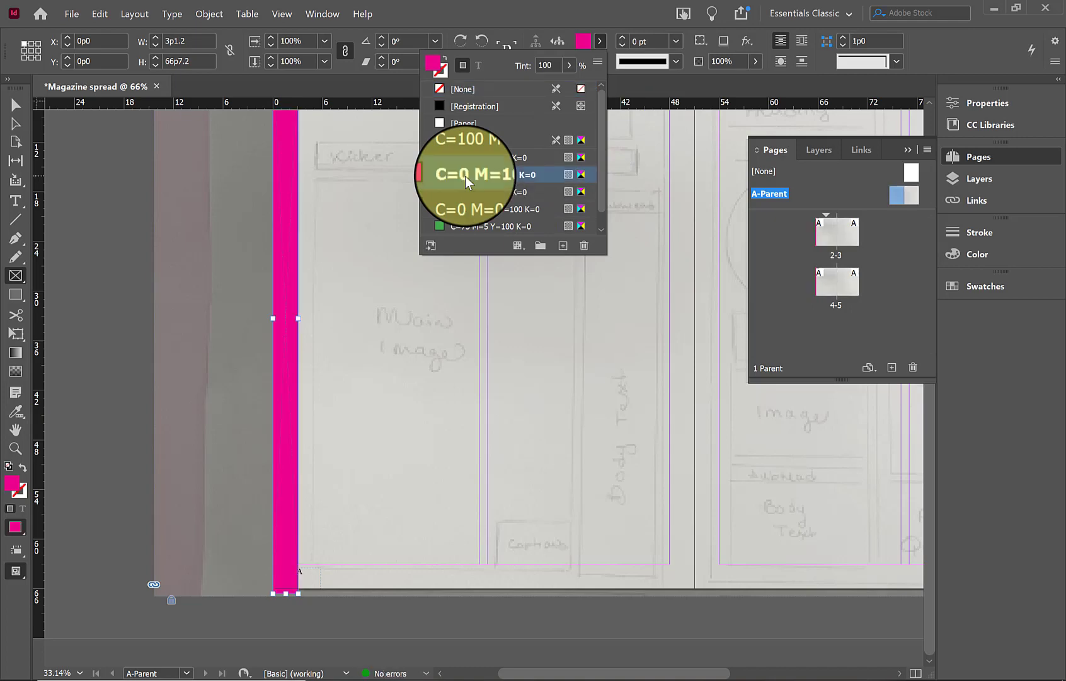
Place a copy of the magenta bar along the outer margin of the right parent page, at X 98p10.8, Y -0p3.6.
left_click(19, 112)
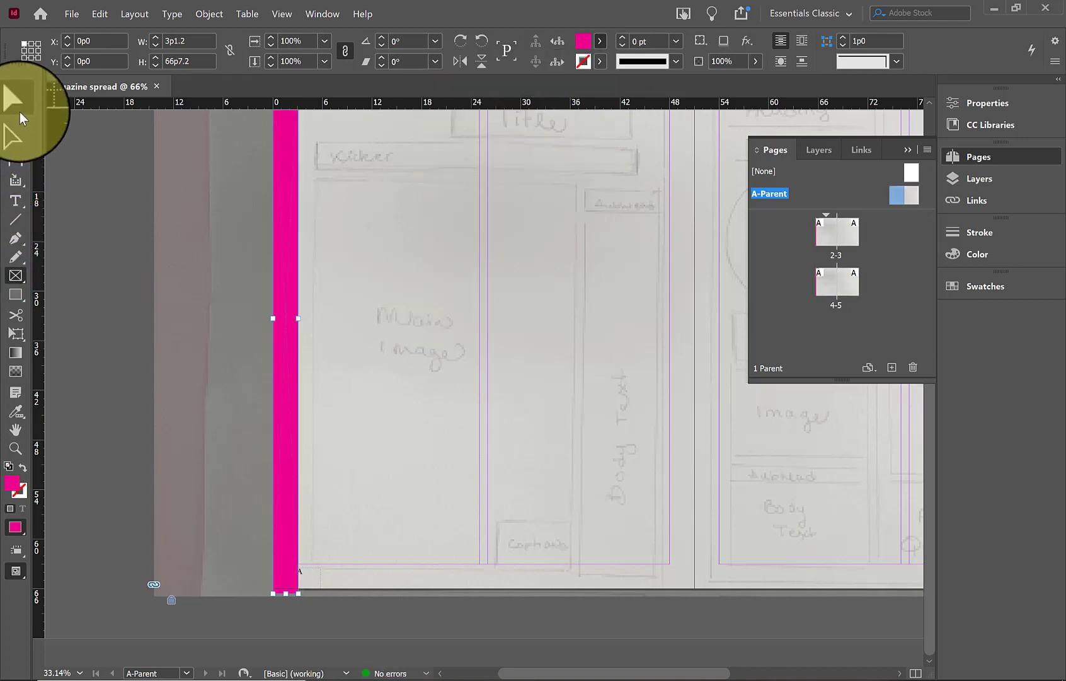
left_click_drag(682, 673, 721, 676)
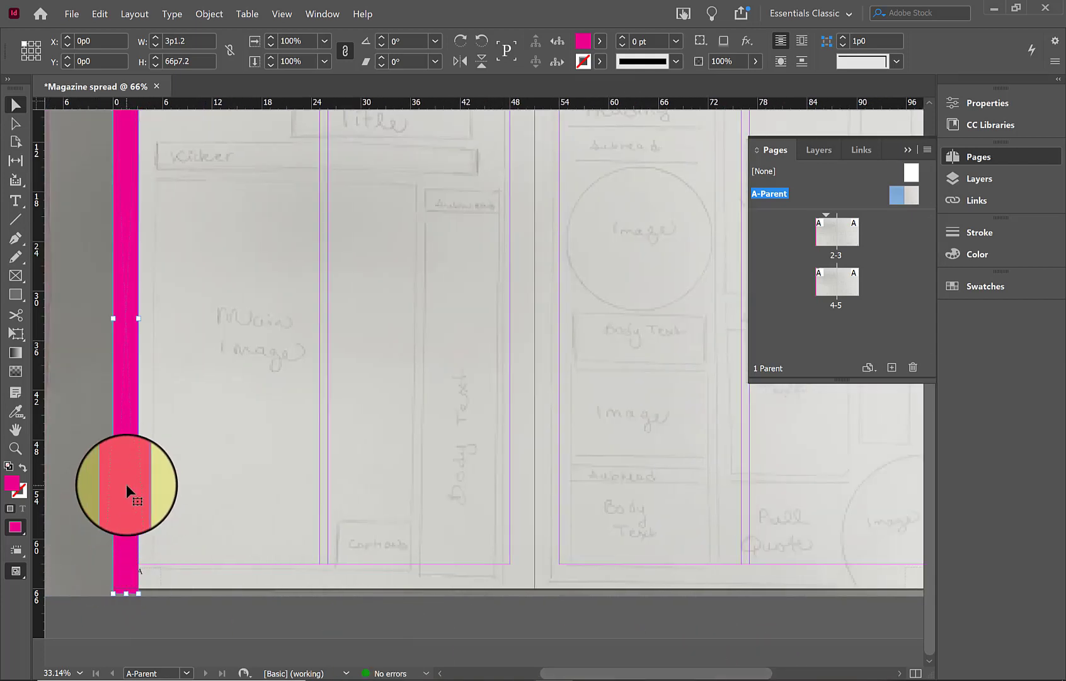
left_click_drag(126, 484, 778, 501)
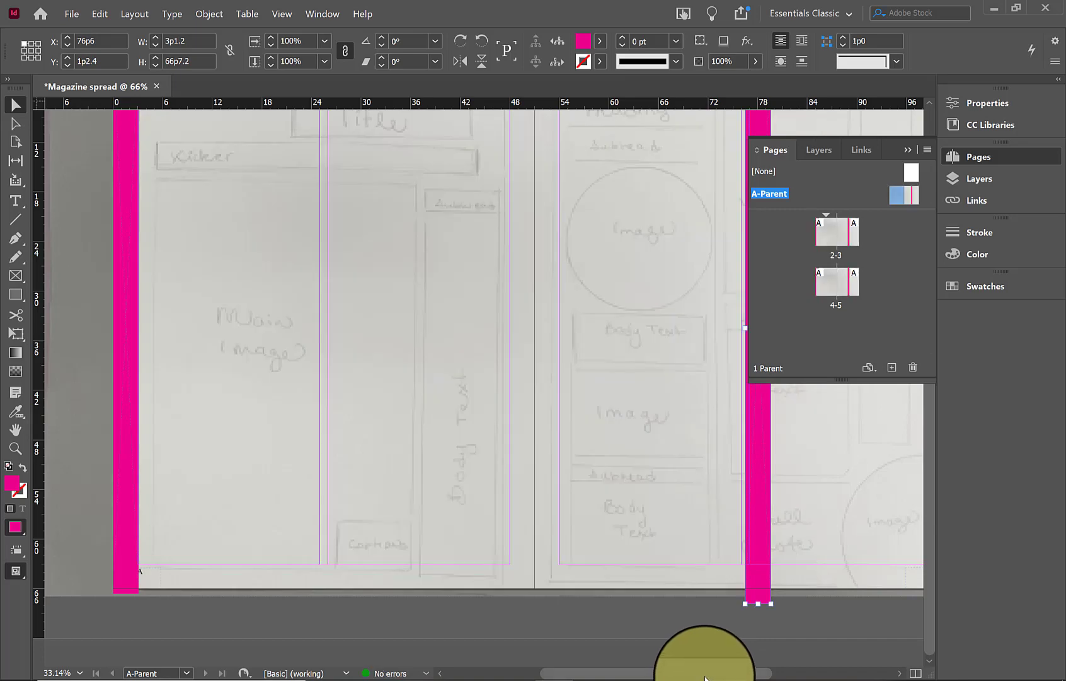
left_click_drag(706, 678, 794, 677)
left_click(440, 496)
left_click_drag(440, 496, 632, 499)
Check the magenta bars on the parent spread and on spreads 2-3 and 4-5, and return to the A-Parent spread.
scroll(935, 489, "up", 3)
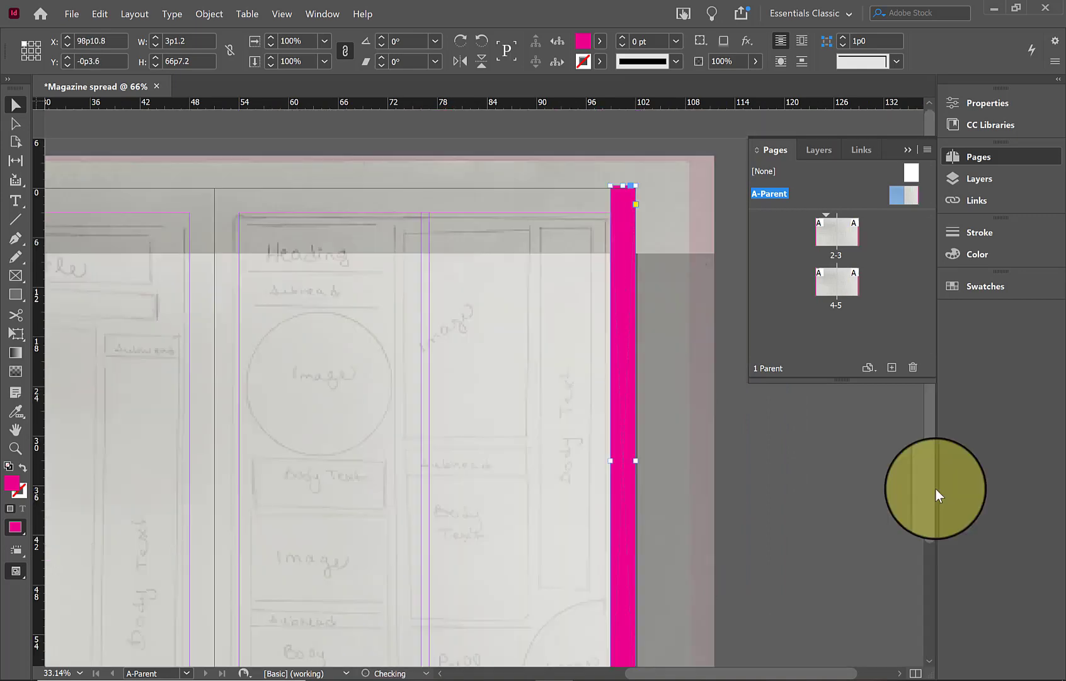
left_click_drag(732, 676, 647, 673)
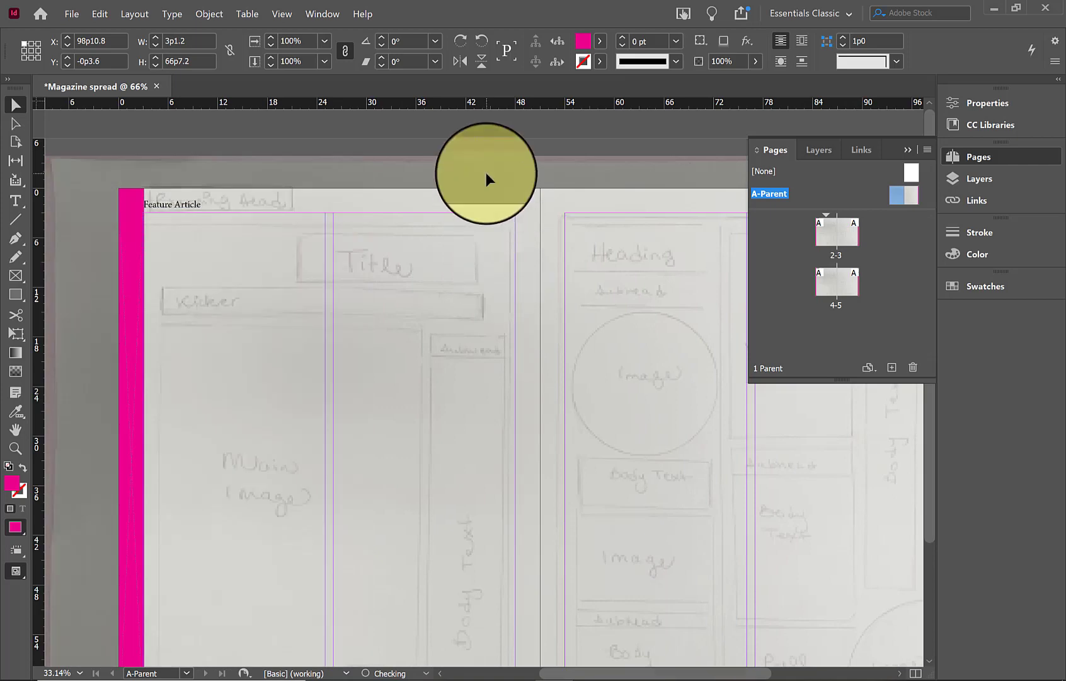
left_click(827, 222)
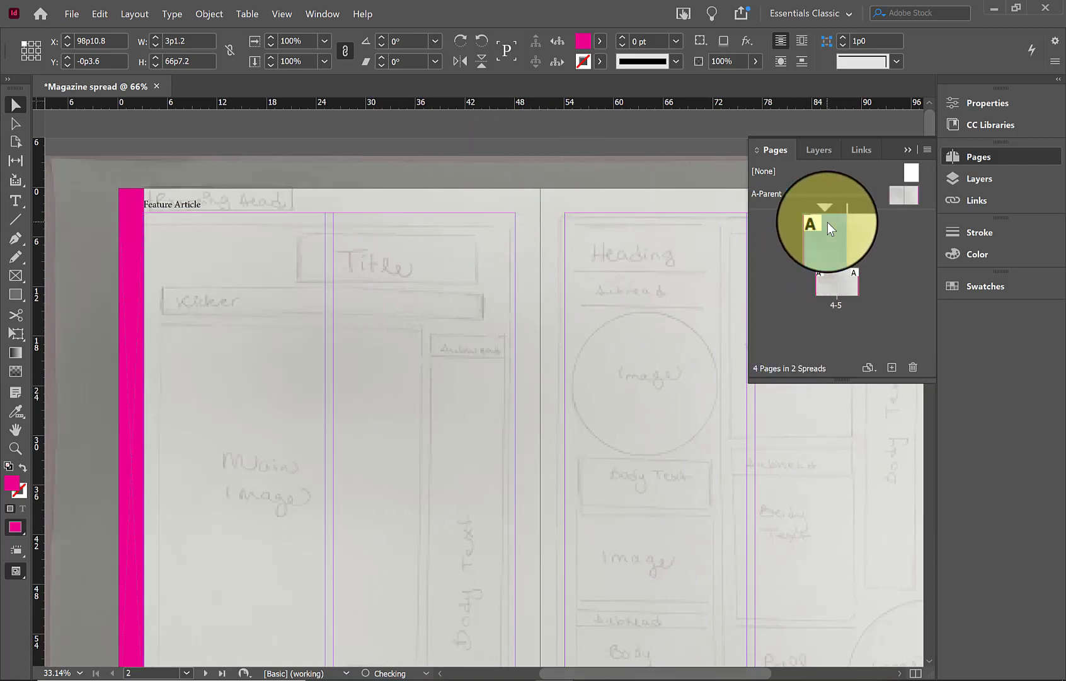
double_click(852, 231)
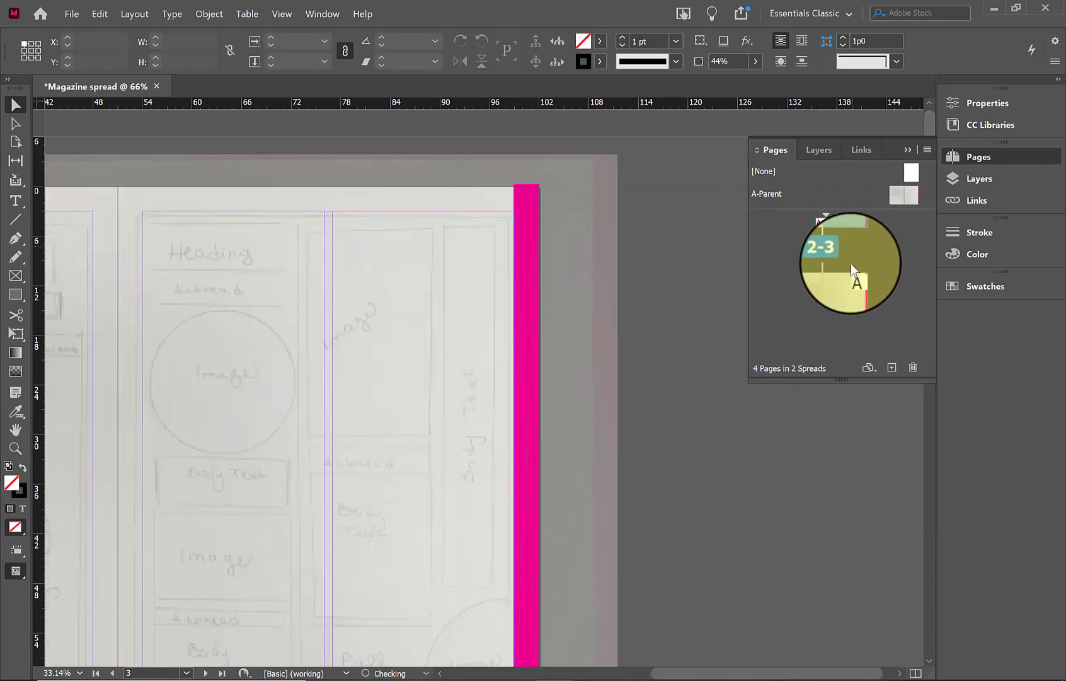
double_click(841, 284)
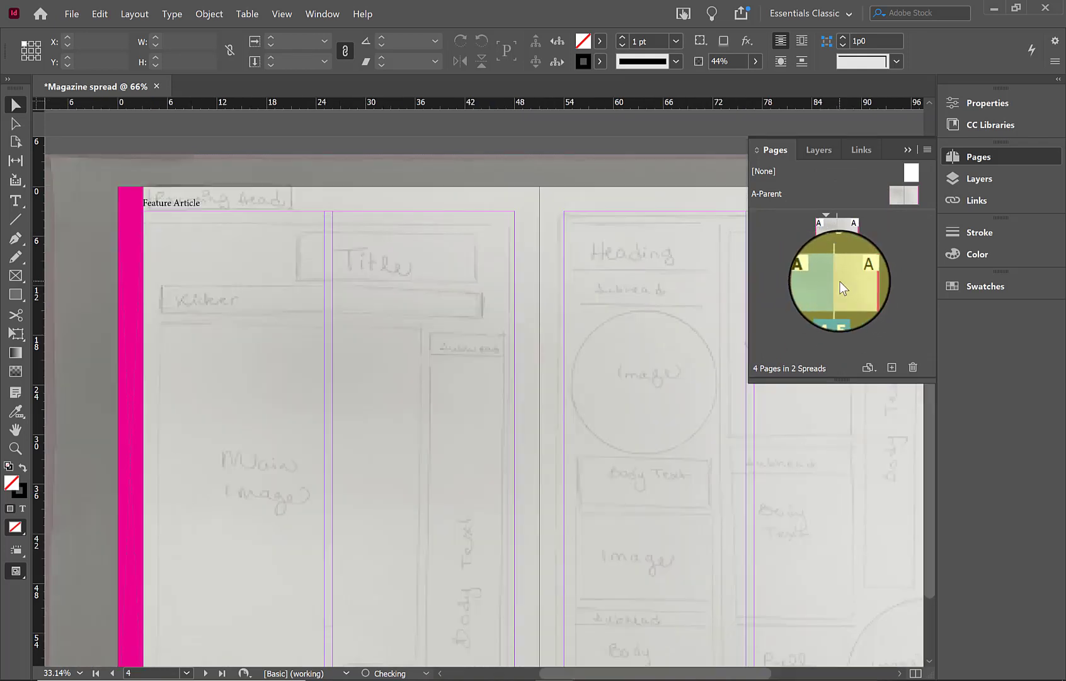
double_click(843, 288)
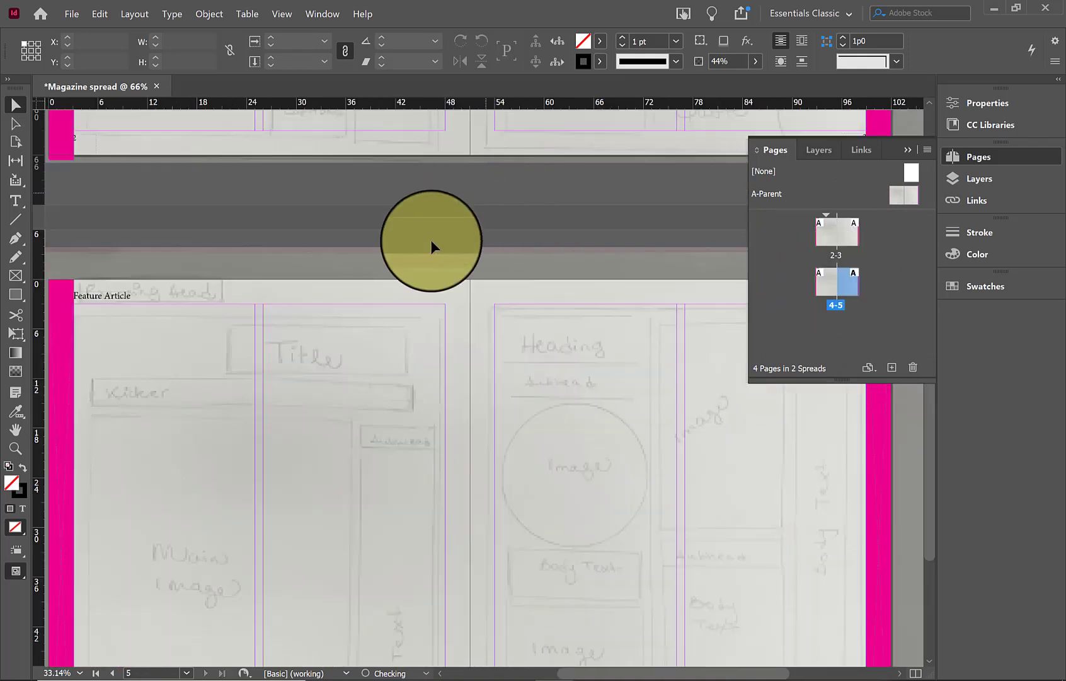
double_click(898, 192)
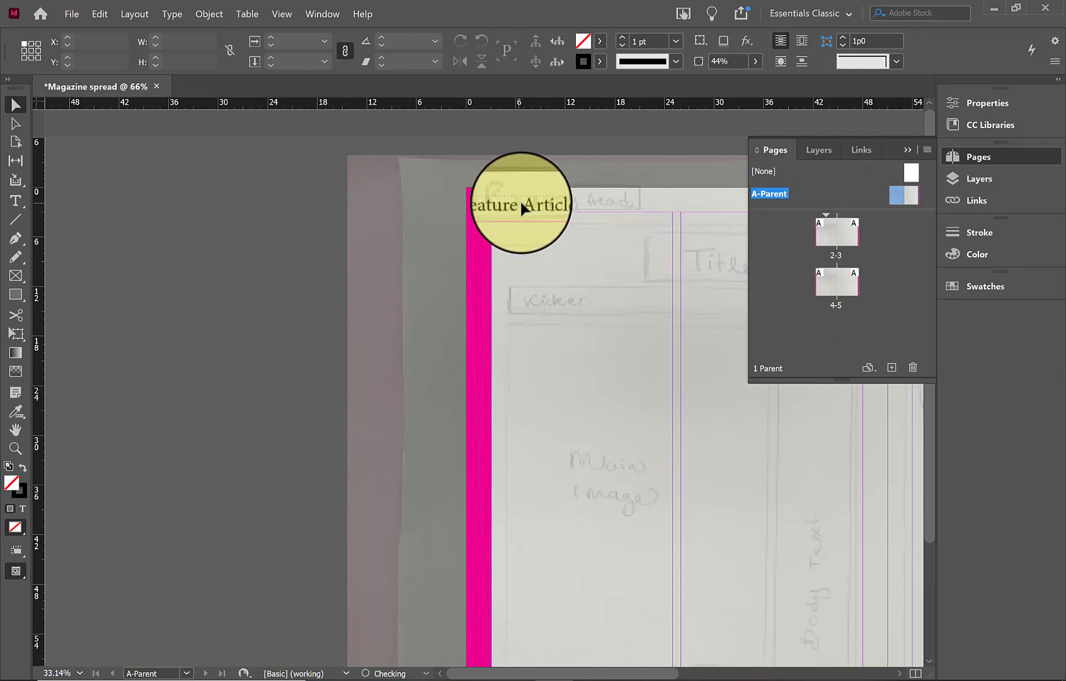
On the left parent page, nudge the "Feature Article" frame to X 3p6, Y 1p4.8 and the page number frame to X 3p1.2, Y 63p7.2.
left_click(522, 203)
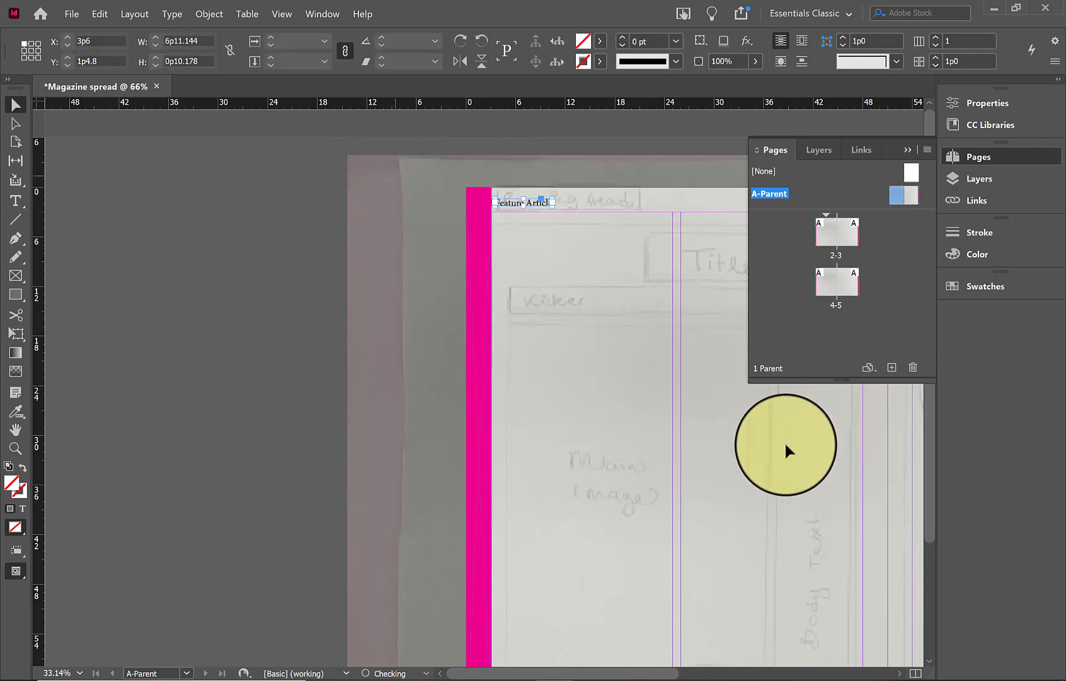
left_click(786, 442)
left_click_drag(931, 482, 933, 551)
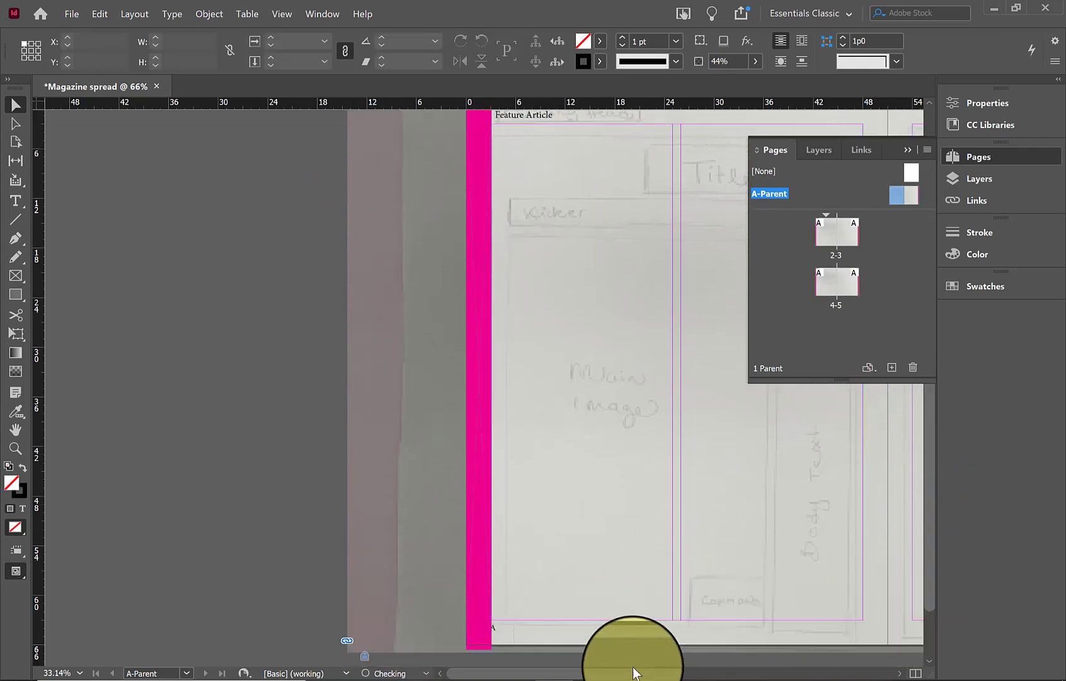
left_click_drag(634, 672, 708, 676)
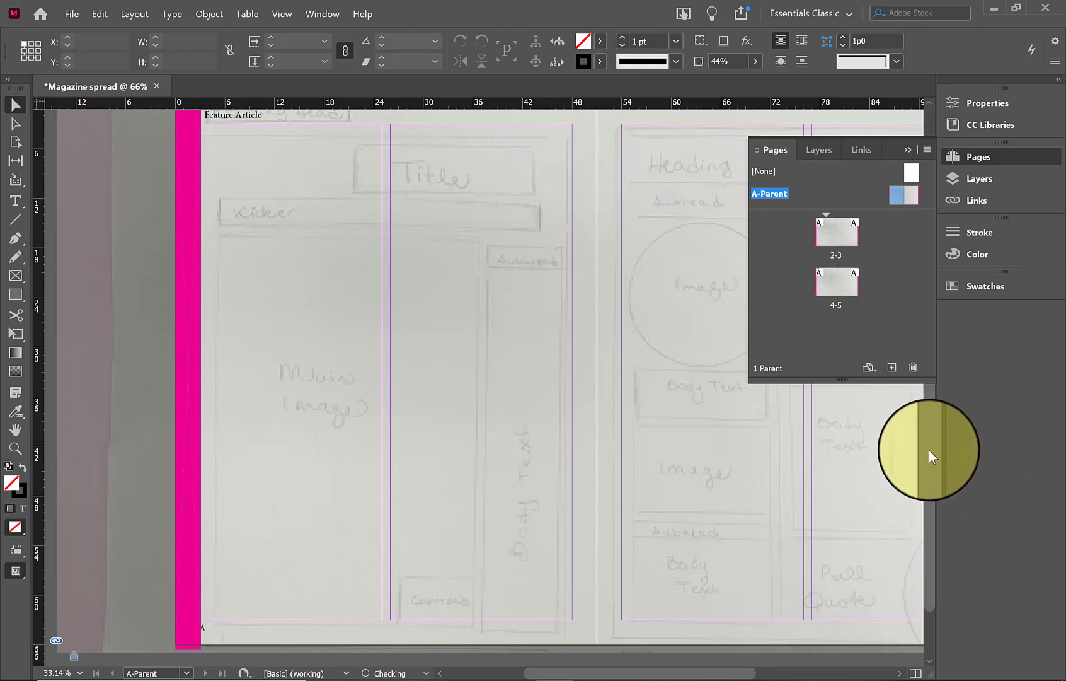
left_click_drag(928, 450, 929, 473)
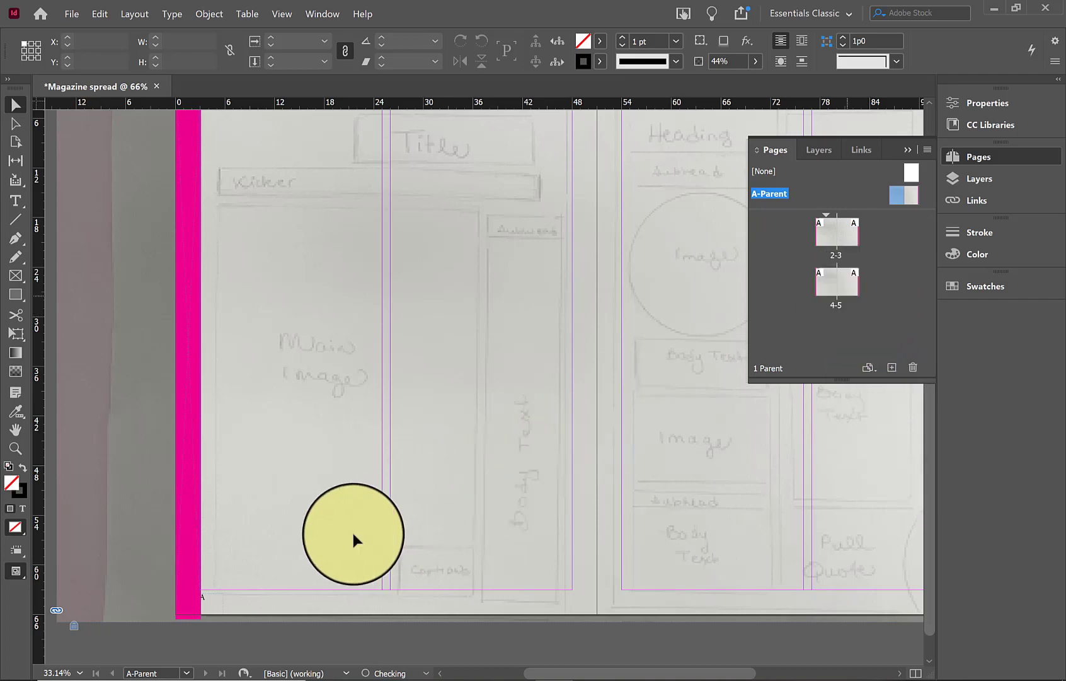
left_click_drag(204, 598, 206, 601)
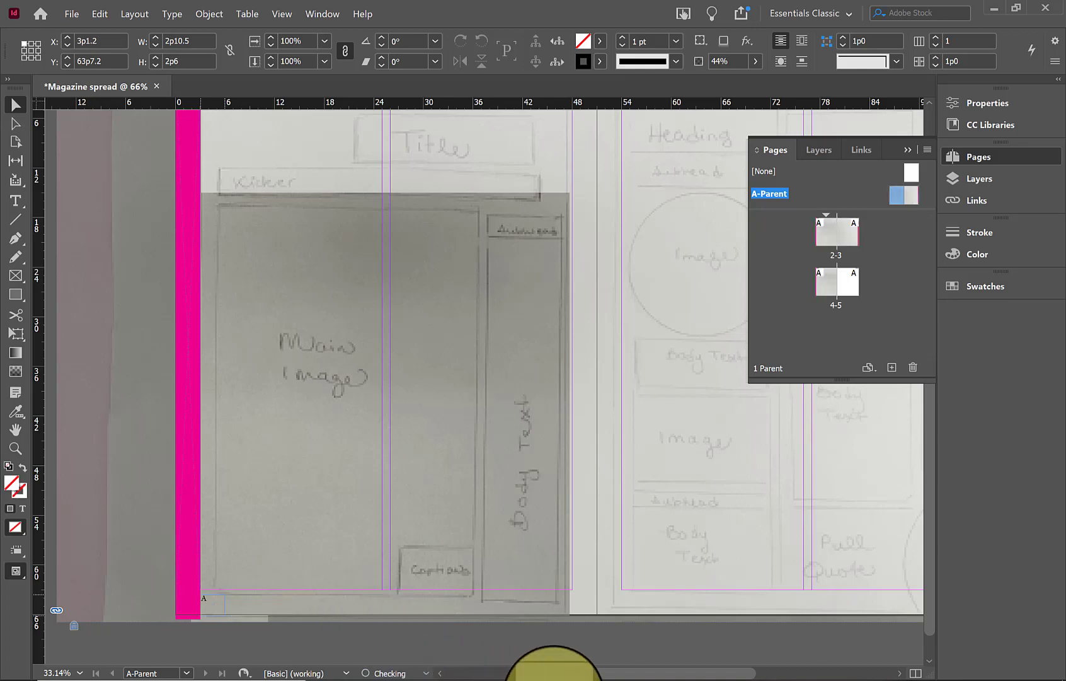
Shift the right parent page's page number frame away from the magenta bar, to X 95p3.6, Y 63p4.8.
left_click_drag(566, 678, 649, 652)
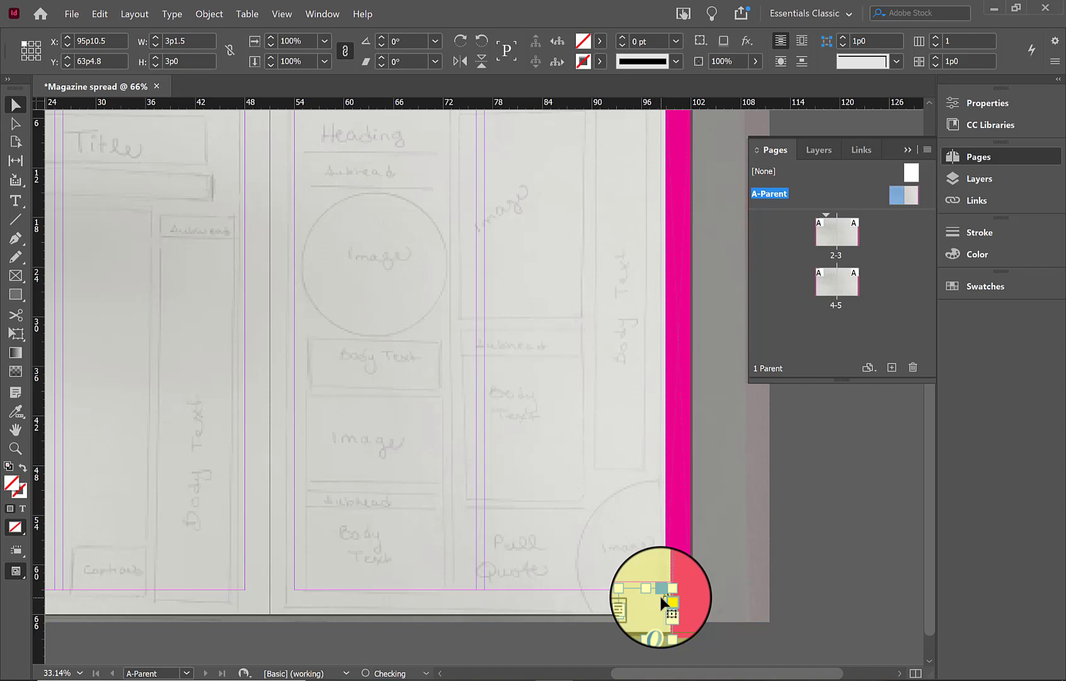
mouse_move(662, 601)
left_mouse_down()
mouse_move(645, 602)
mouse_move(654, 600)
left_mouse_up()
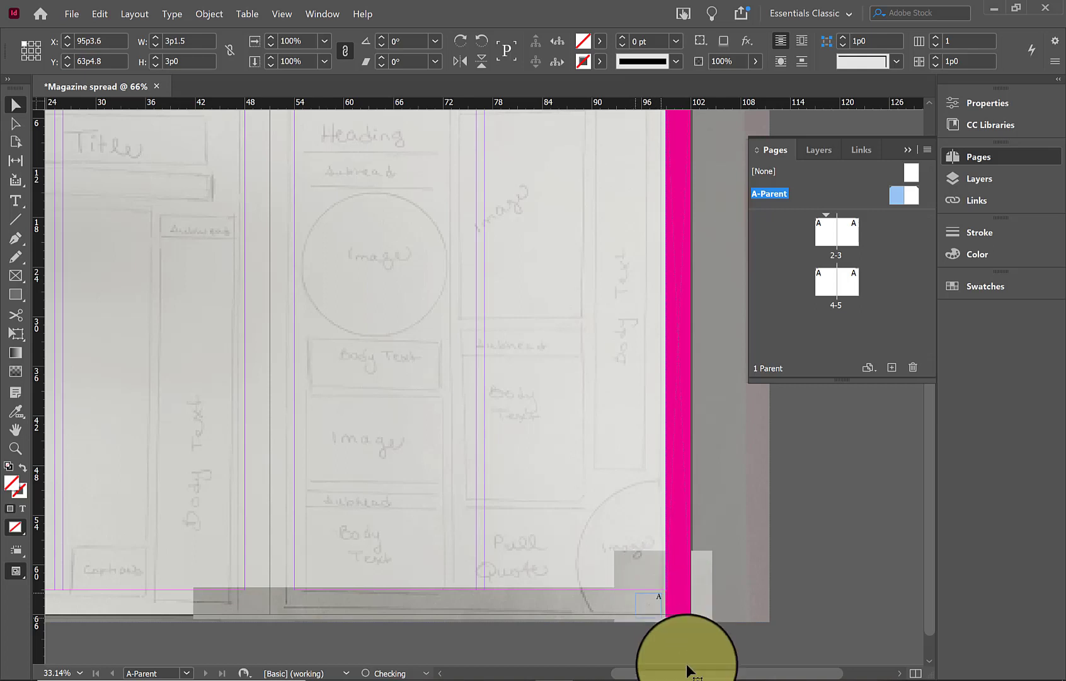
left_click_drag(691, 674, 678, 674)
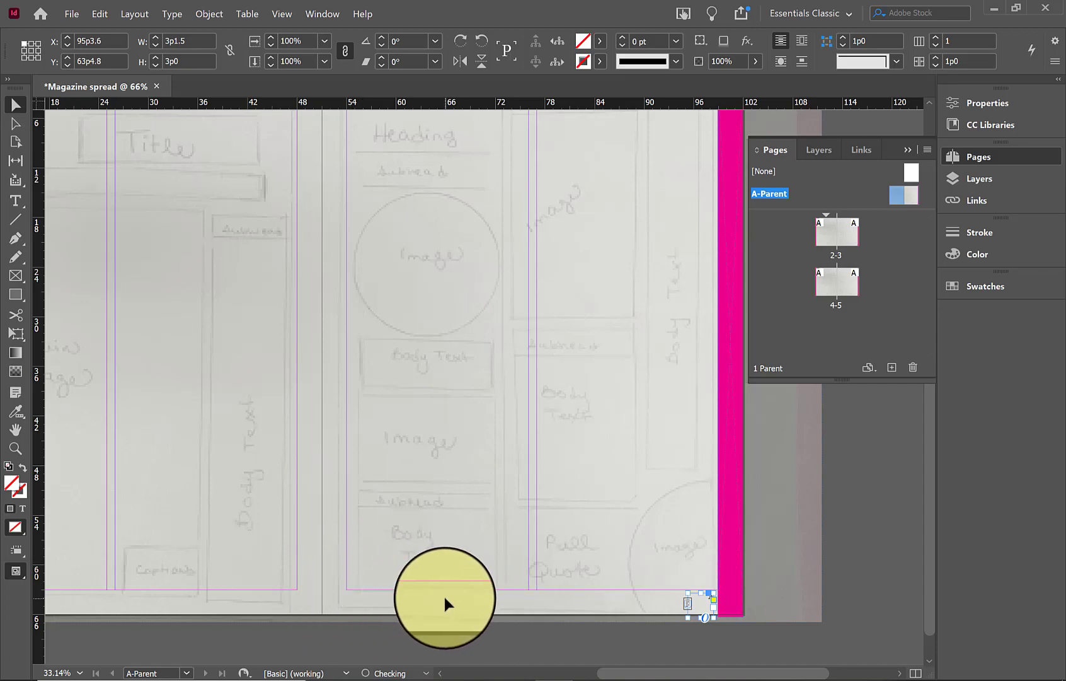
left_click_drag(929, 411, 929, 439)
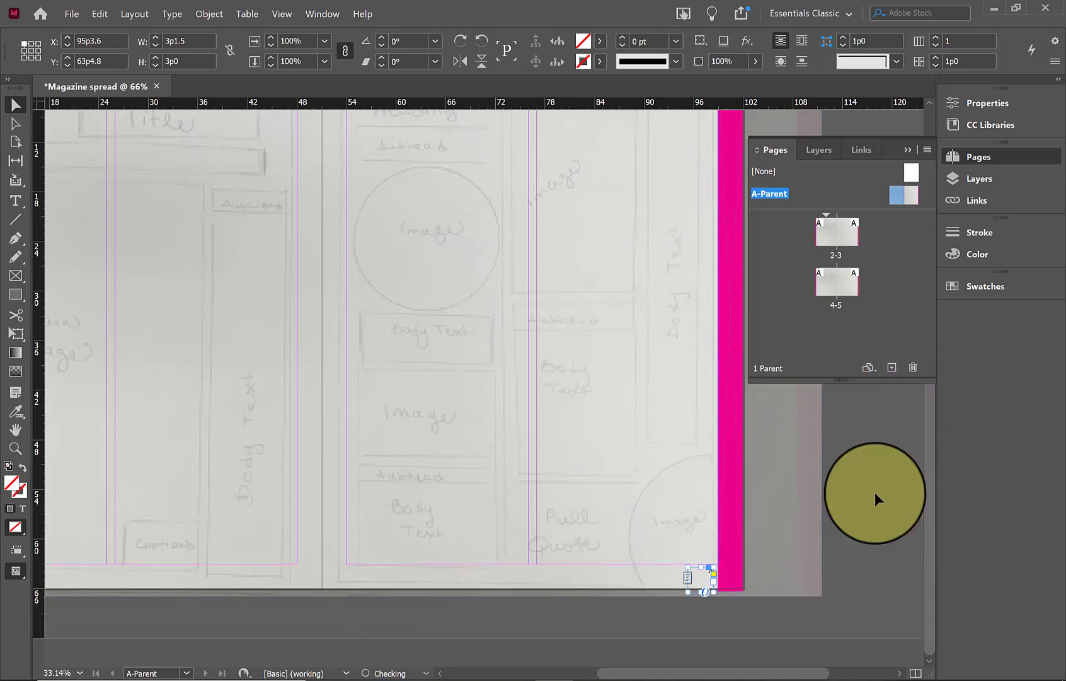
Add an 18p0 wide text frame reading "December 2021" in the right parent page's bottom margin at X 54p0, Y 63p4.8, and deselect it.
double_click(915, 196)
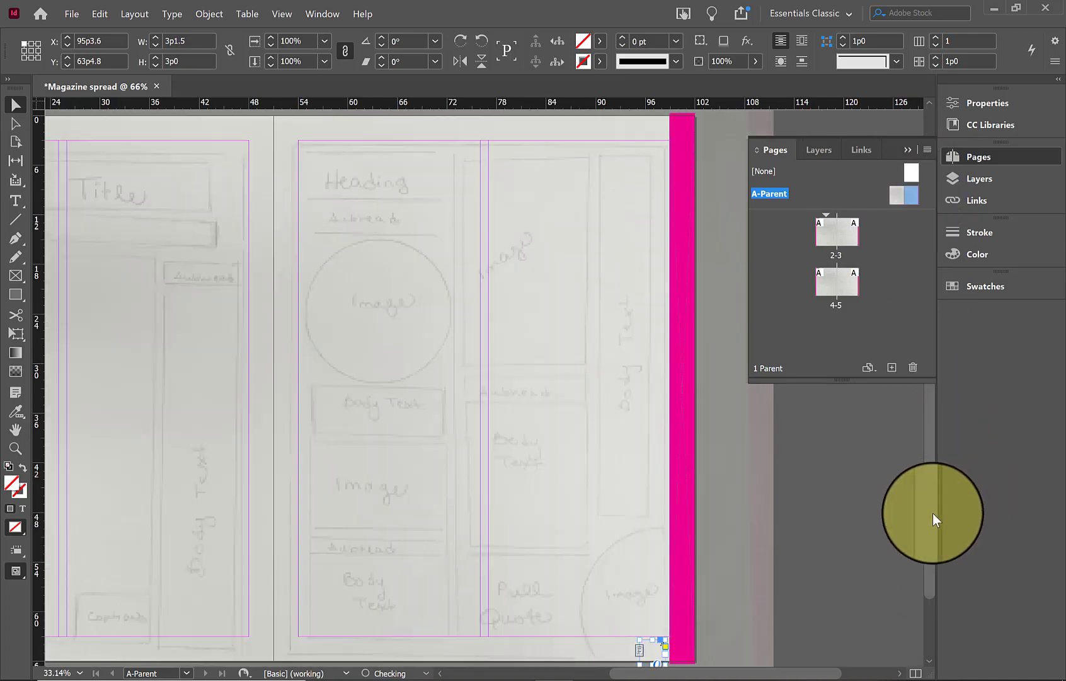
left_click_drag(932, 513, 929, 627)
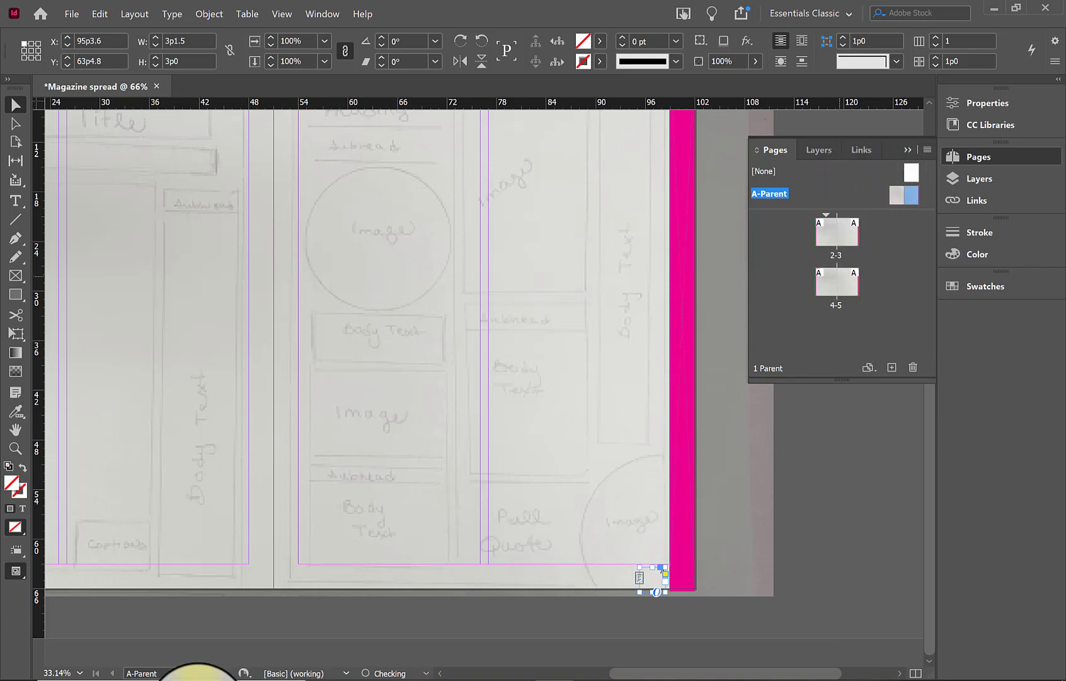
left_click(16, 203)
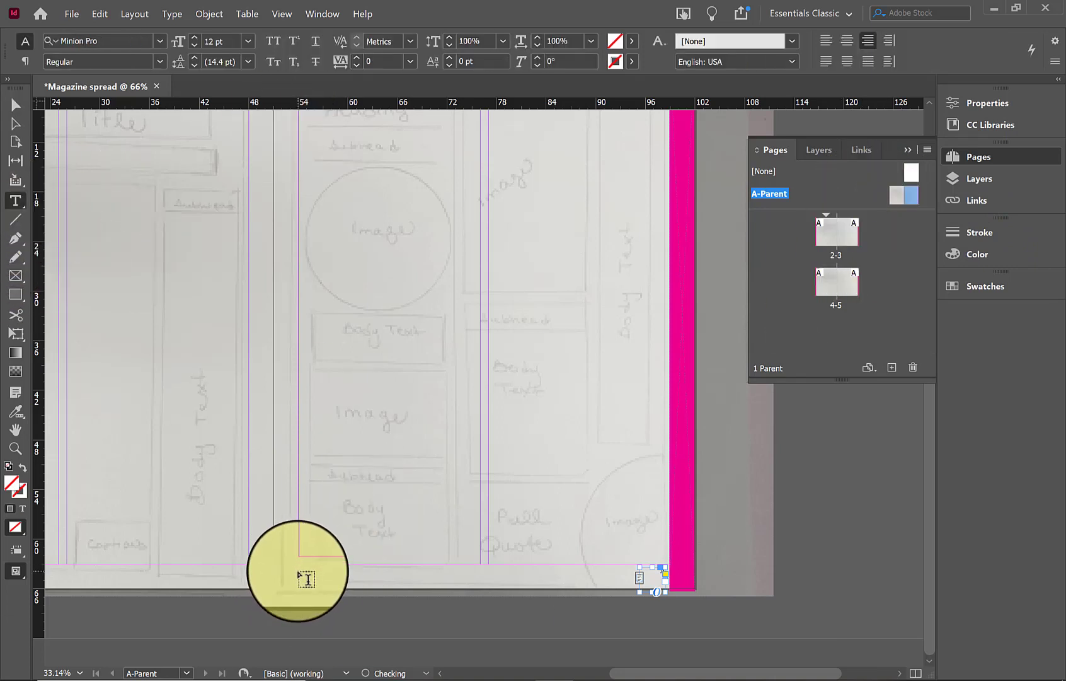
left_click_drag(305, 577, 429, 586)
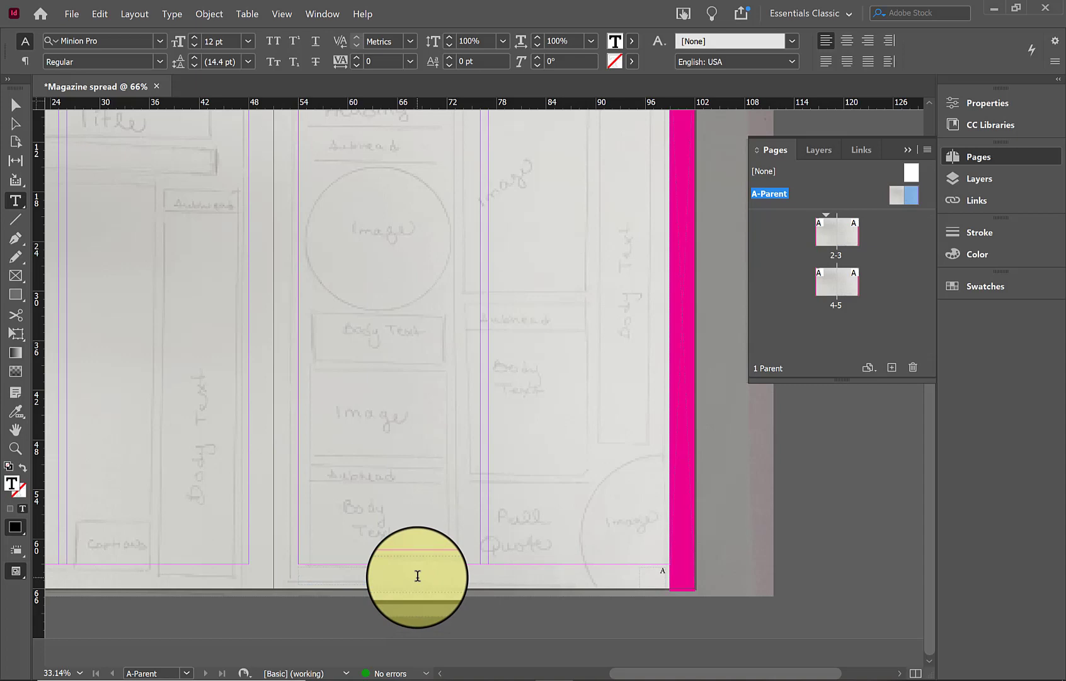
type("December 2021")
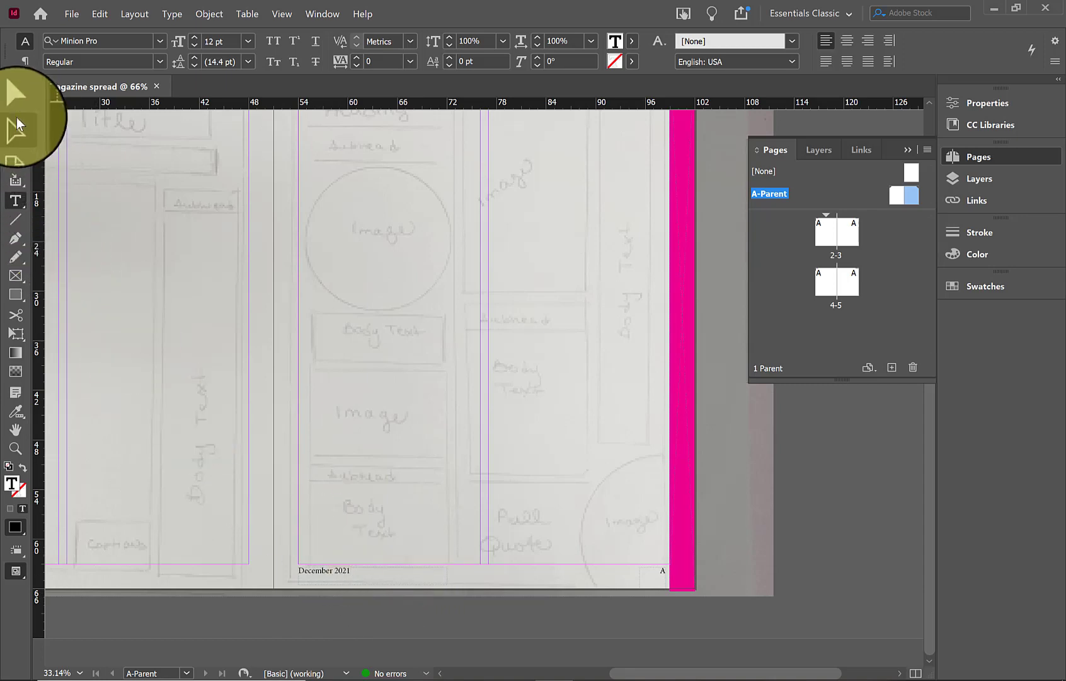
left_click(16, 105)
left_click(382, 583)
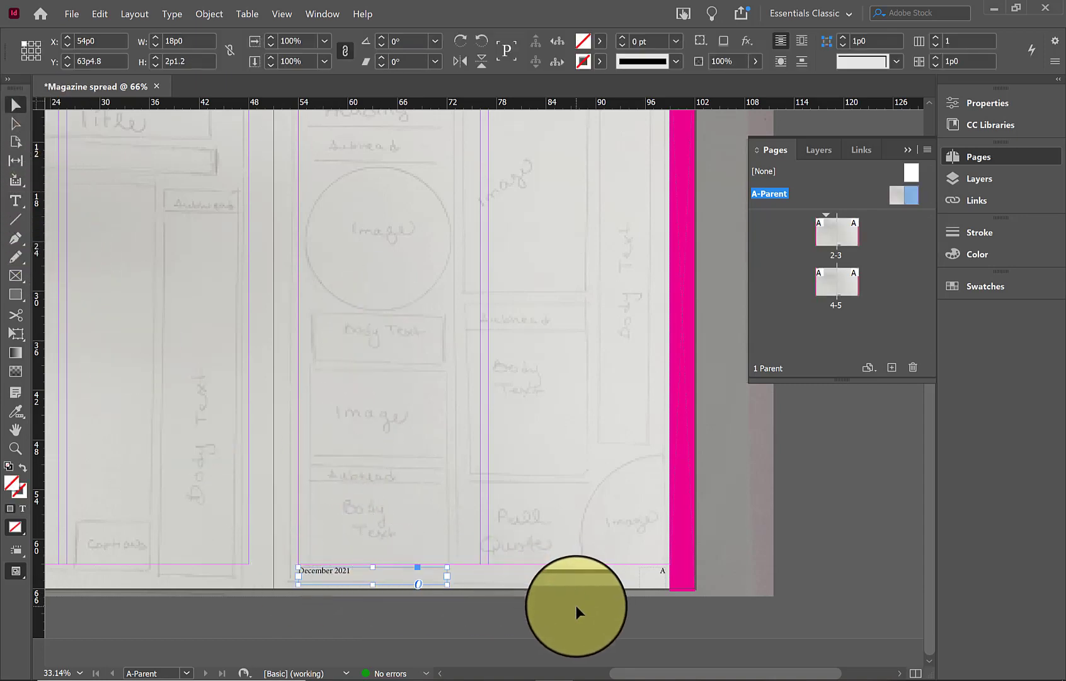
left_click(438, 592)
Place a copy of the "December 2021" frame in the left parent page's bottom margin at X 41p0, Y 63p8.4, and deselect it.
left_click_drag(680, 674, 638, 673)
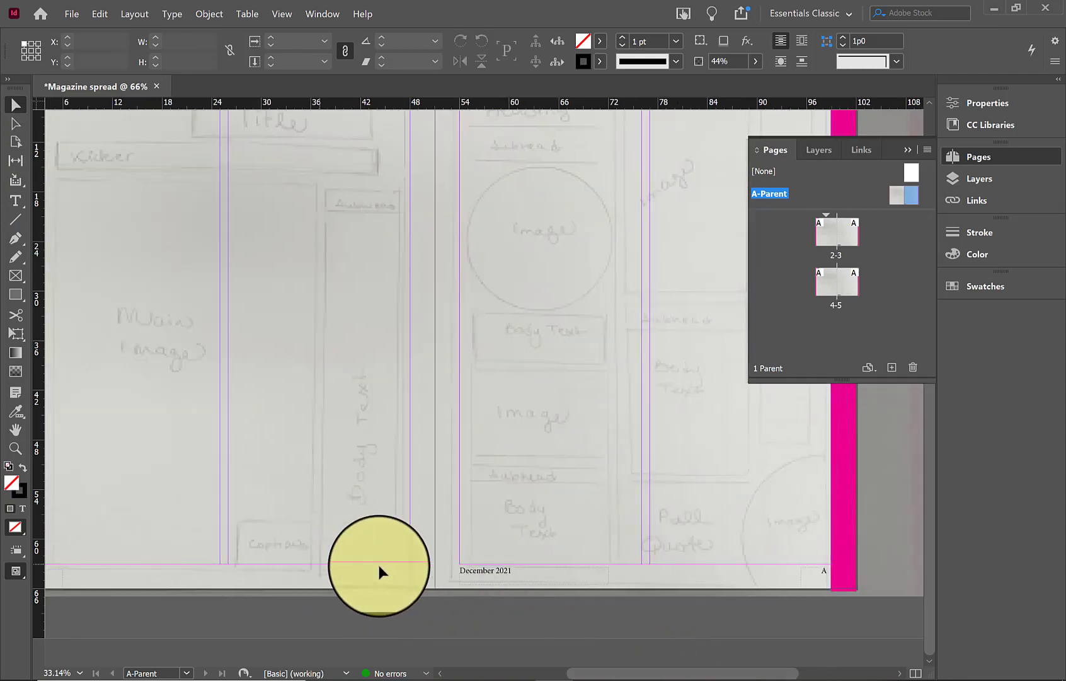
left_click_drag(584, 677, 564, 675)
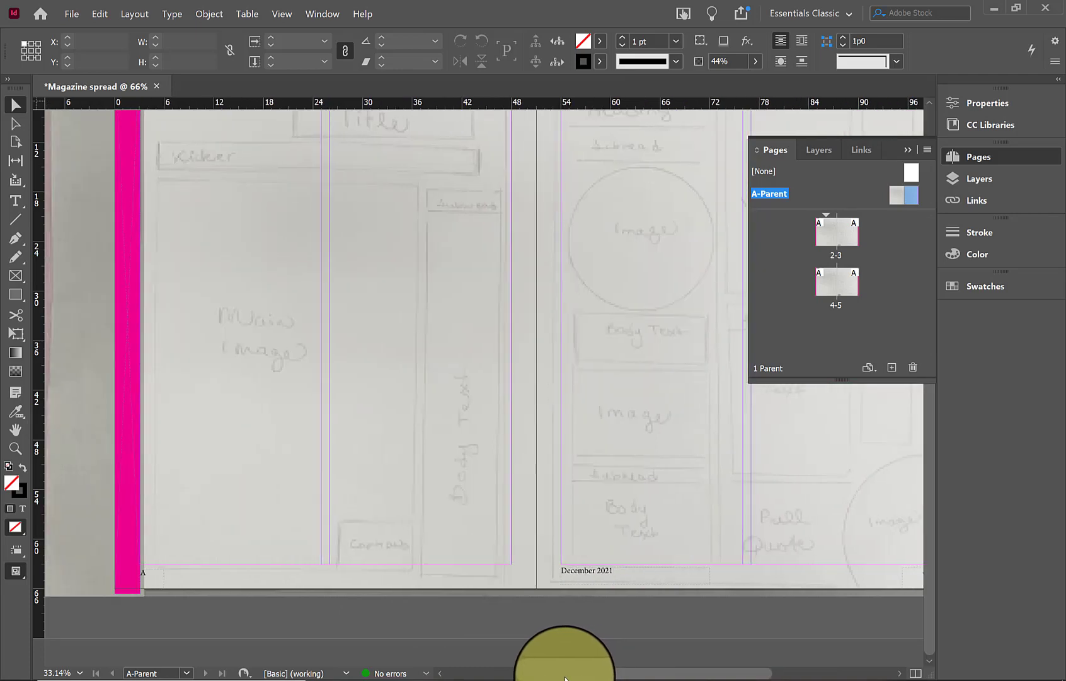
left_click(602, 576)
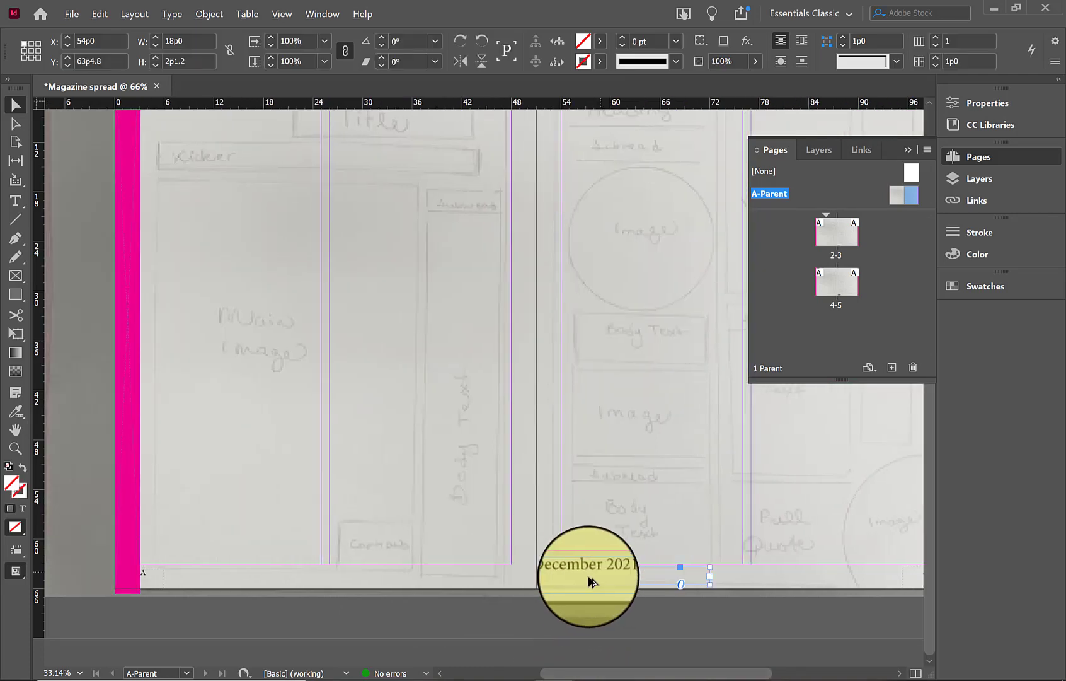
left_click_drag(546, 576, 484, 576)
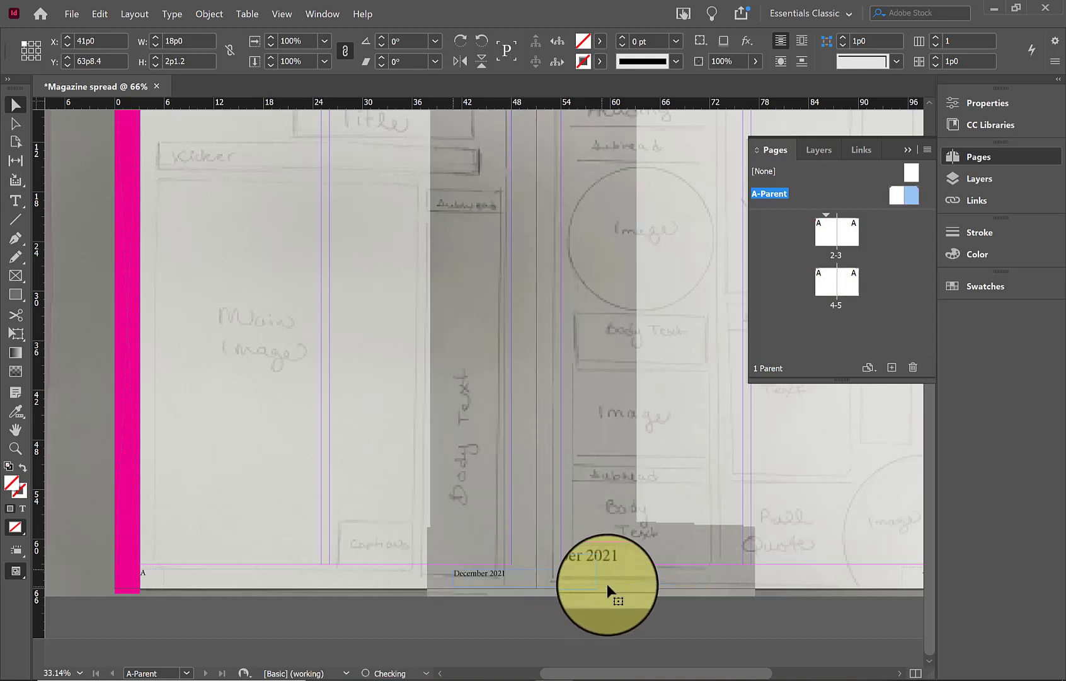
left_click(586, 618)
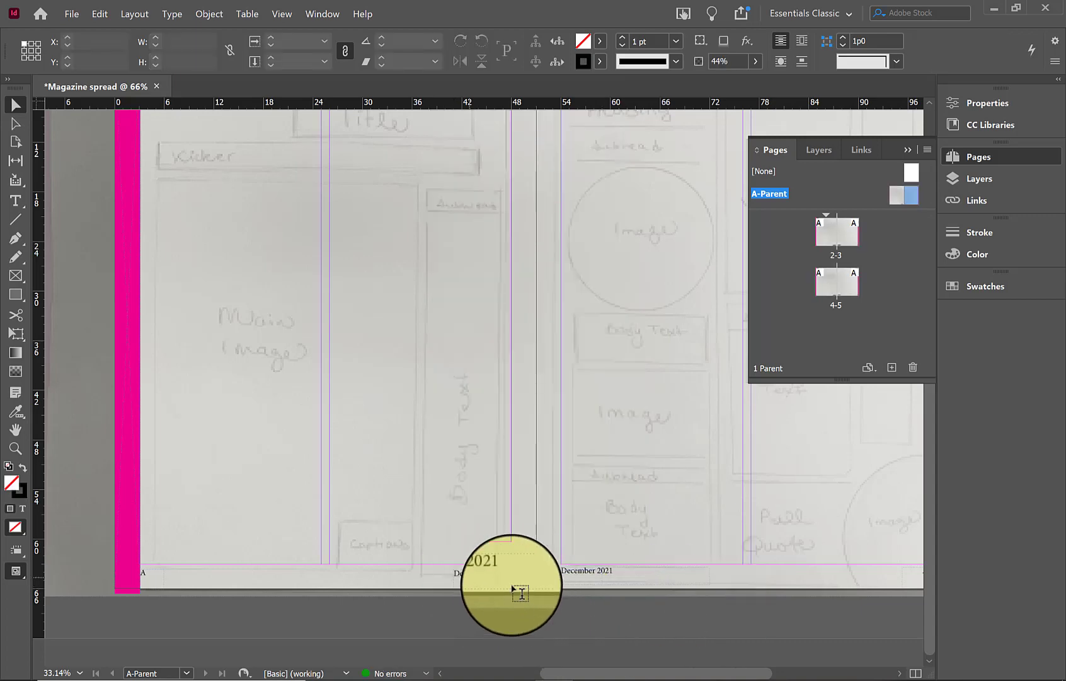
Replace the text in the left parent page's "December 2021" footer frame with "Kids' Arts & Crafts".
double_click(502, 572)
left_click_drag(518, 575, 438, 573)
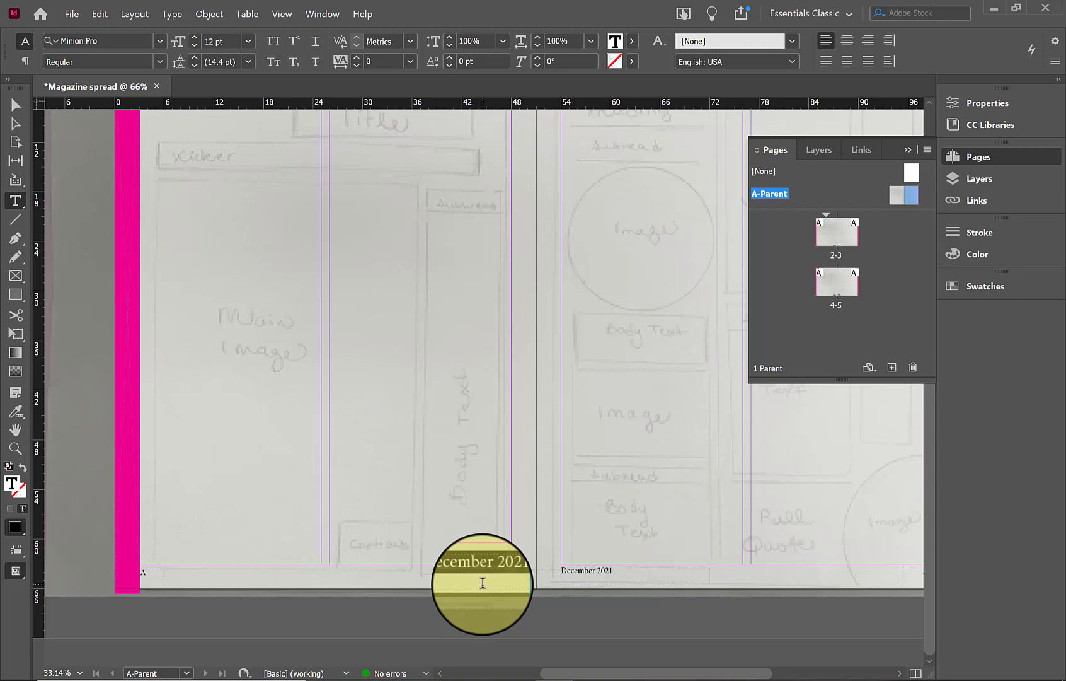
type("Arts &")
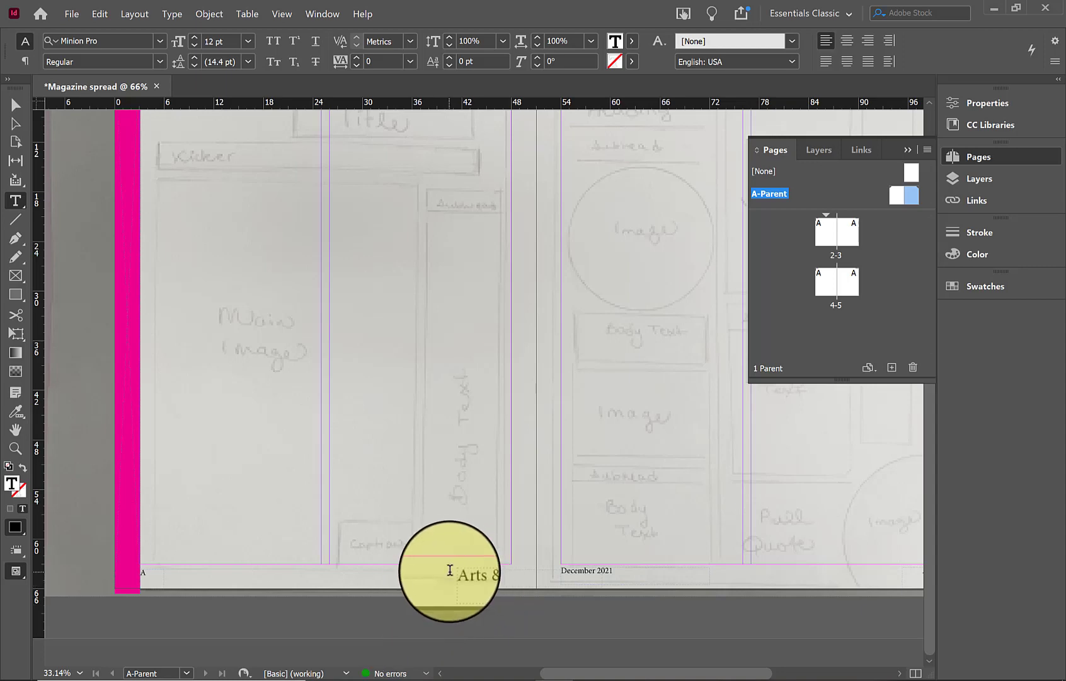
left_click(456, 571)
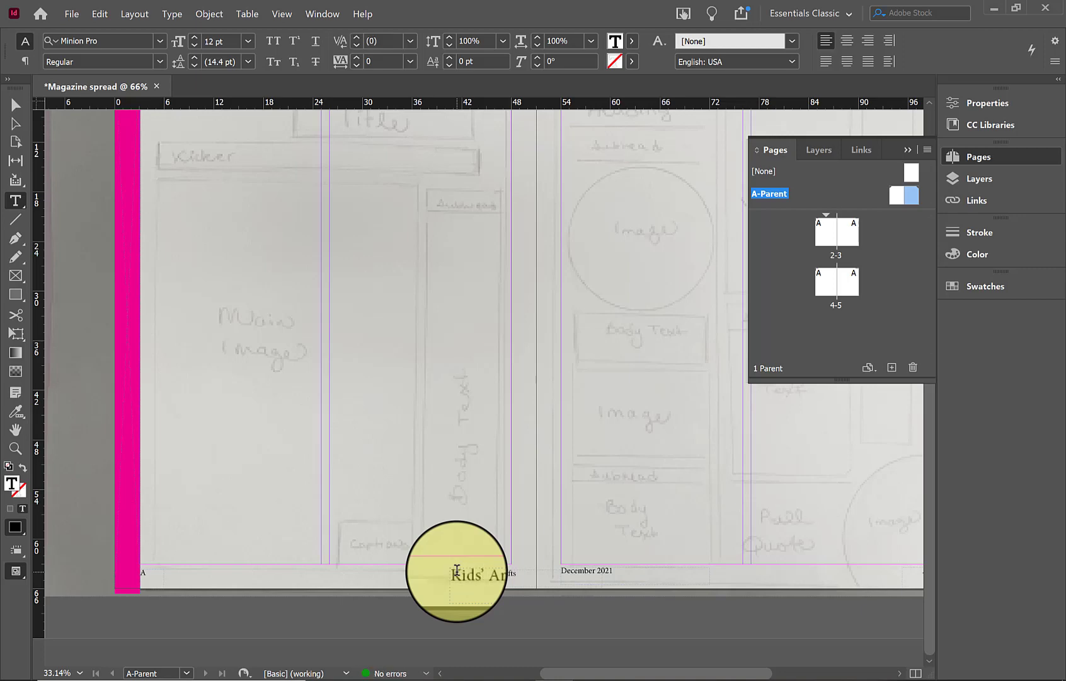
key("Escape")
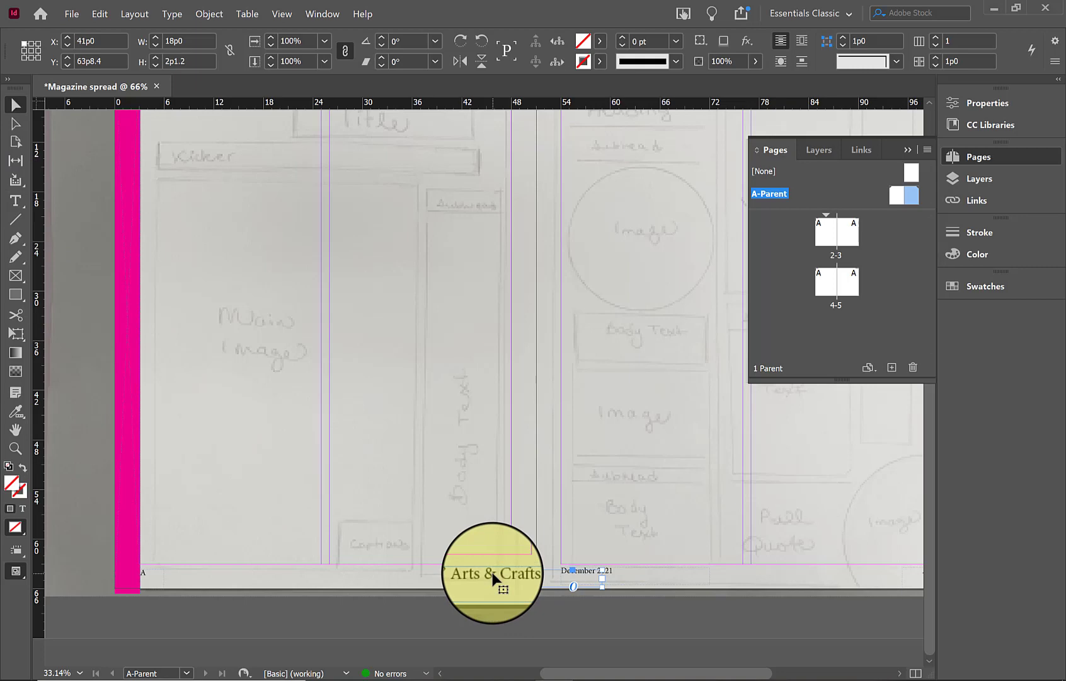
Shift the "Kids' Arts & Crafts" frame to X 41p2.4, Y 63p7.2 and check its alignment against the "December 2021" frame.
left_click_drag(493, 573, 495, 574)
key("z")
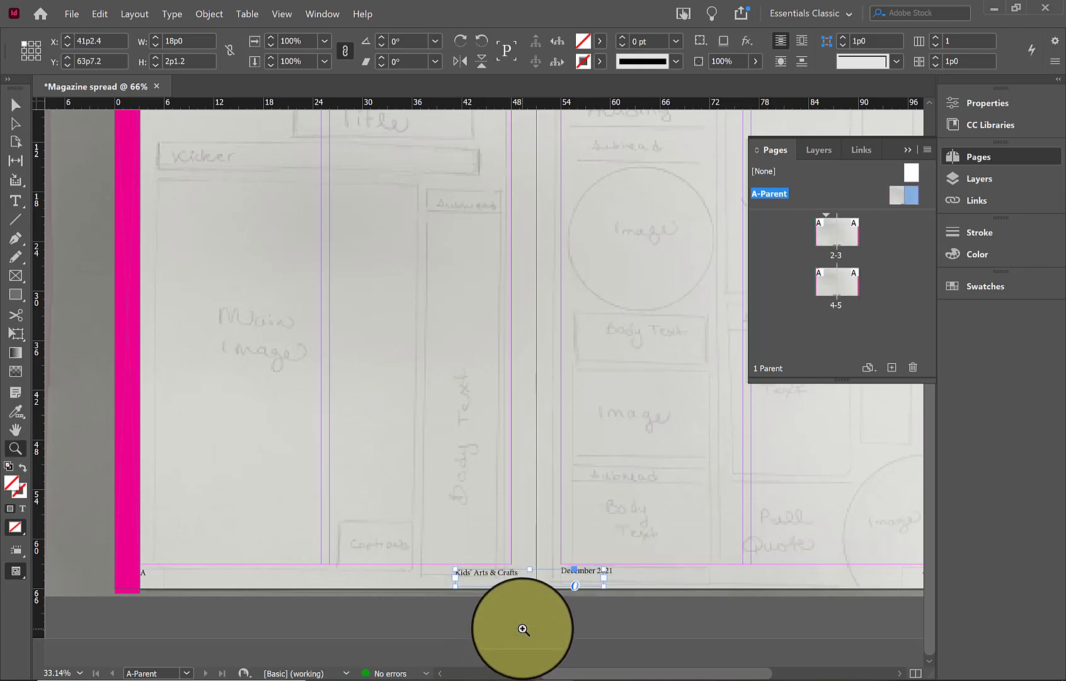
left_click(524, 546)
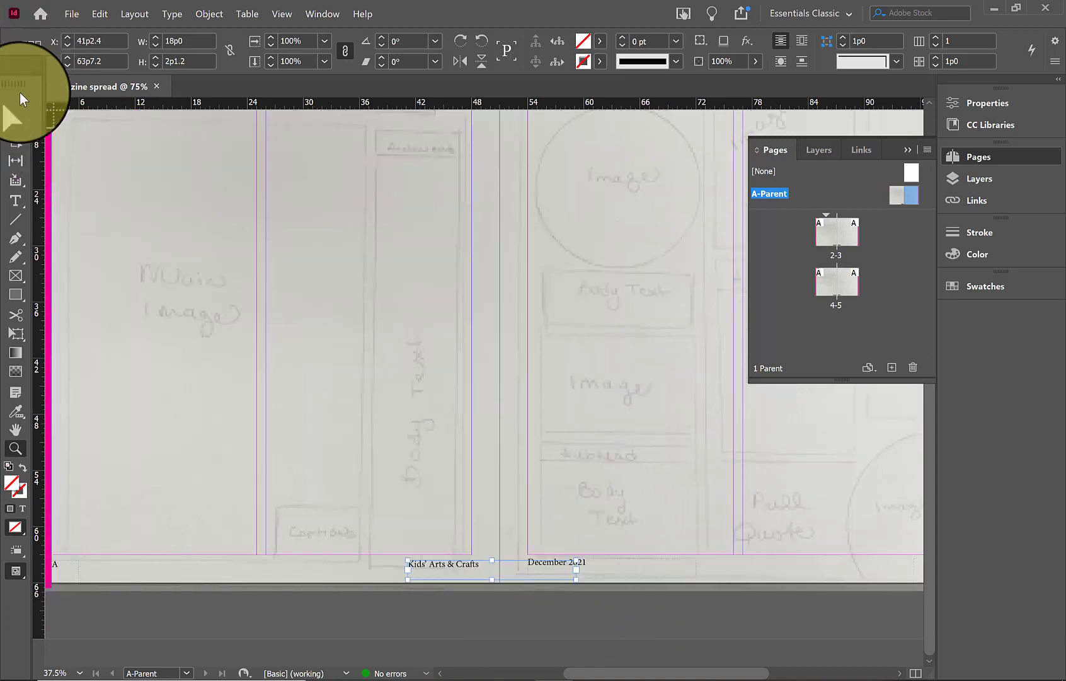
left_click(18, 106)
left_click(663, 563)
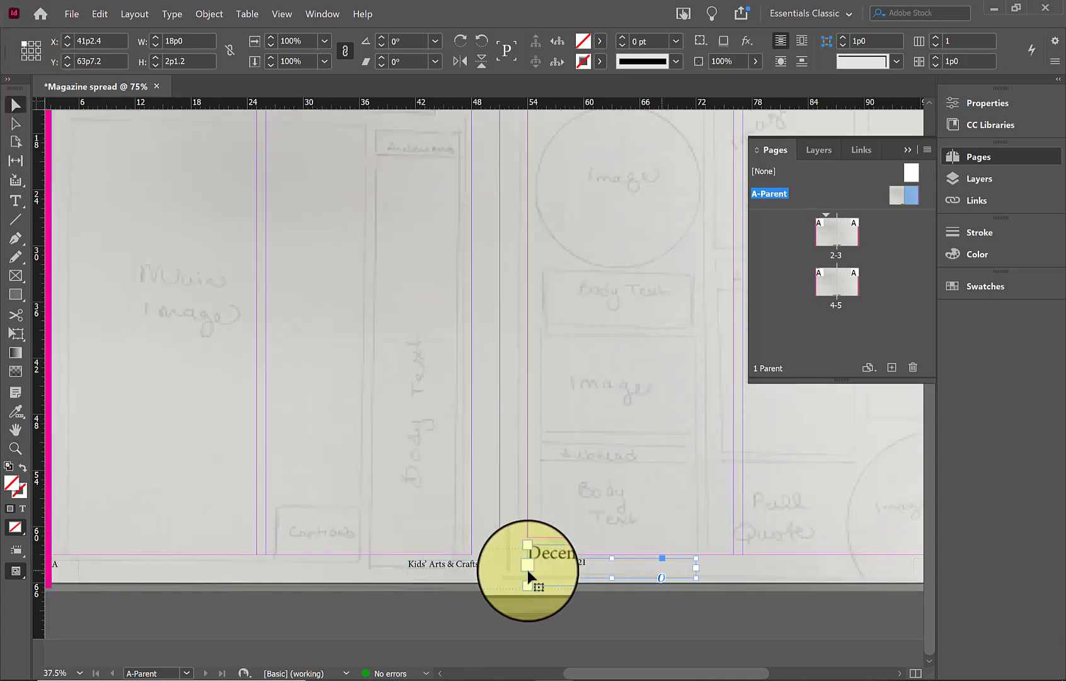
left_click(512, 593)
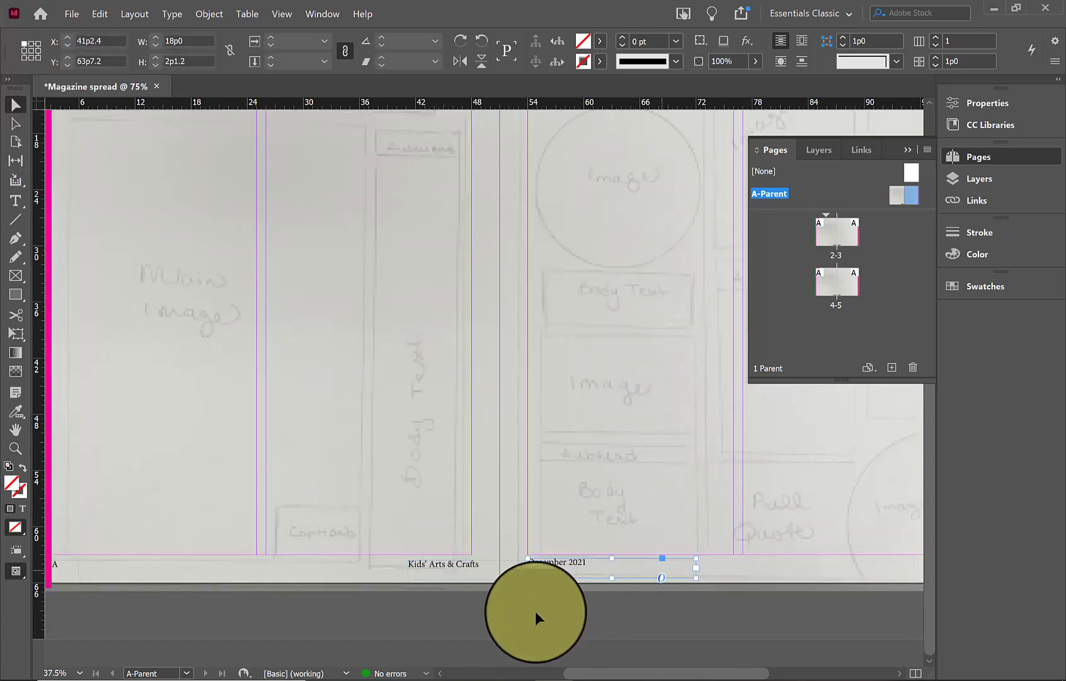
On the parent spread, lower the "December 2021" frame to Y 63p6.8 and align the end of "Kids' Arts & Crafts" with the left page's inner margin.
double_click(896, 193)
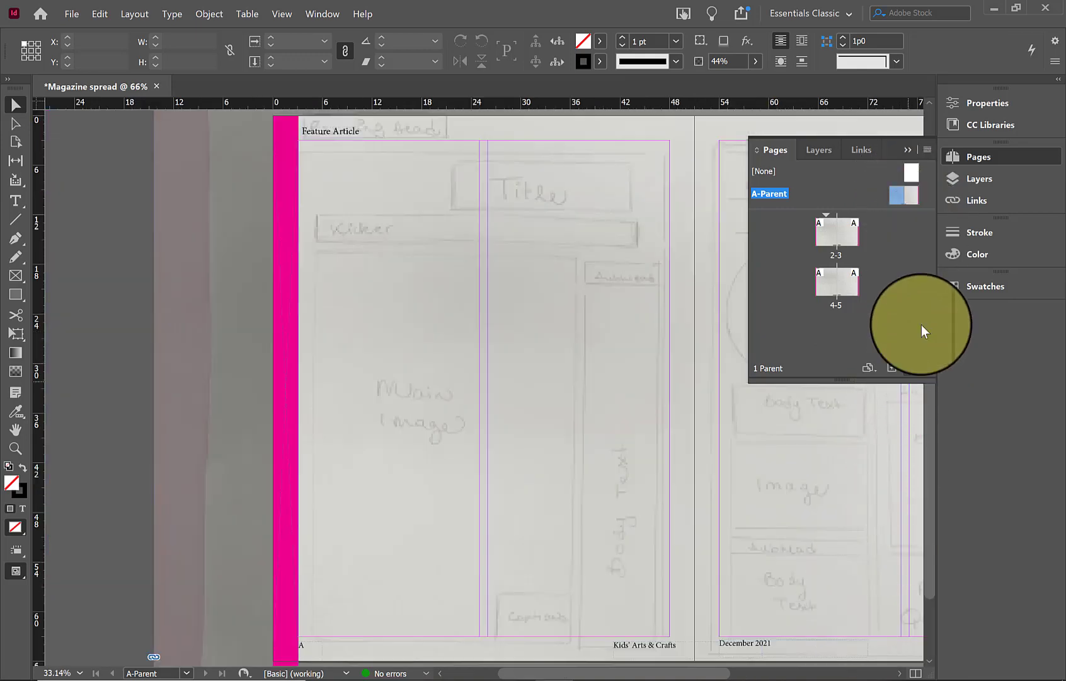
double_click(843, 230)
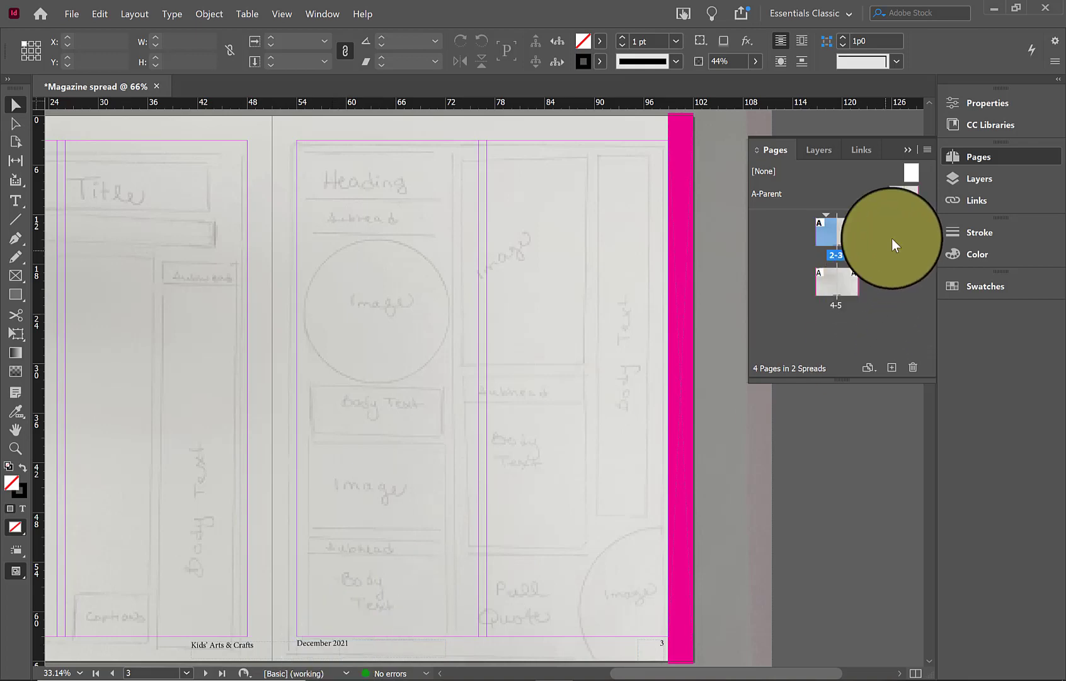
double_click(914, 196)
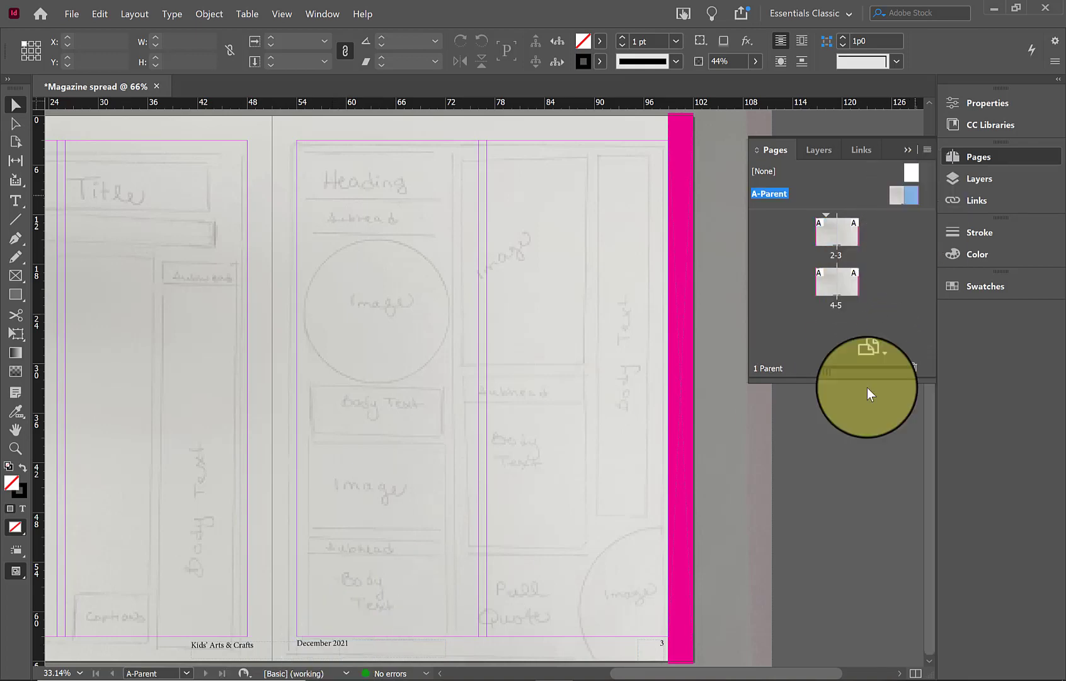
left_click(321, 646)
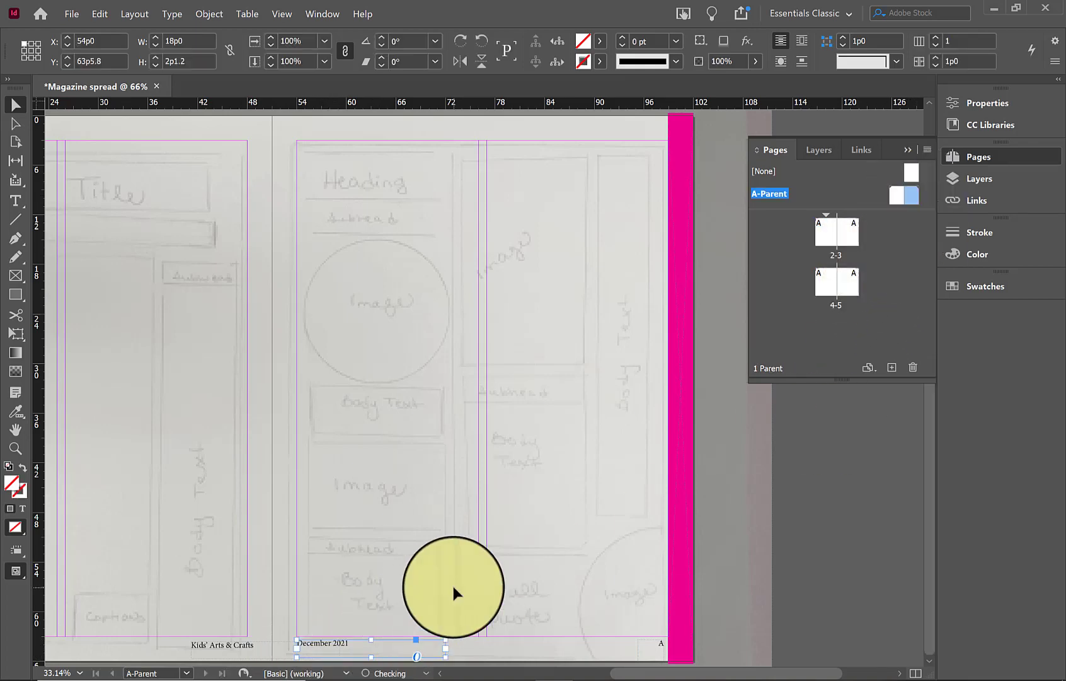
key("Down")
key("Down")
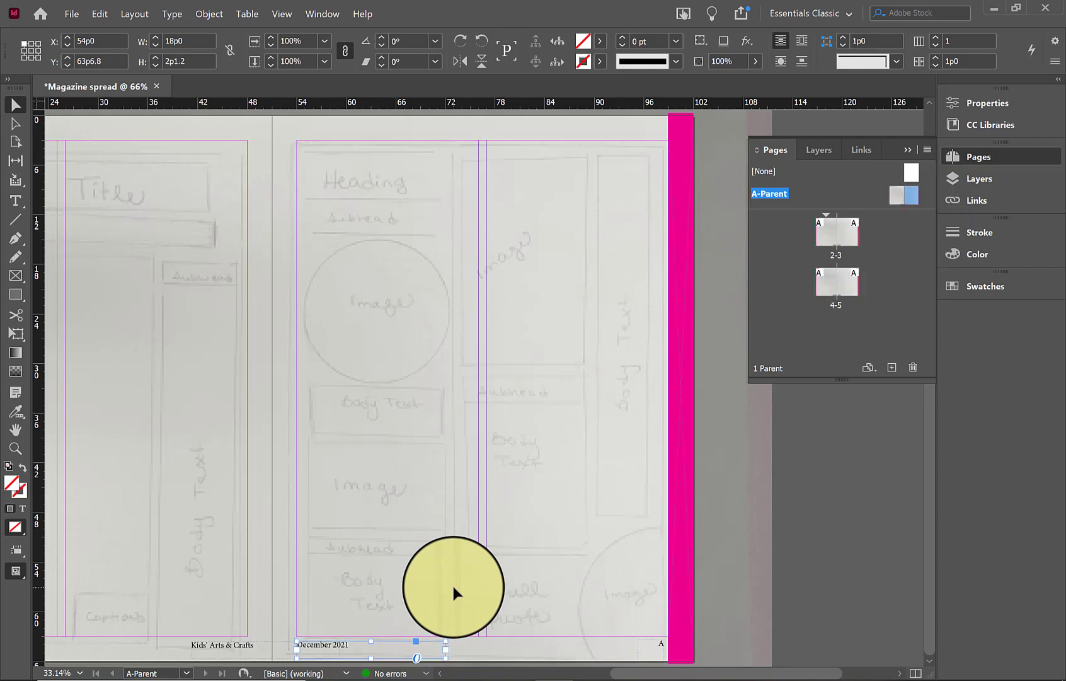
left_click(472, 583)
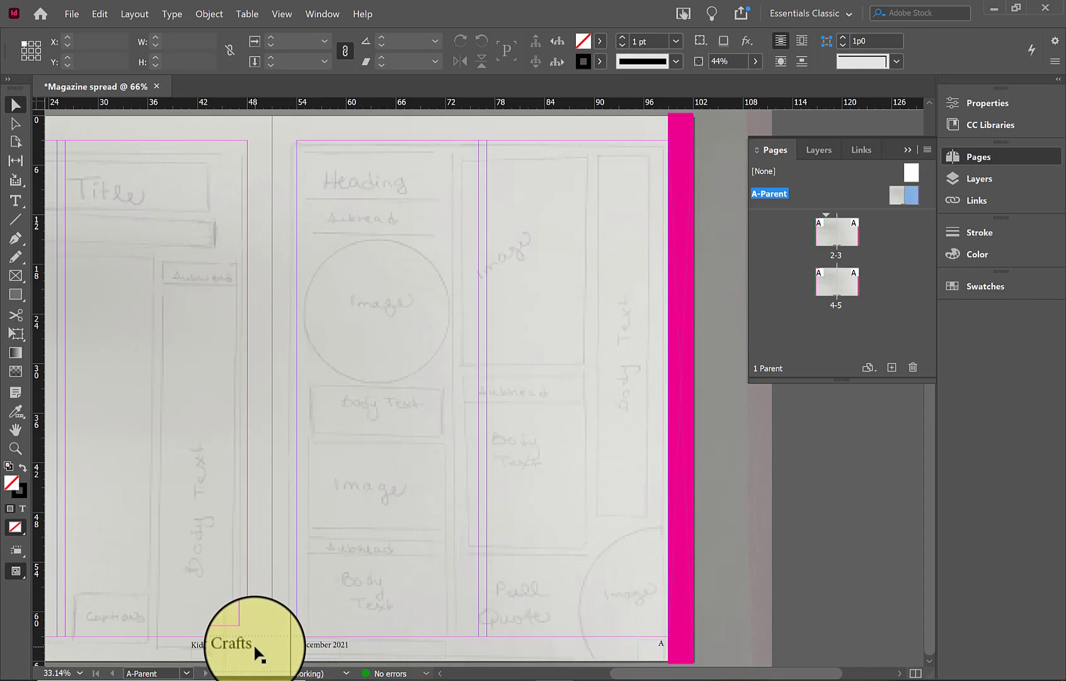
left_click(221, 646)
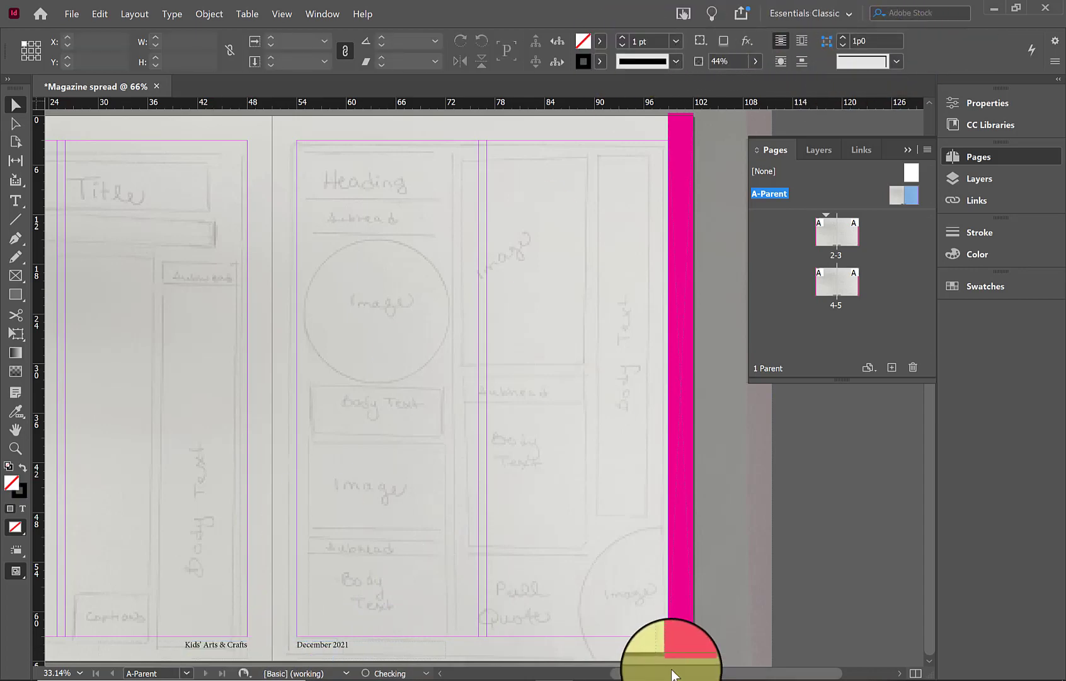
left_click_drag(672, 673, 608, 673)
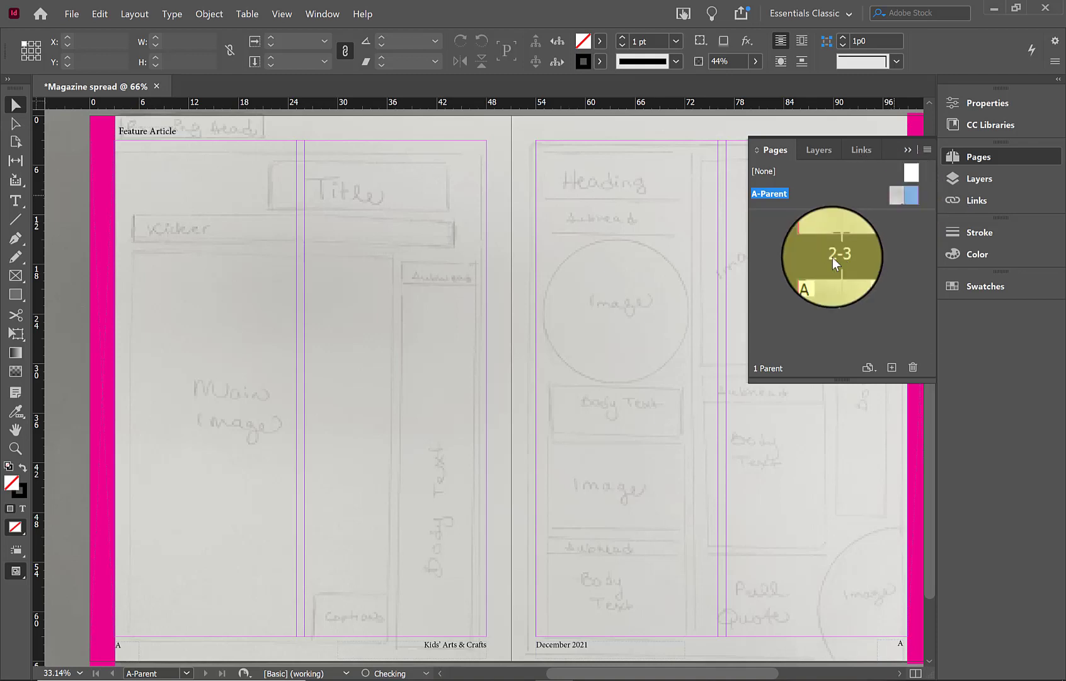
On page 2, draw rectangle frames over the sketched Title, about 25p11 by 6p2, and Kicker, about 40p3 by 4p5.
left_click(823, 225)
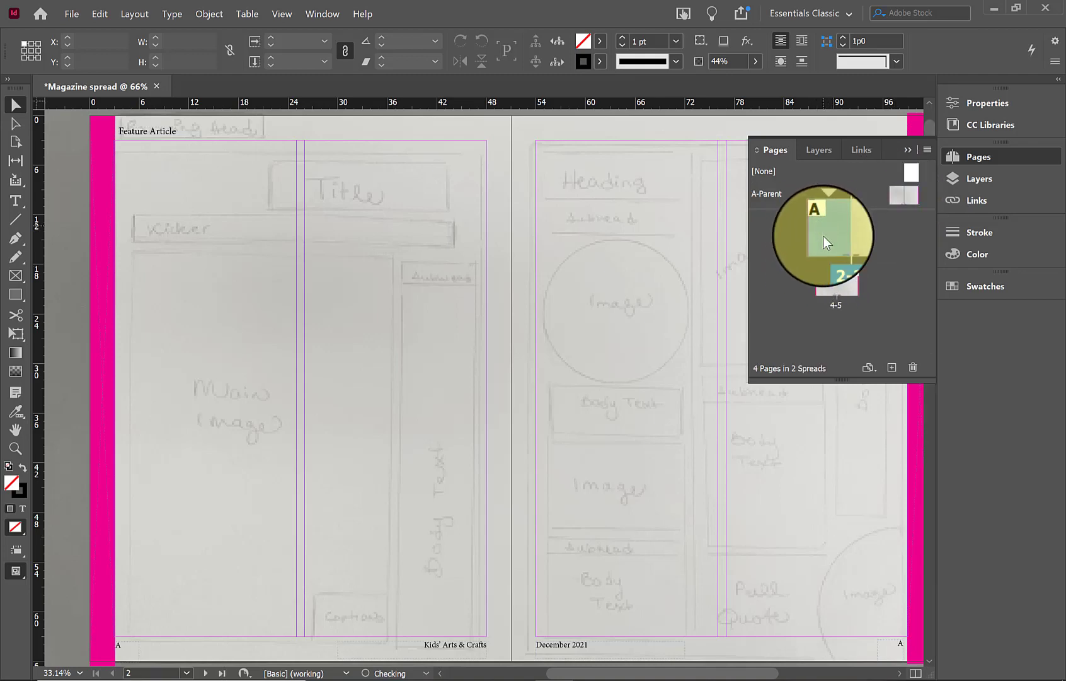
double_click(830, 229)
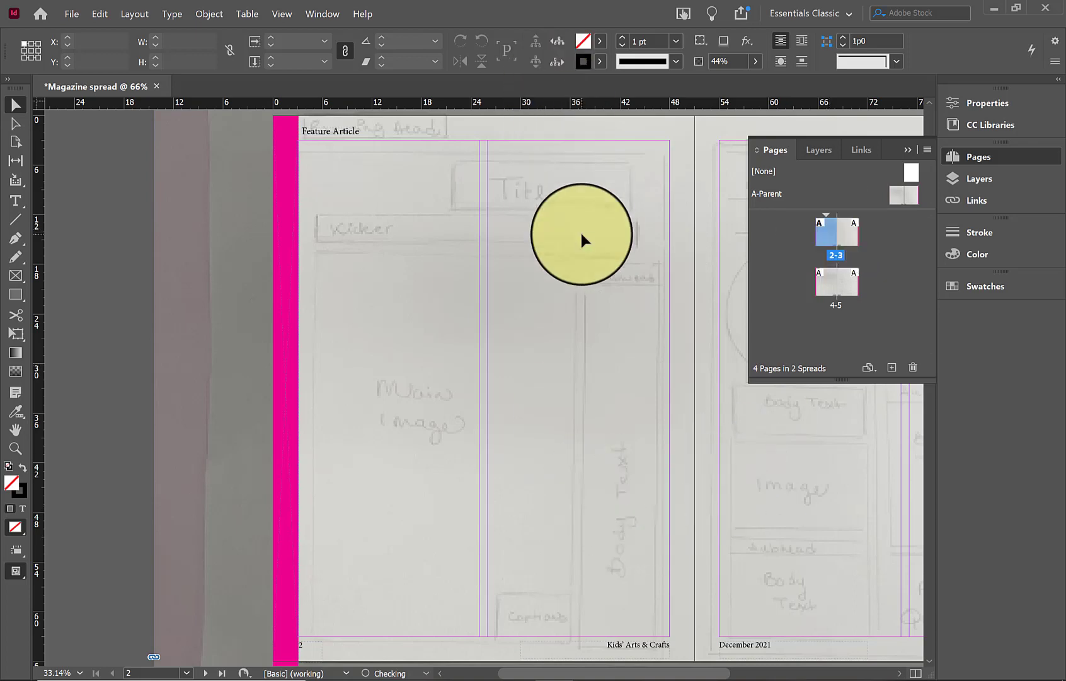
scroll(648, 163, "up", 3)
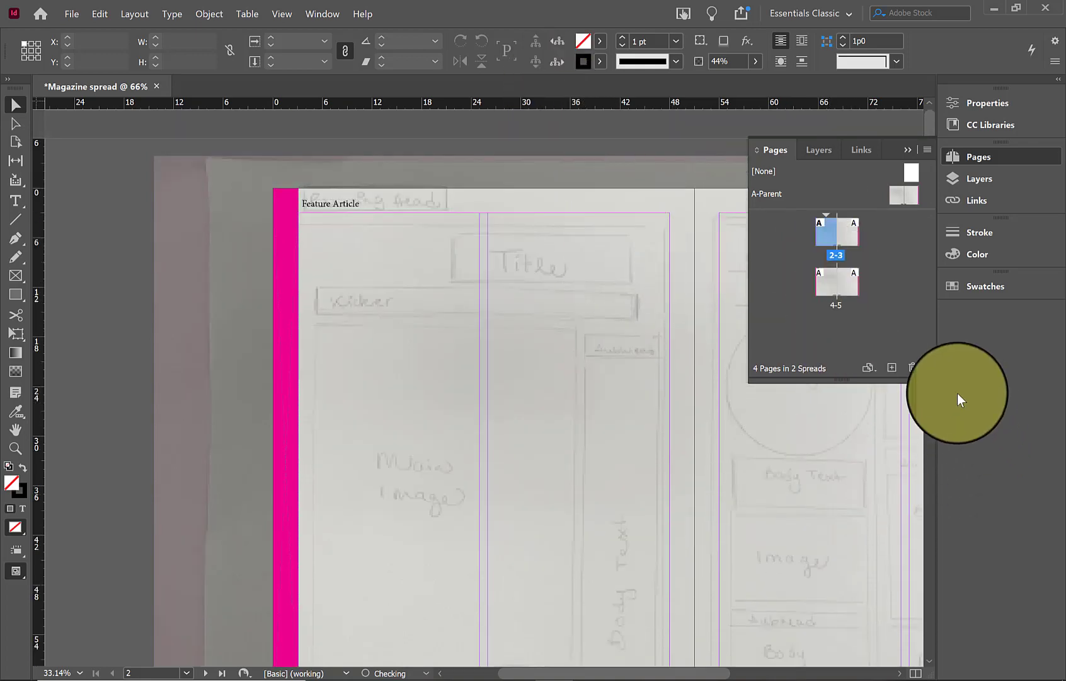
scroll(931, 666, "down", 3)
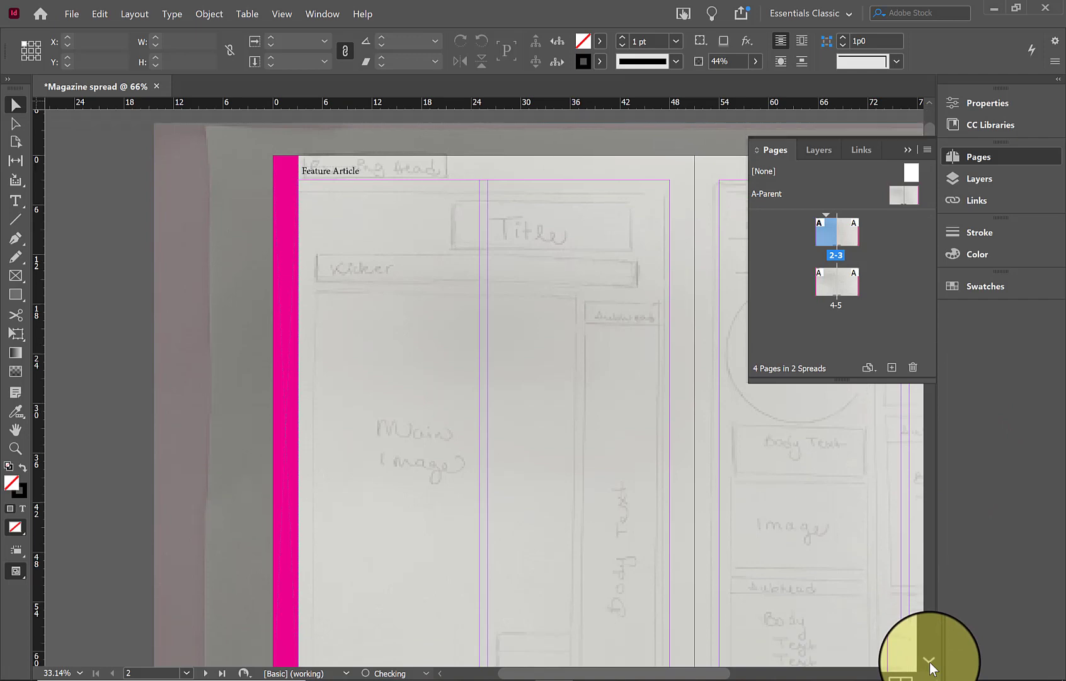
scroll(931, 667, "down", 2)
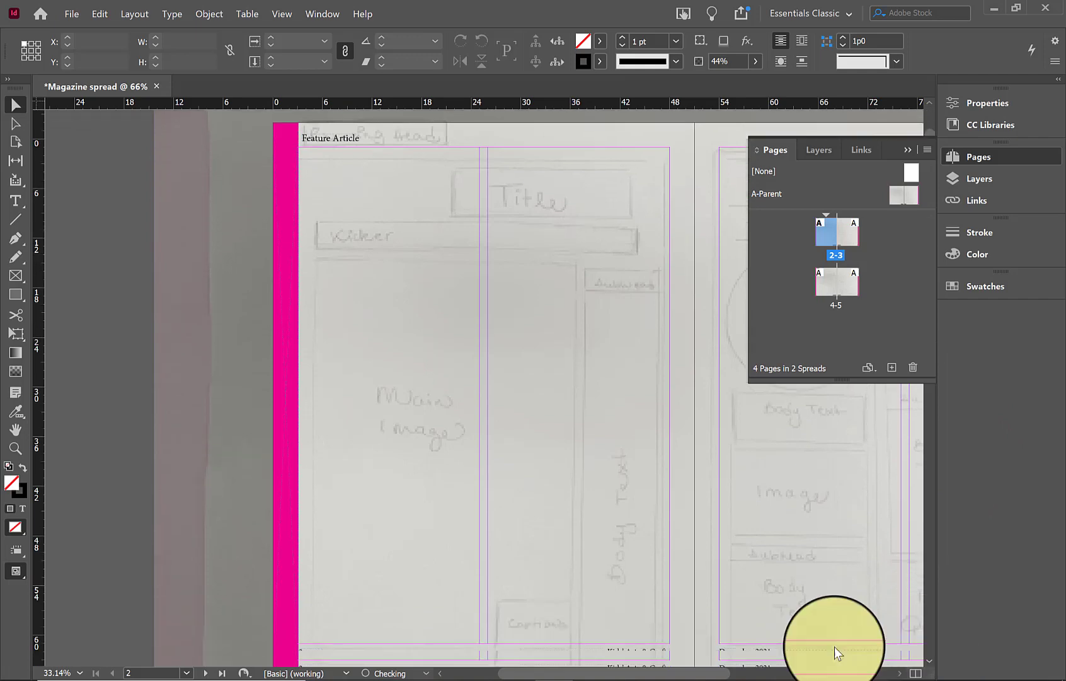
left_click(16, 275)
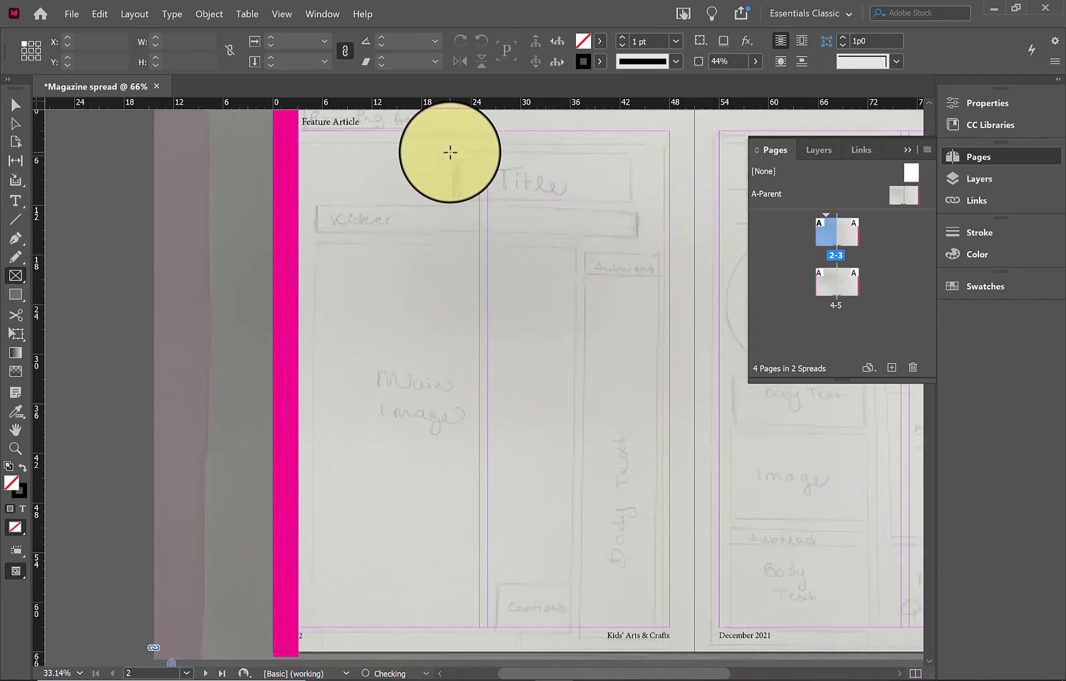
mouse_move(474, 181)
left_mouse_down()
mouse_move(586, 204)
mouse_move(664, 203)
left_mouse_up()
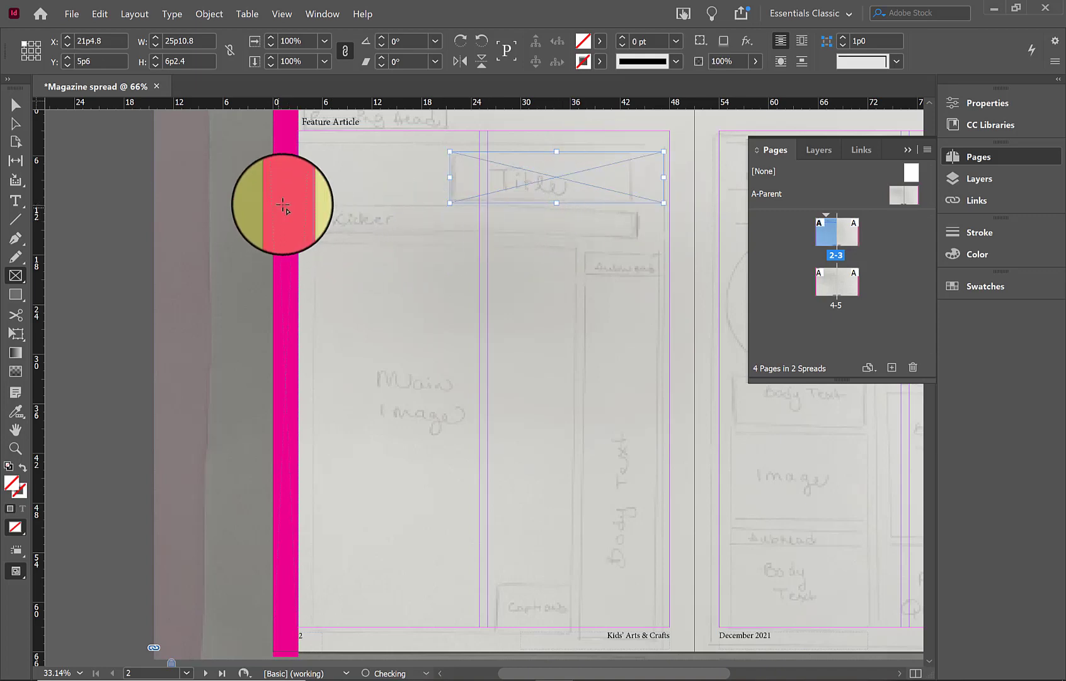
left_click_drag(310, 204, 643, 238)
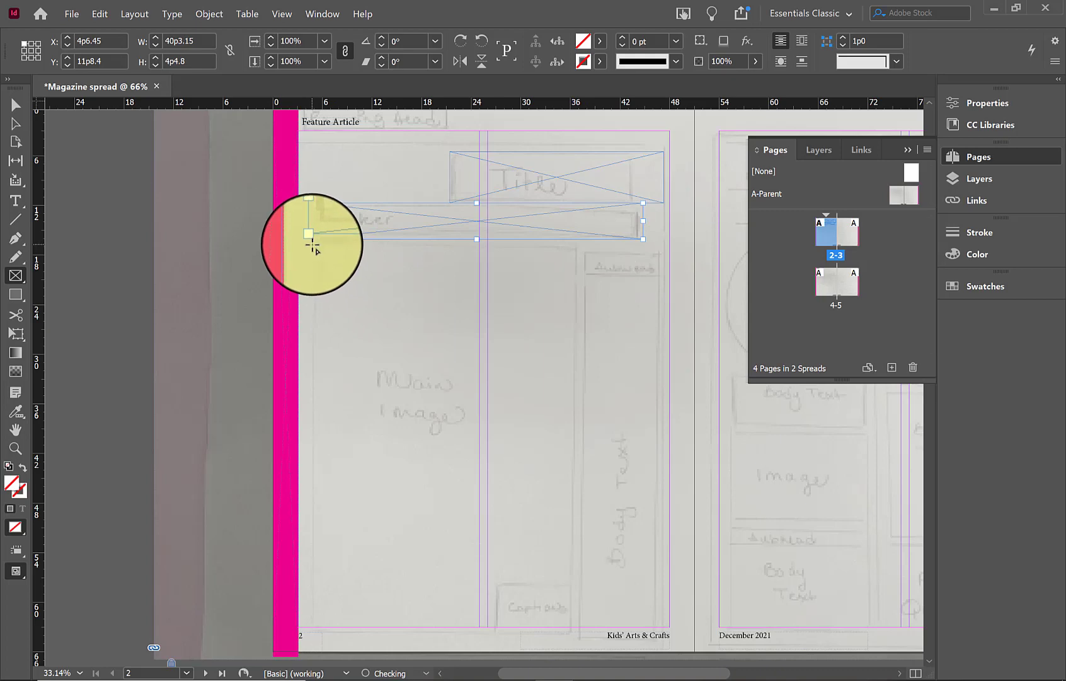
Draw page 2 rectangle frames over the Main Image, about 32p1 by 46p4, and the Body Text column, about 9p8 by 46p4.
mouse_move(311, 244)
left_mouse_down()
mouse_move(364, 291)
mouse_move(576, 627)
left_mouse_up()
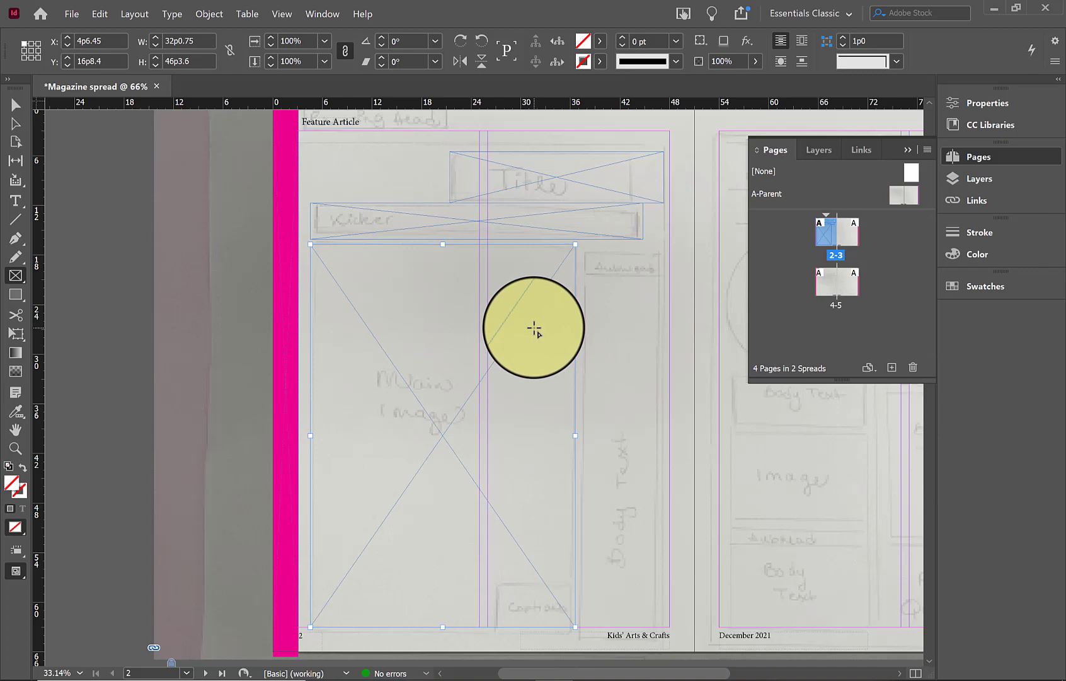
scroll(518, 412, "up", 3)
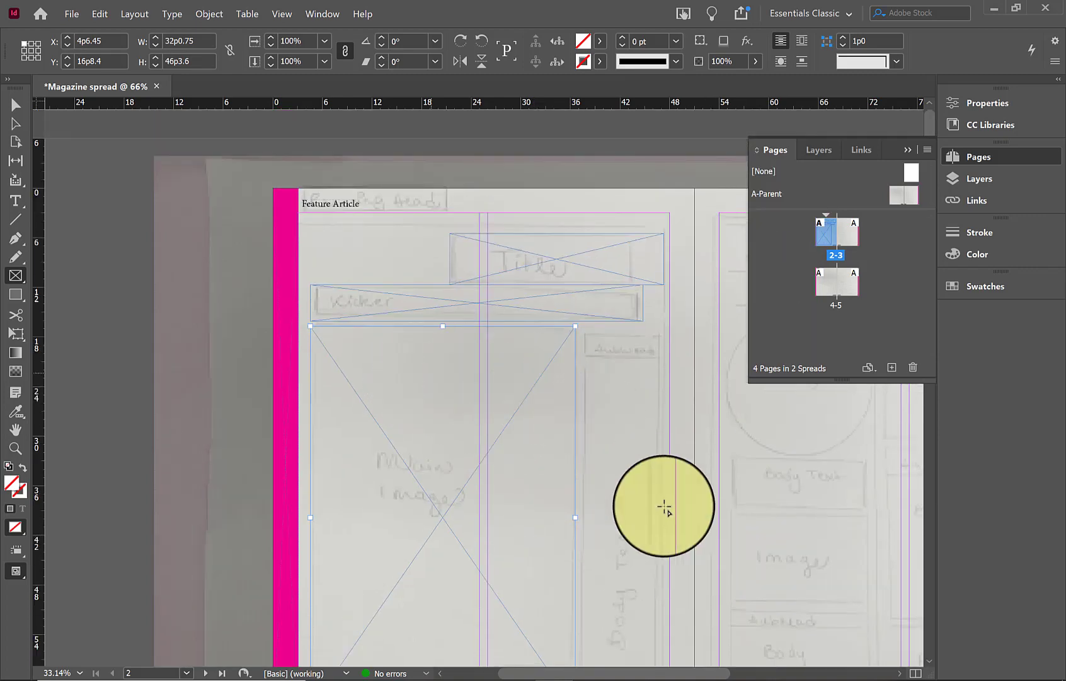
scroll(926, 655, "down", 2)
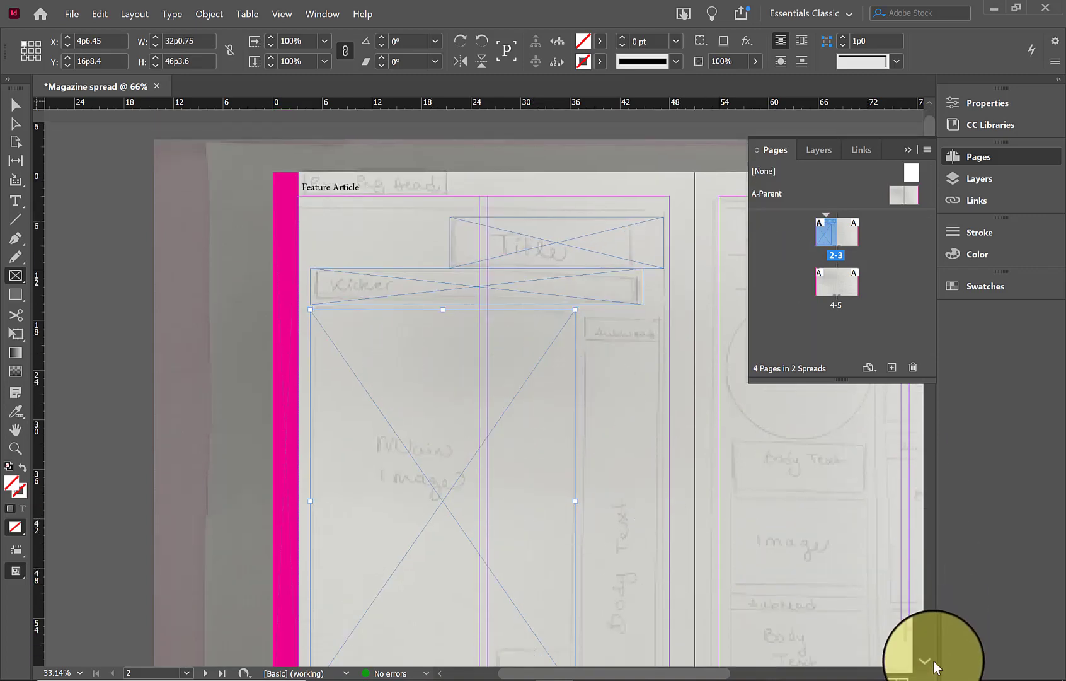
scroll(935, 666, "down", 2)
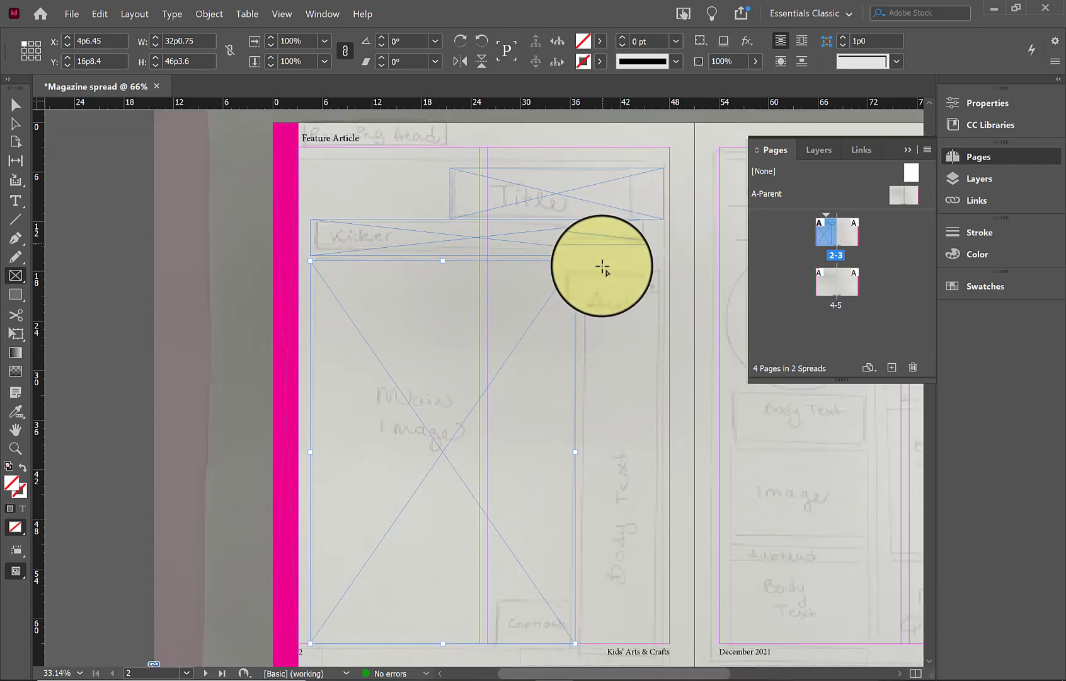
left_click_drag(584, 260, 664, 642)
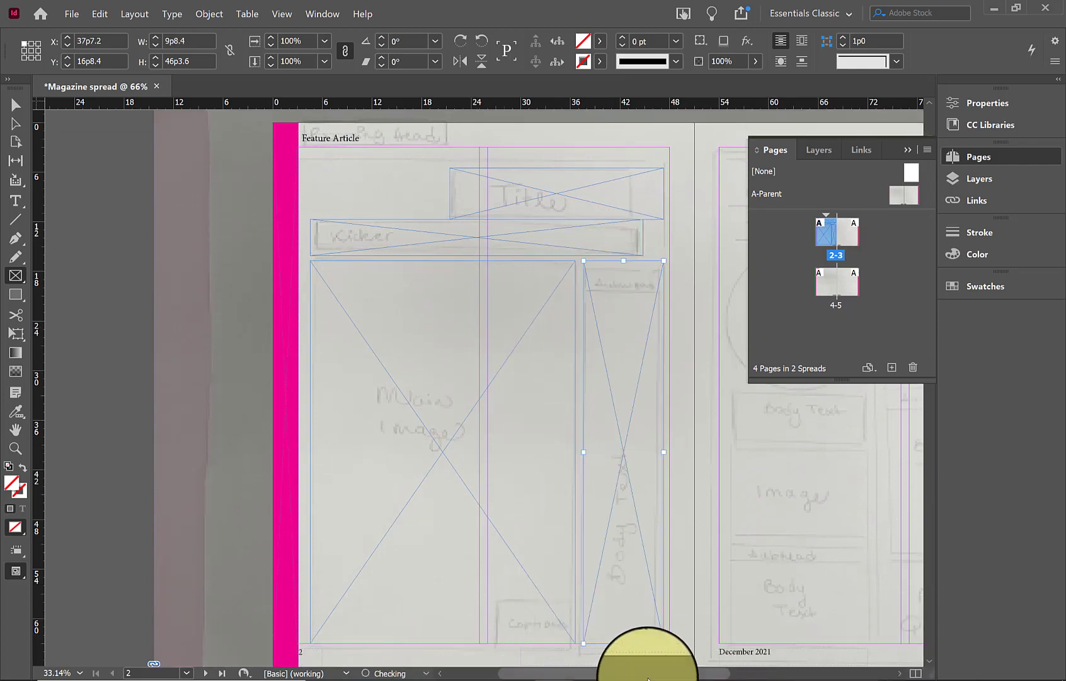
On page 3, draw two evenly stacked rectangle frames at X 74p0, Y 4p3.6, together about 23p11 wide and 48p0 high.
left_click_drag(717, 678, 810, 678)
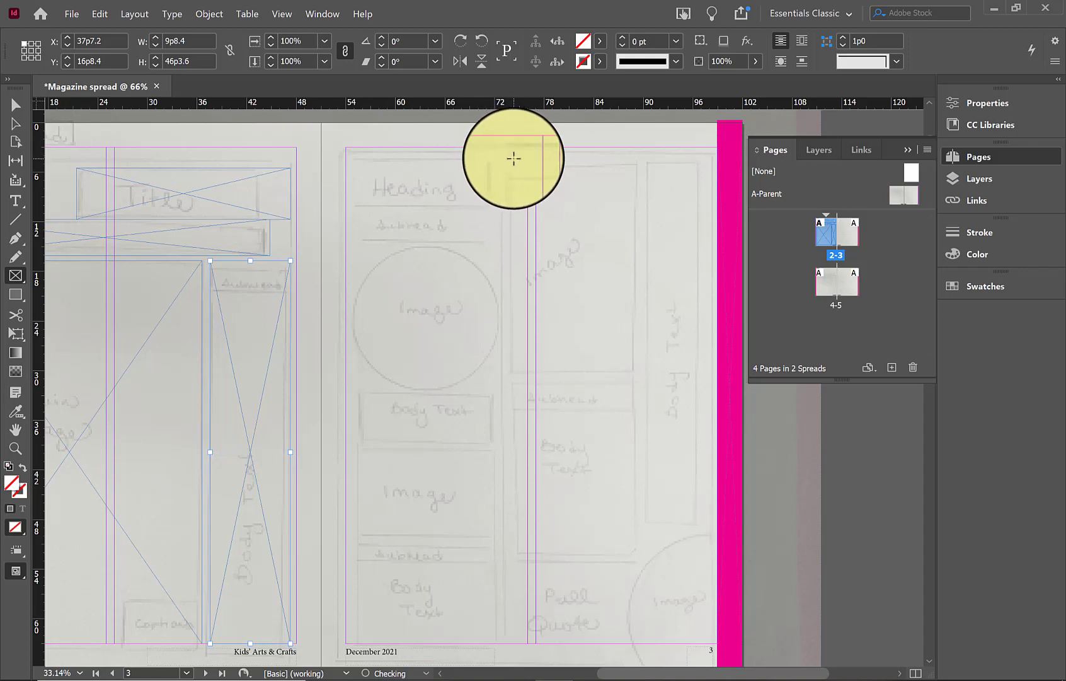
left_click_drag(511, 158, 634, 559)
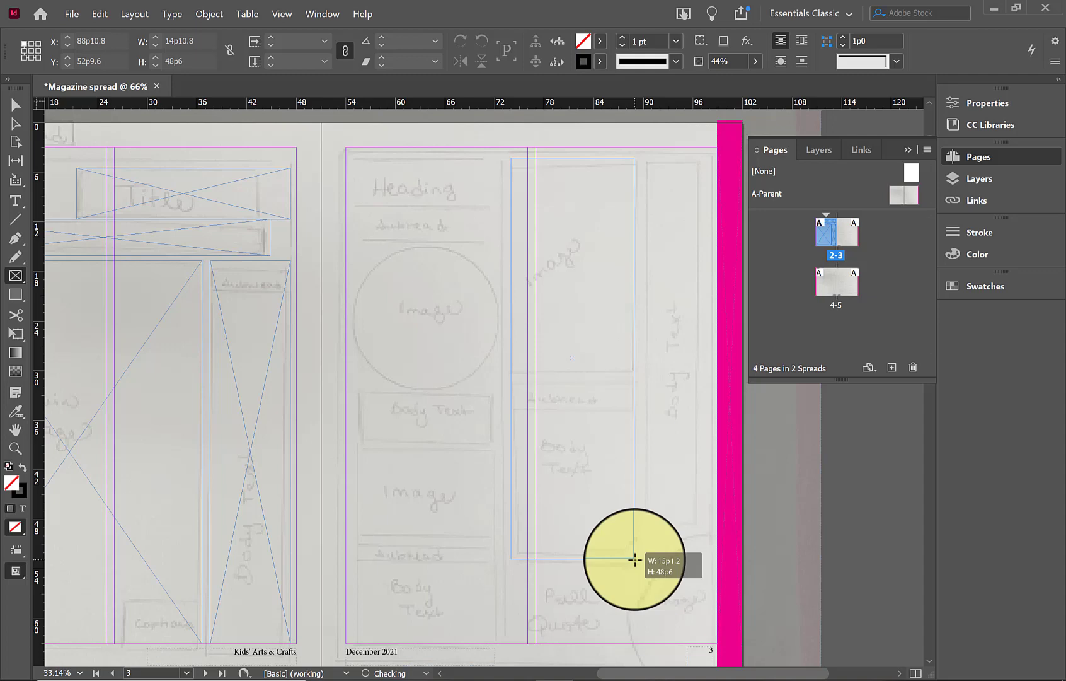
mouse_move(635, 559)
left_mouse_down()
mouse_move(645, 562)
mouse_move(638, 567)
mouse_move(642, 558)
left_mouse_up()
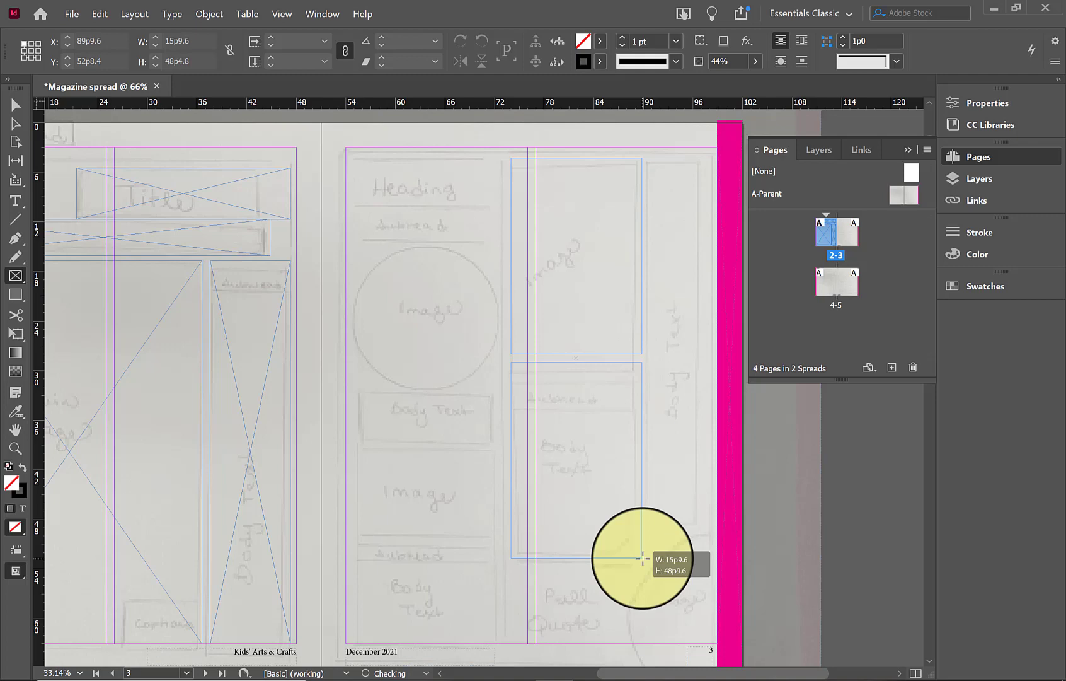
left_click_drag(642, 558, 709, 555)
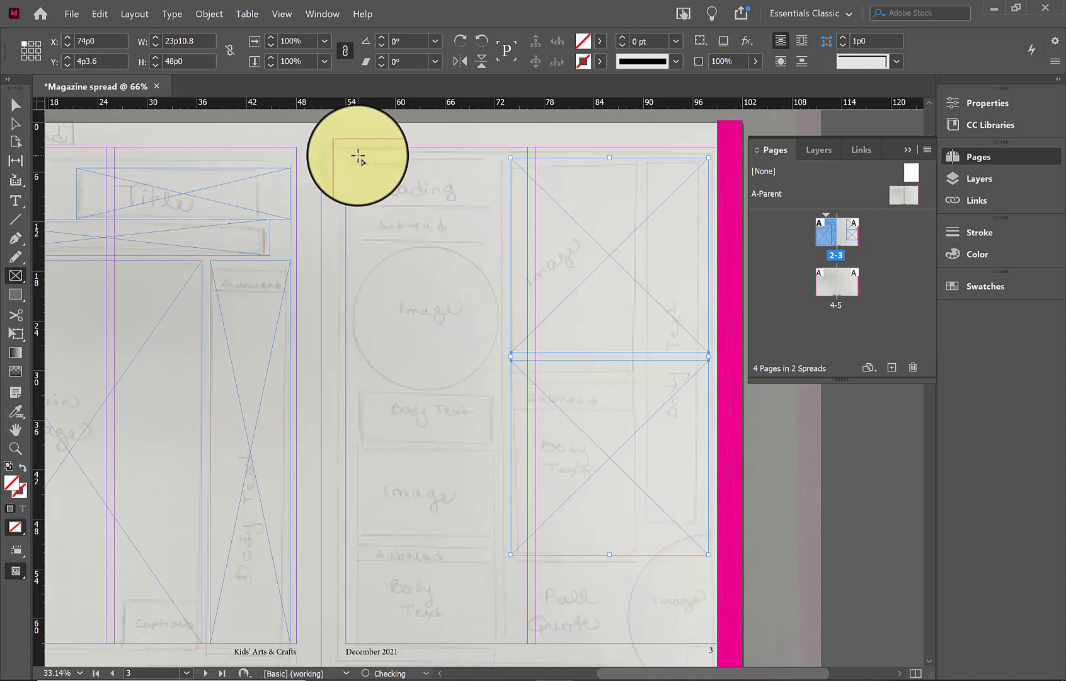
Draw three stacked frames over page 3's Heading column, together about 17p2 by 58p8, and one over the Pull Quote area, about 23p11 by 9p5.
mouse_move(357, 157)
left_mouse_down()
mouse_move(443, 380)
mouse_move(500, 643)
left_mouse_up()
key("Up")
key("Up")
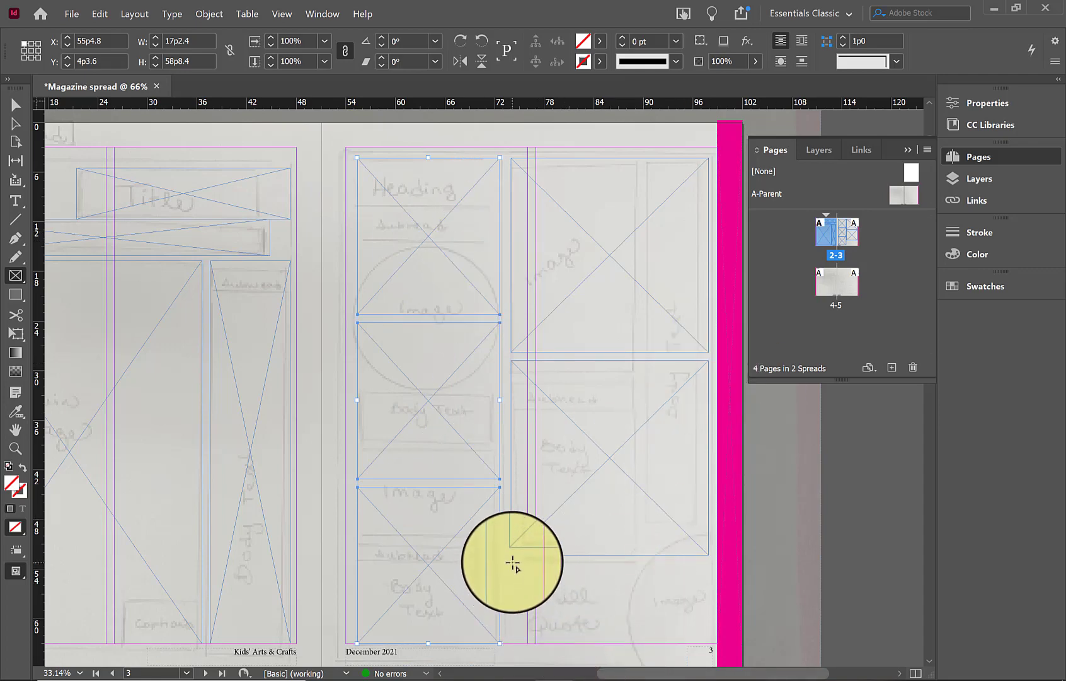
left_click_drag(512, 564, 708, 643)
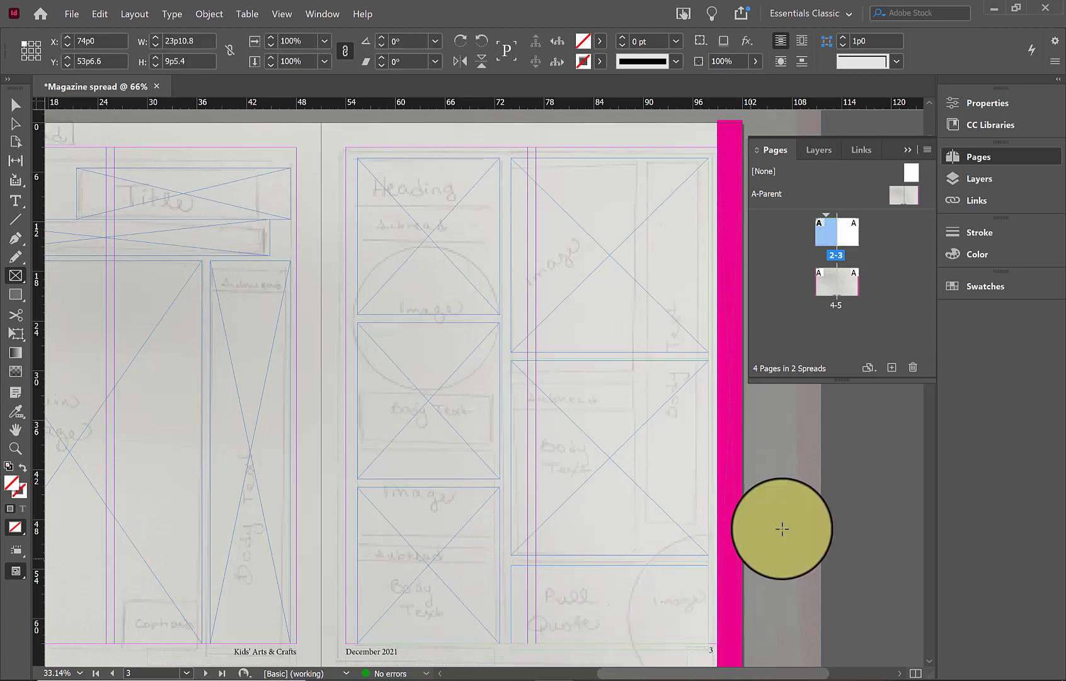
Look through the Layer 1 objects for the sketch image and open the A-Parent spread for editing.
left_click(24, 110)
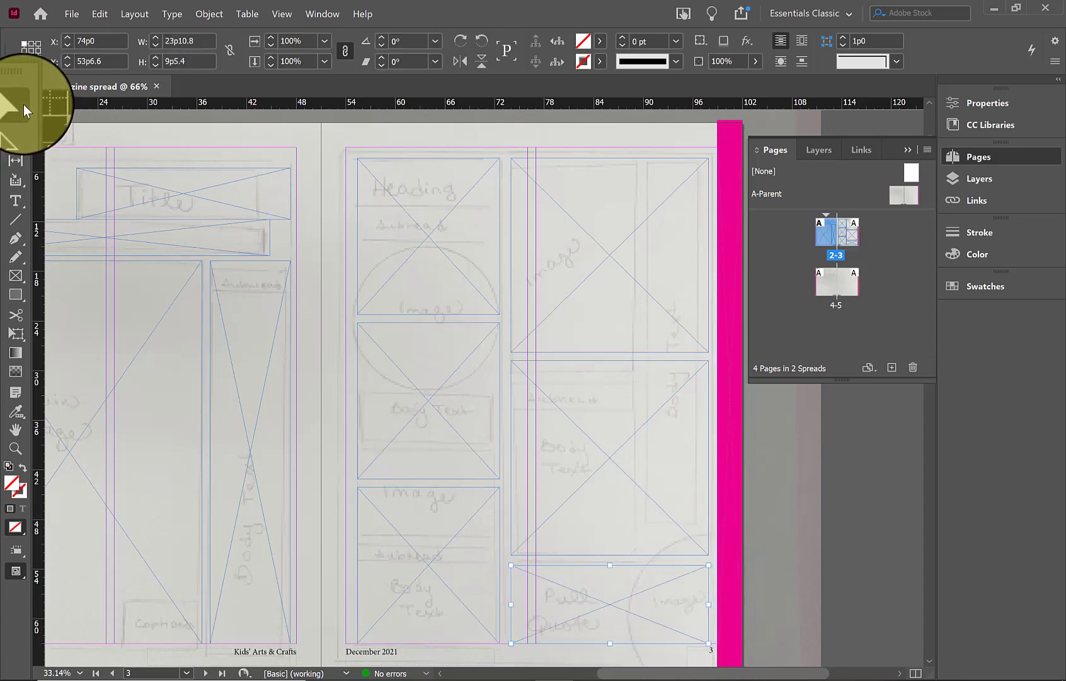
left_click_drag(688, 676, 647, 678)
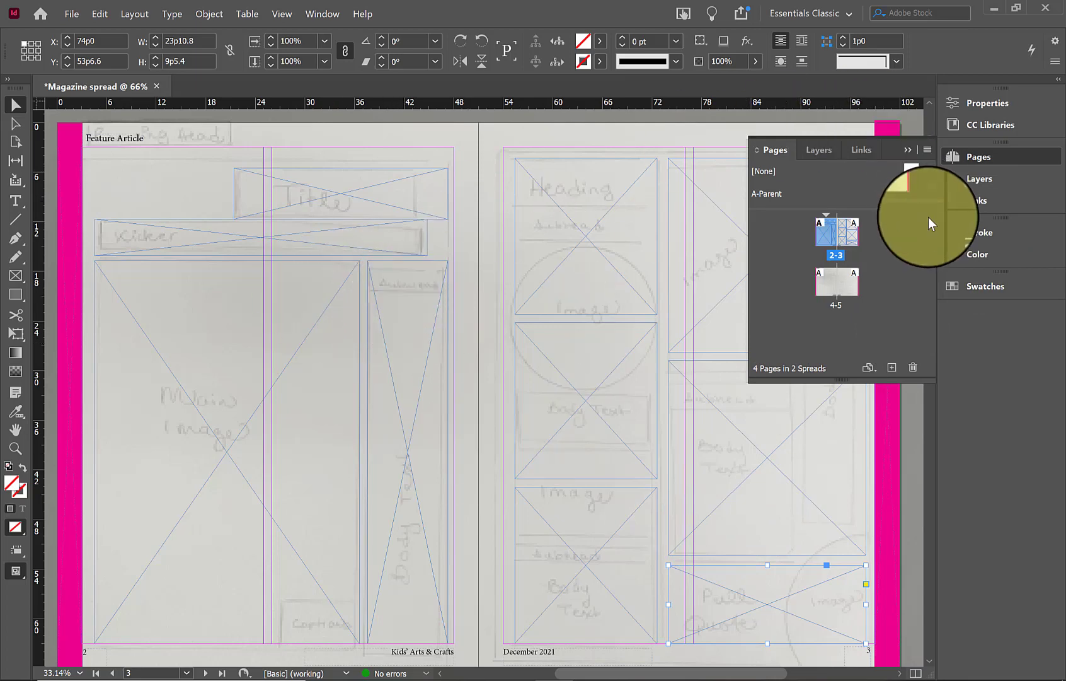
left_click(964, 181)
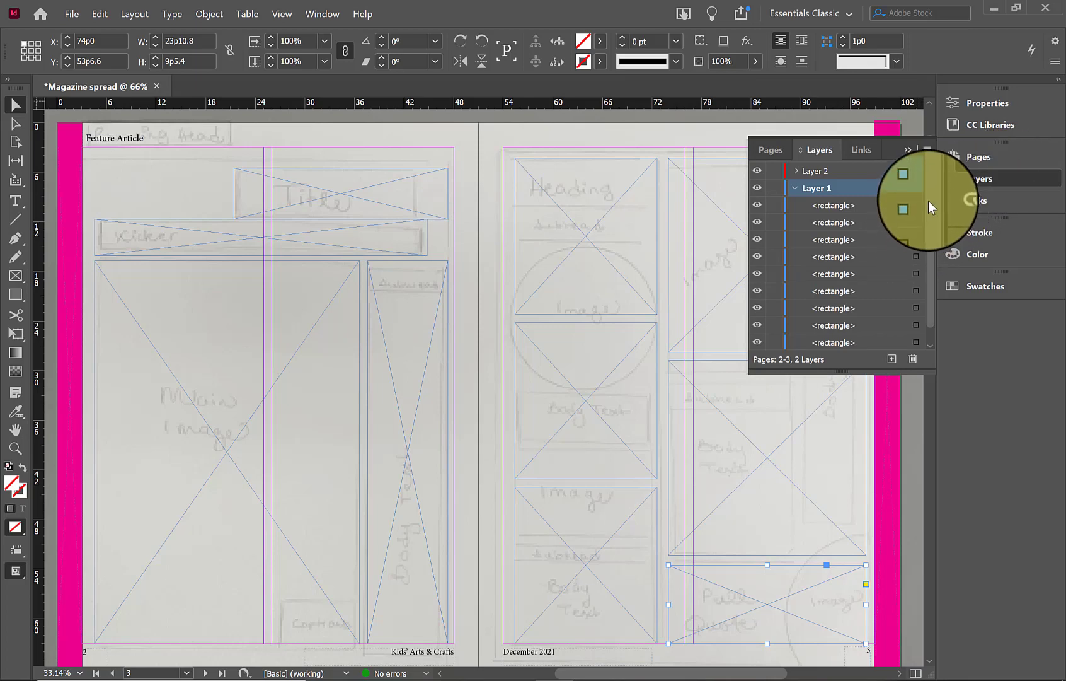
scroll(932, 303, "down", 2)
left_click_drag(936, 337, 942, 201)
scroll(794, 187, "down", 1)
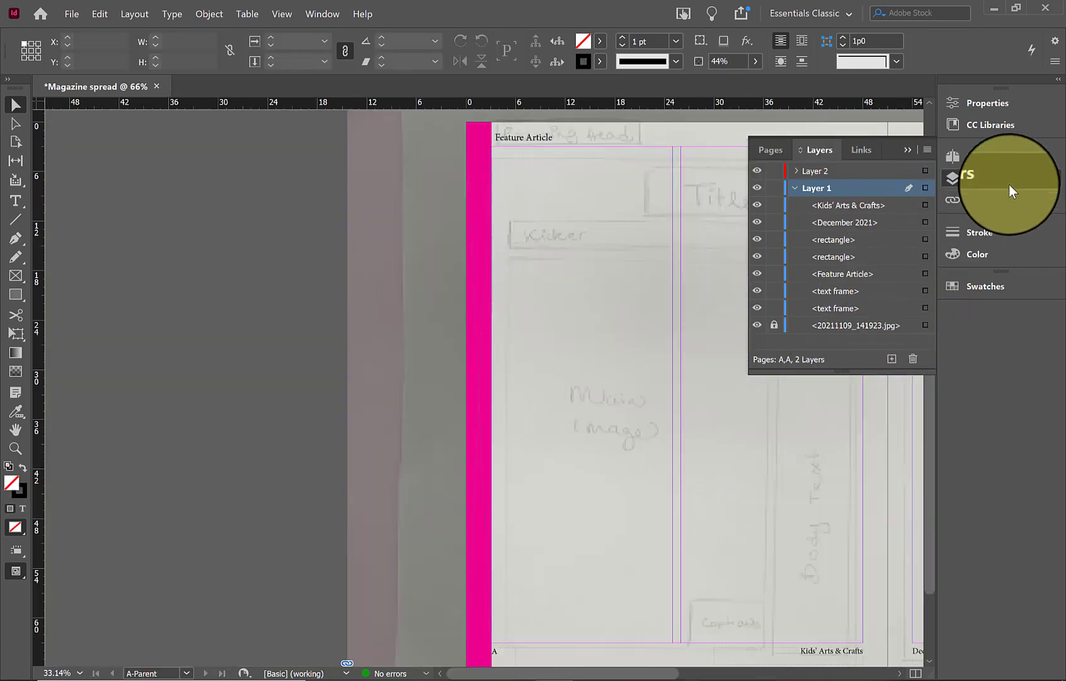
Unlock the sketch image 20211109_141923.jpg in Layer 1 of the A-Parent spread and delete it.
left_click(984, 160)
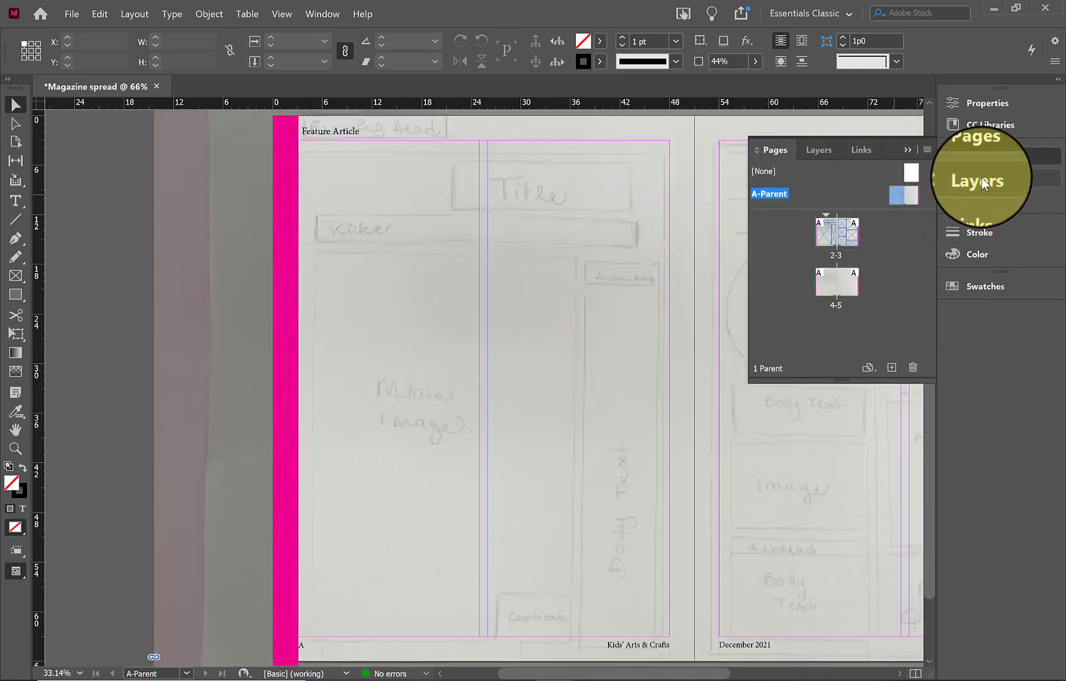
left_click(977, 178)
left_click(975, 177)
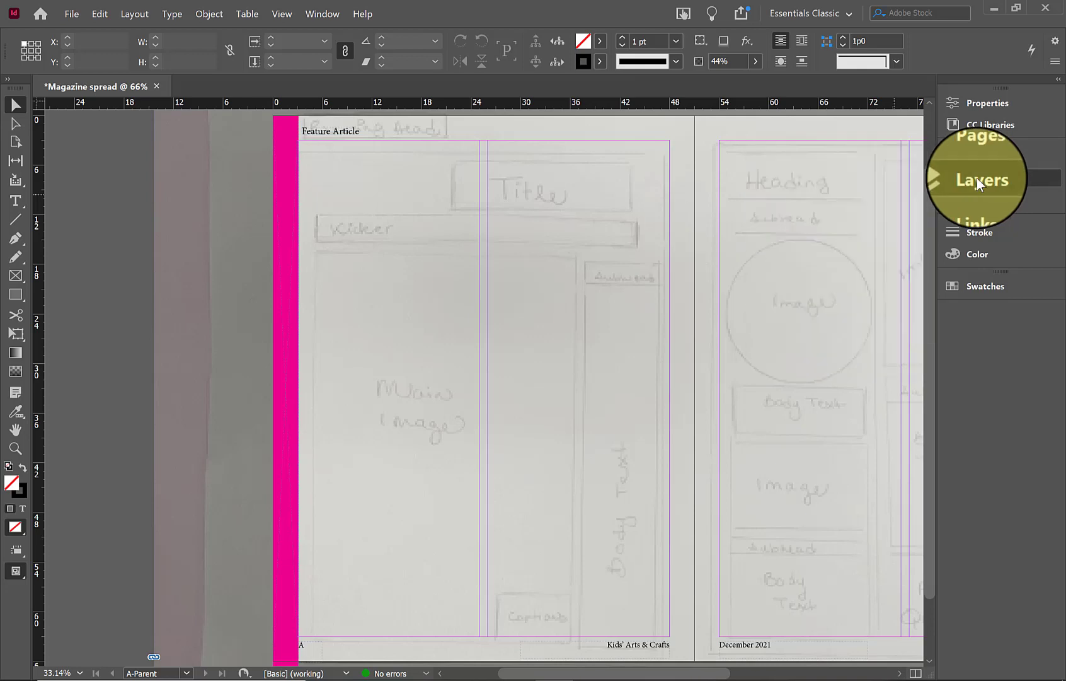
left_click(977, 178)
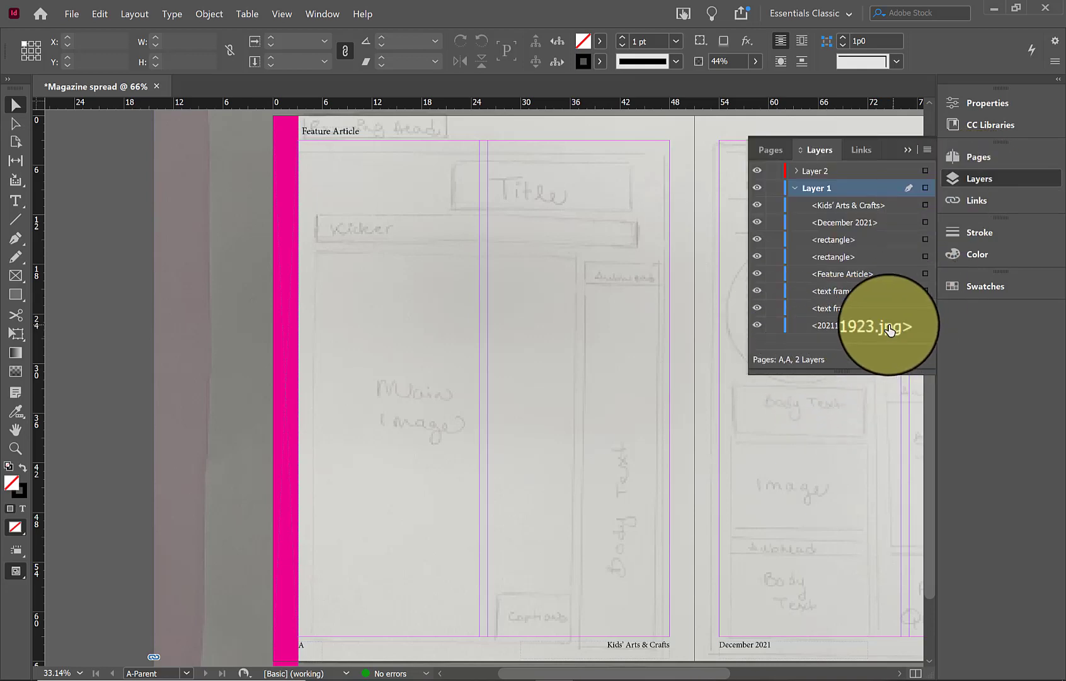
left_click(828, 325)
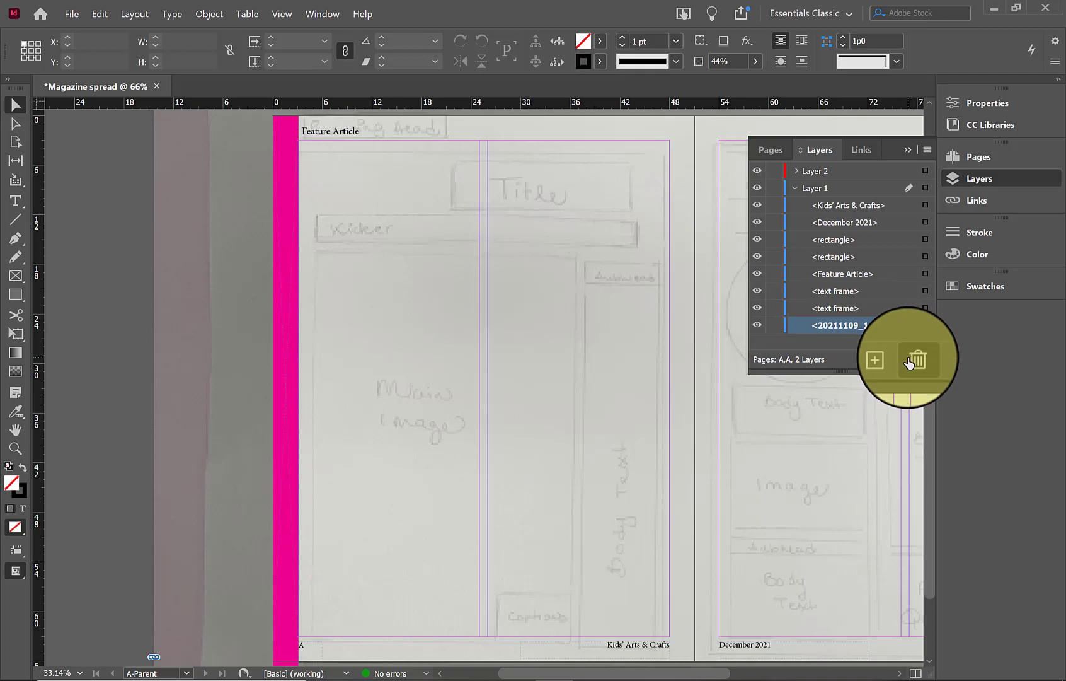
left_click(910, 362)
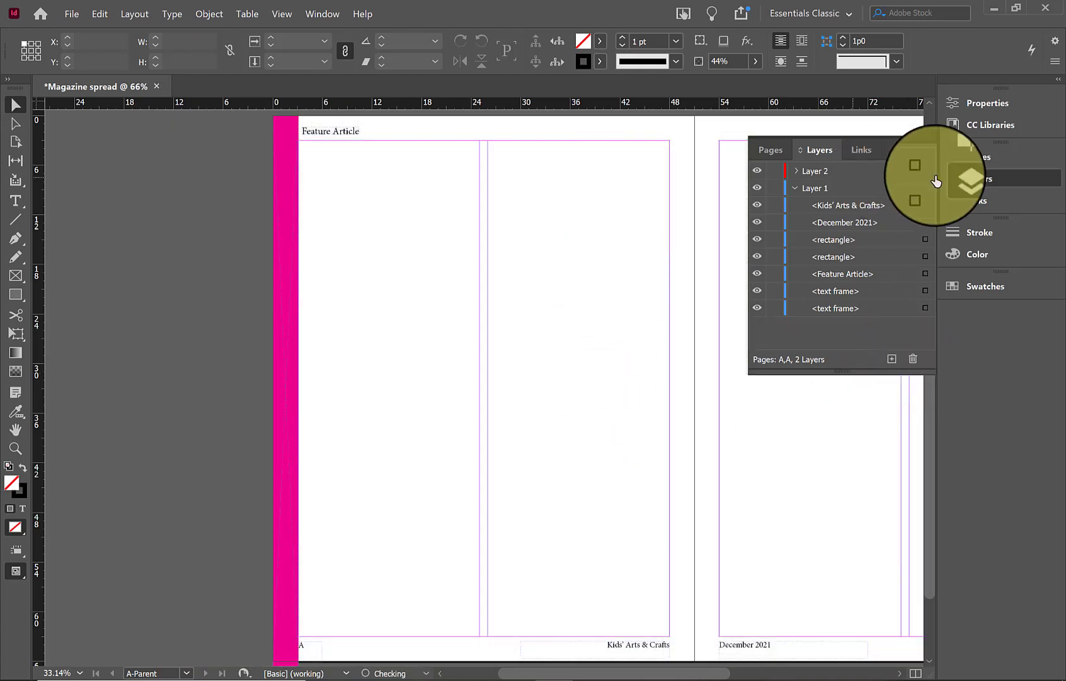
Return to spread 2-3 and stretch page 3's three stacked inner-column frames together to the margin corner at X 54p0, Y 3p0, sized 18p7.2 by 60p0.
left_click(989, 156)
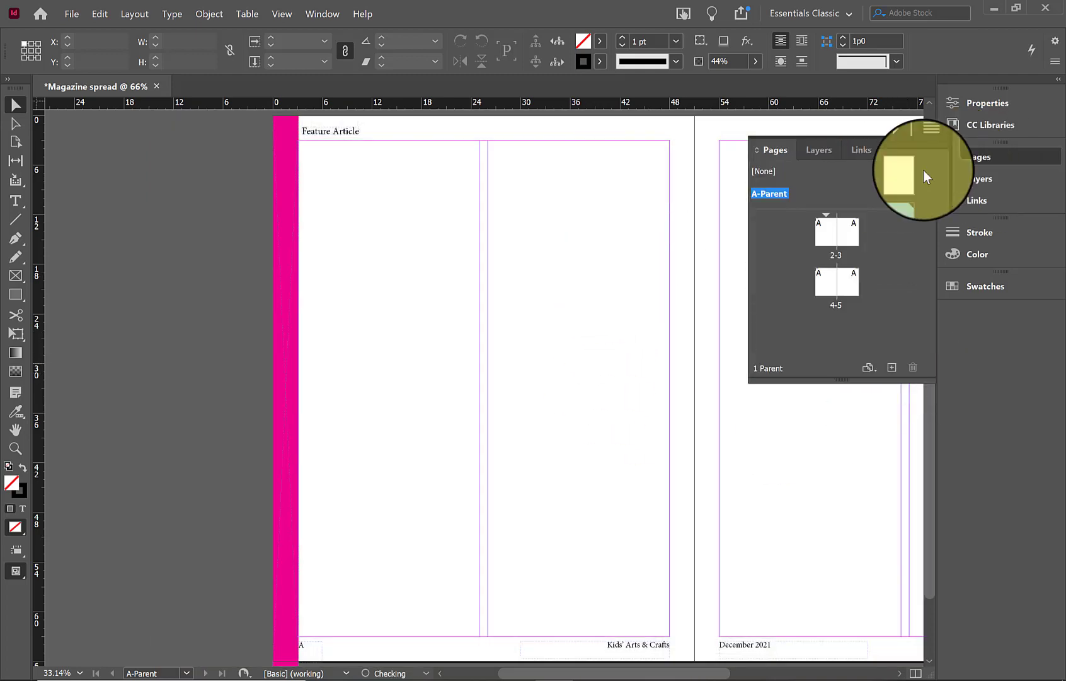
double_click(821, 238)
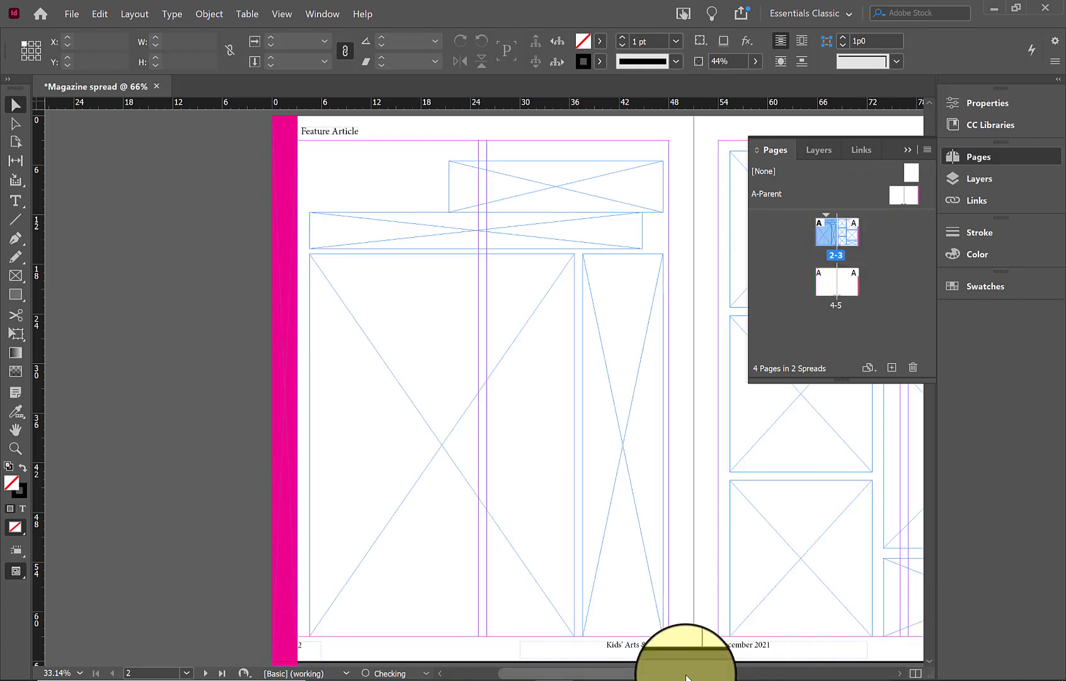
left_click_drag(688, 674, 786, 678)
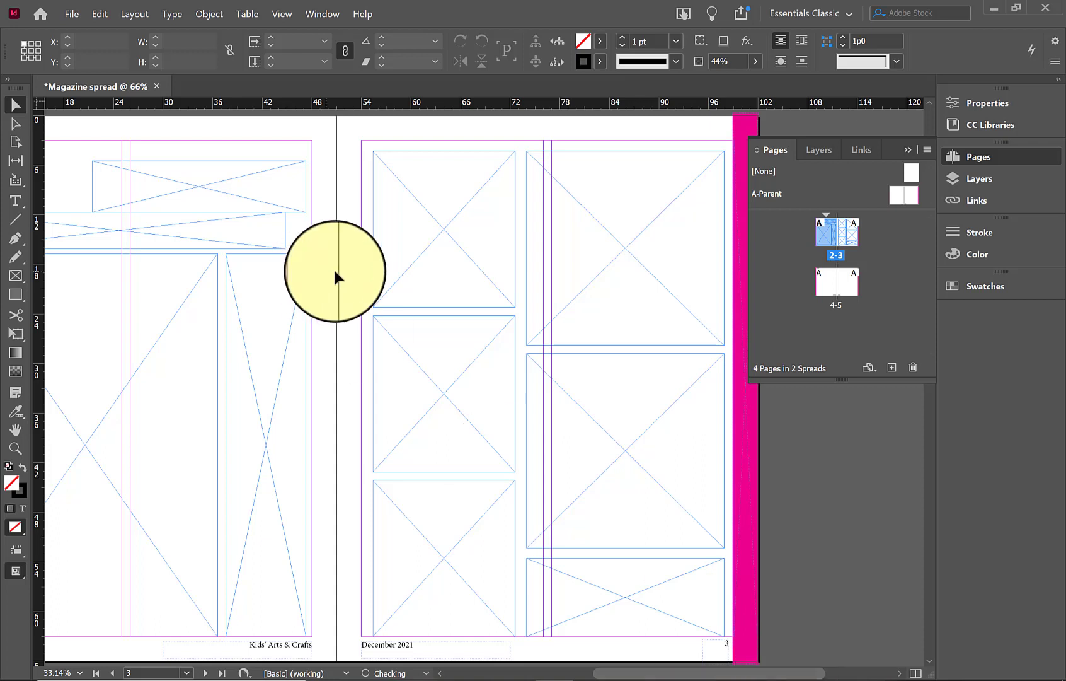
left_click(421, 264)
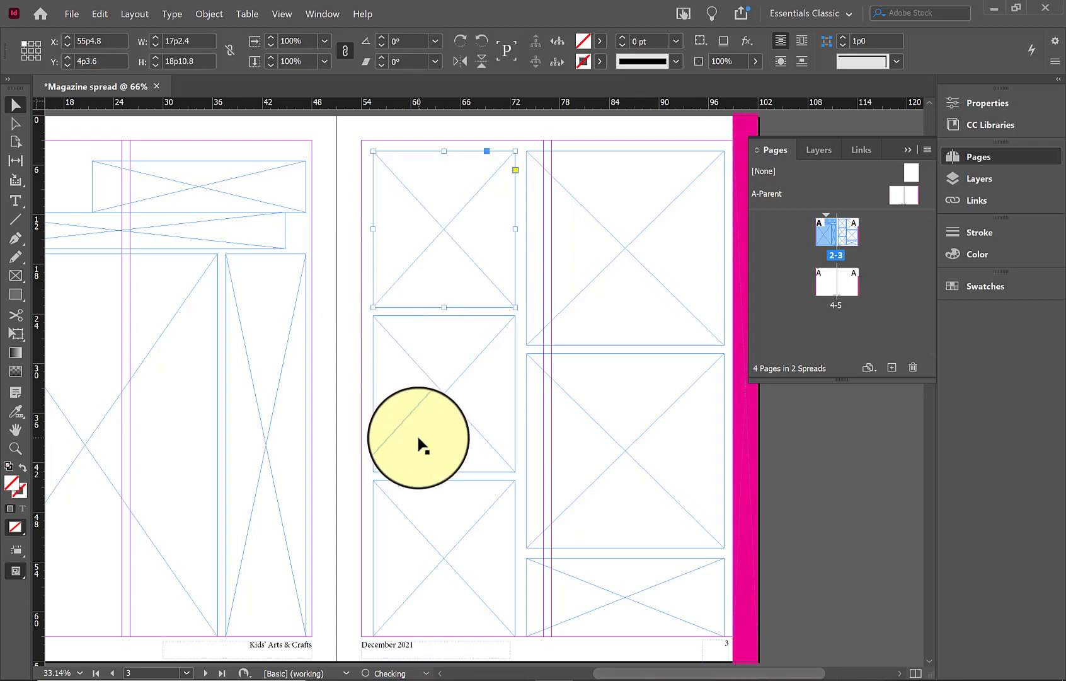
left_click(442, 444, "shift")
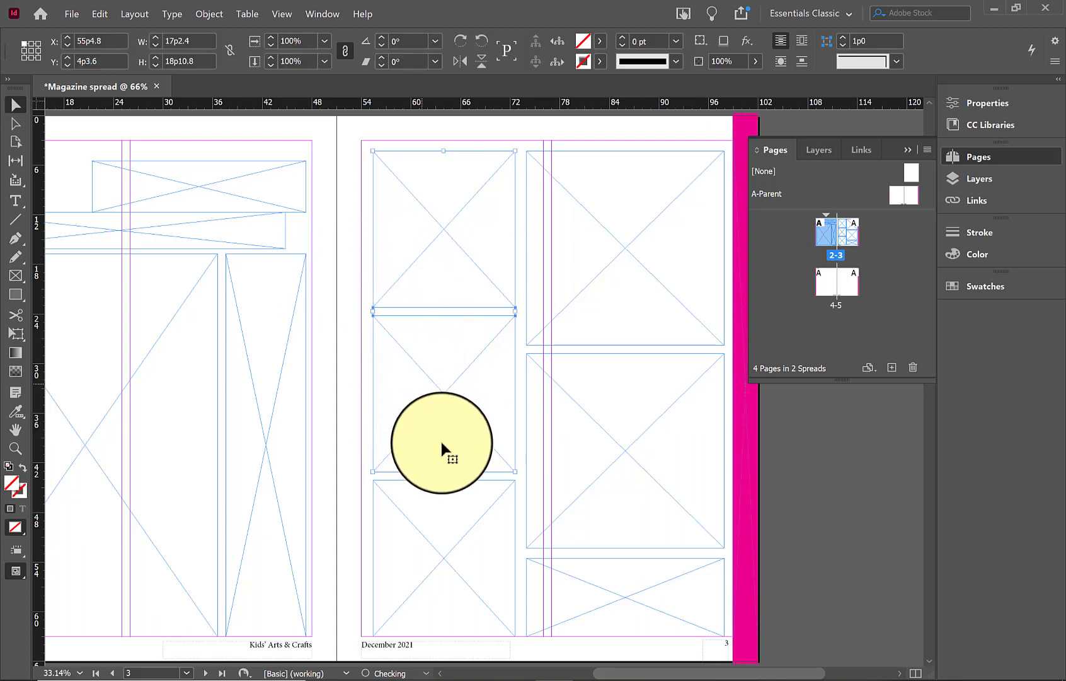
left_click(448, 554, "shift")
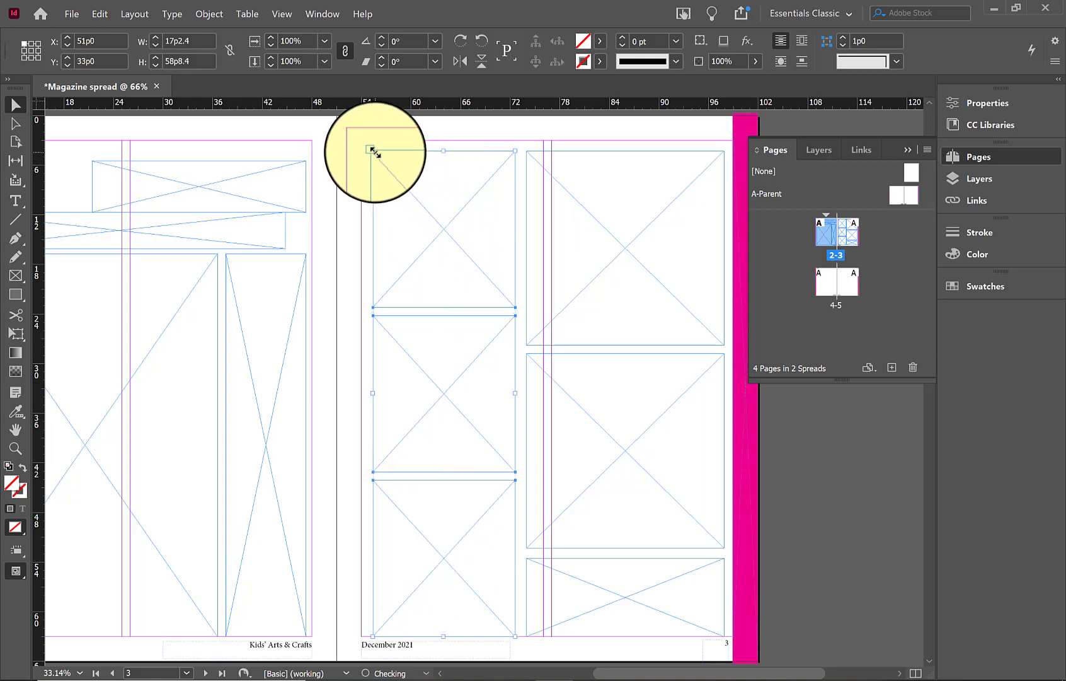
left_click_drag(372, 151, 363, 143)
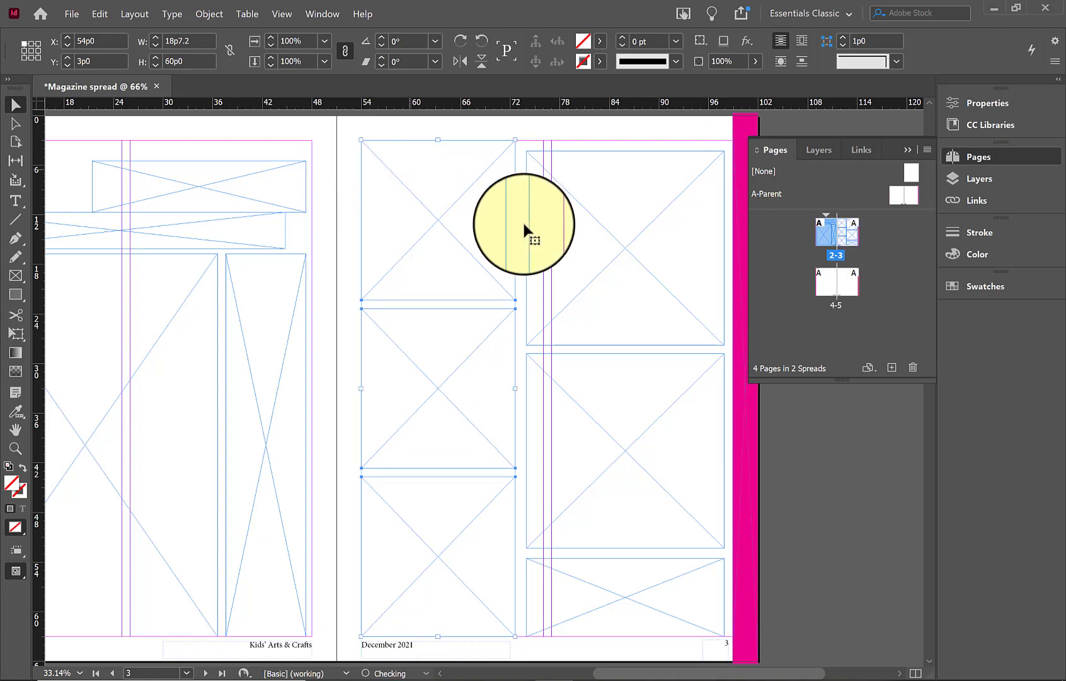
Stretch page 3's three outer-column frames together up to the top margin at X 73p8.4, Y 3p0, sized 24p2.4 by 60p0.
left_click_drag(578, 230, 578, 229)
left_click(596, 314)
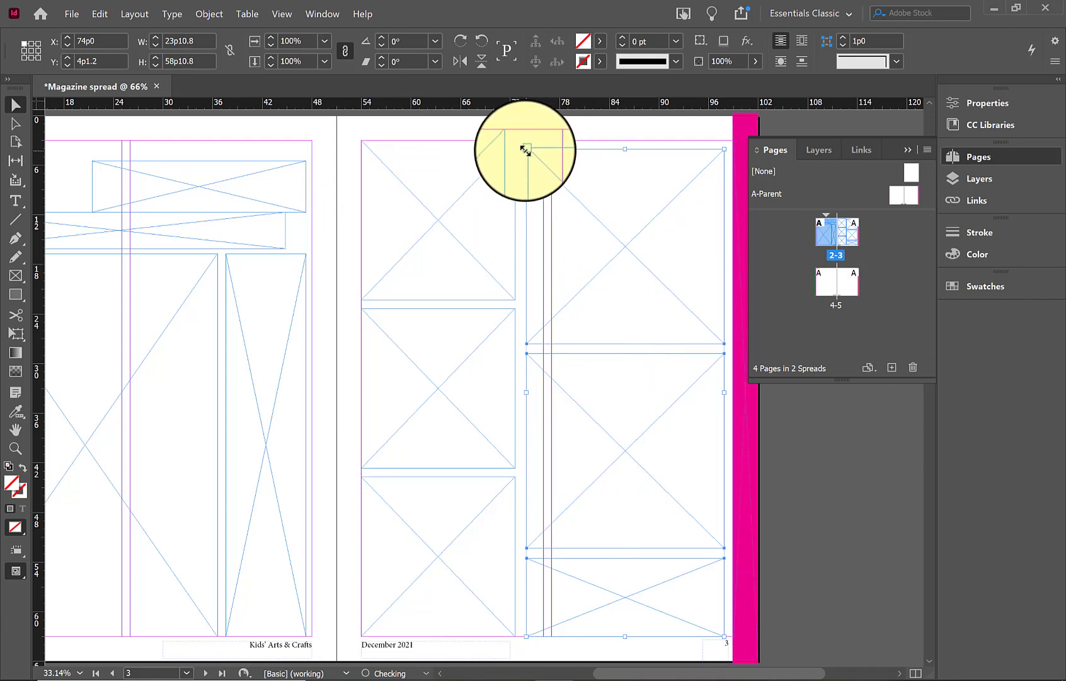
left_click_drag(527, 149, 525, 139)
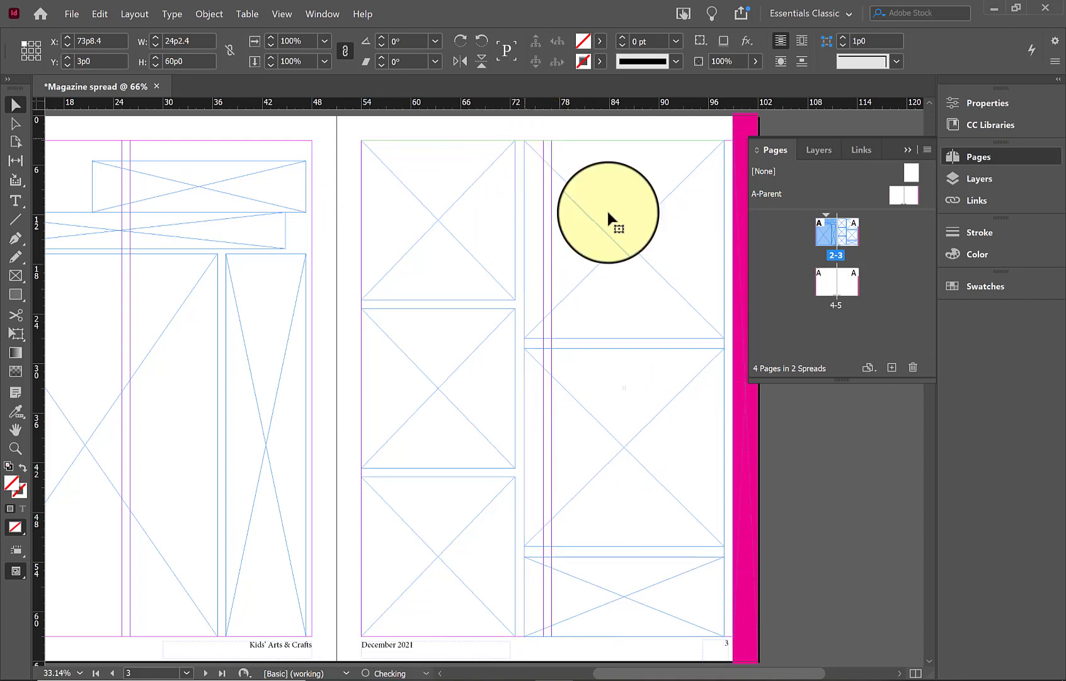
left_click_drag(693, 674, 651, 674)
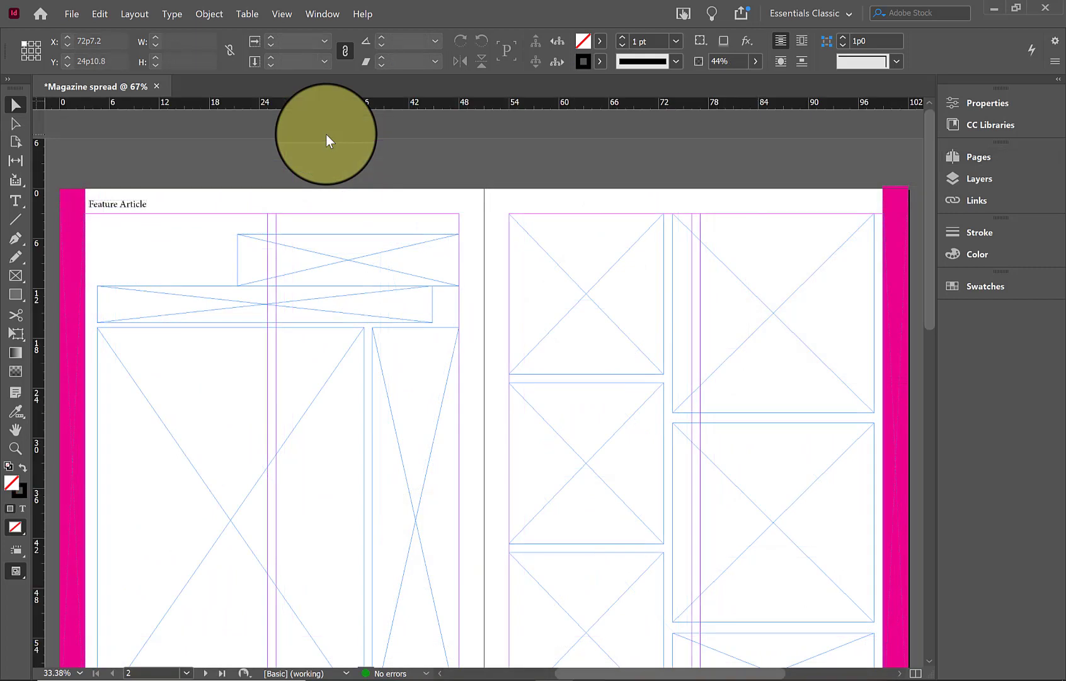
Place the image 20211121_215439 from the Desktop folder mag pics into the large main image frame on page 2.
left_click_drag(929, 173, 927, 201)
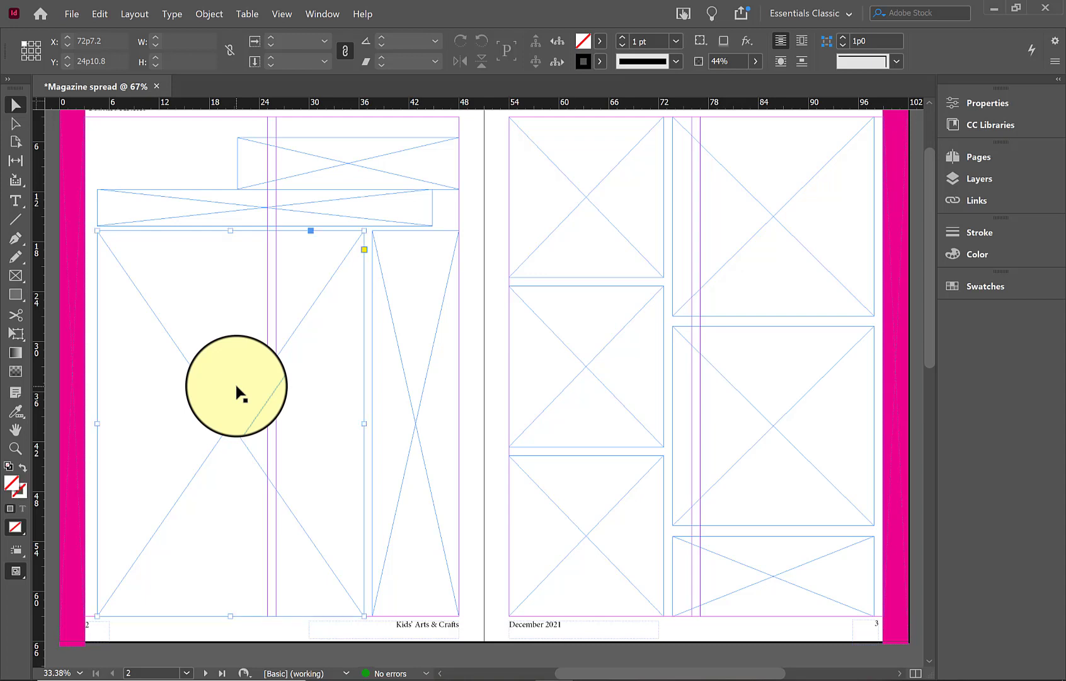
left_click(239, 392)
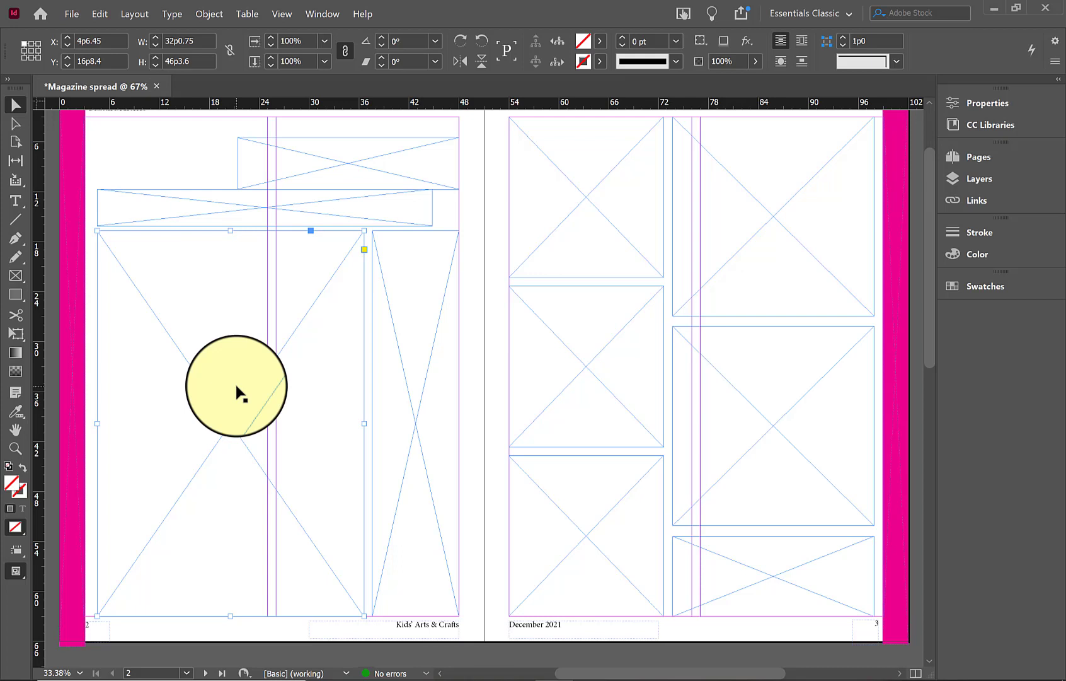
key("ctrl+d")
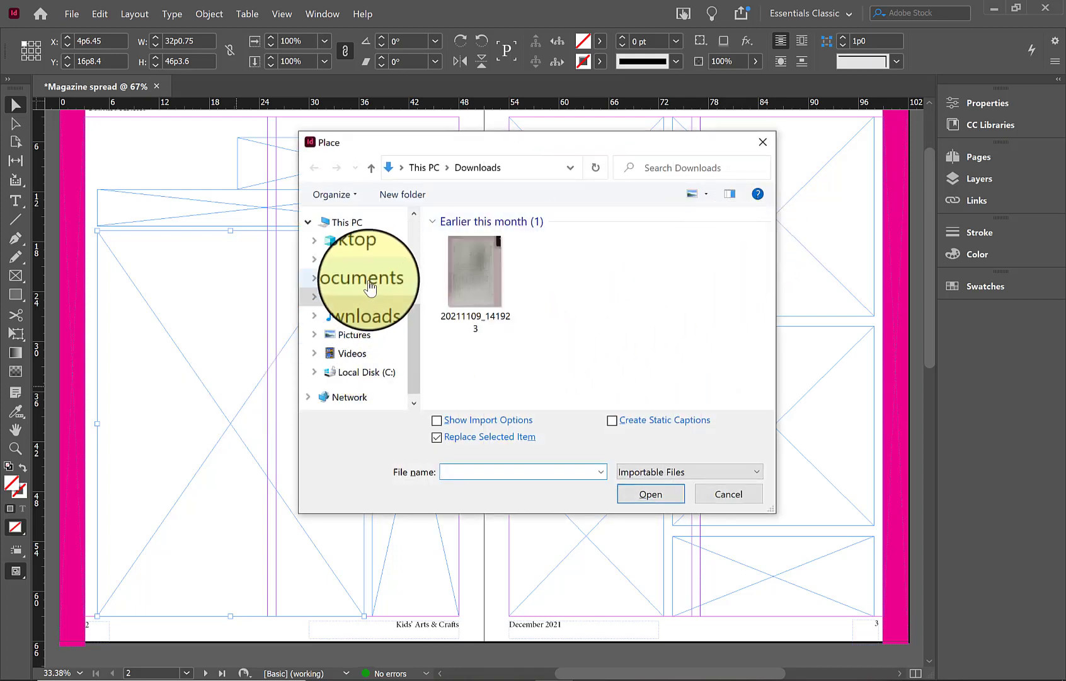
left_click(374, 266)
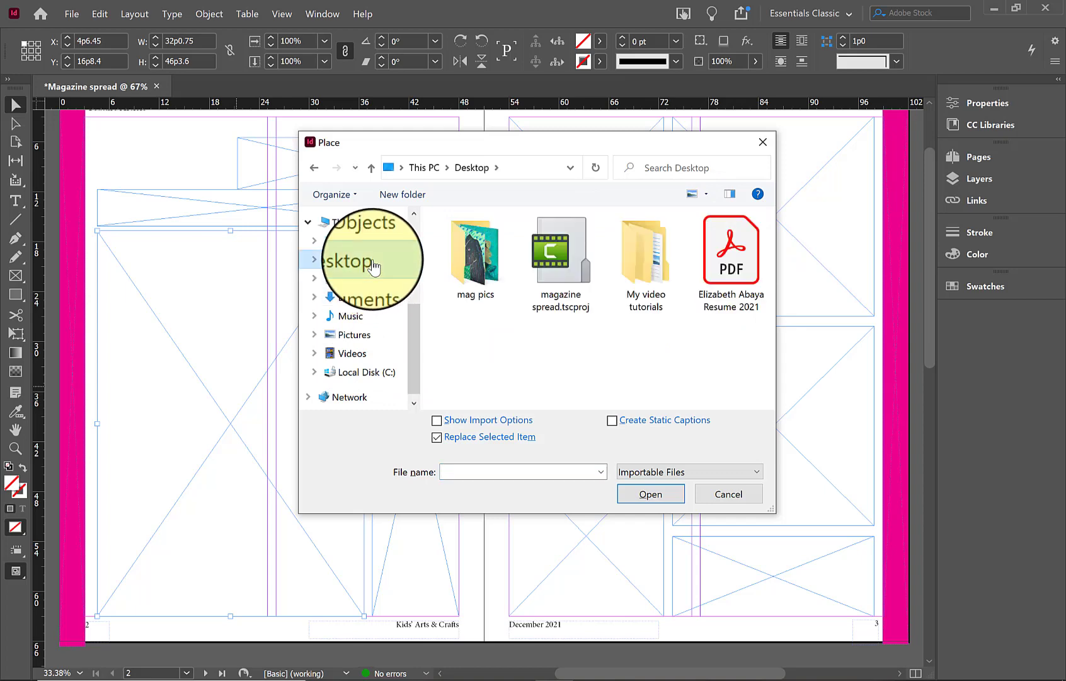
double_click(474, 255)
left_click(474, 236)
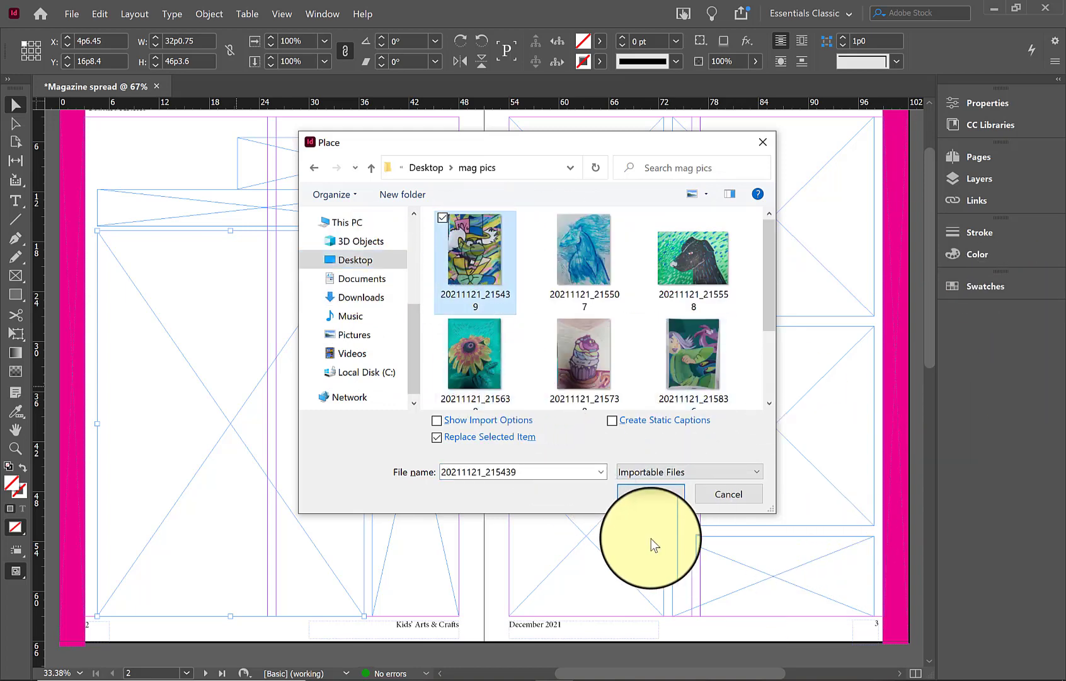
left_click(663, 493)
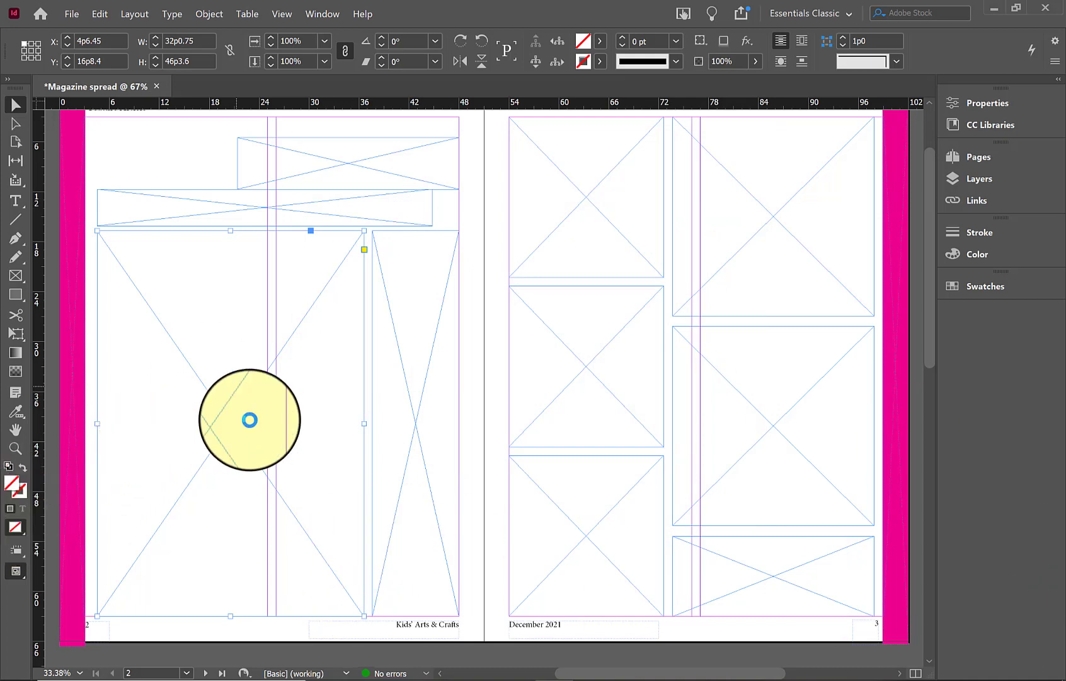
left_click(250, 420)
Place images 20211121_215836, 20211121_215842 and 20211121_215911 from the mag pics folder into page 3's three inner-column frames, in that order from top to bottom.
left_click_drag(250, 419, 598, 233)
scroll(597, 246, "down", 3)
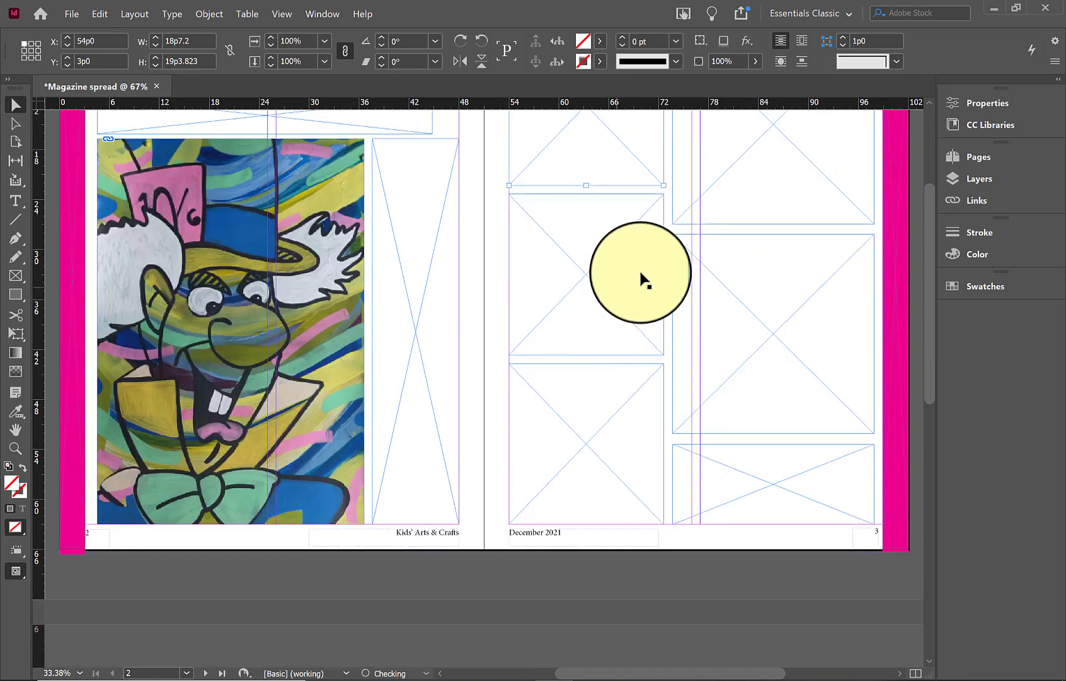
scroll(929, 355, "up", 2)
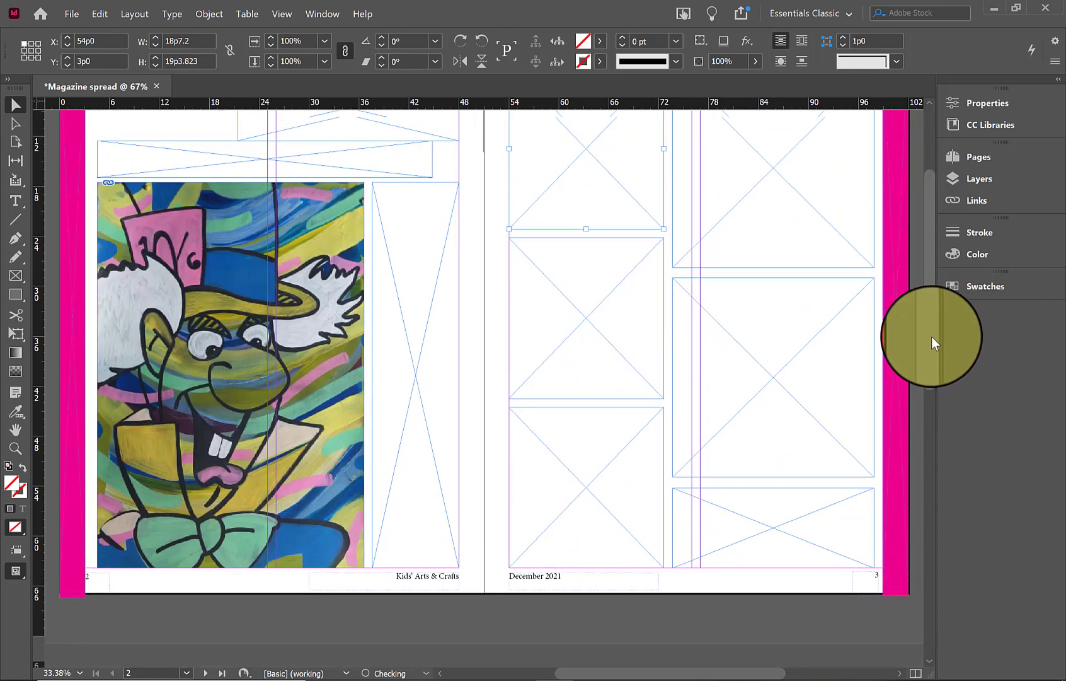
scroll(933, 330, "up", 2)
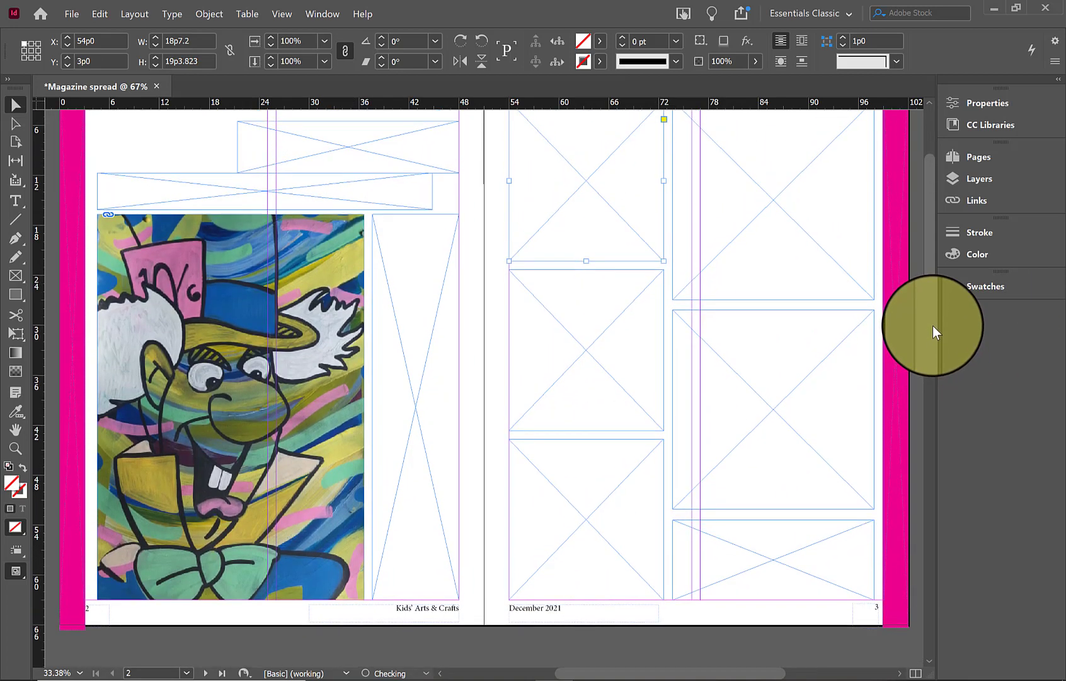
scroll(934, 325, "up", 1)
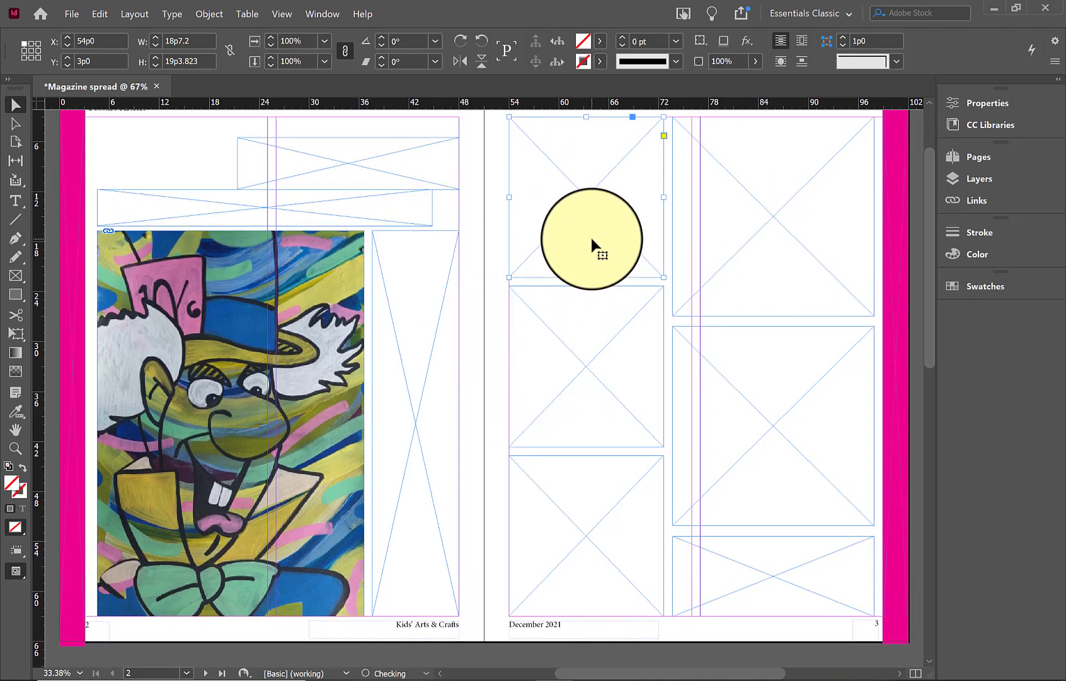
left_click_drag(591, 237, 608, 220)
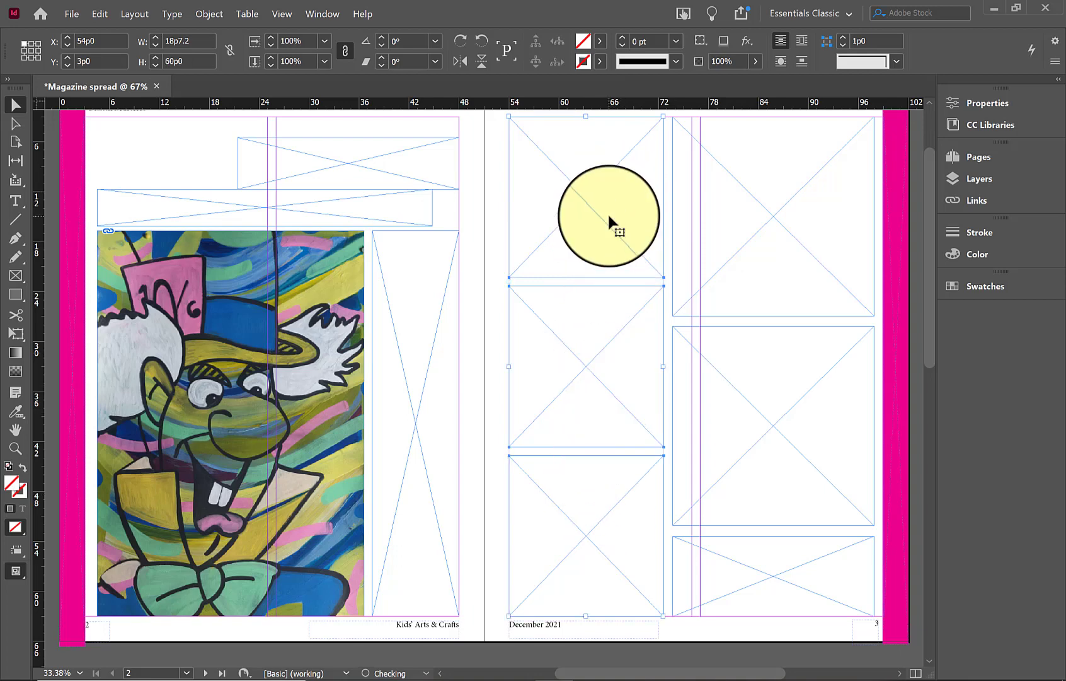
key("ctrl+d")
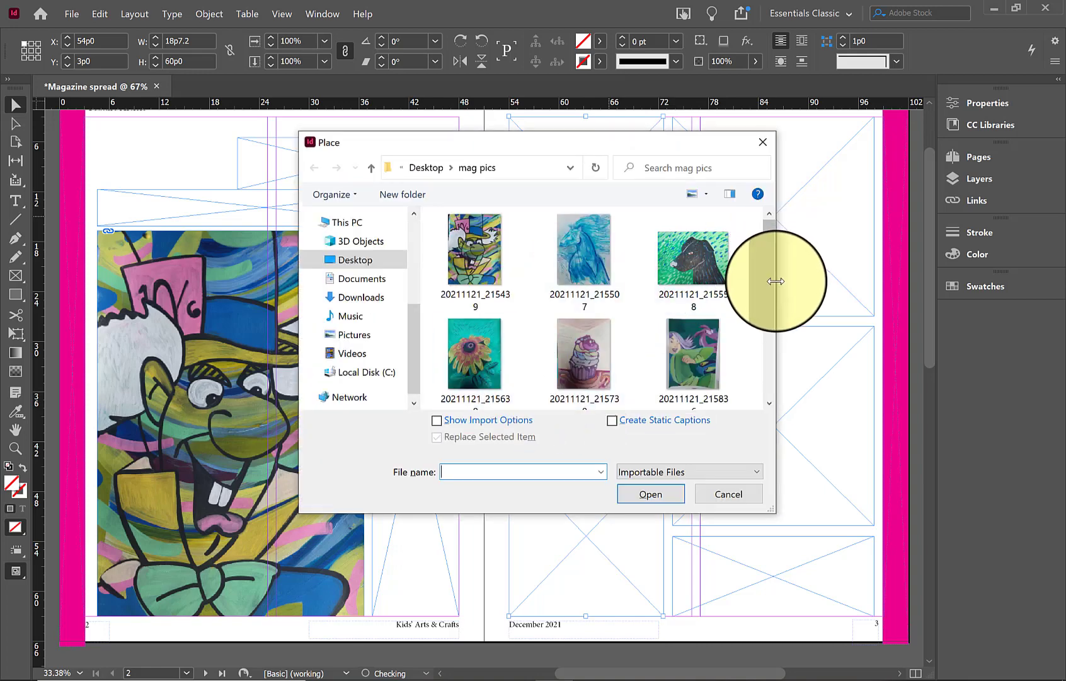
left_click_drag(768, 304, 762, 361)
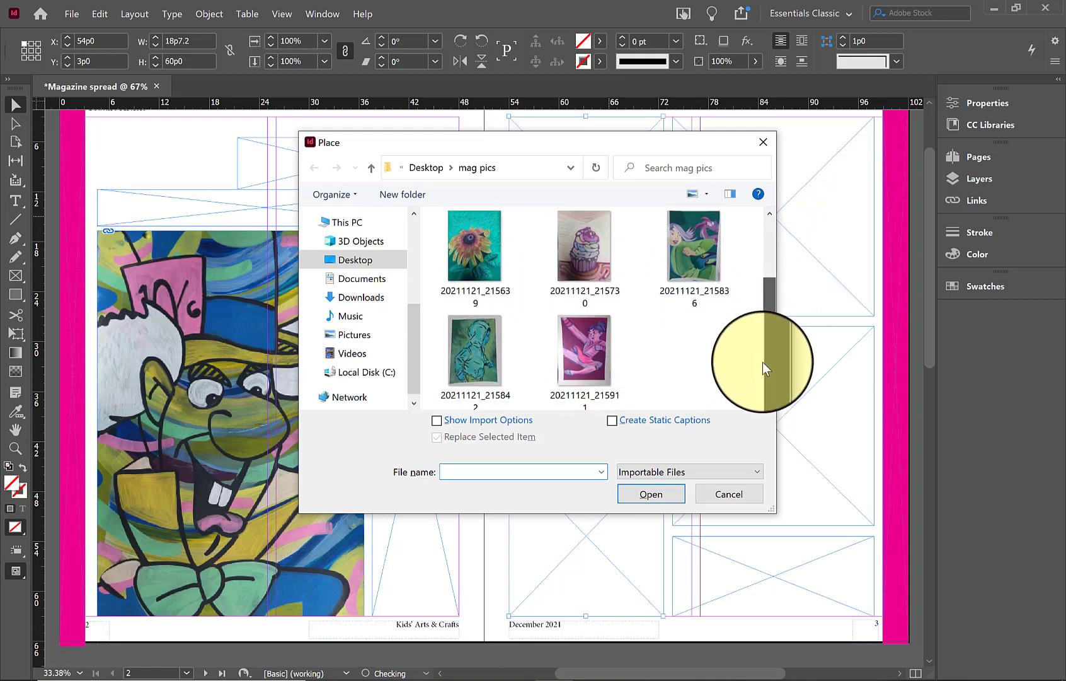
key("ctrl+a")
left_click(651, 494)
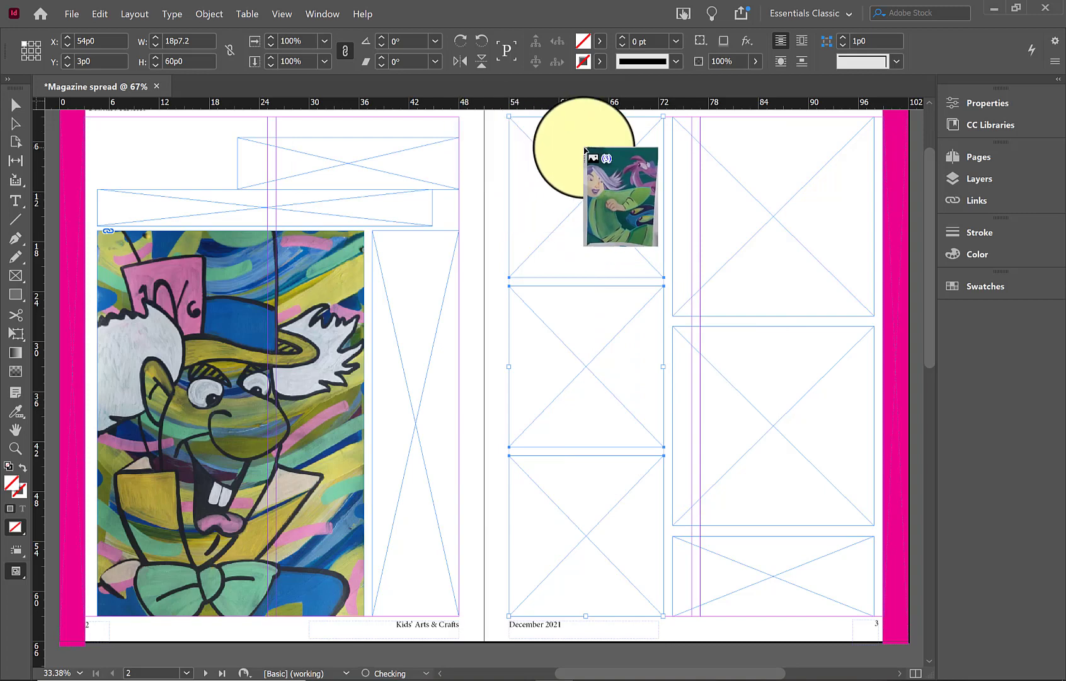
left_click(565, 338)
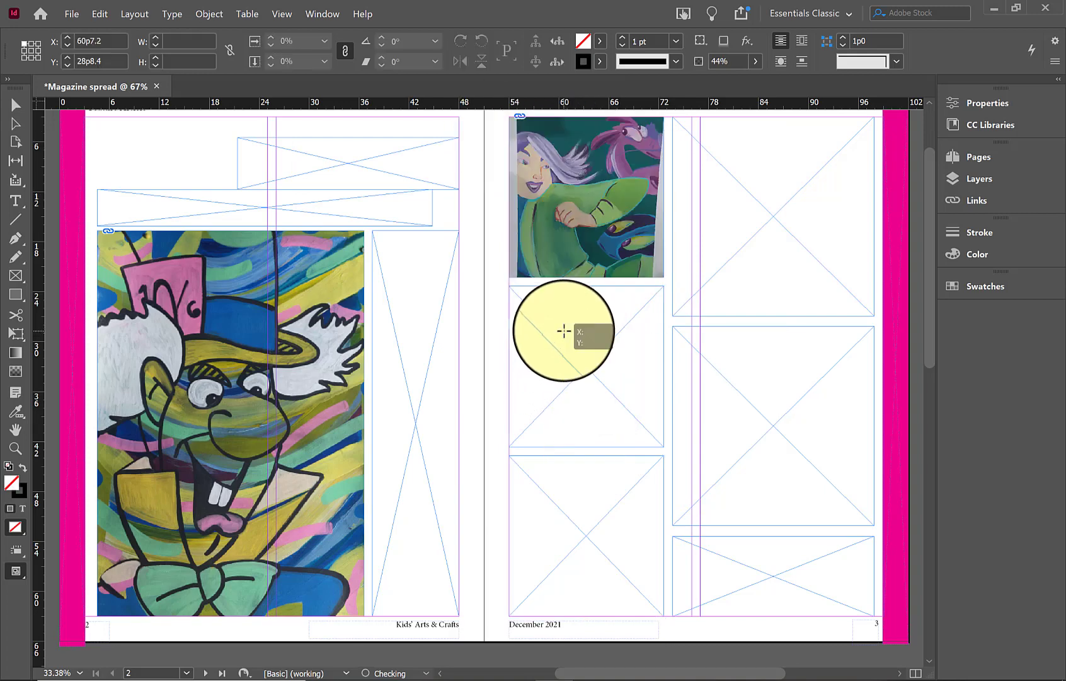
left_click(565, 513)
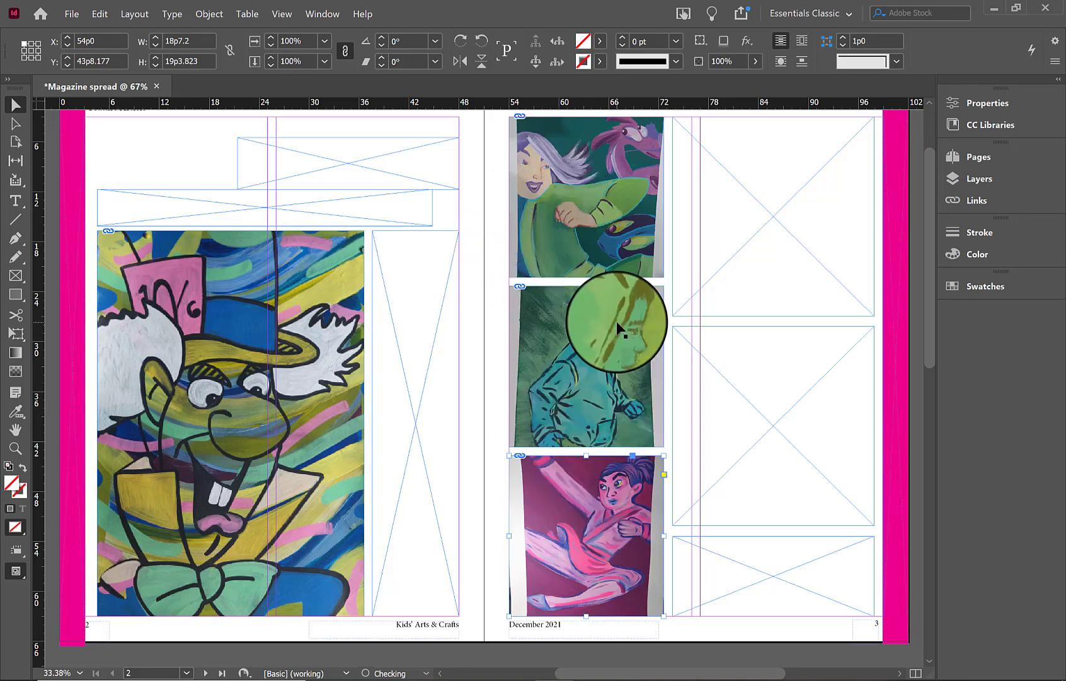
Enlarge page 3's top inner-column image within its frame to about 27p2.4 by 21p7.8 and shift it to crop out the pale side edges.
scroll(580, 182, "up", 1)
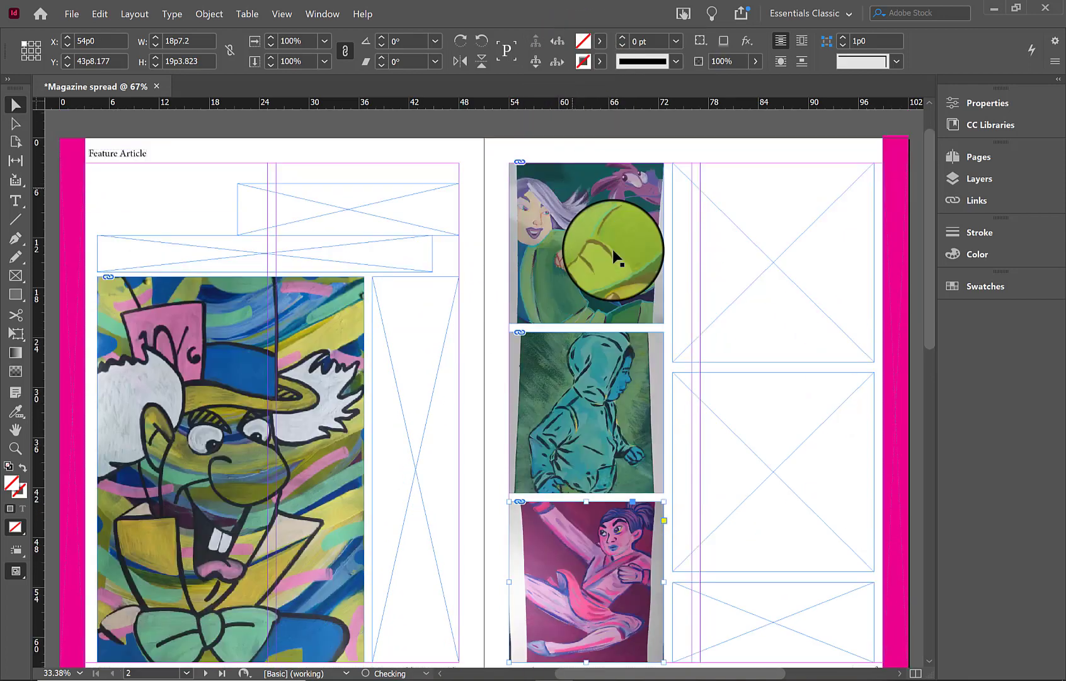
scroll(612, 249, "down", 1)
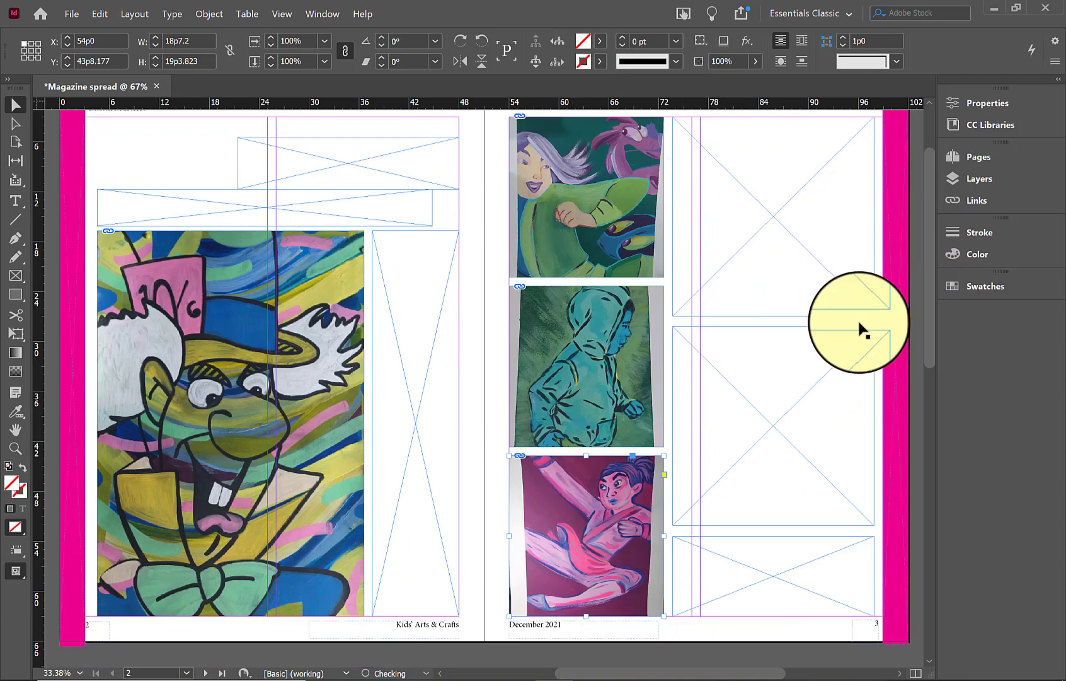
left_click(585, 196)
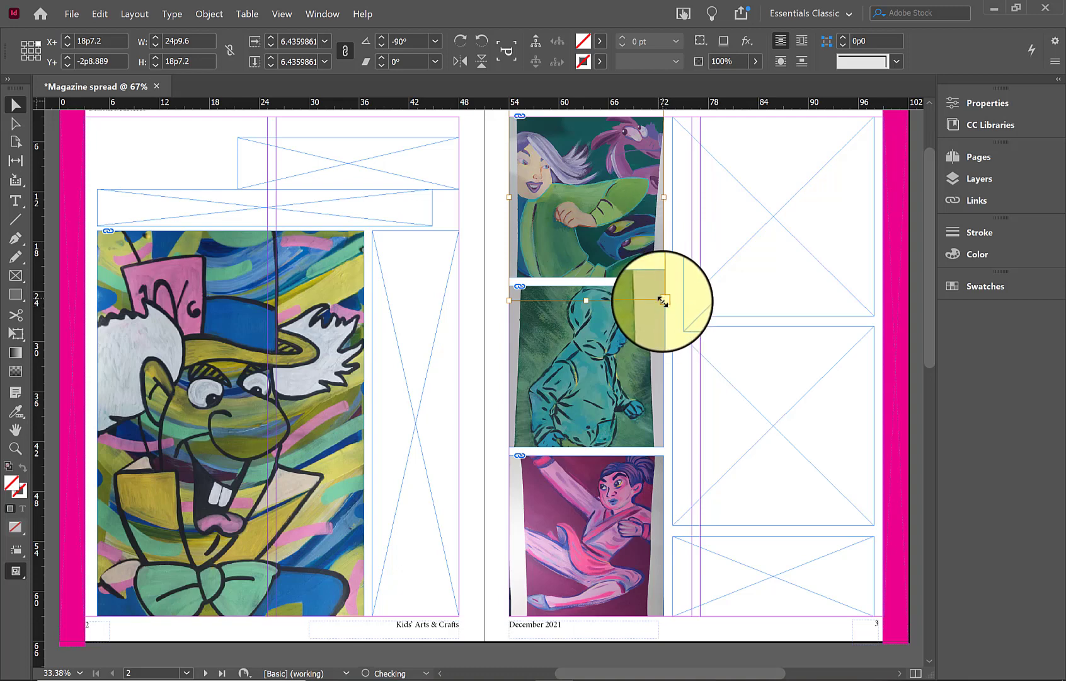
left_click_drag(663, 300, 678, 310)
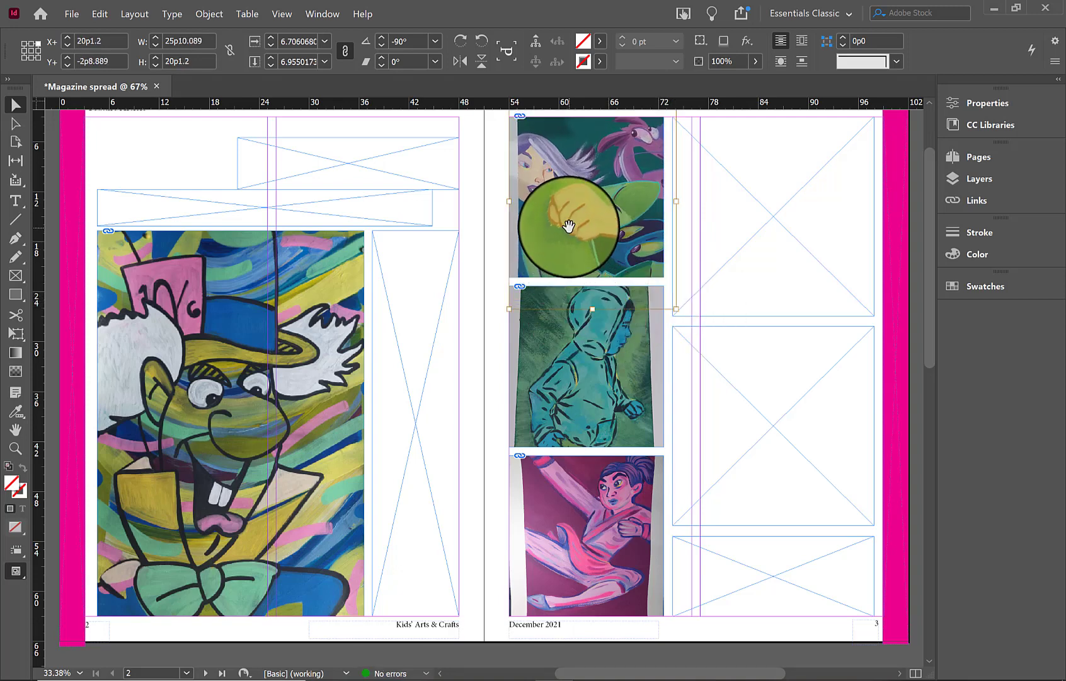
left_click_drag(569, 225, 559, 224)
left_click_drag(500, 305, 487, 316)
left_click_drag(576, 251, 564, 246)
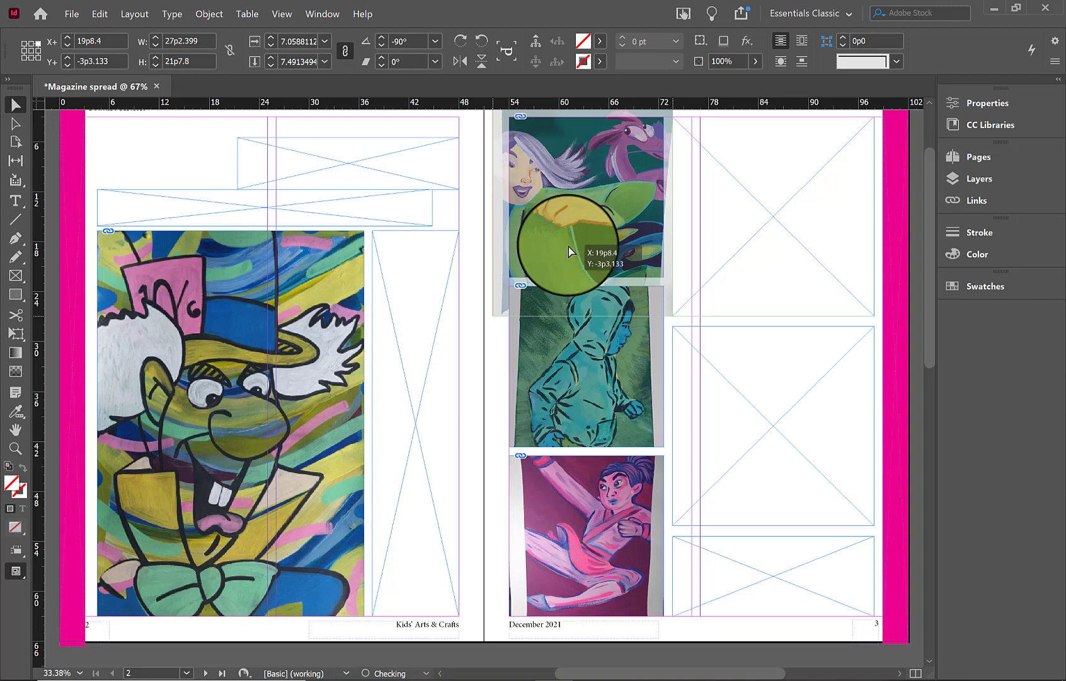
left_click_drag(568, 247, 569, 246)
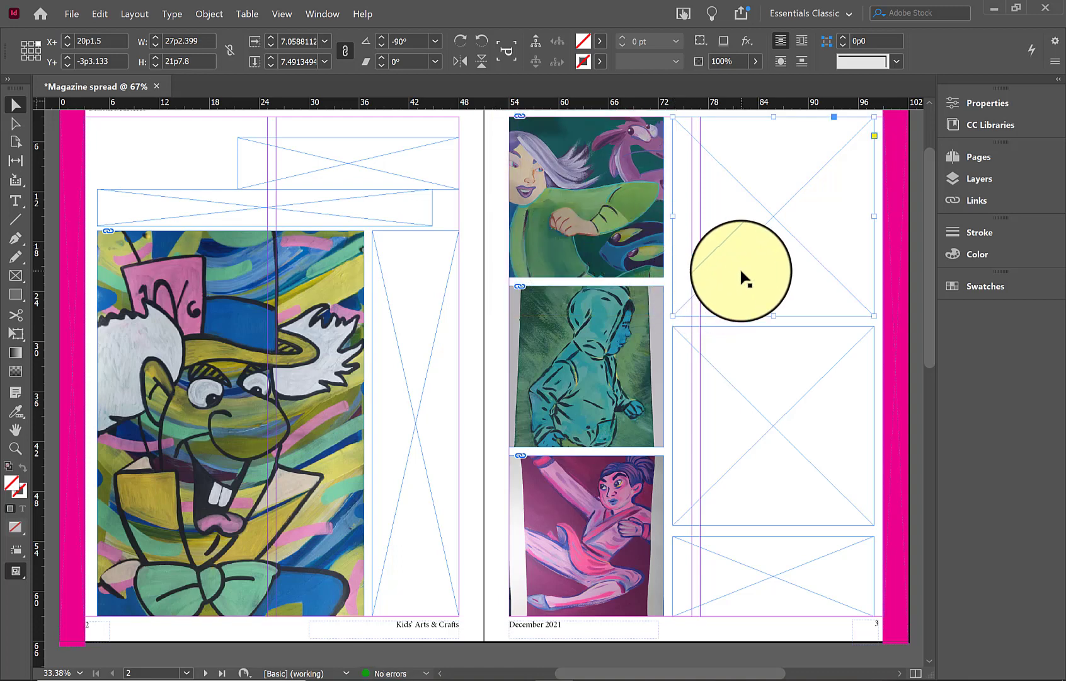
Enlarge and reposition page 3's middle and bottom inner-column images within their frames to crop out their pale side edges.
left_click(614, 403)
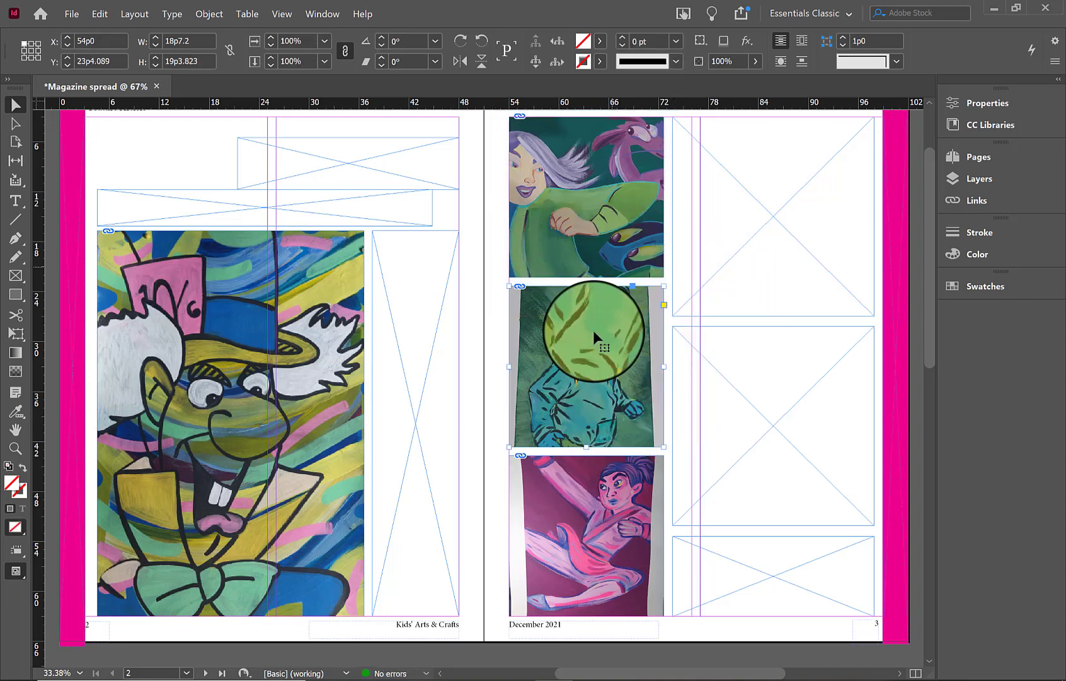
left_click(592, 362)
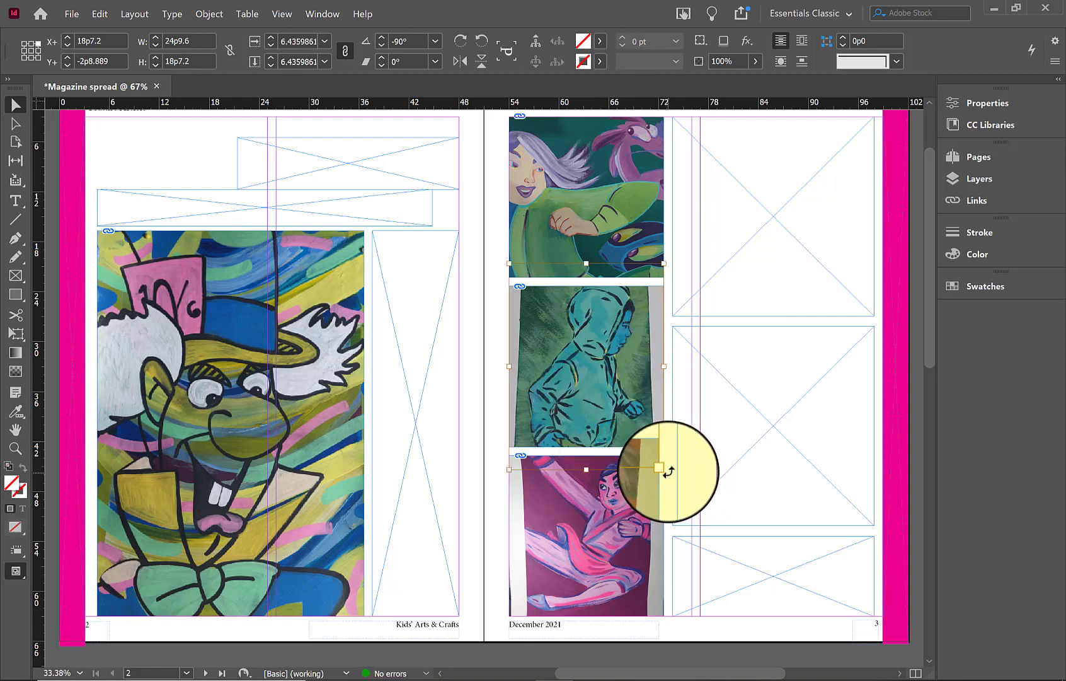
left_click_drag(663, 470, 682, 492)
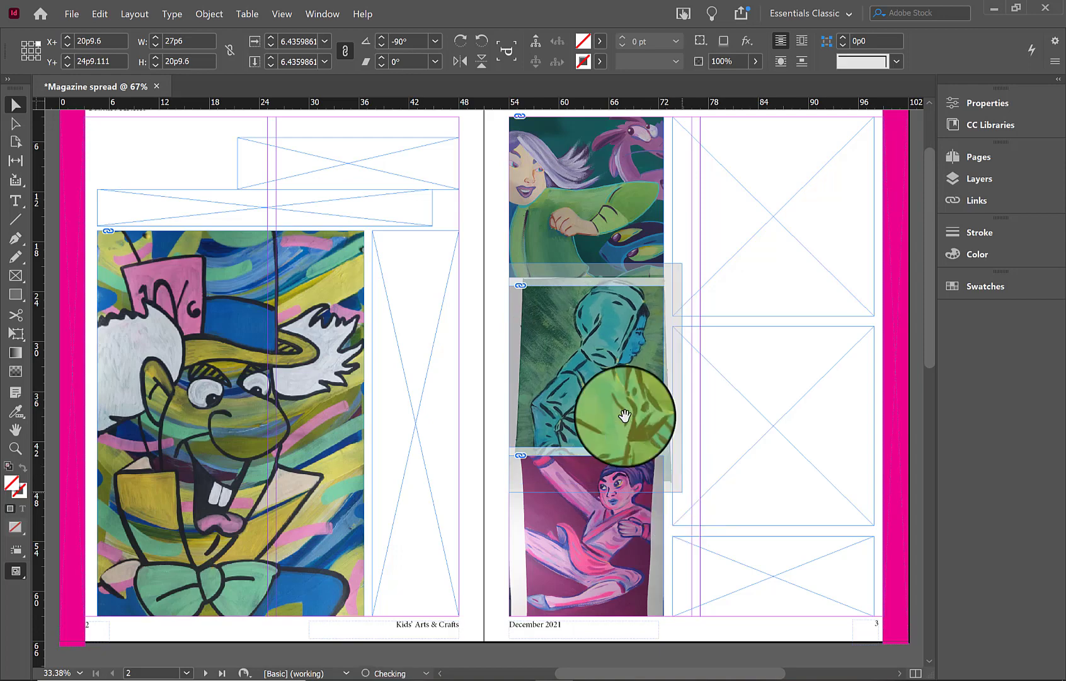
left_click_drag(577, 395, 528, 459)
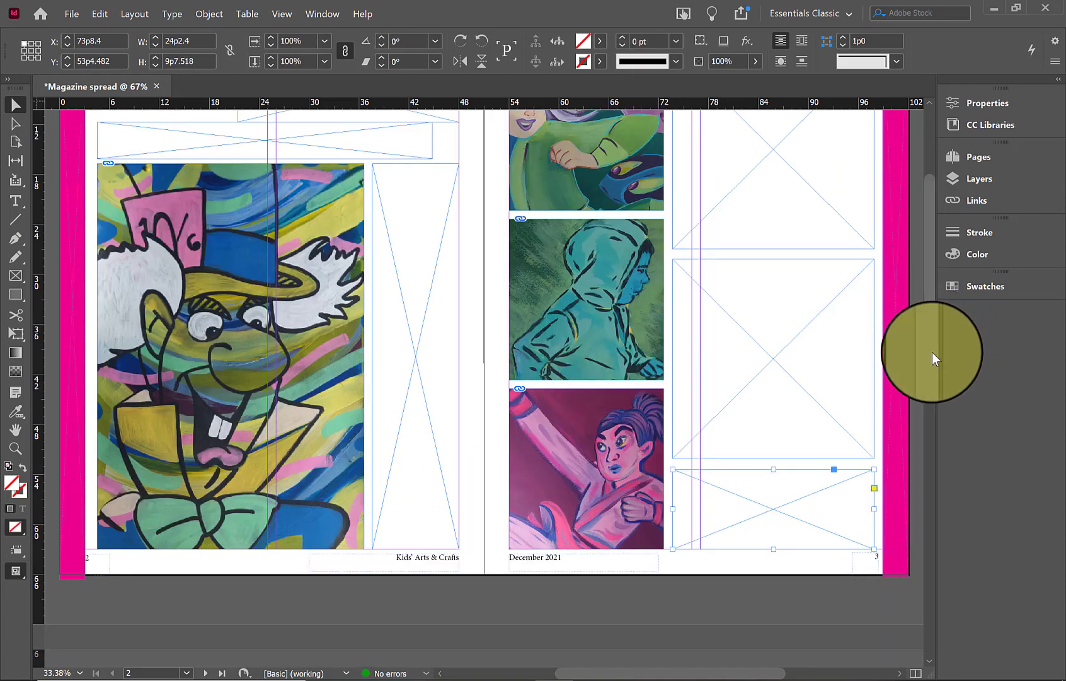
Delete page 3's middle outer-column frame and extend the top one down over its space to 24p2.4 by 49p0.
left_click_drag(932, 352, 937, 309)
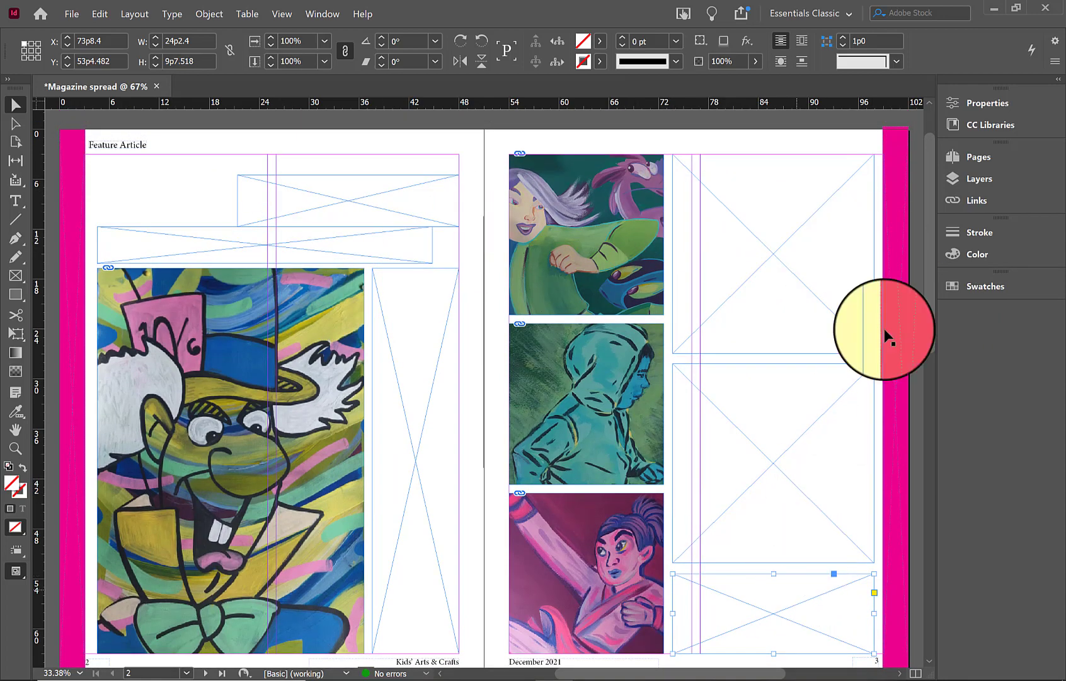
scroll(928, 255, "down", 1)
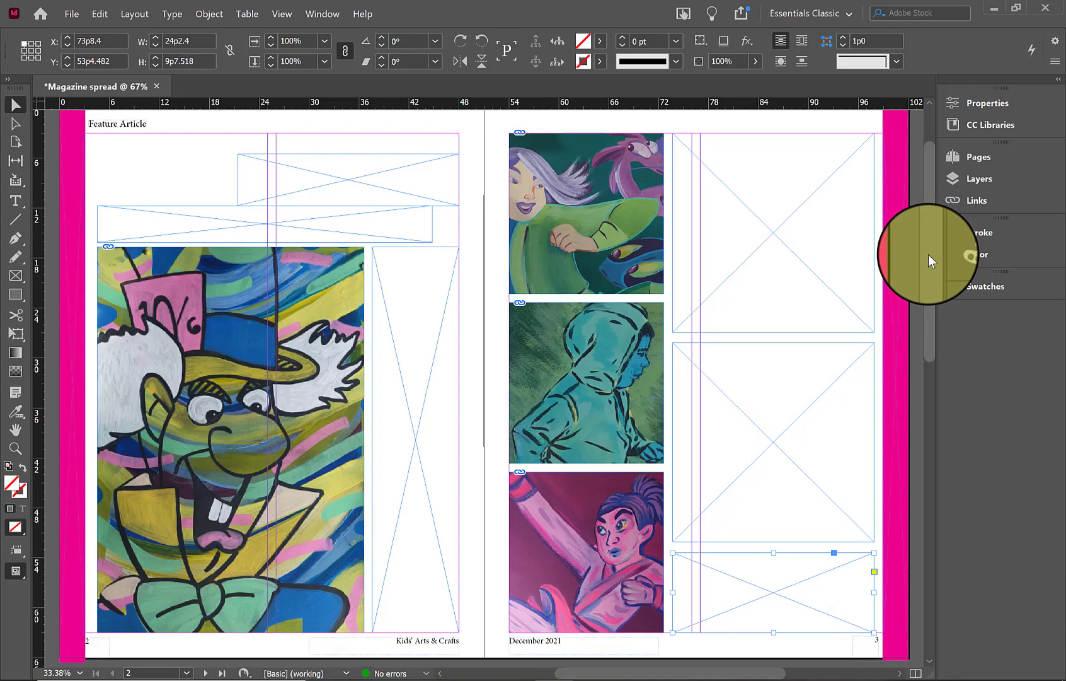
scroll(928, 255, "left", 3)
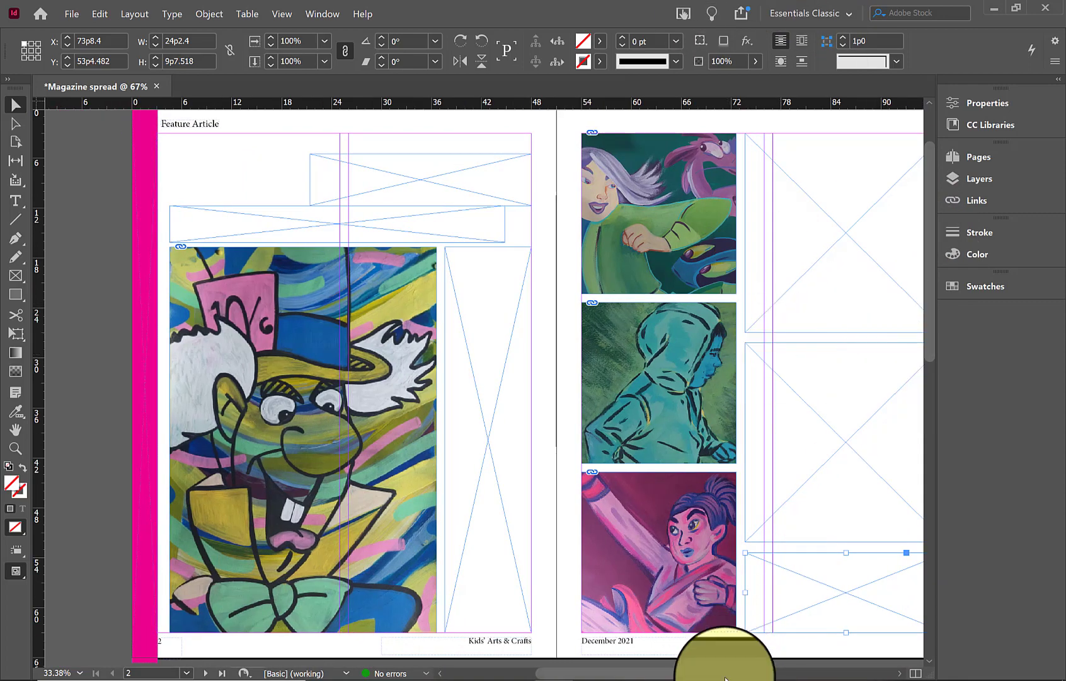
left_click_drag(726, 678, 751, 678)
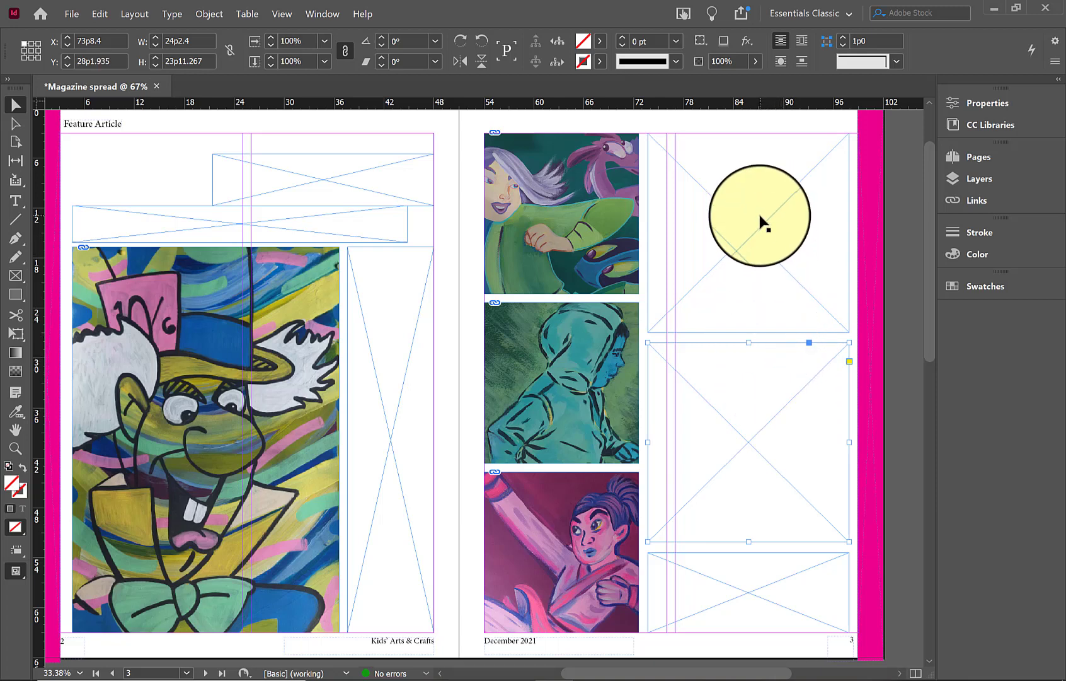
left_click(759, 220)
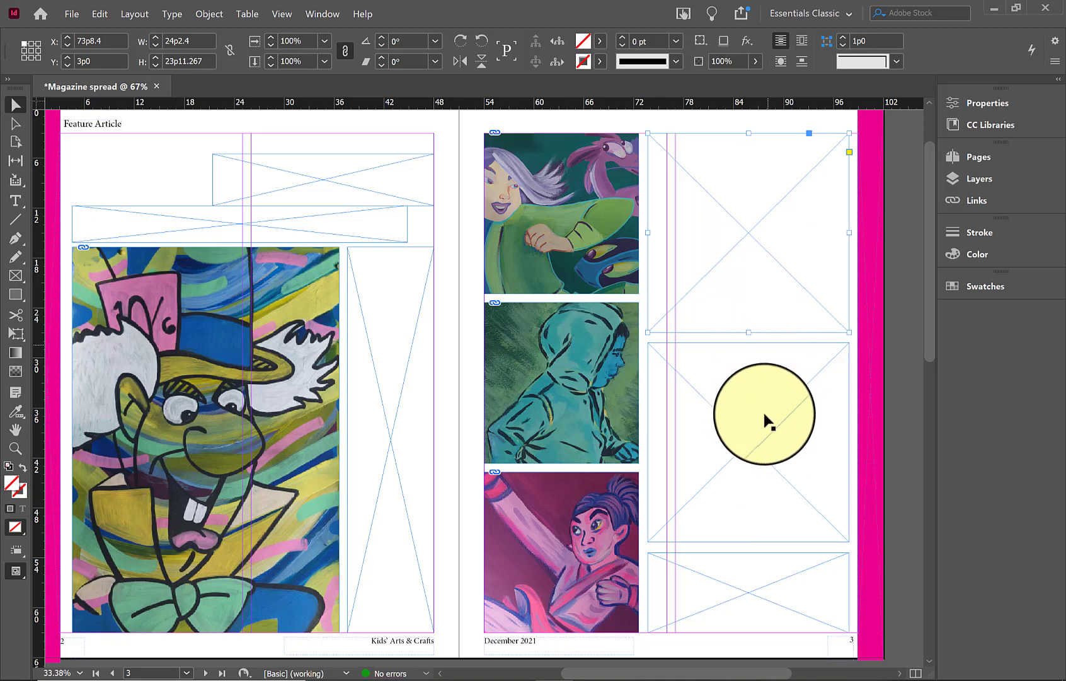
left_click(761, 368)
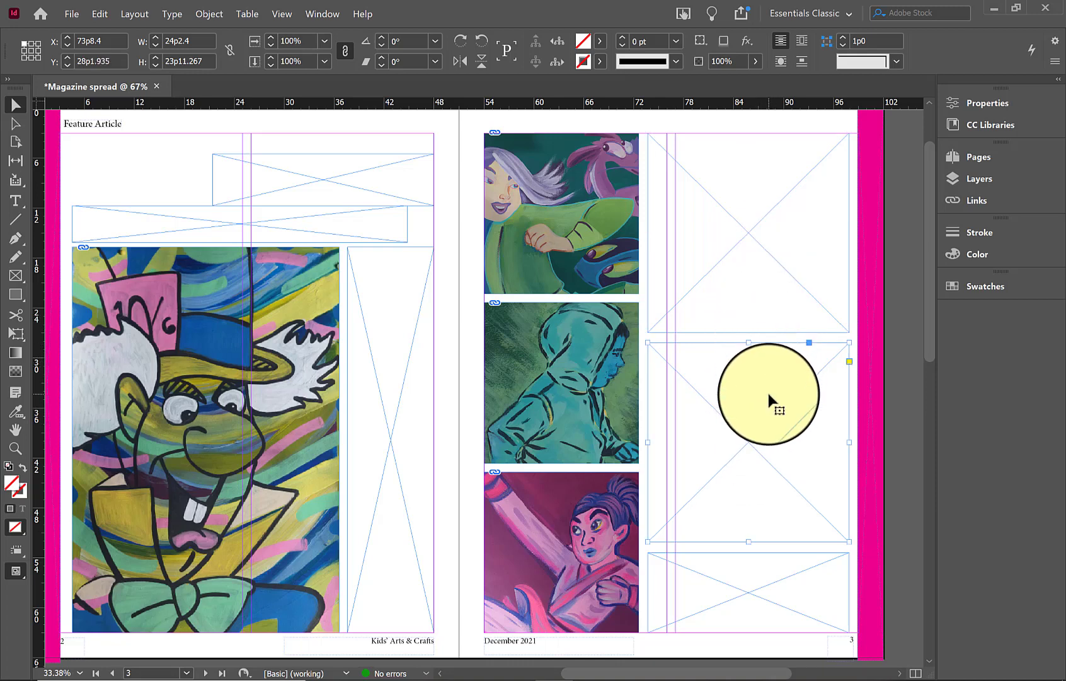
key("Delete")
left_click(769, 303)
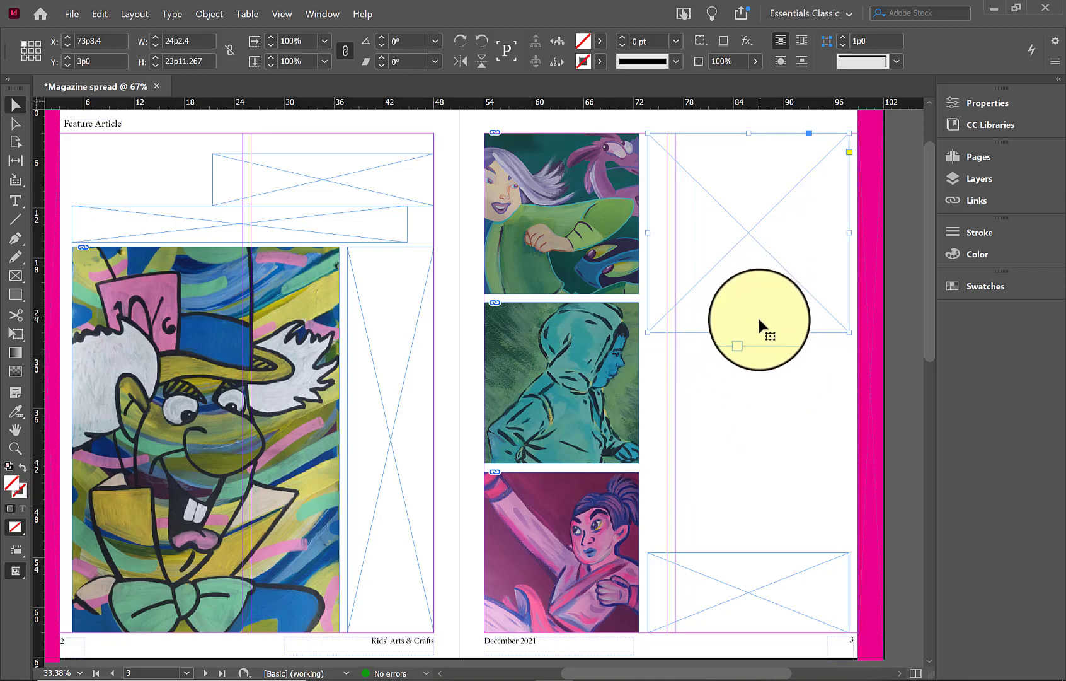
left_click_drag(749, 332, 745, 541)
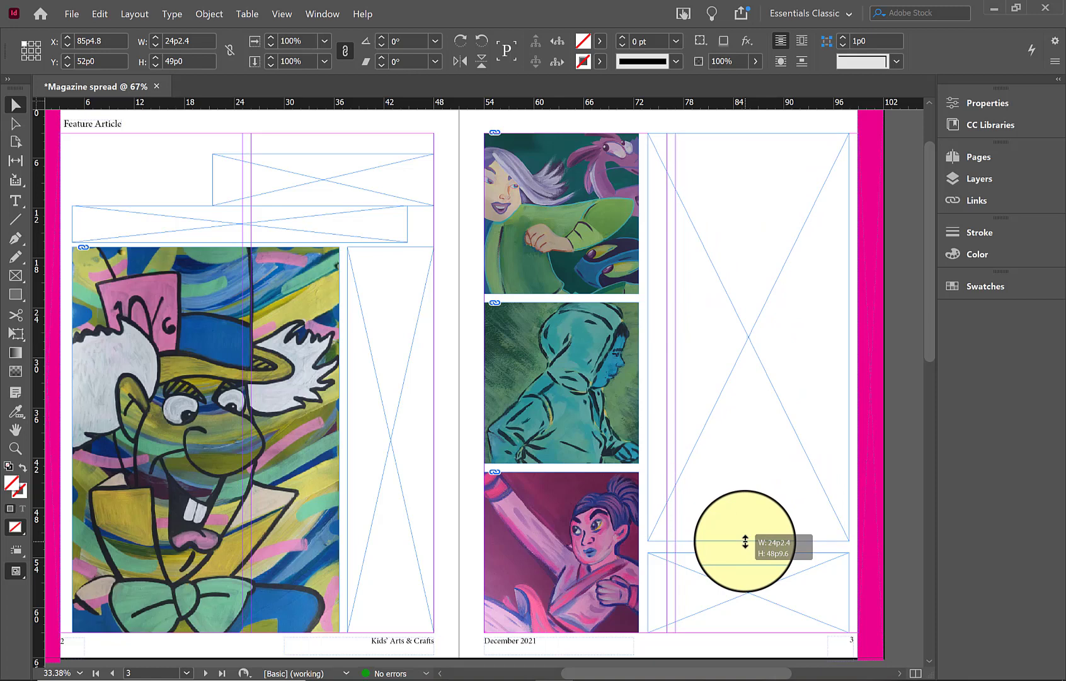
left_click_drag(746, 541, 746, 541)
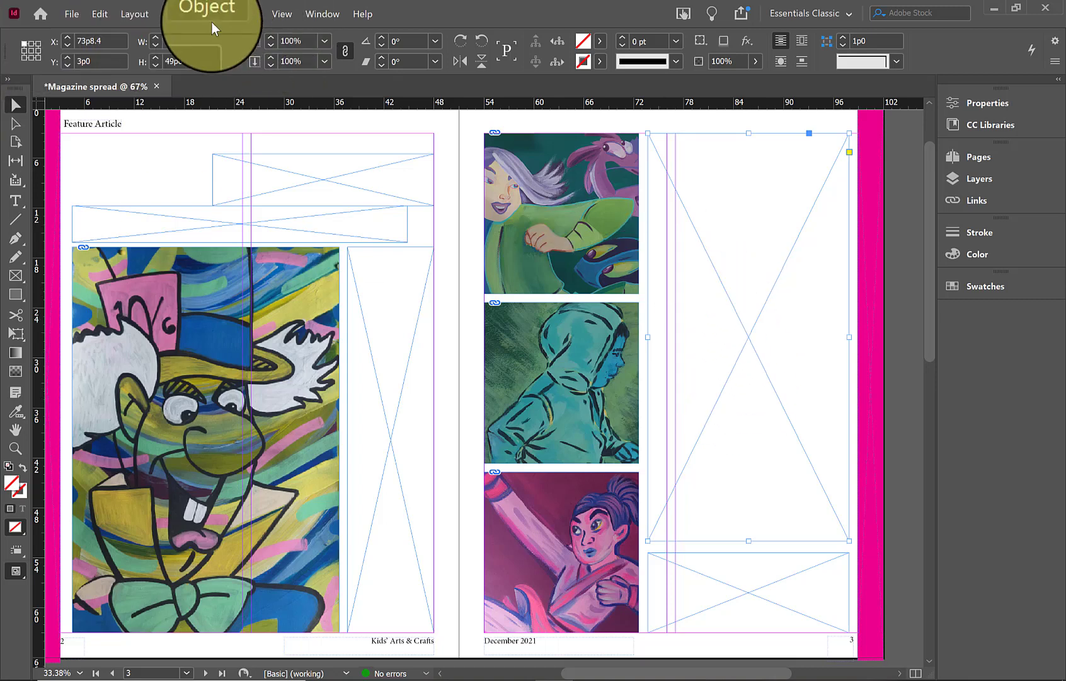
Convert page 3's tall outer-column frame to a text frame and fill it with placeholder text.
left_click(180, 13)
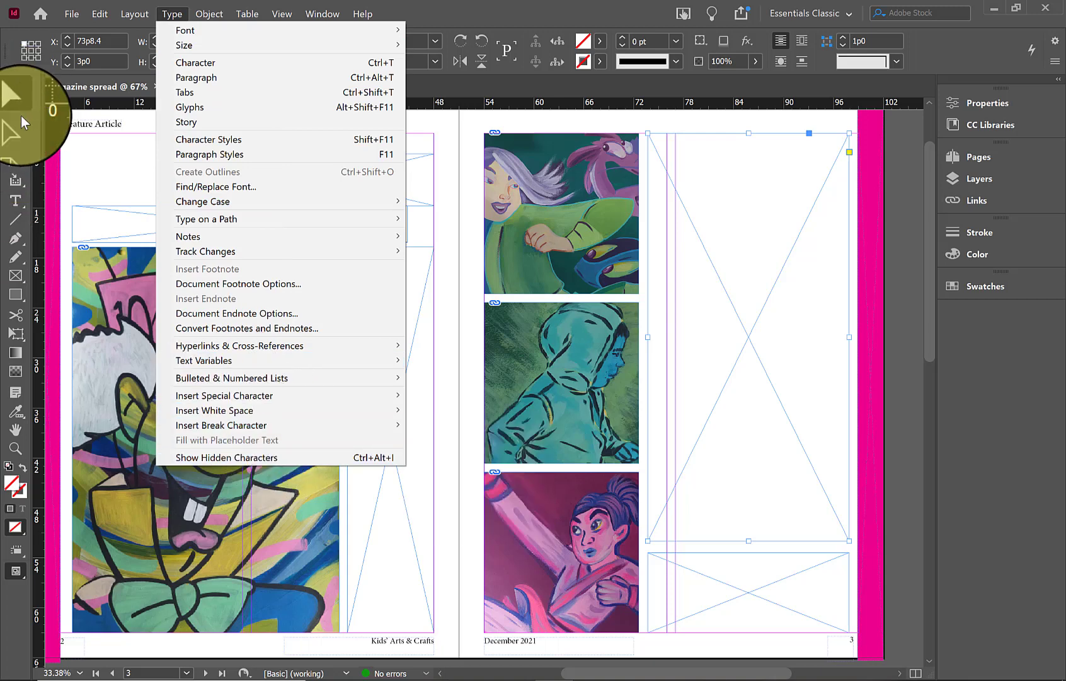
left_click(16, 202)
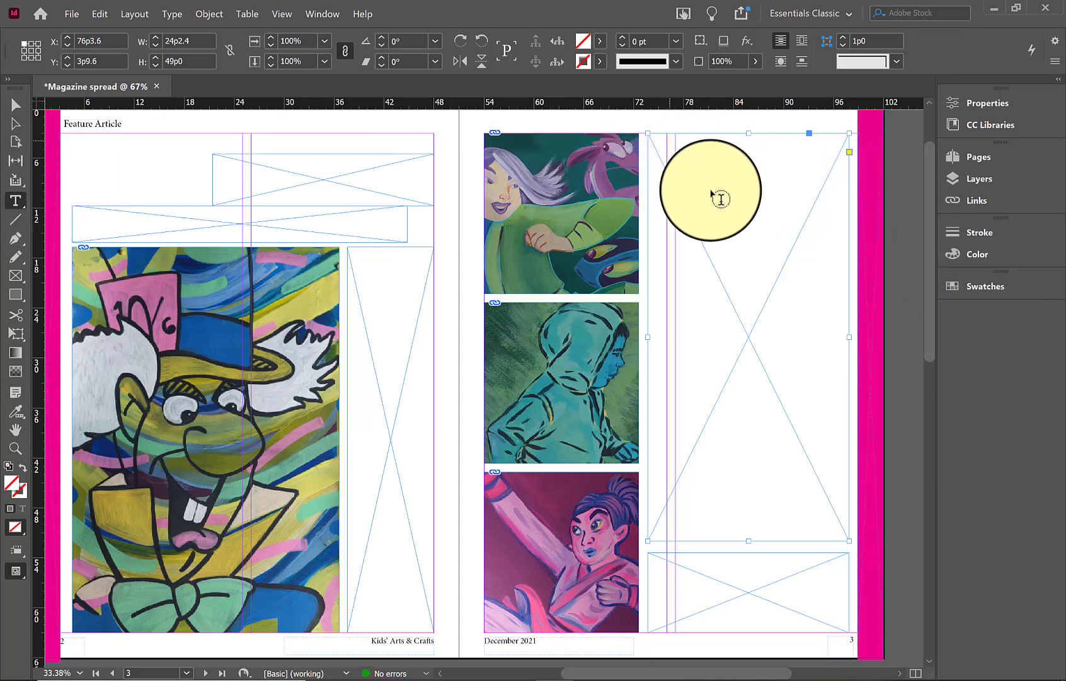
left_click(187, 20)
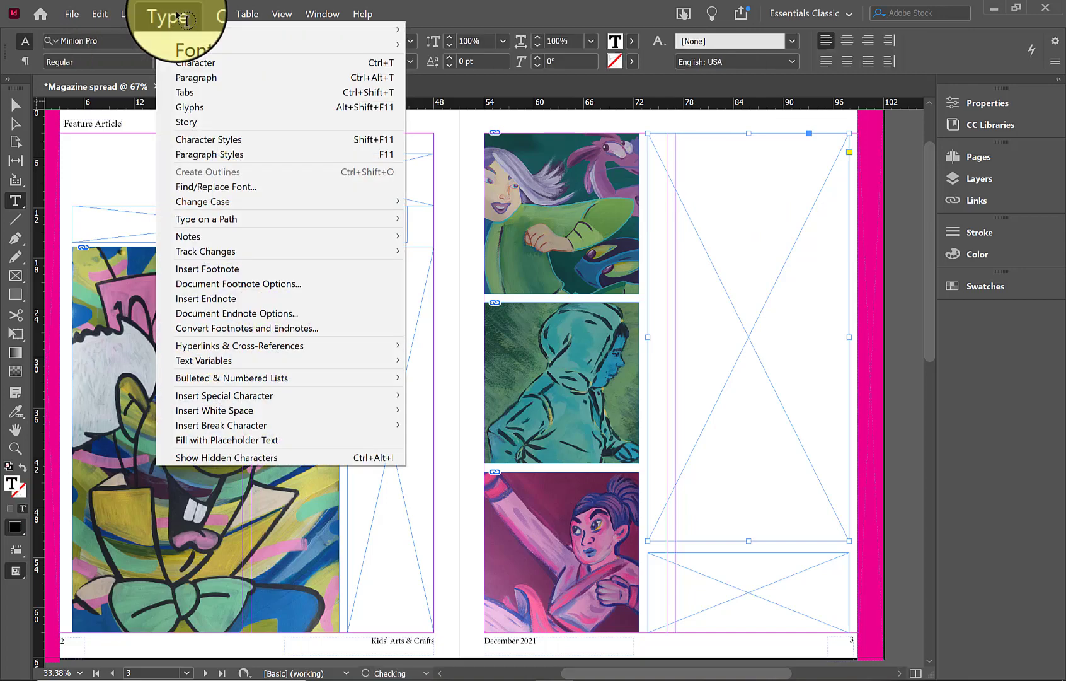
left_click(290, 443)
Turn the narrow frame beside page 2's main image into a text frame and fill it with placeholder text.
left_click(11, 107)
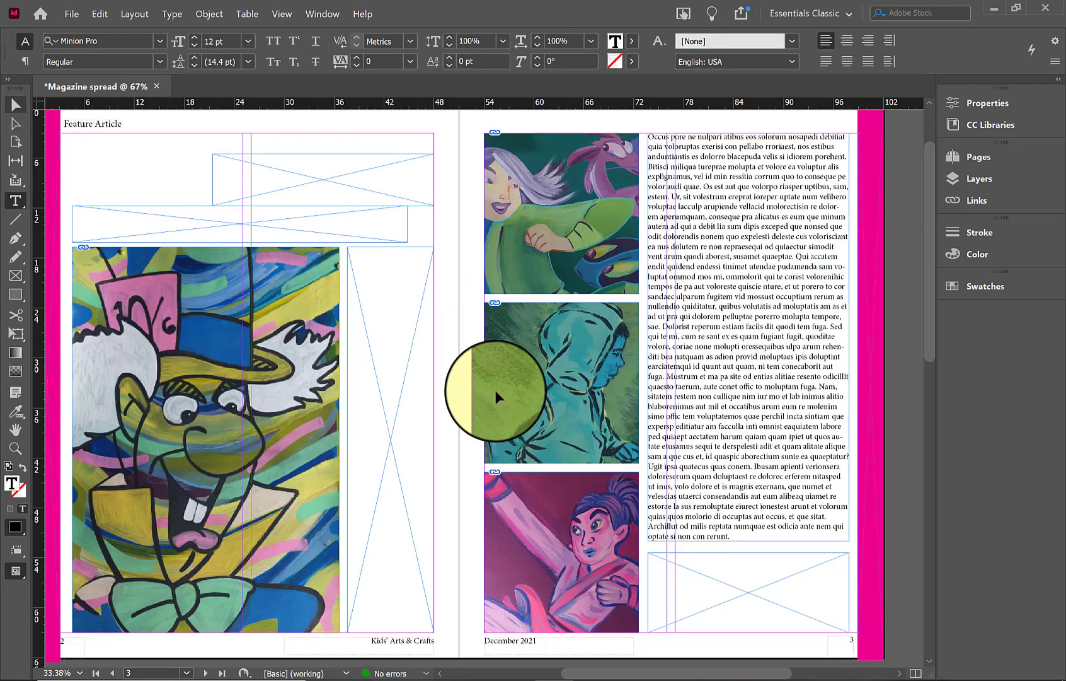
left_click(396, 340)
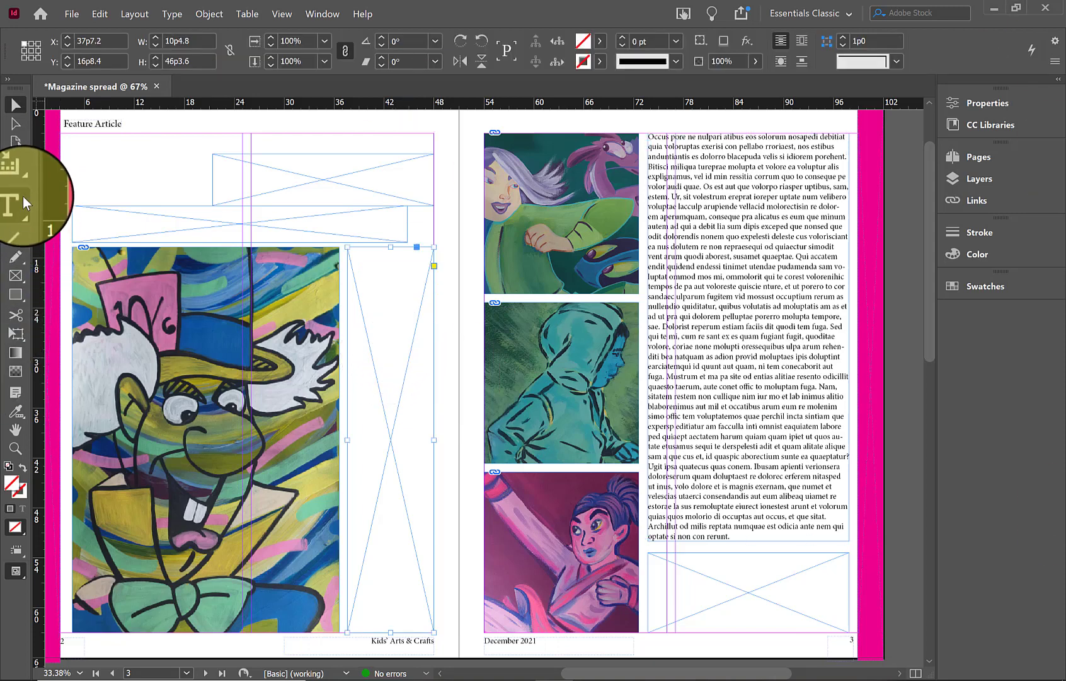
left_click(16, 203)
left_click(381, 323)
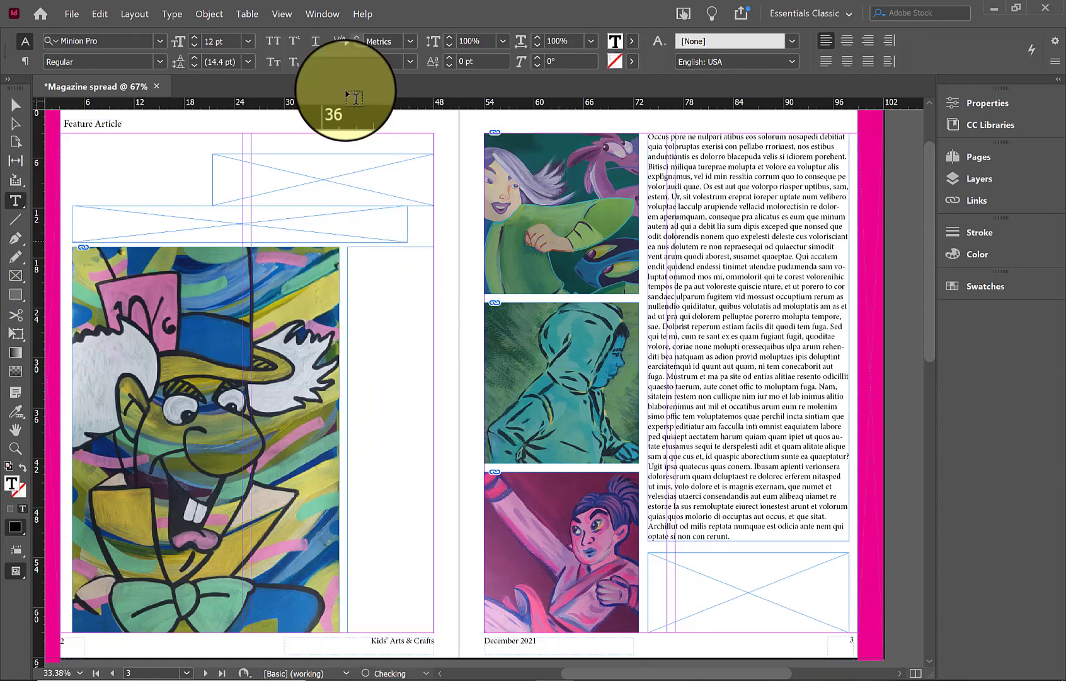
left_click(164, 13)
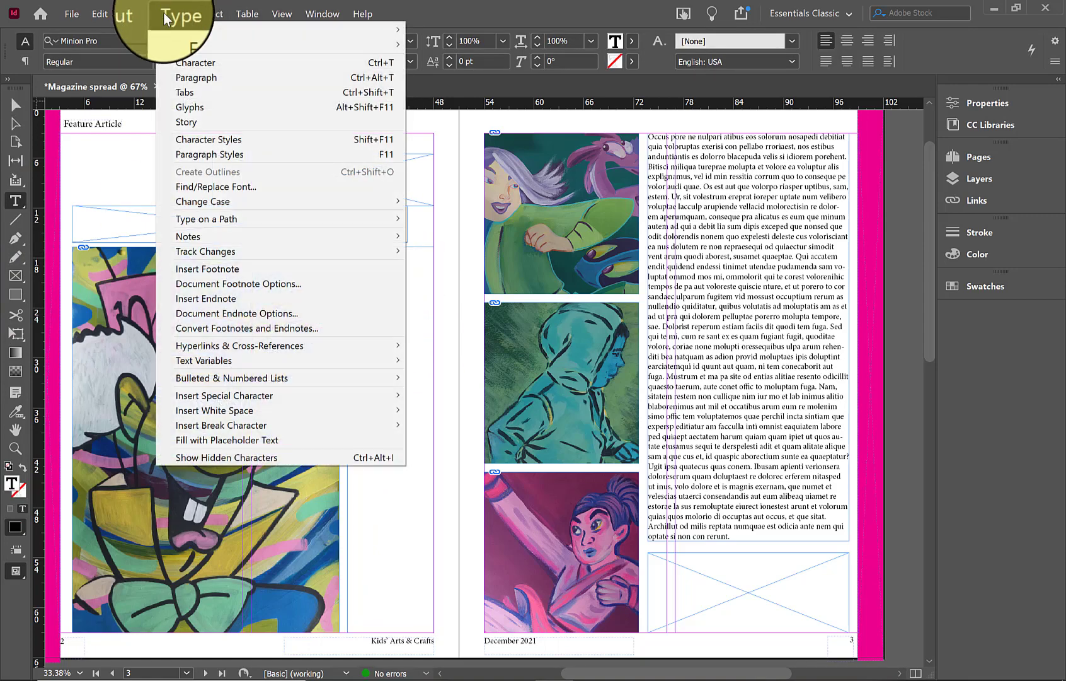
left_click(248, 442)
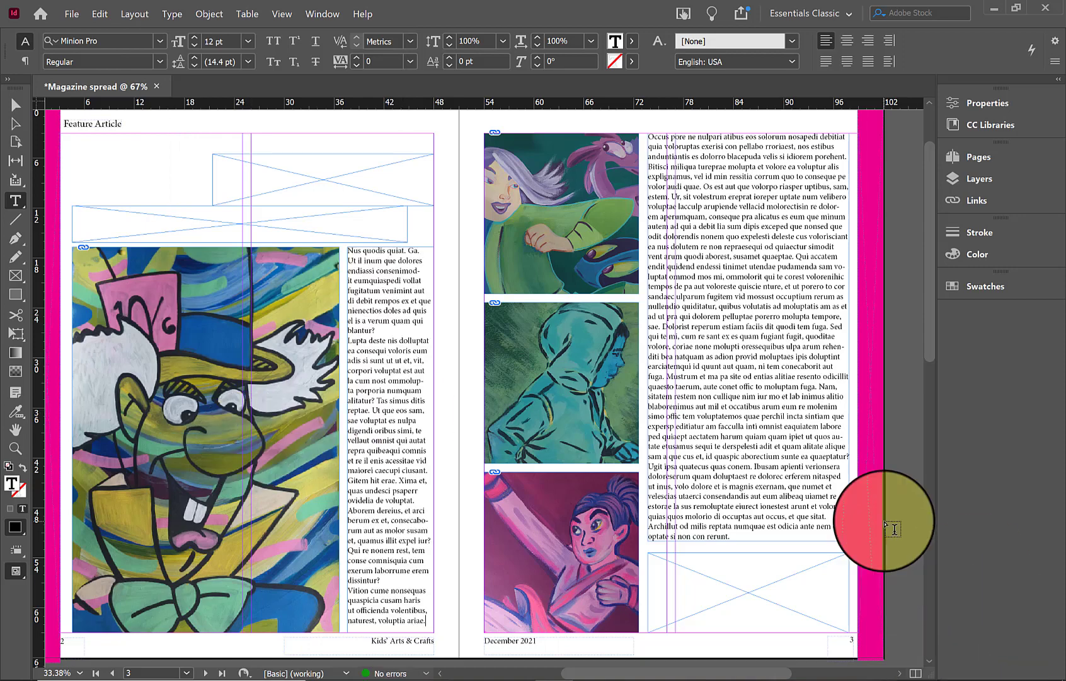
Enter the pull quote “My paintings reflect my love and reimagining of Disney movies.” in page 3's lower outer-column frame.
scroll(819, 526, "up", 2)
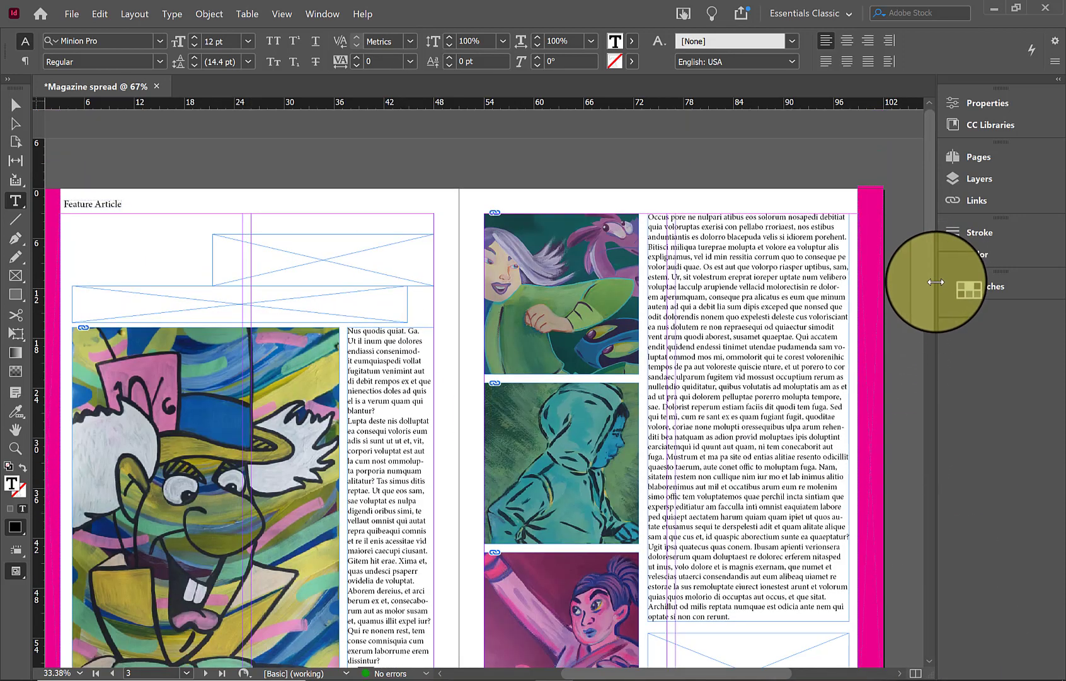
left_click_drag(933, 296, 932, 334)
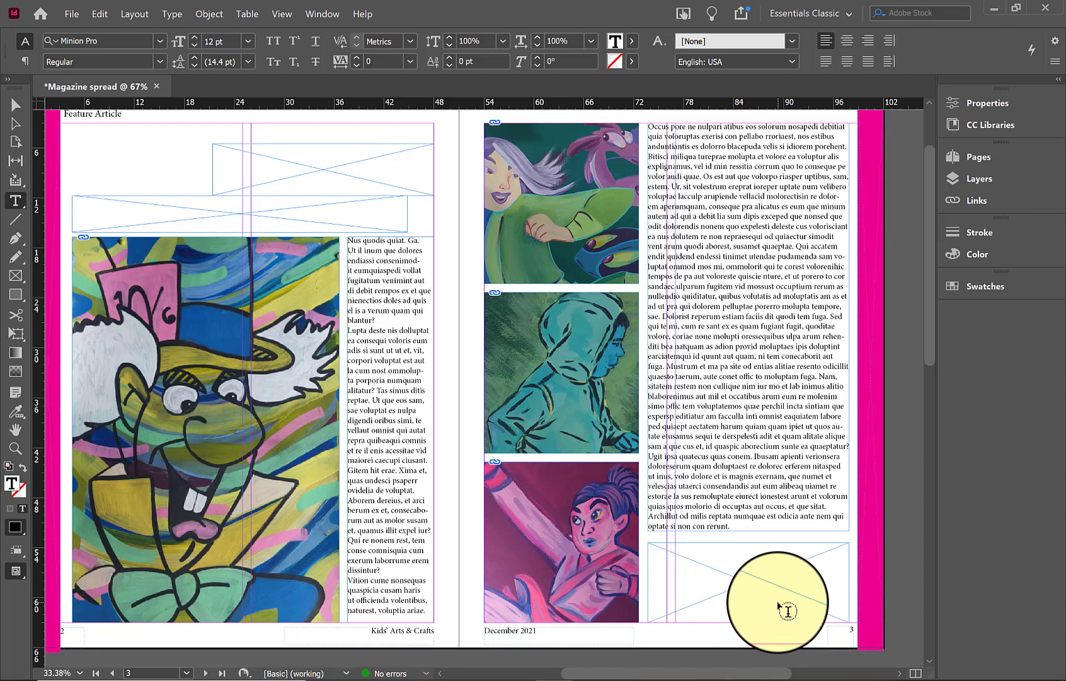
scroll(774, 624, "left", 3)
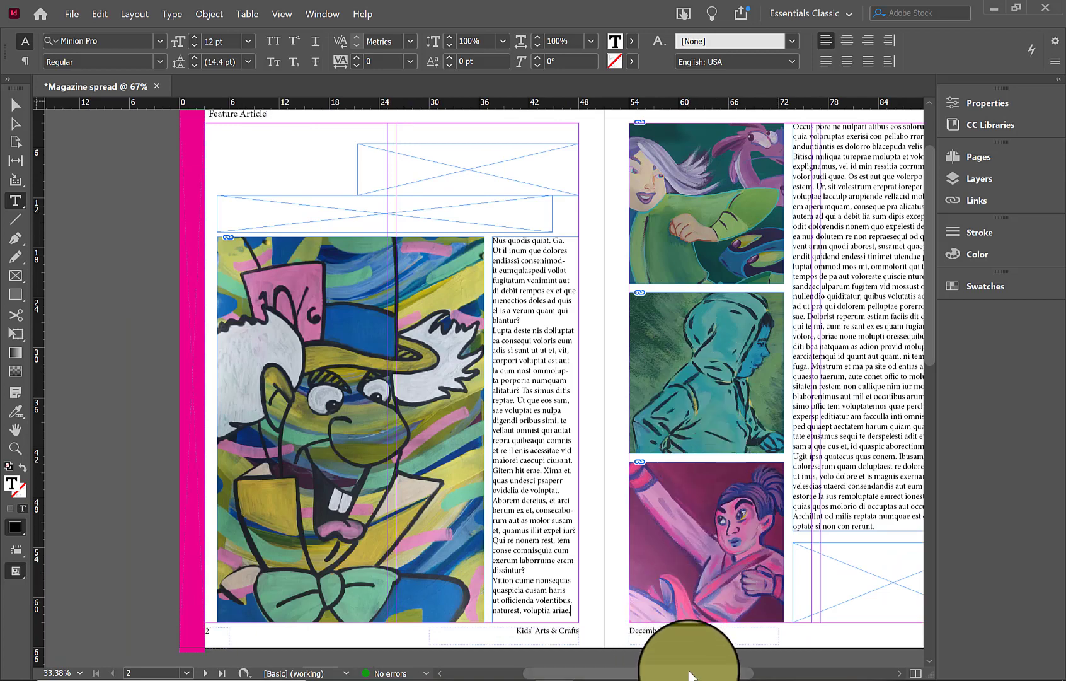
mouse_move(705, 674)
left_mouse_down()
mouse_move(759, 674)
mouse_move(722, 676)
left_mouse_up()
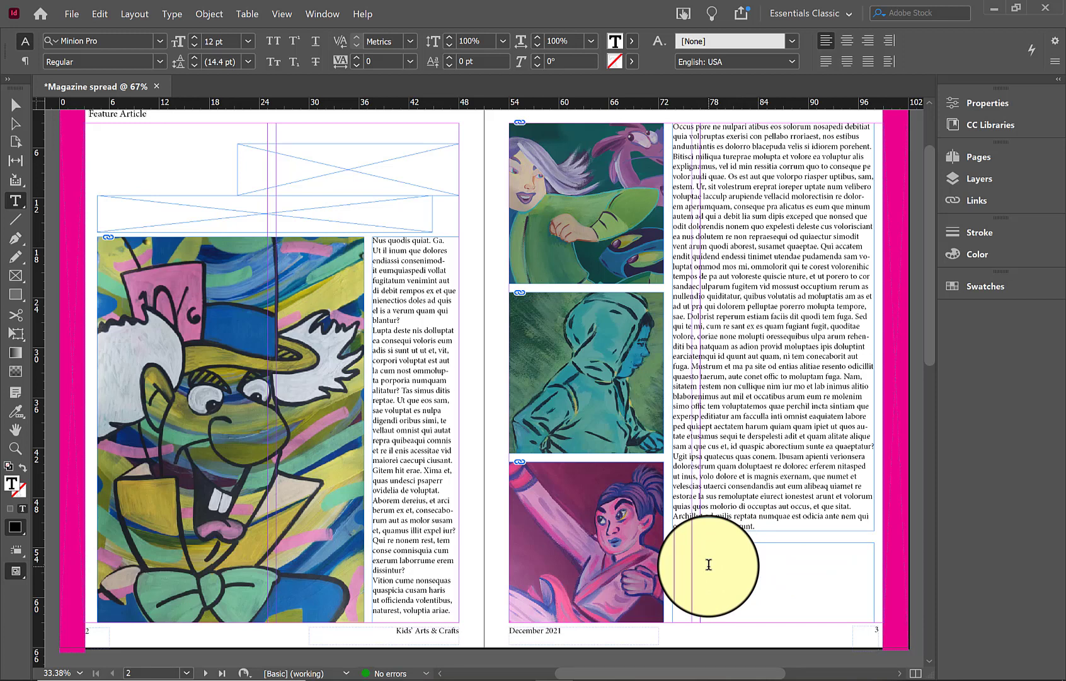
type("\"My paintings reflect my love and reimagining of Disney movies.\"")
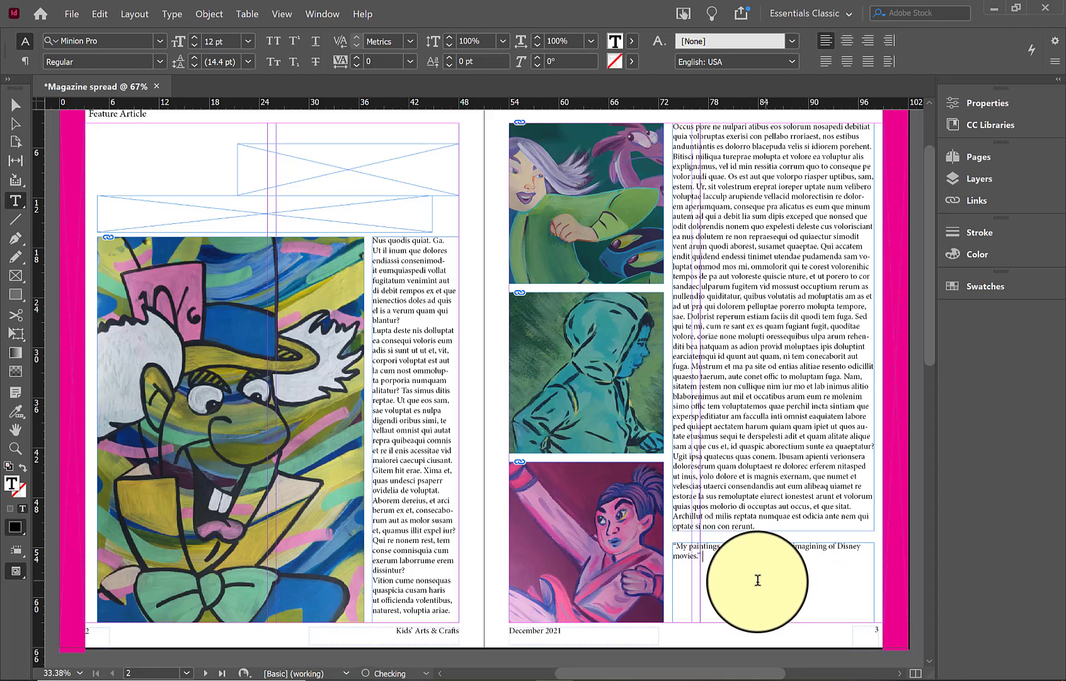
Set the entire pull quote on page 3 to a font size of 30 pt.
left_click_drag(707, 563, 673, 542)
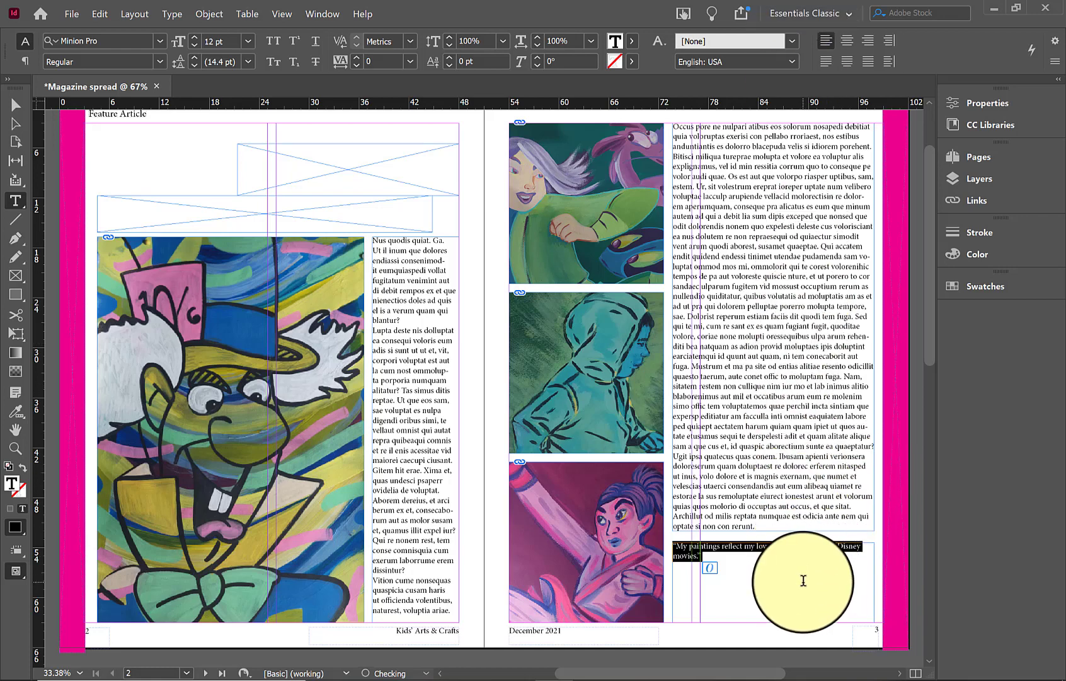
left_click(247, 42)
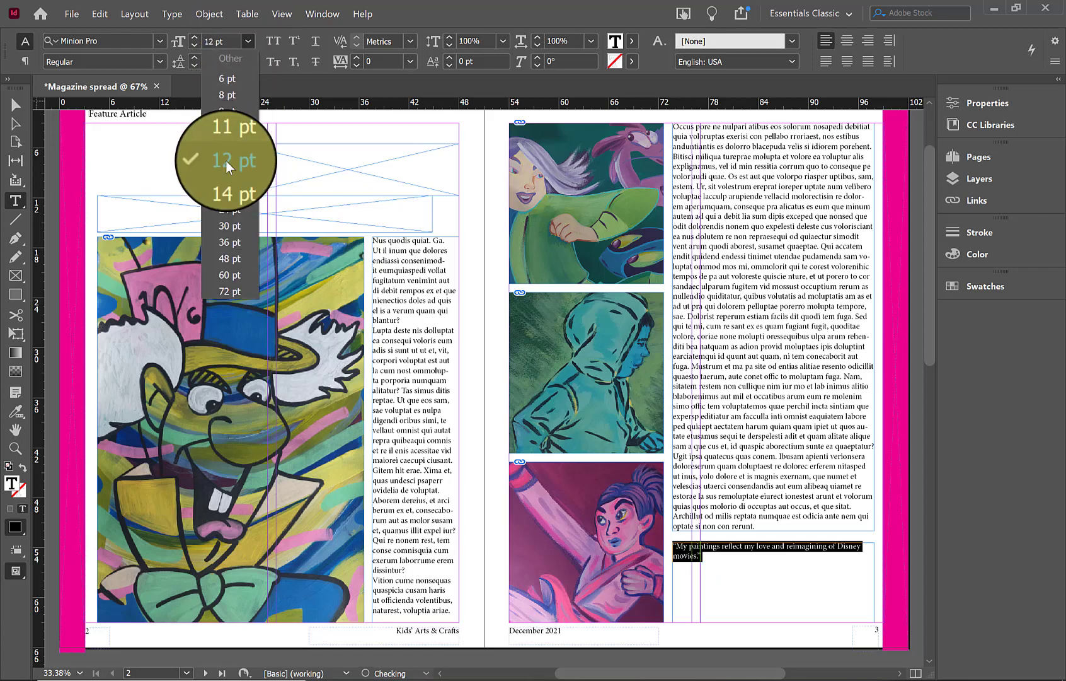
left_click(230, 226)
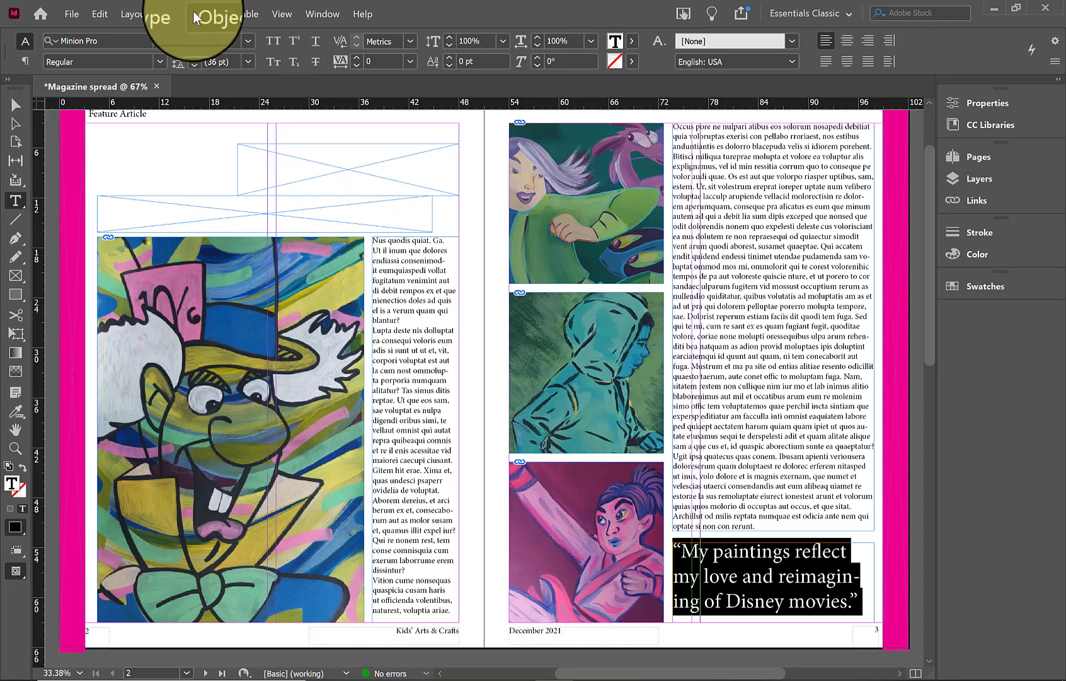
Set the selected pull quote to 24 pt and center-align it.
left_click(247, 41)
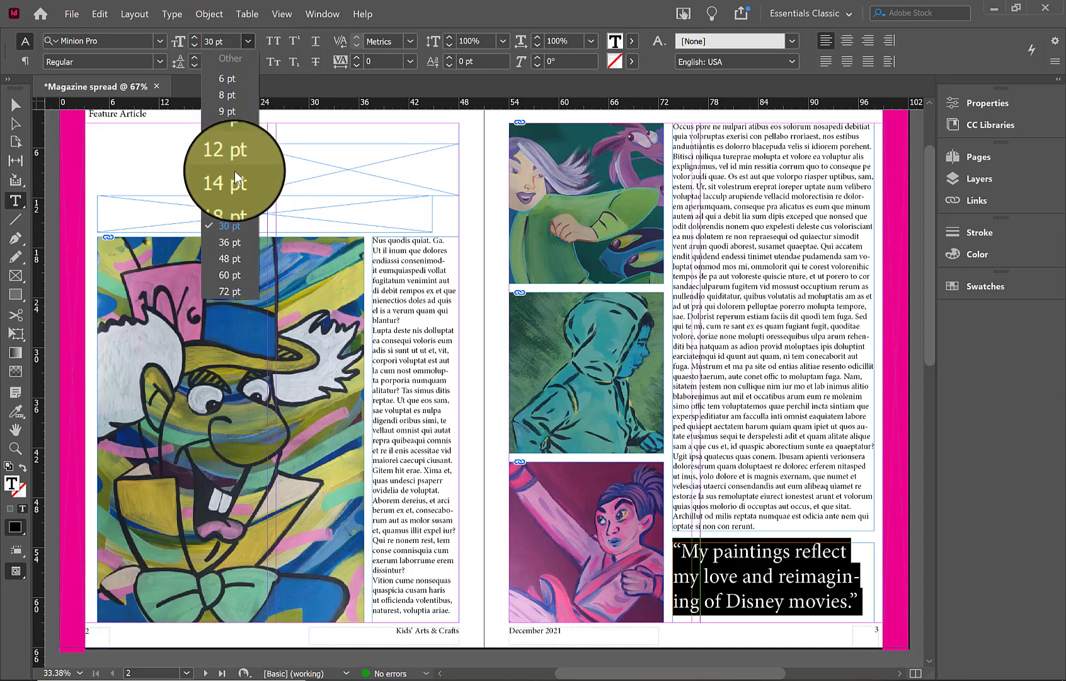
left_click(235, 213)
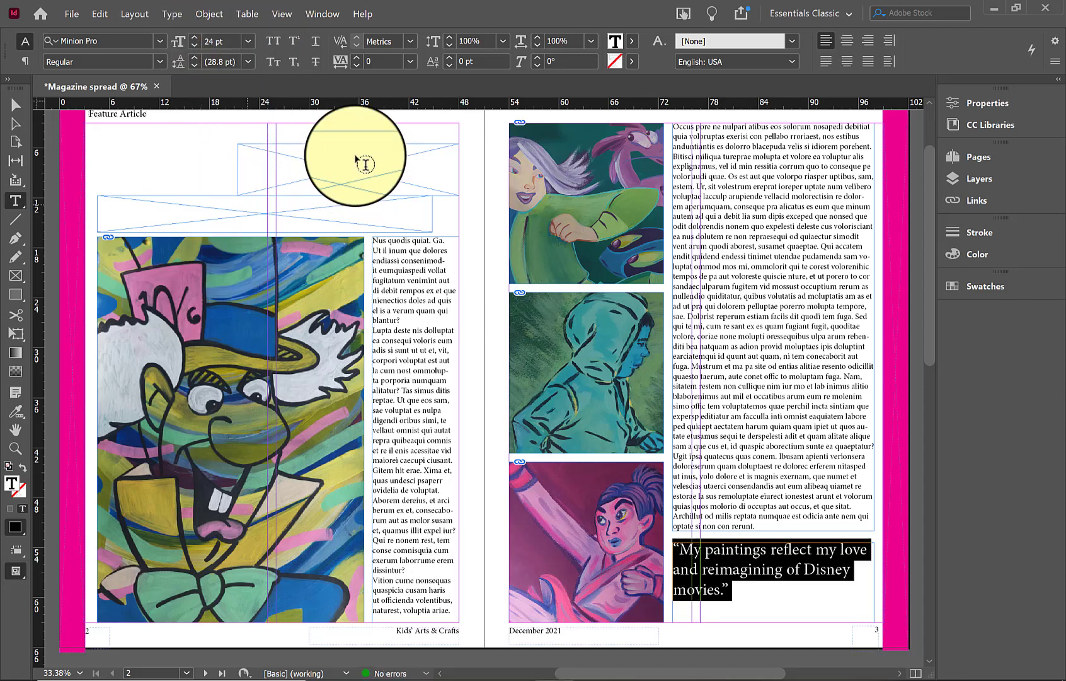
left_click(847, 40)
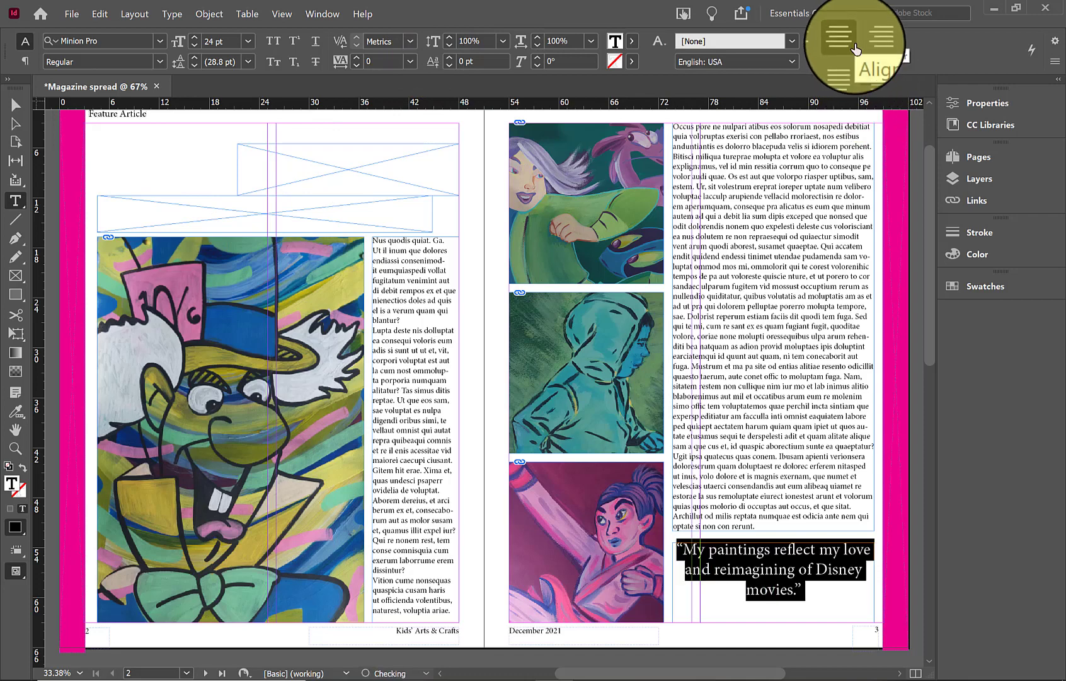
Rebreak the pull quote with forced line breaks into “My paintings reflect my”, “love and reimagining” and “of Disney movies.”.
left_click(838, 581)
key("shift+Return")
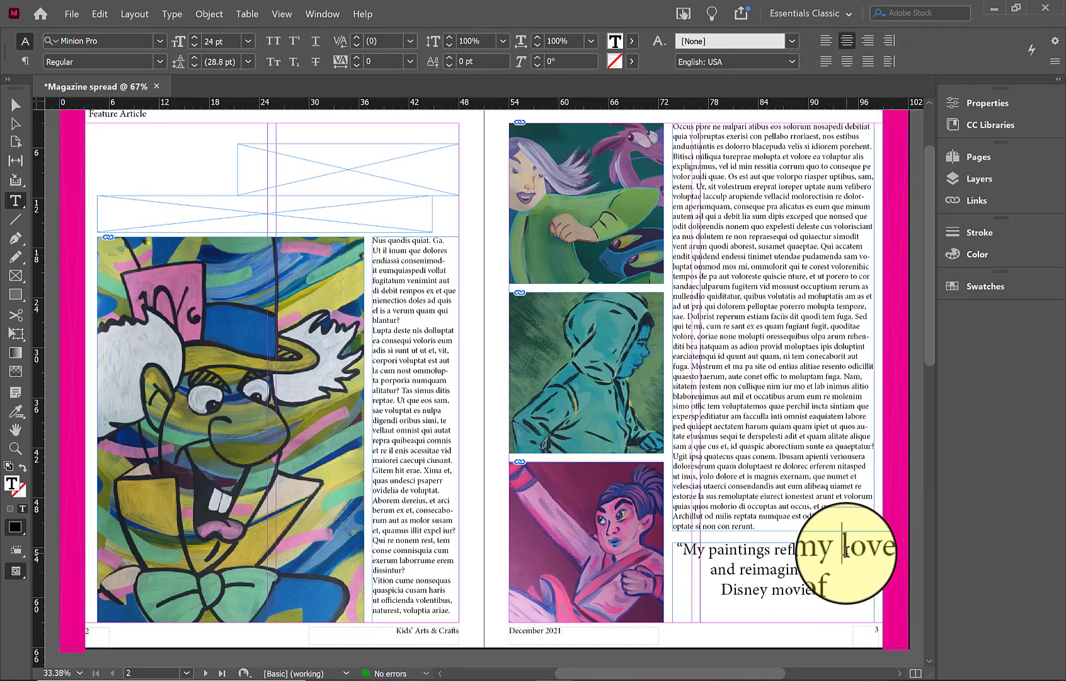
key("shift+Return")
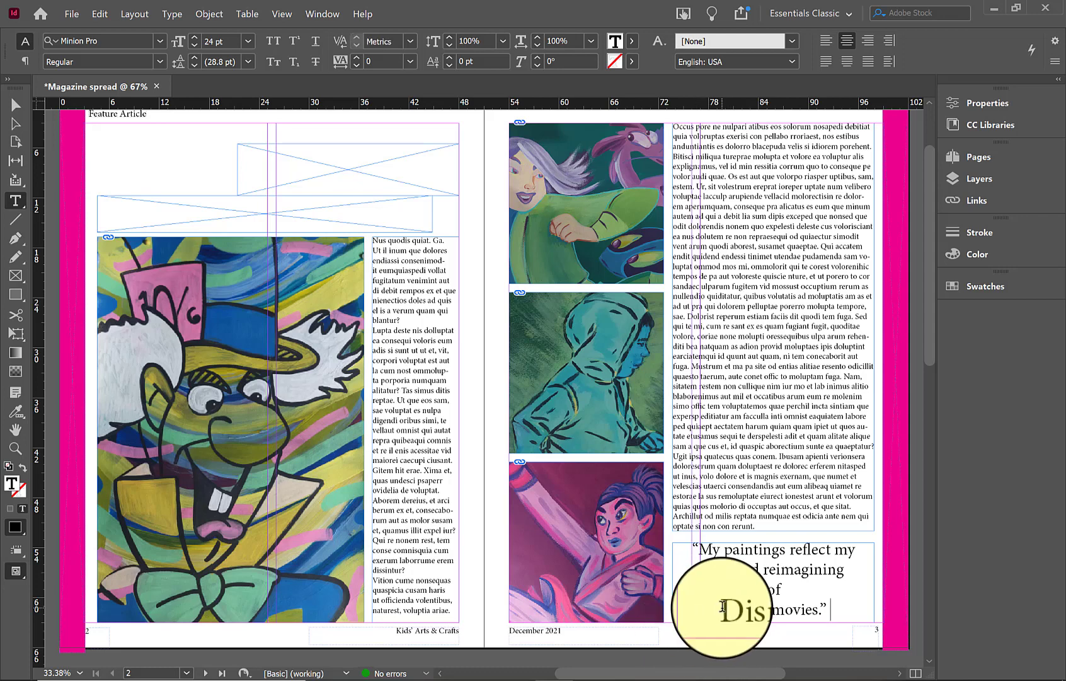
left_click(721, 608)
key("BackSpace")
right_click(857, 594)
left_click(775, 603)
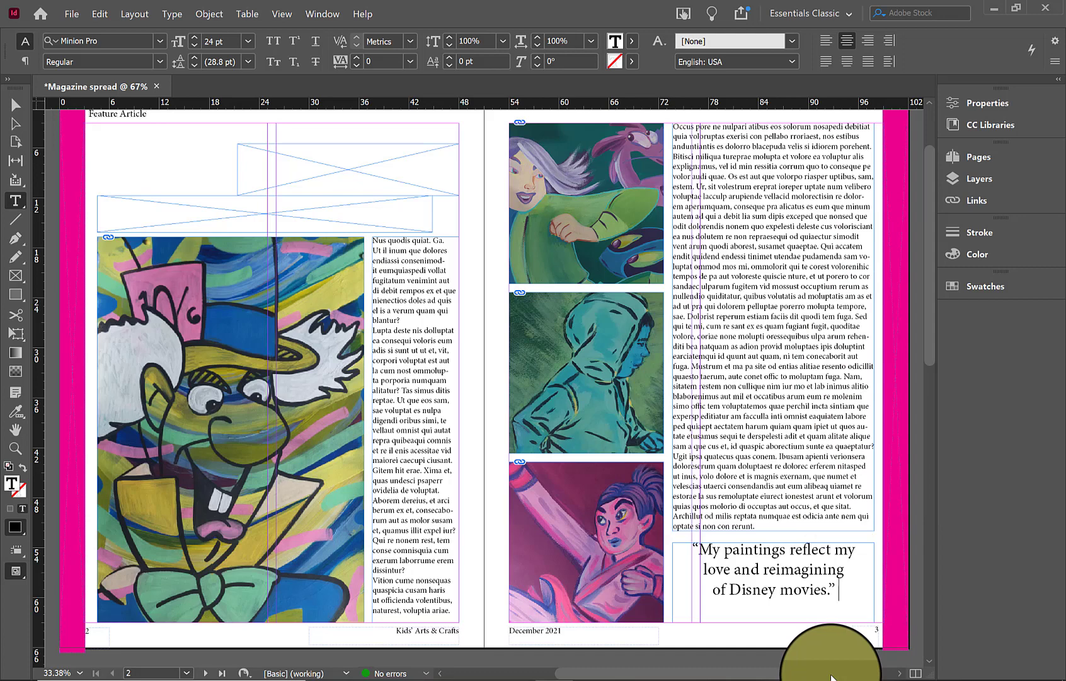
Enter a two-line title in page 2's uppermost frame: “Disney Reimagined:” above “The Paintings of” plus the artist's full name.
scroll(756, 672, "left", 5)
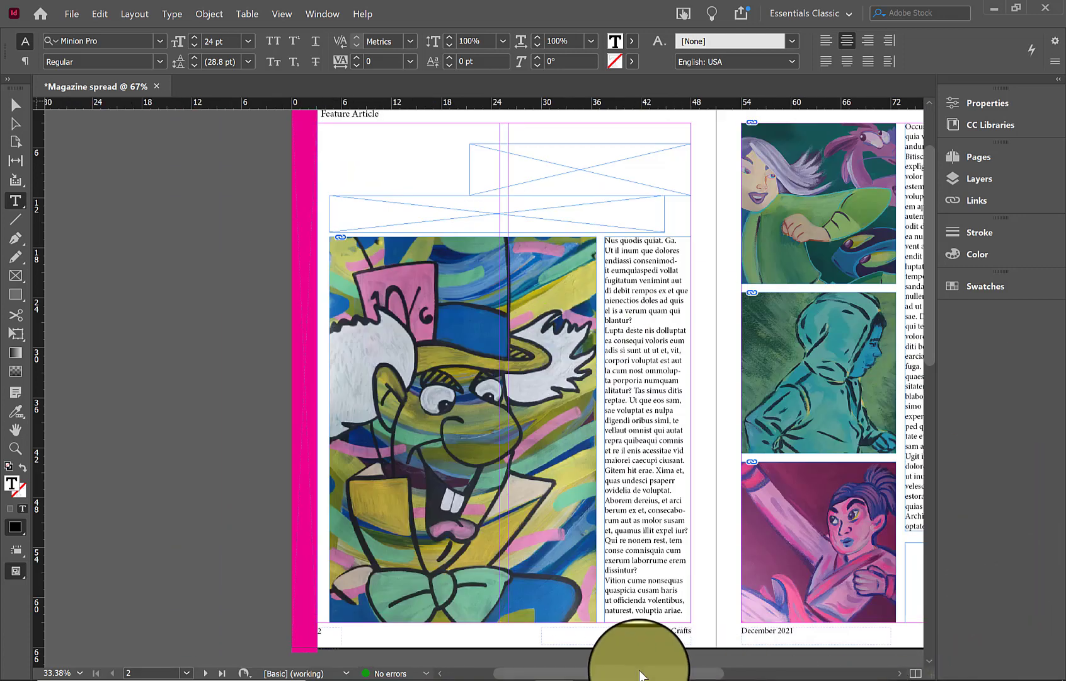
left_click_drag(640, 675, 690, 675)
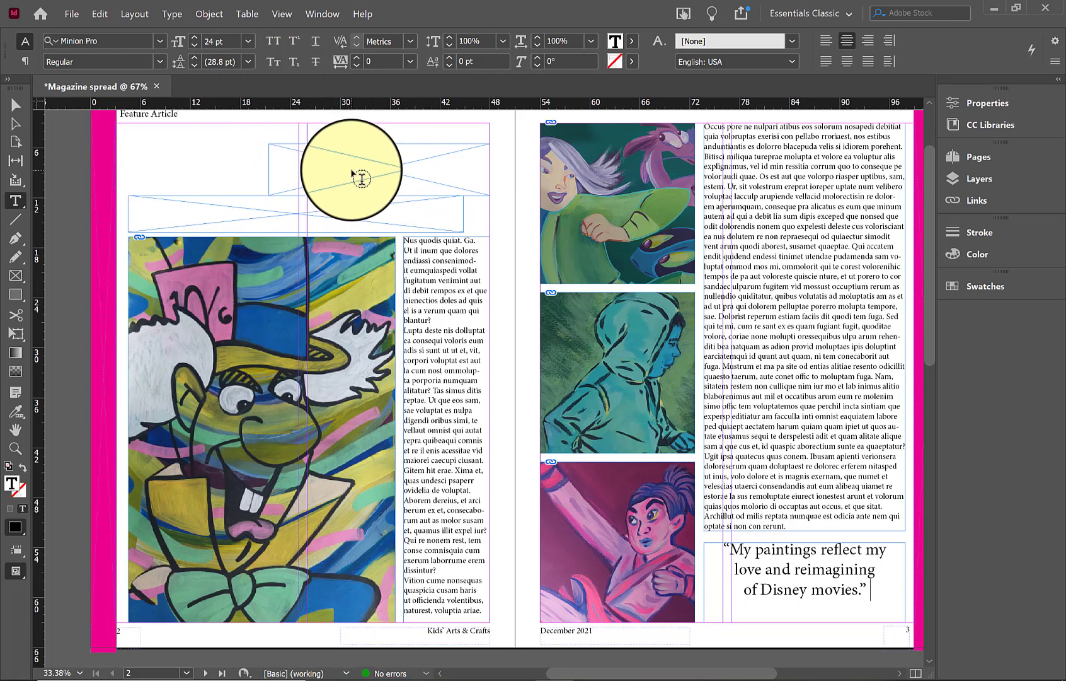
scroll(27, 214, "up", 1)
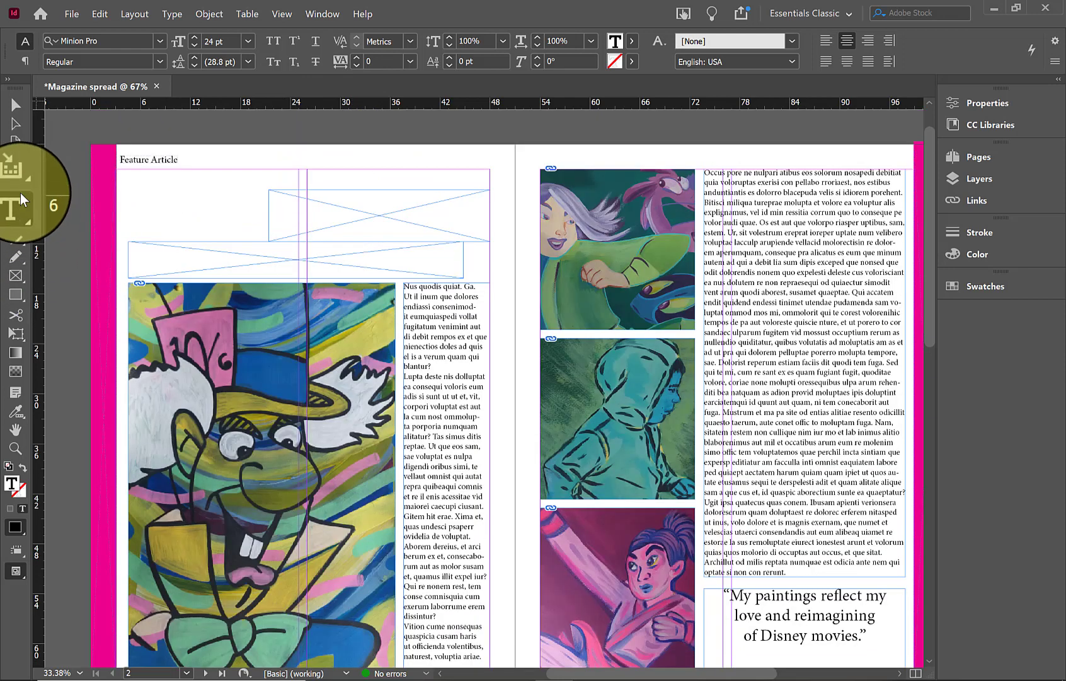
left_click_drag(305, 210, 301, 214)
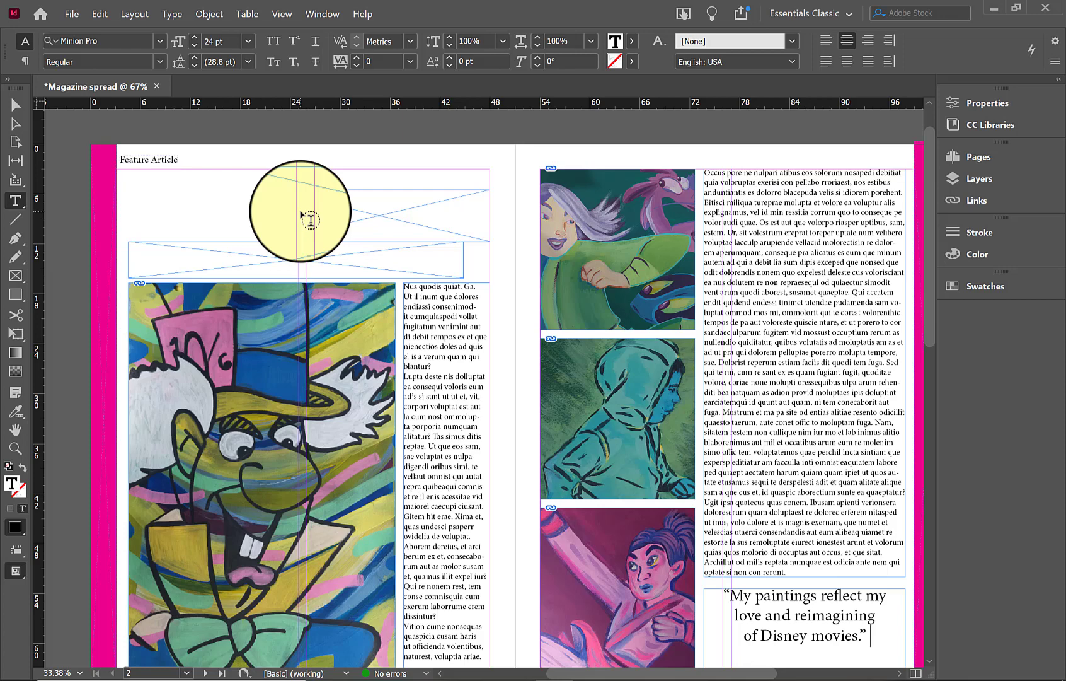
left_click_drag(301, 214, 289, 203)
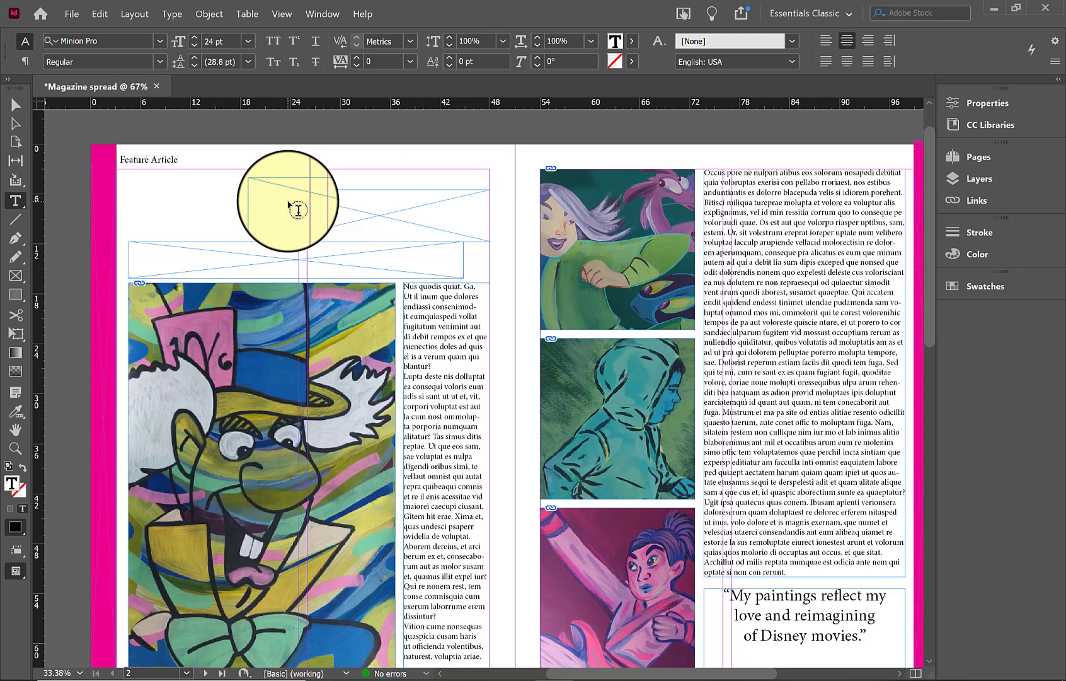
left_click_drag(288, 204, 326, 206)
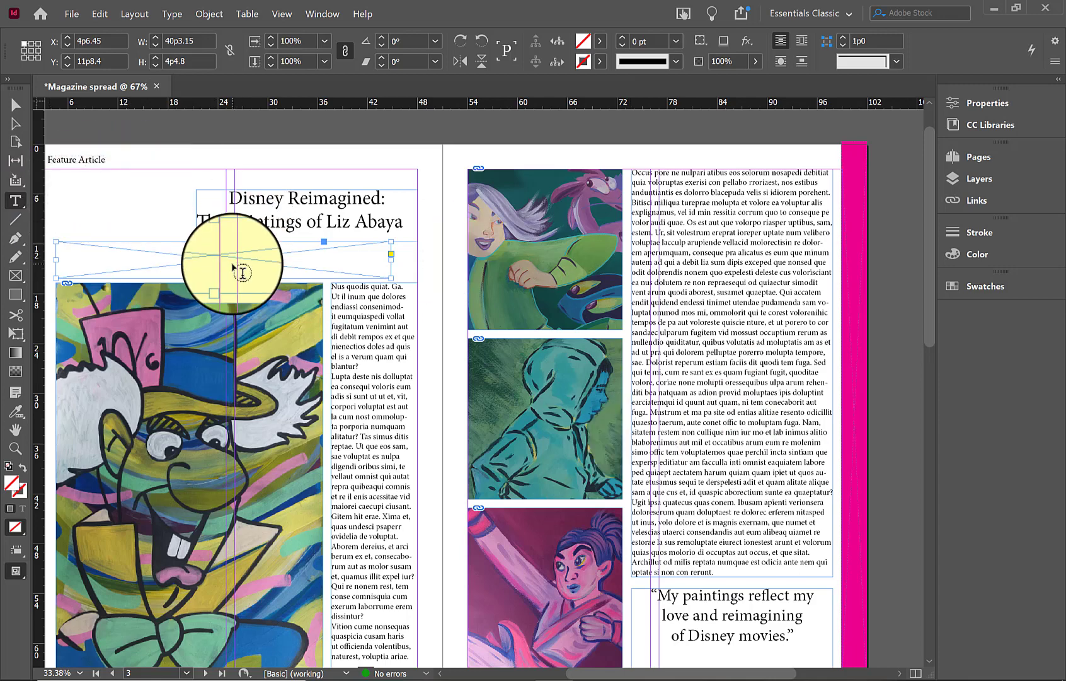
Turn the wide frame between page 2's title and main image into a text frame and fill it with placeholder text.
scroll(230, 239, "up", 1)
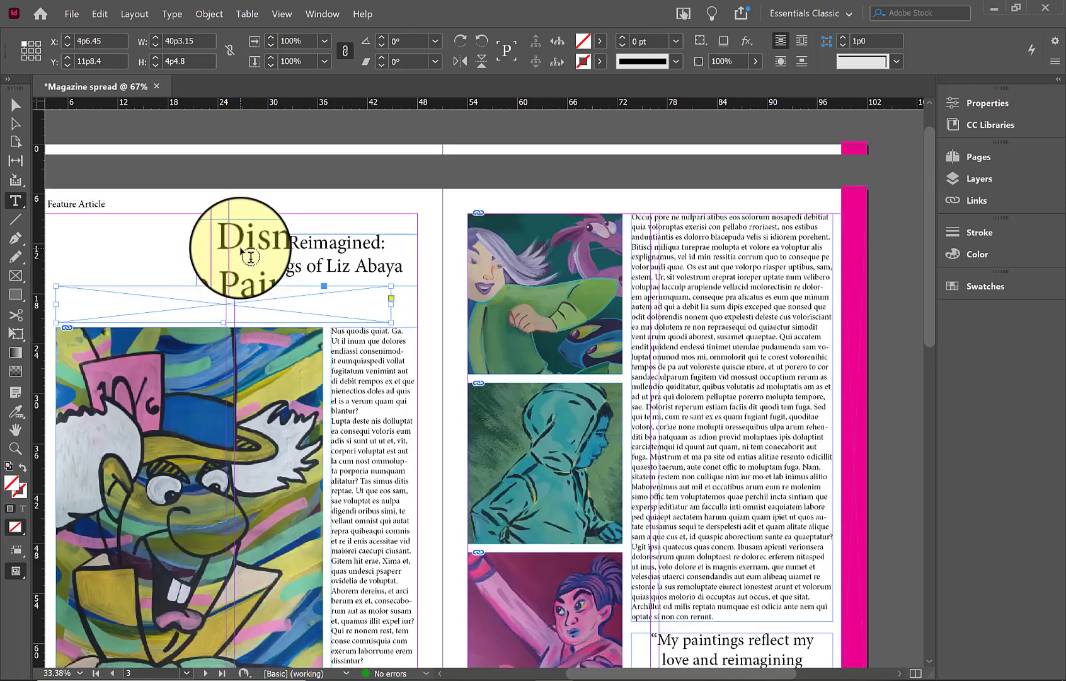
left_click(99, 307)
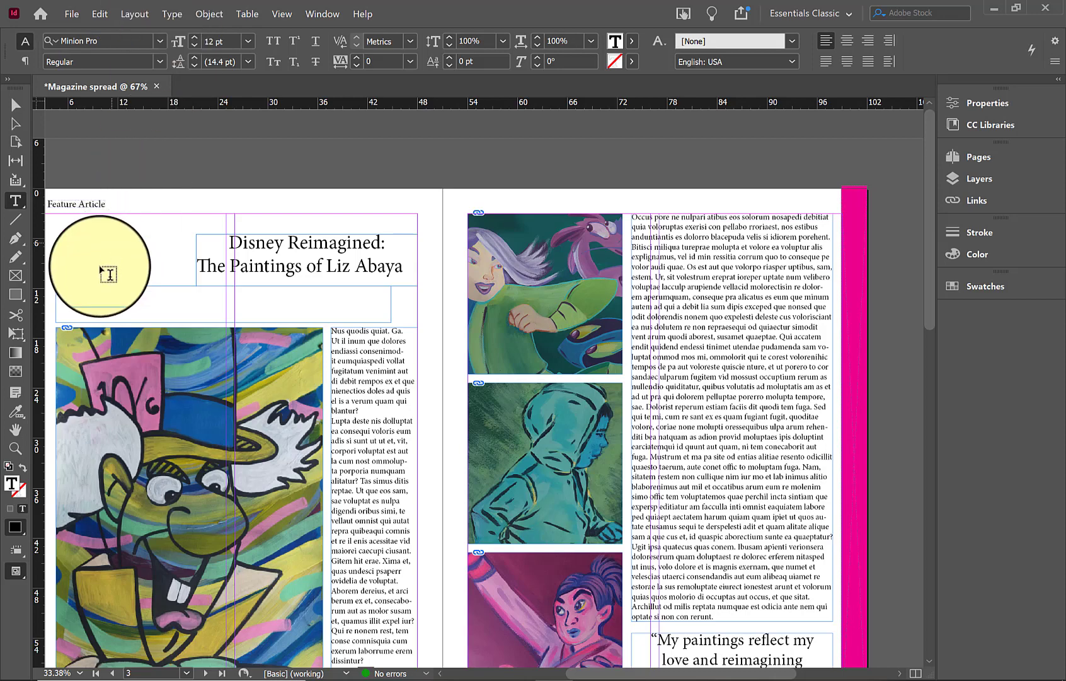
left_click(184, 10)
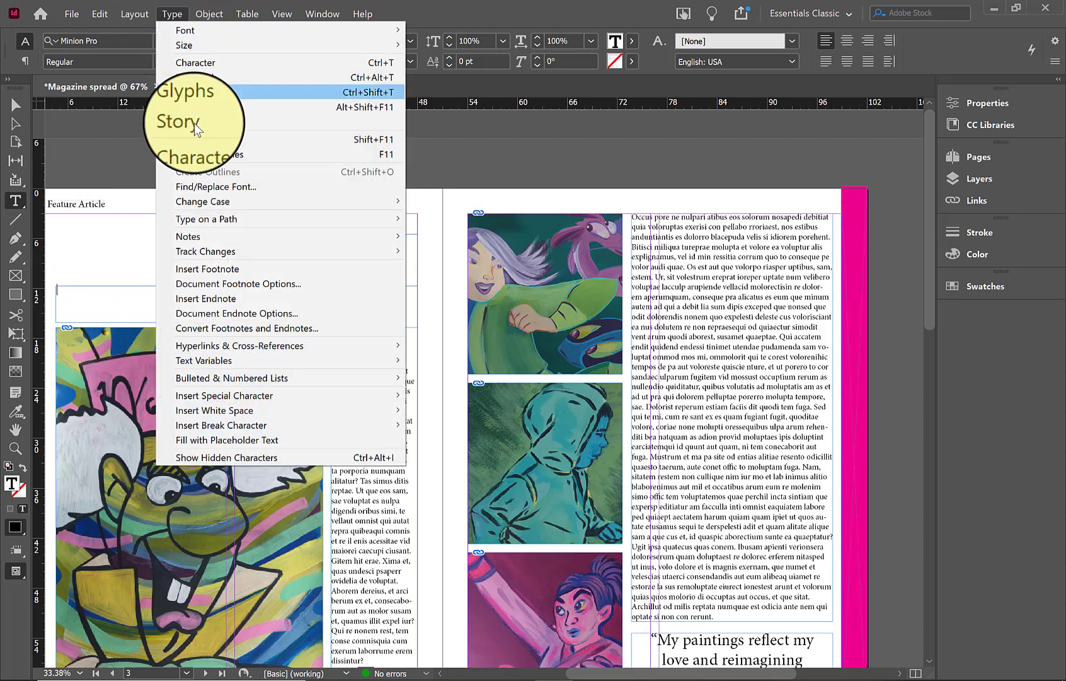
left_click(220, 443)
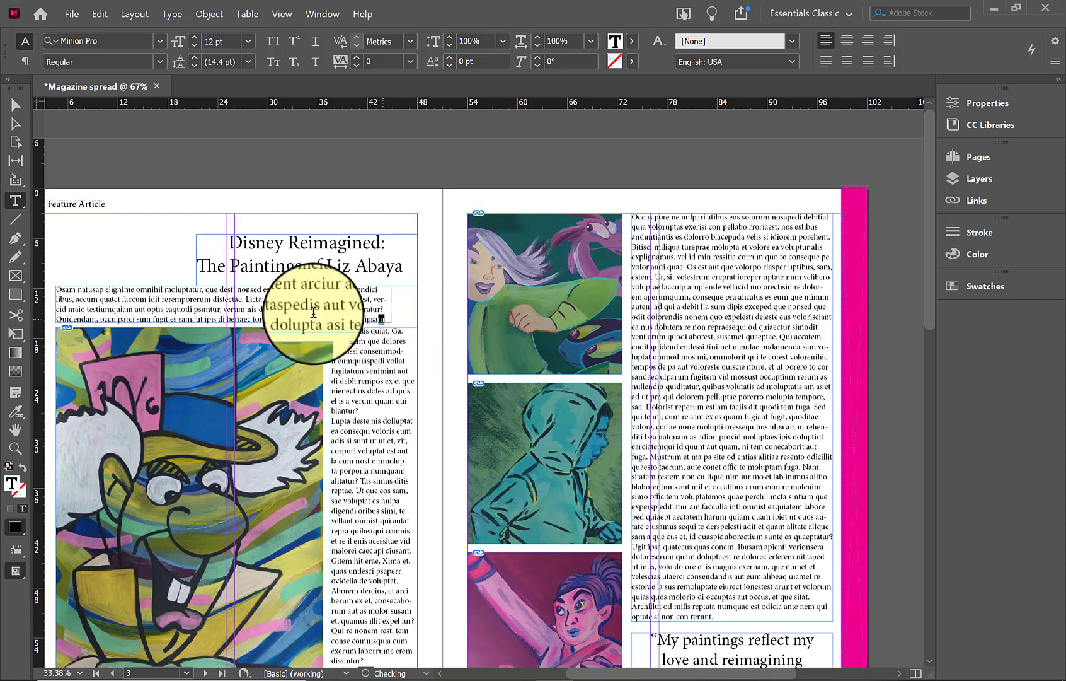
Set all the intro text under page 2's title to 18 pt and color it with the C=100 M=0 Y=0 K=0 swatch.
left_click_drag(385, 319, 39, 281)
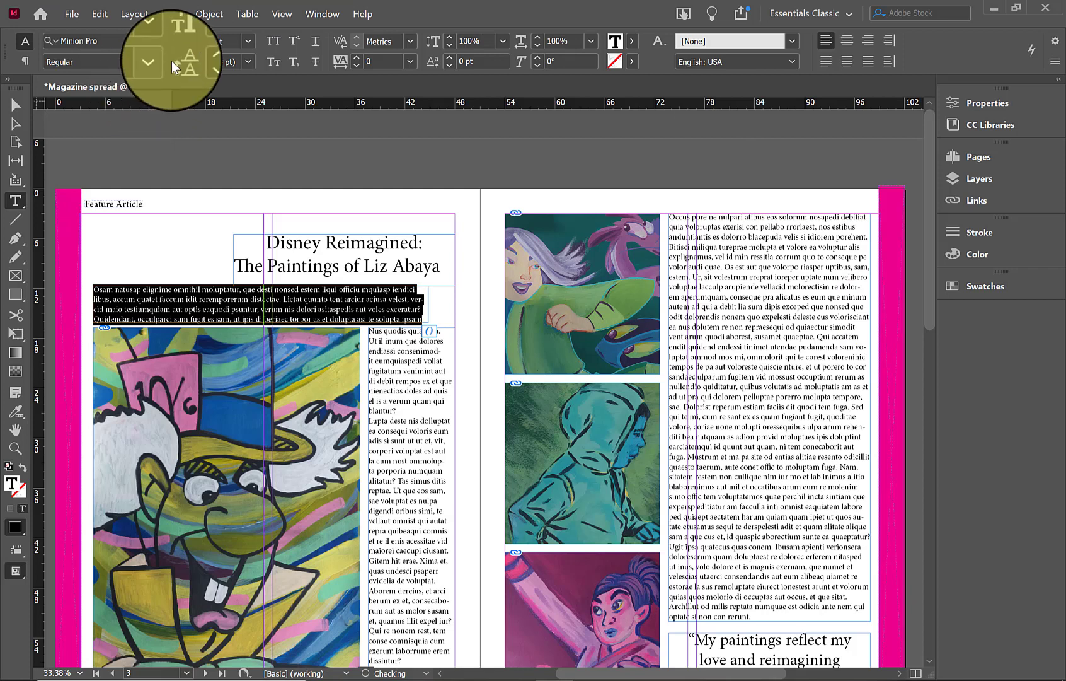
left_click(248, 42)
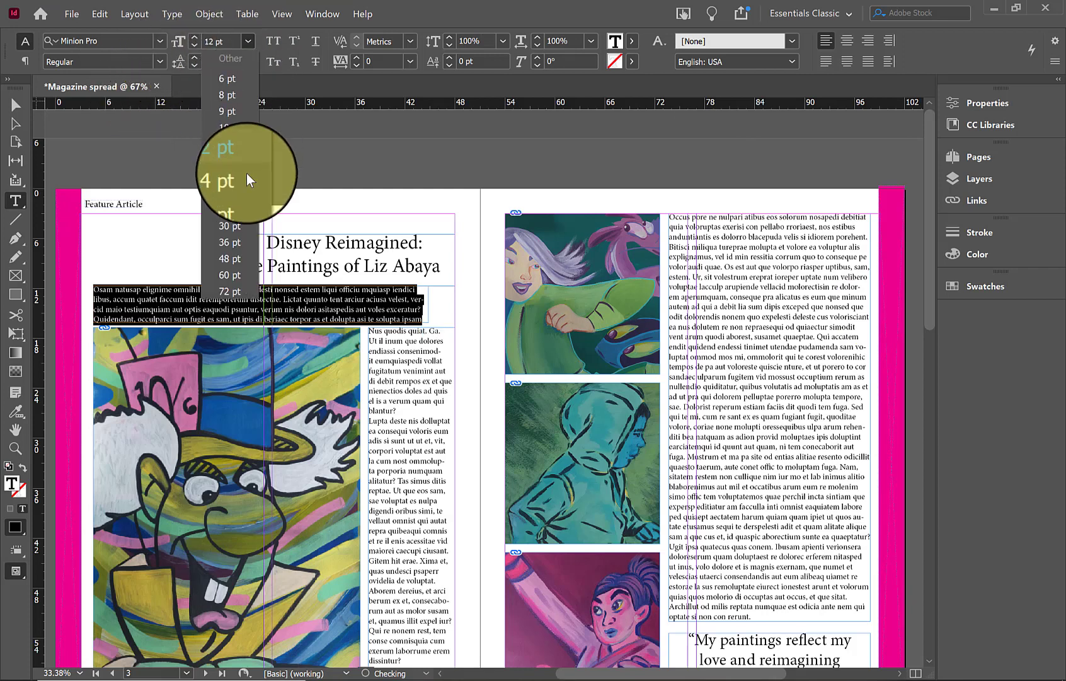
left_click(239, 197)
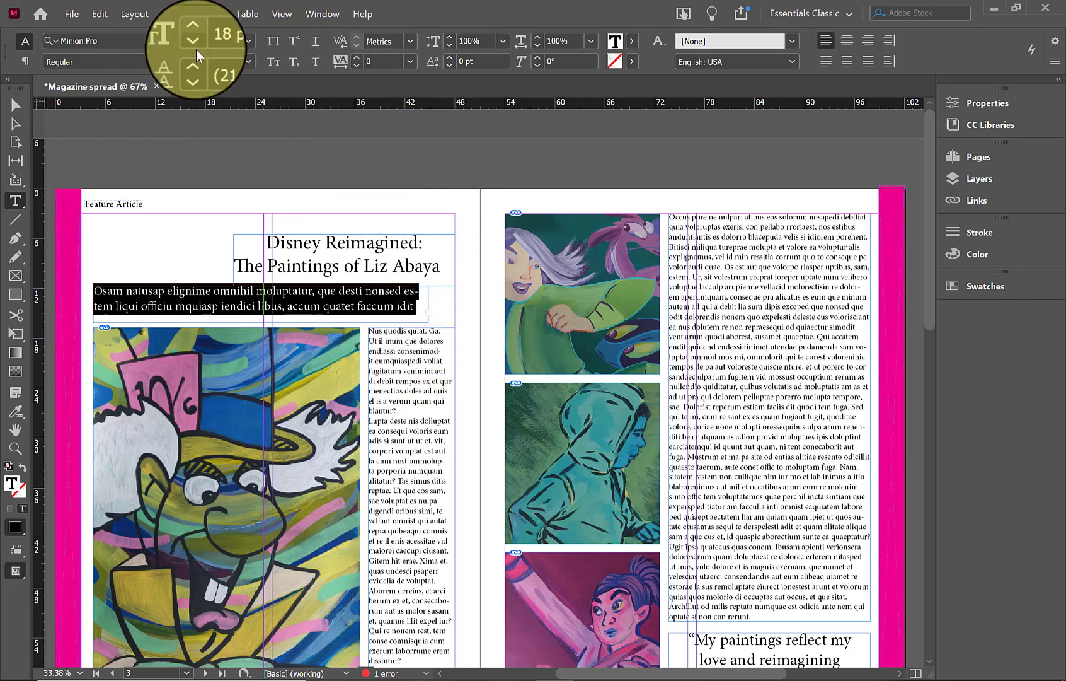
left_click(633, 41)
left_click(629, 38)
left_click(629, 38)
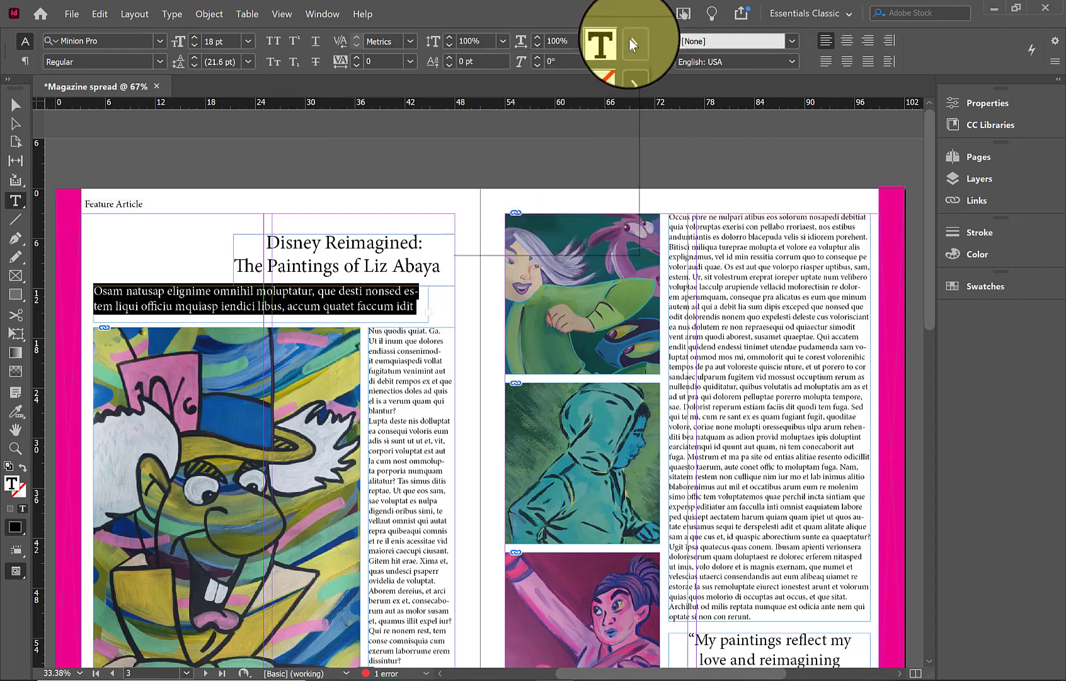
left_click(629, 41)
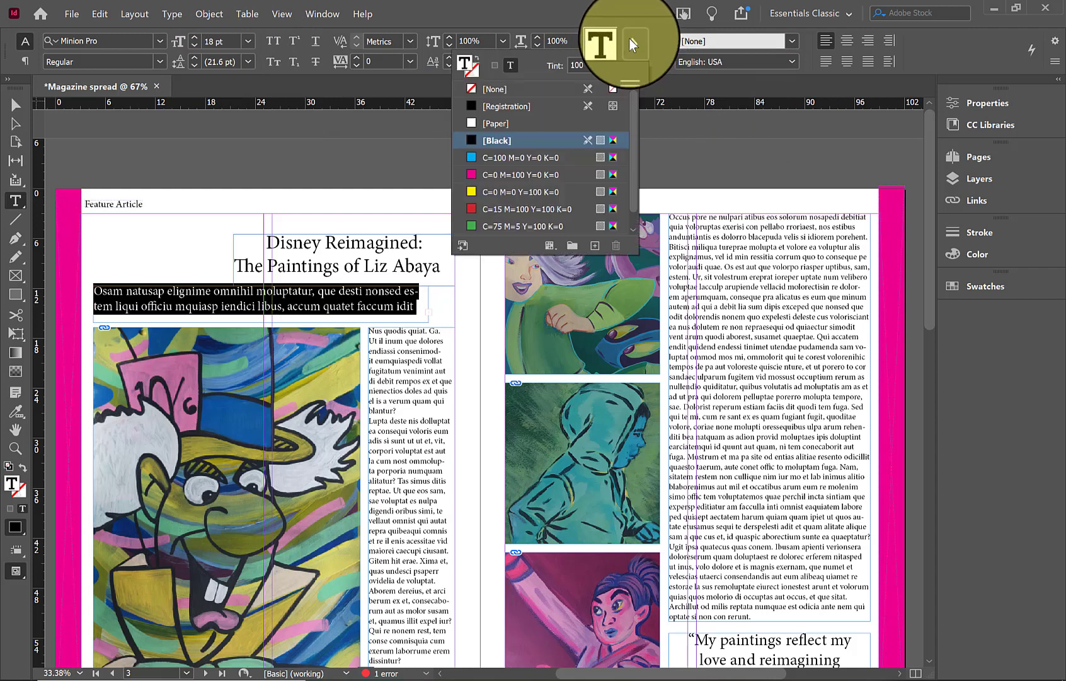
left_click(563, 157)
Try to flow the intro's overset text into a new frame over page 2's image and column, and remove that frame.
left_click(19, 110)
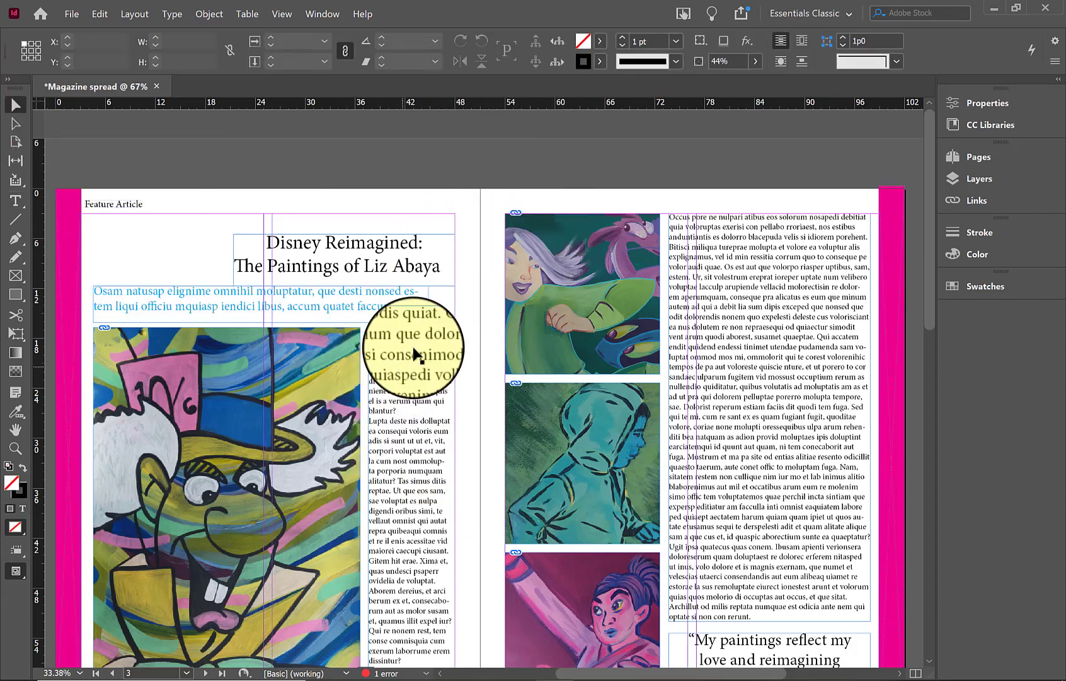
left_click(428, 311)
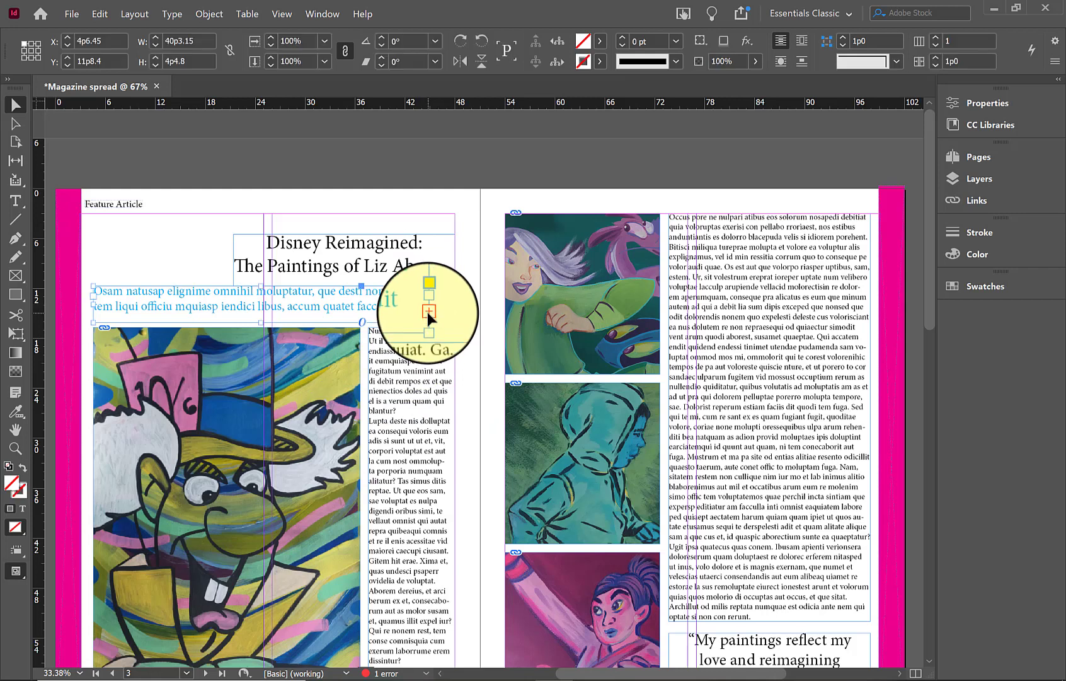
left_click(428, 312)
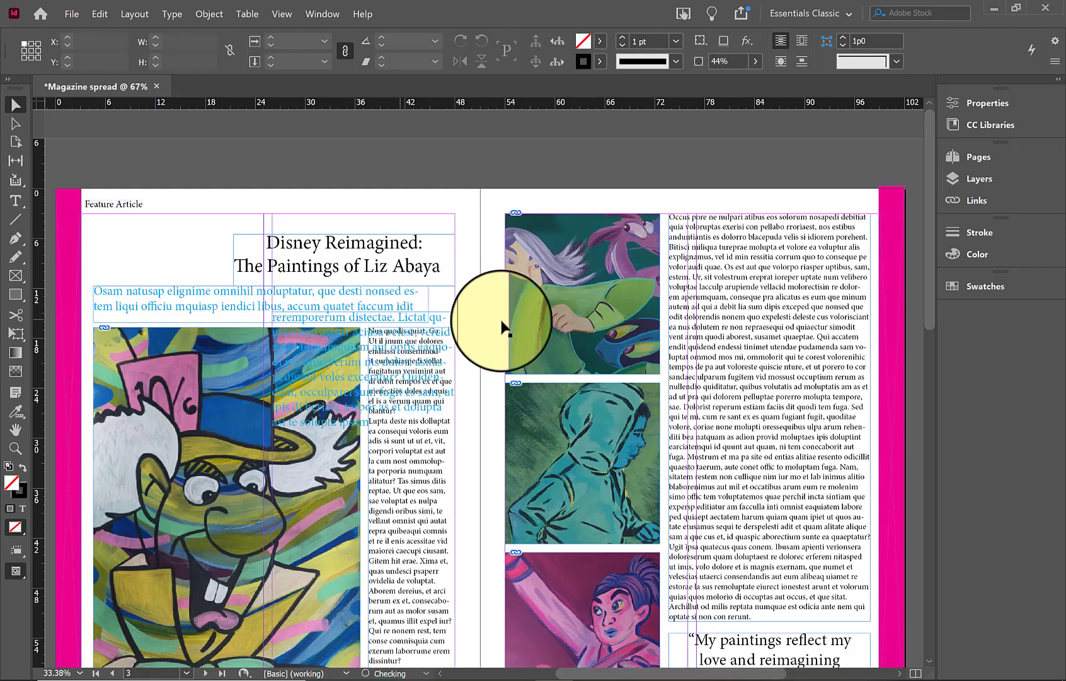
left_click(407, 386)
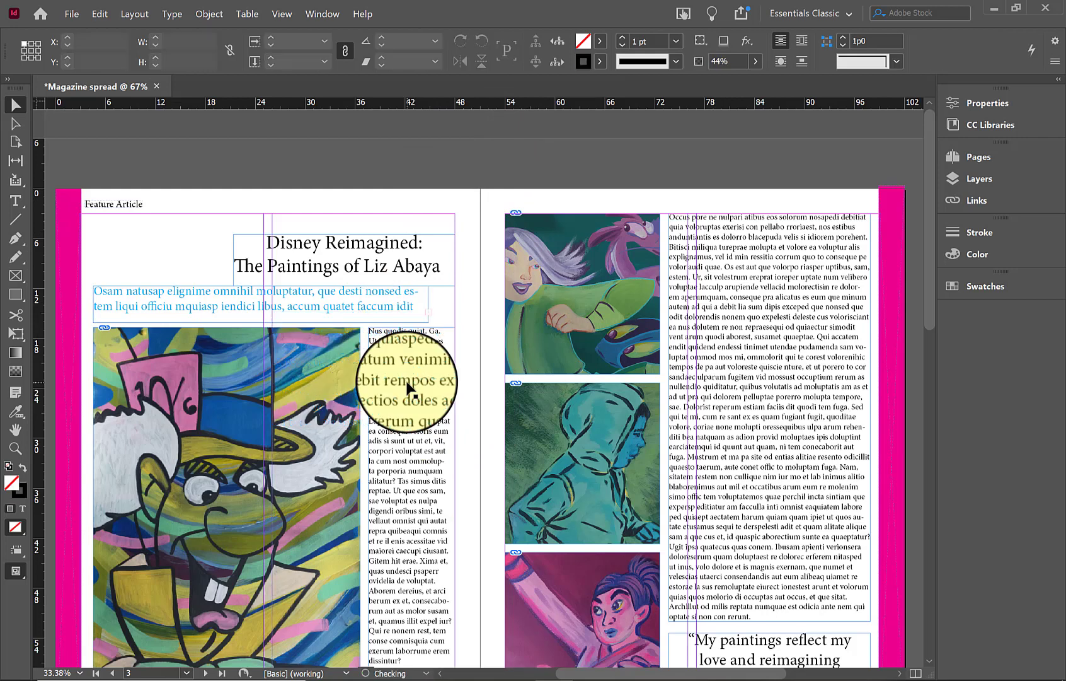
key("Delete")
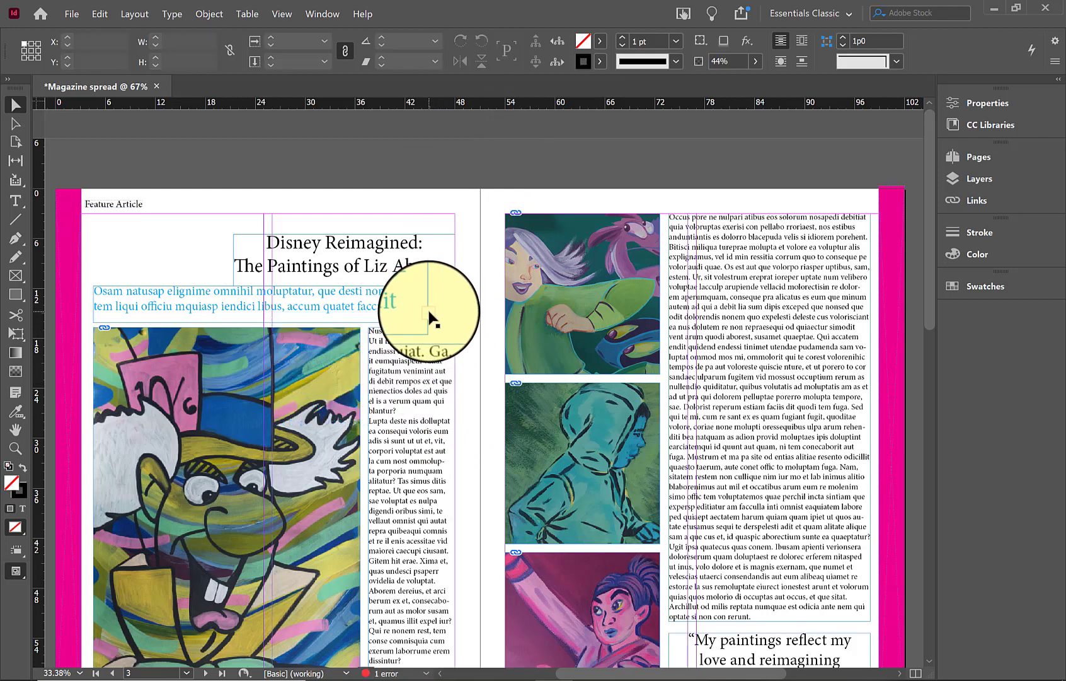
Replace all of the blue intro text on page 2 with fresh placeholder text that fits its frame.
key("t")
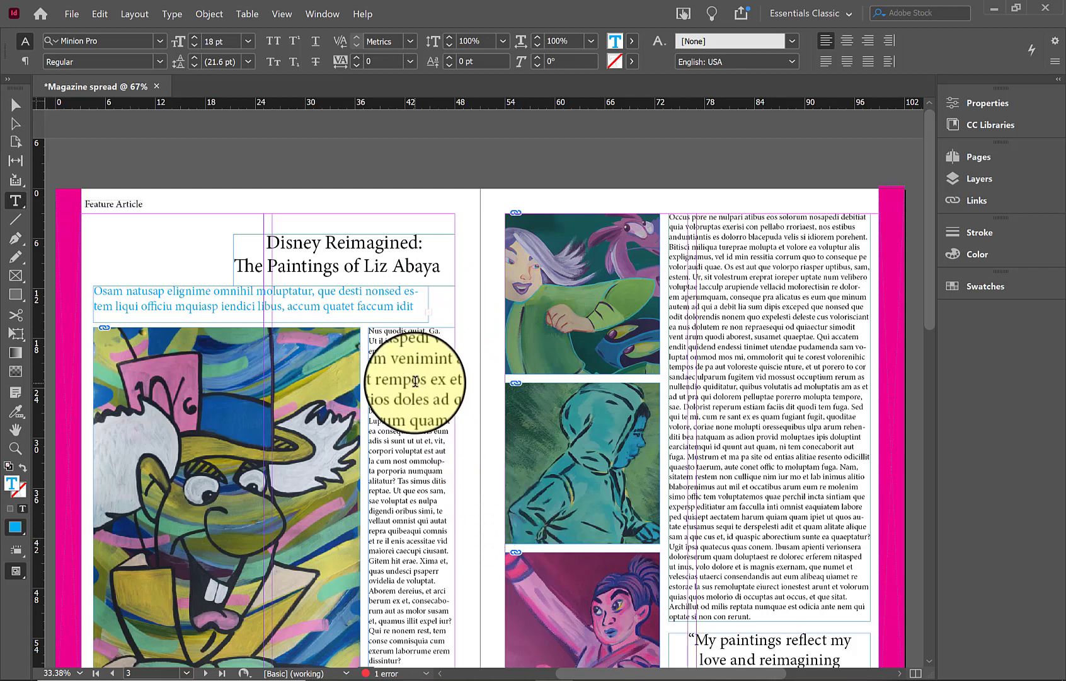
key("ctrl+a")
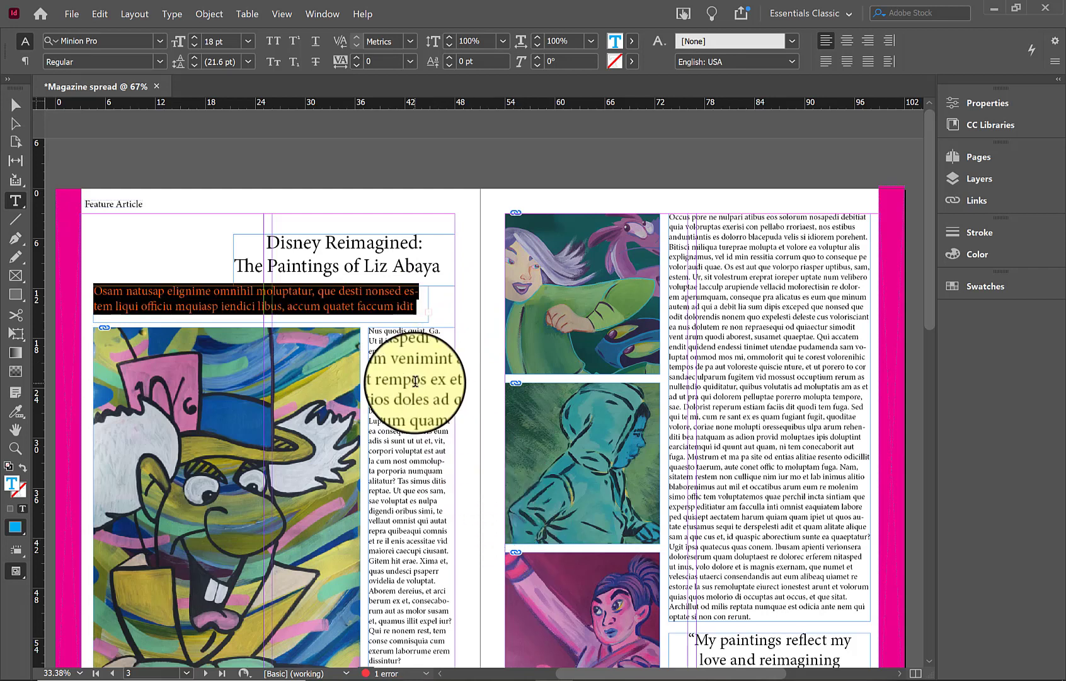
key("Escape")
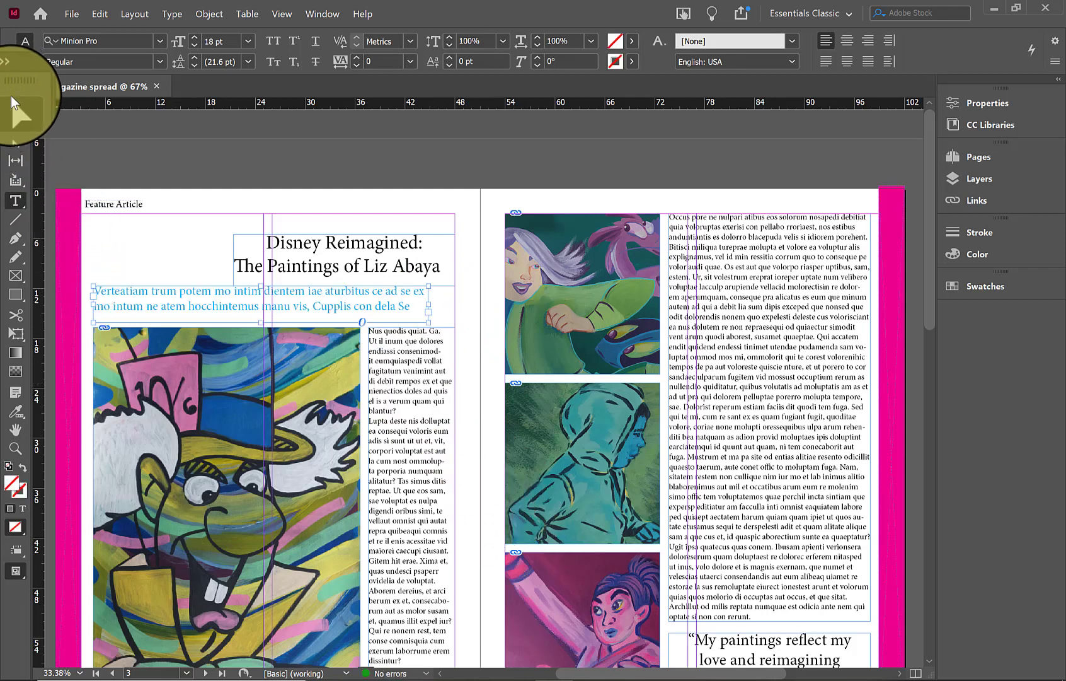
left_click(14, 103)
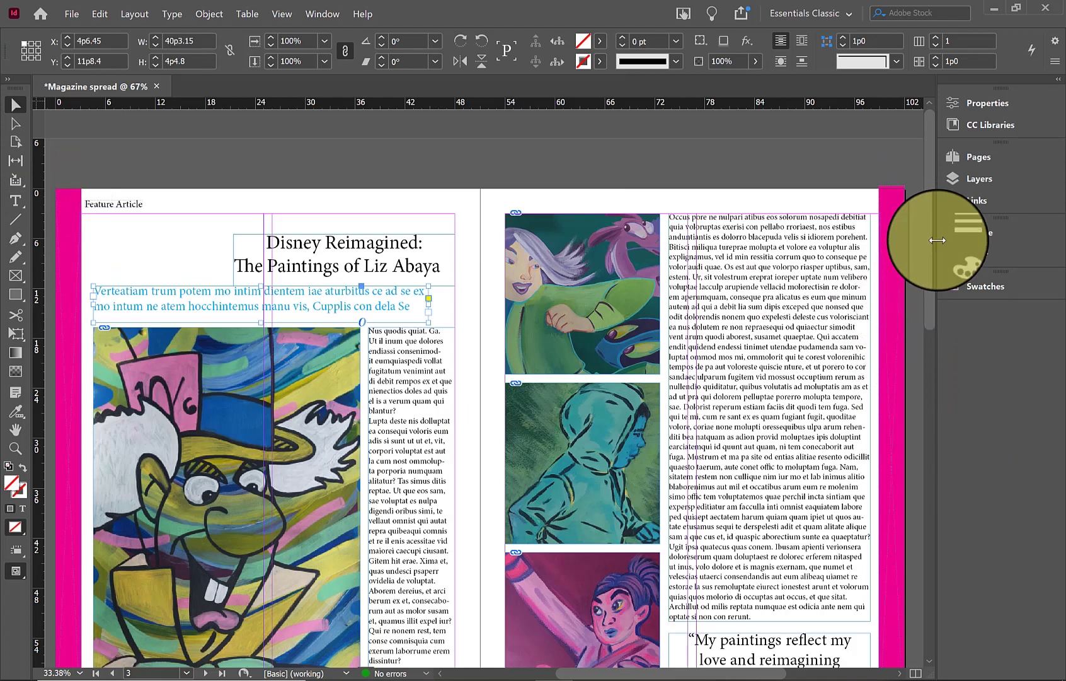
Split page 3's body text frame above the pull quote into two columns through Text Frame Options.
left_click_drag(932, 276, 929, 304)
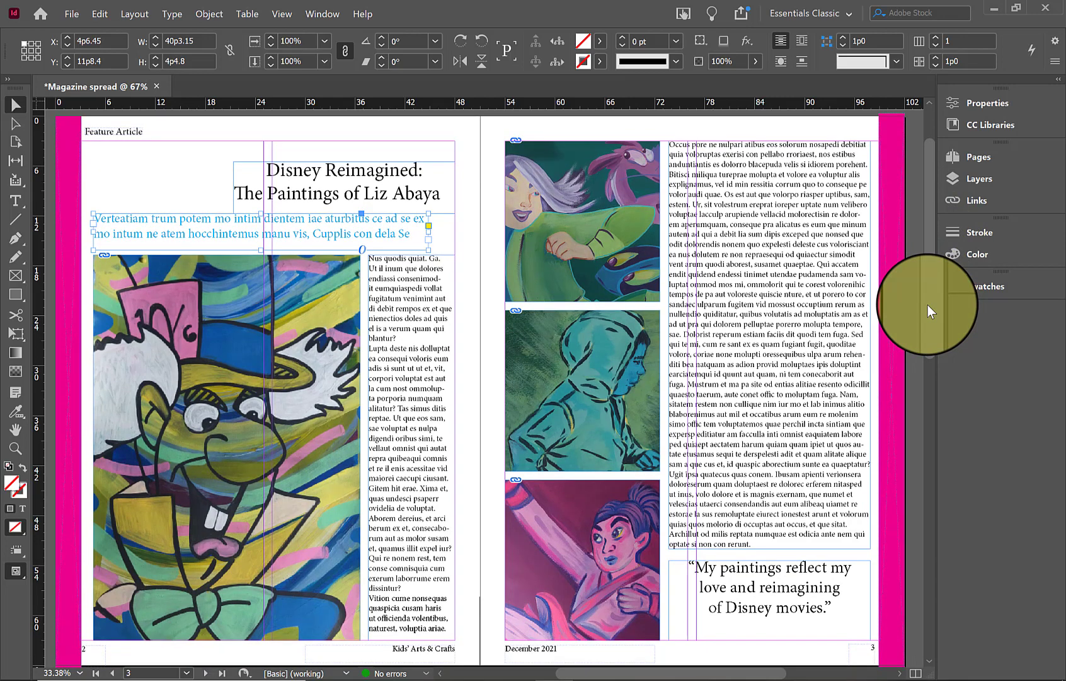
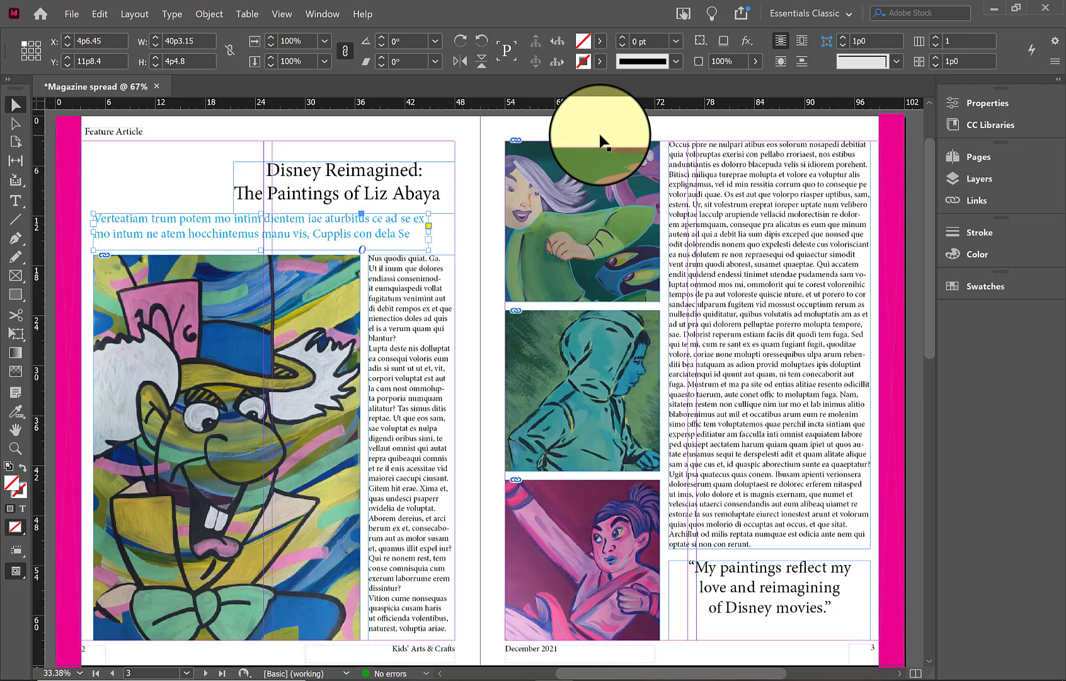
scroll(756, 450, "up", 1)
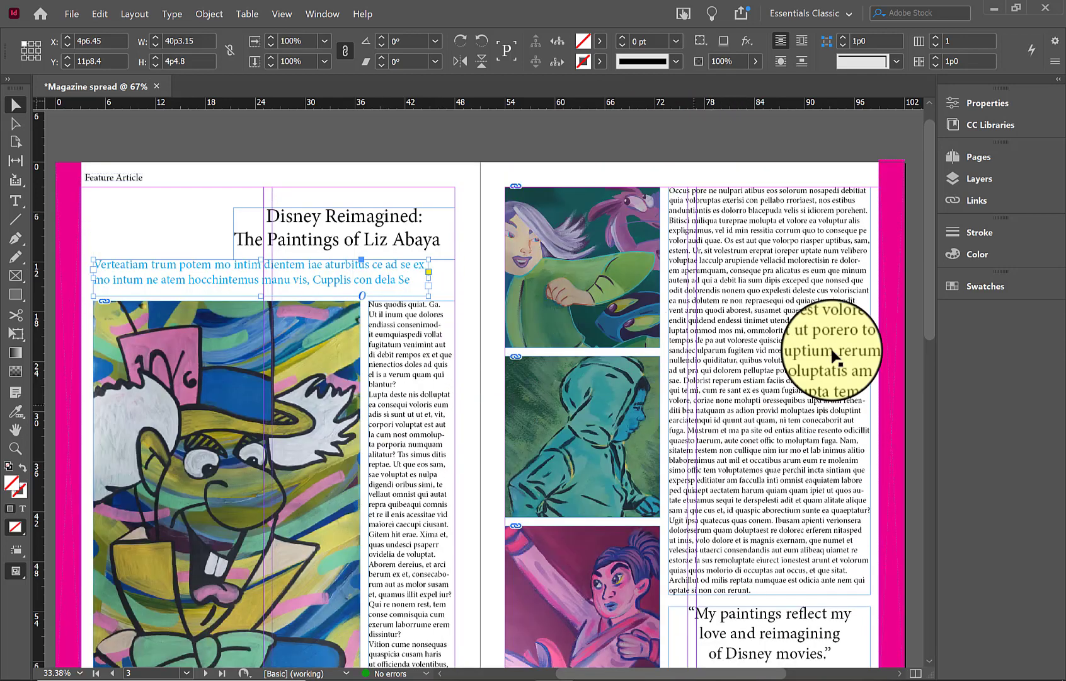
left_click_drag(932, 276, 928, 294)
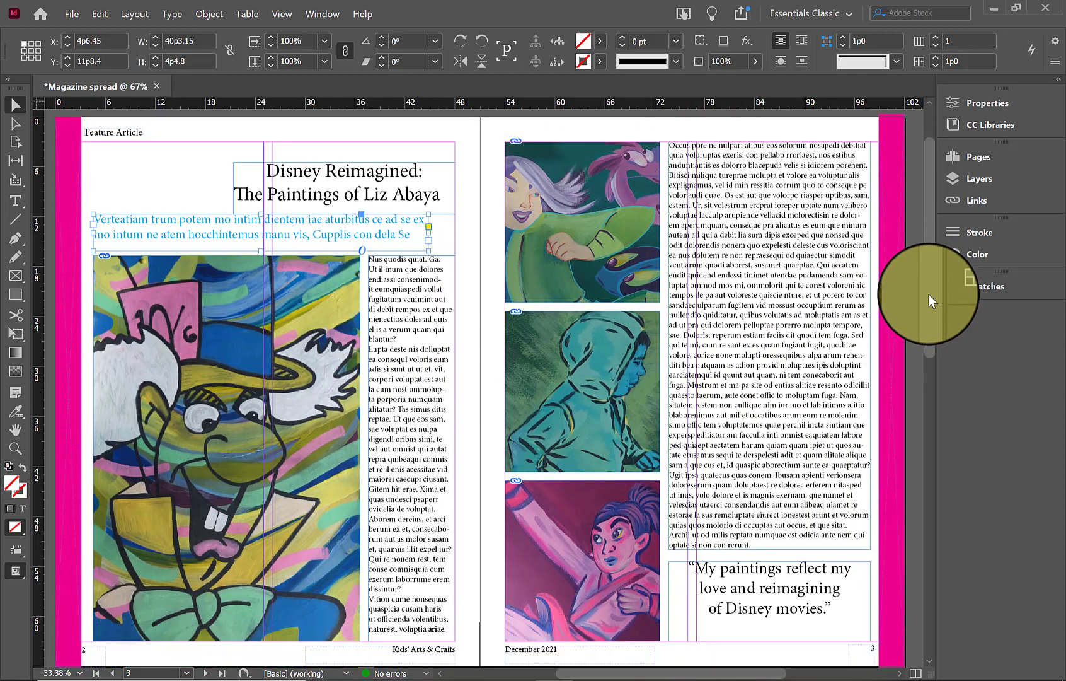
left_click(840, 244)
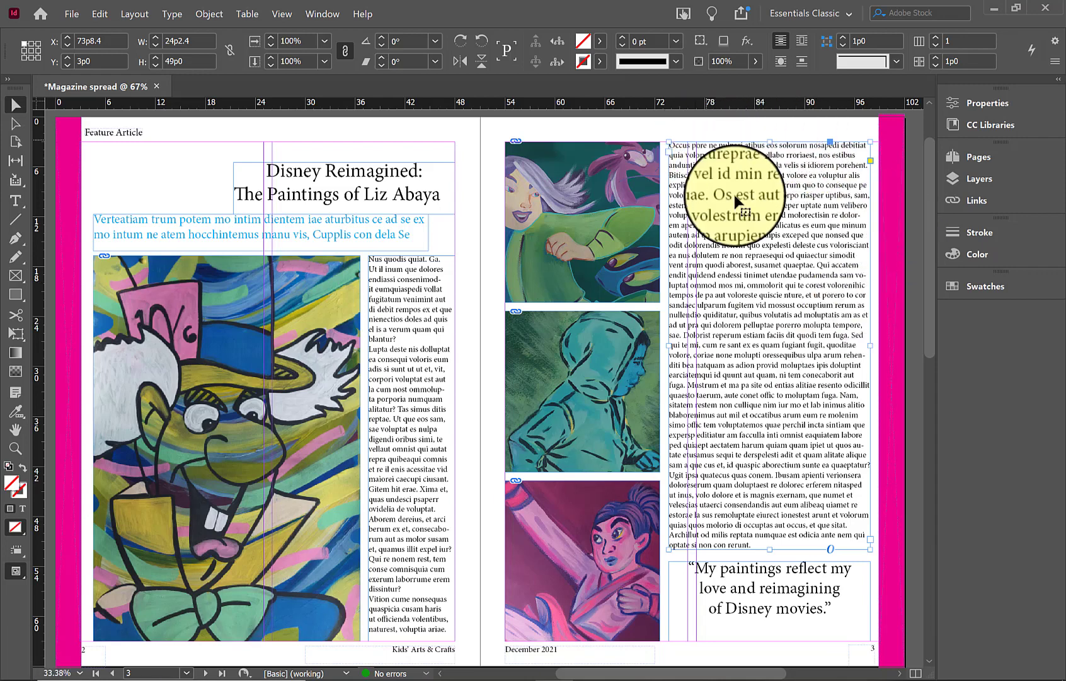
scroll(798, 167, "up", 2)
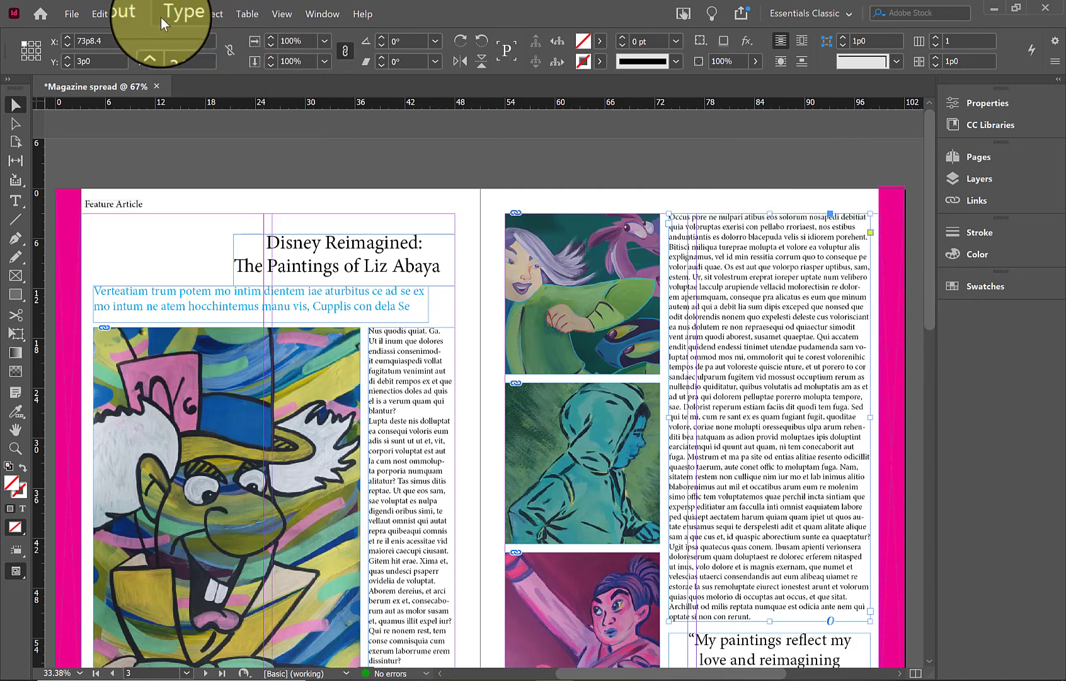
left_click(224, 14)
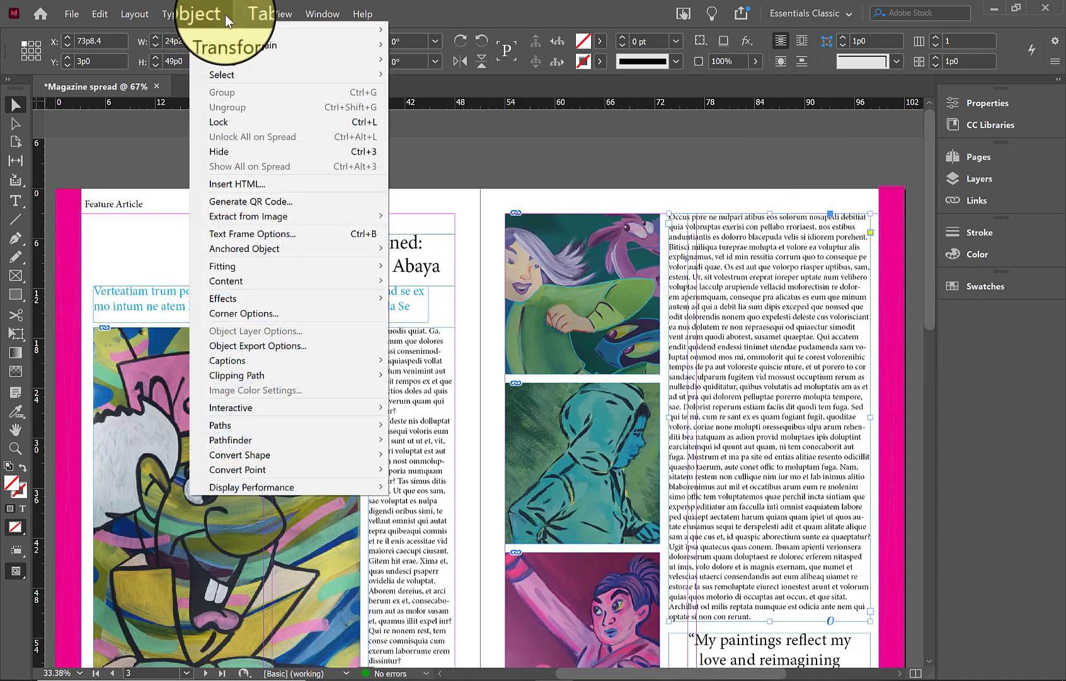
left_click(272, 233)
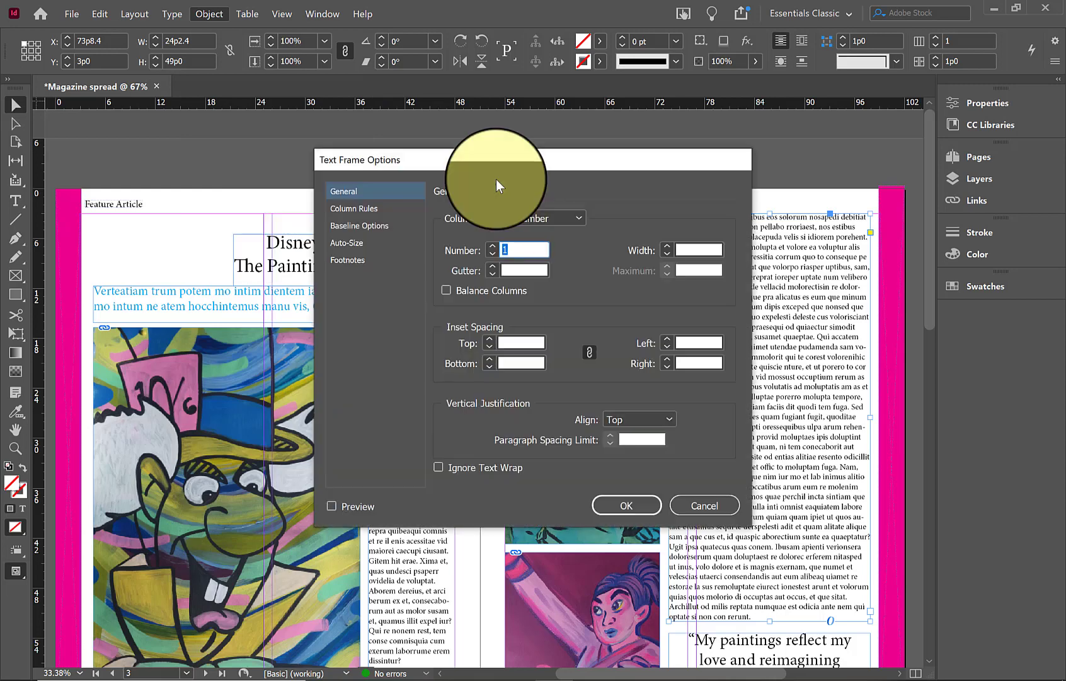
left_click_drag(493, 167, 218, 182)
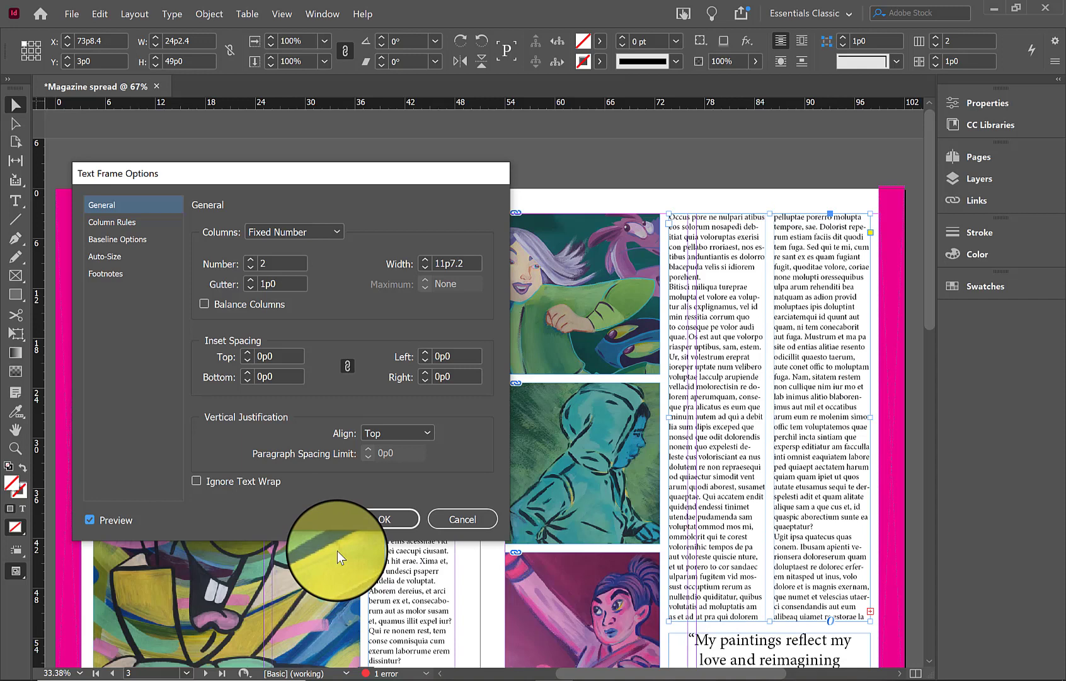
left_click(400, 523)
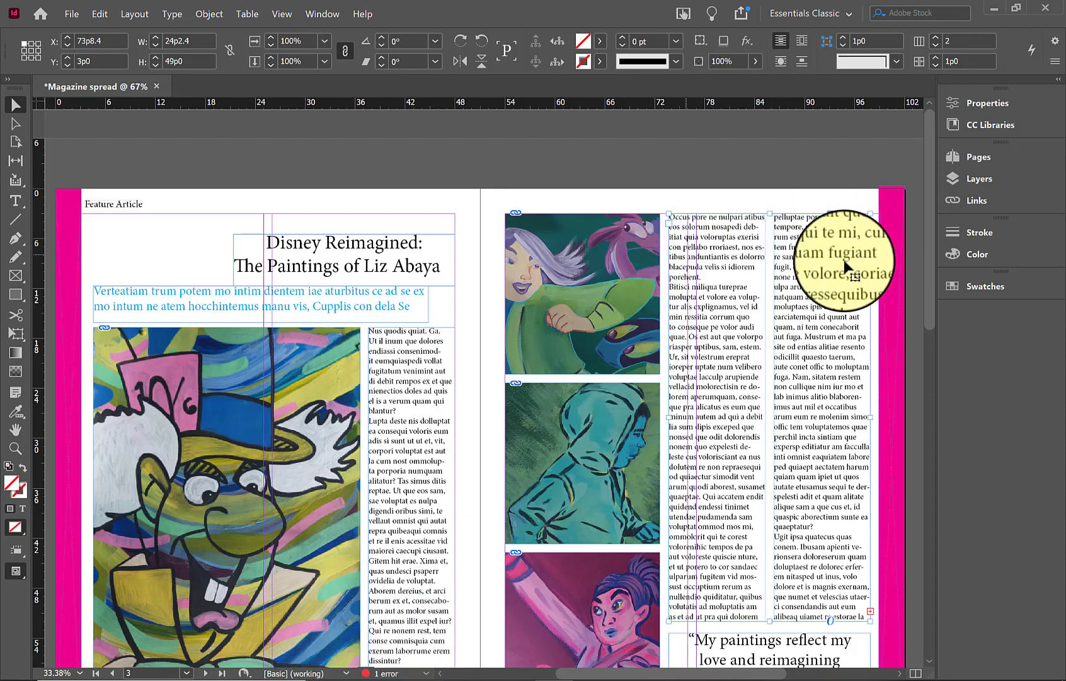
Replace the first word of page 2's body text column with "The".
left_click_drag(929, 210, 929, 242)
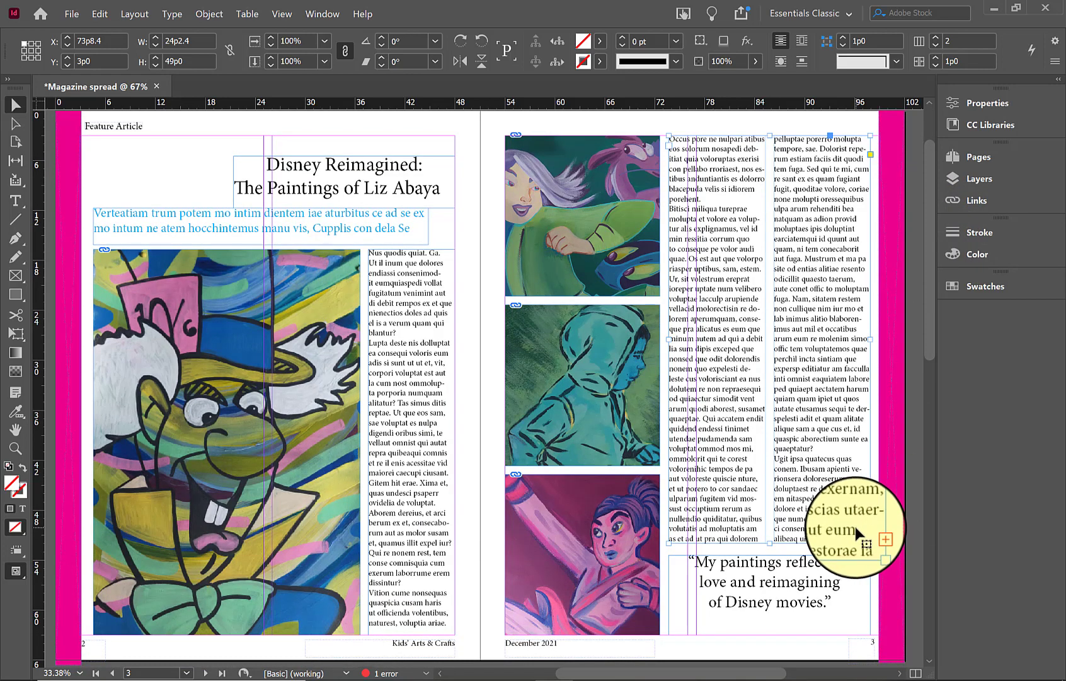
scroll(856, 527, "up", 3)
left_click_drag(928, 259, 928, 288)
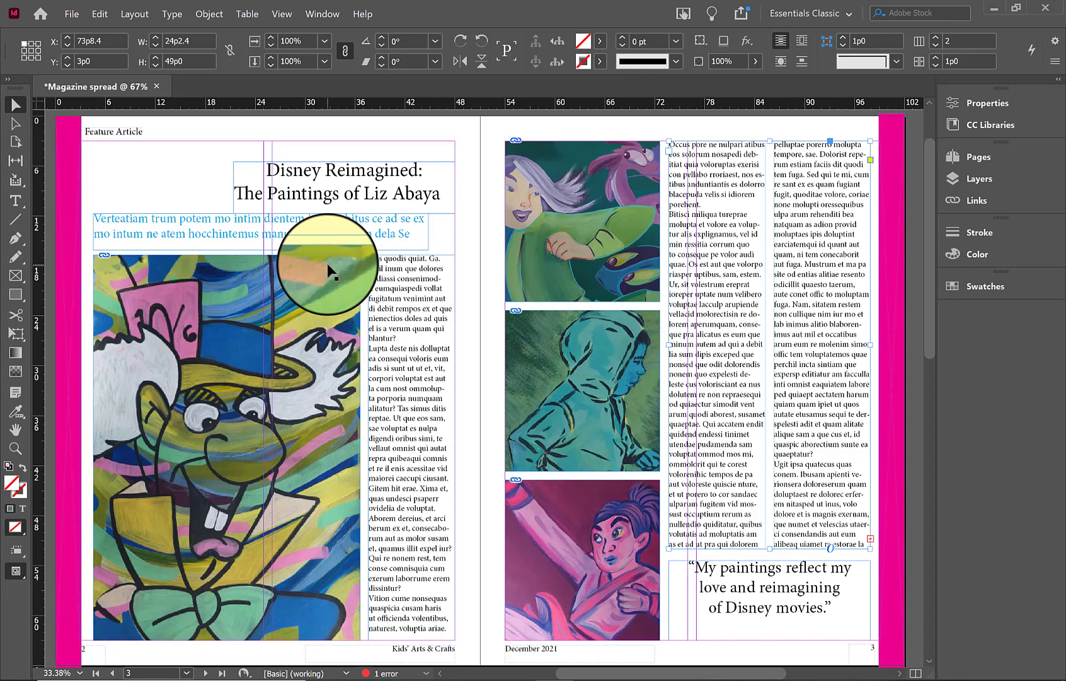
scroll(327, 262, "up", 3)
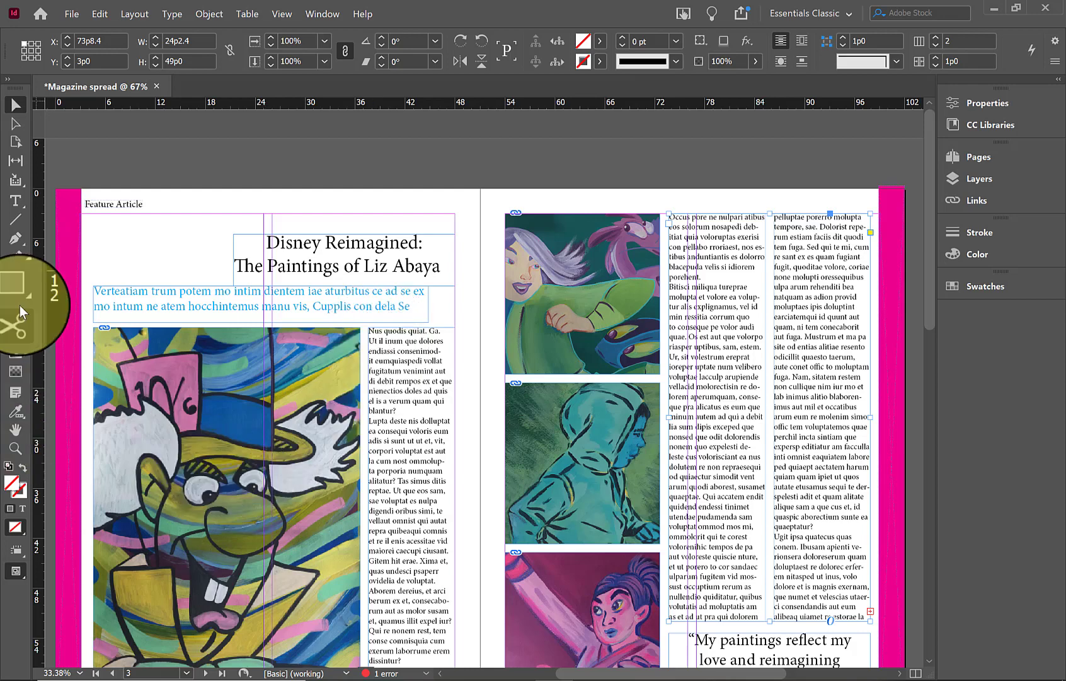
left_click(15, 448)
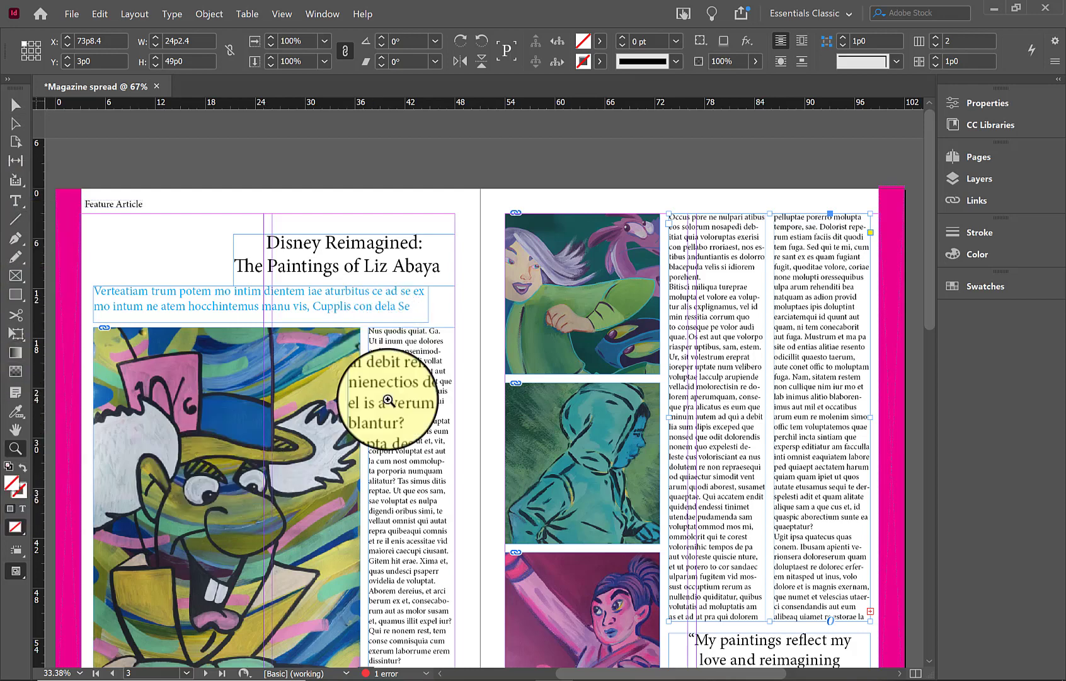
left_click(391, 332)
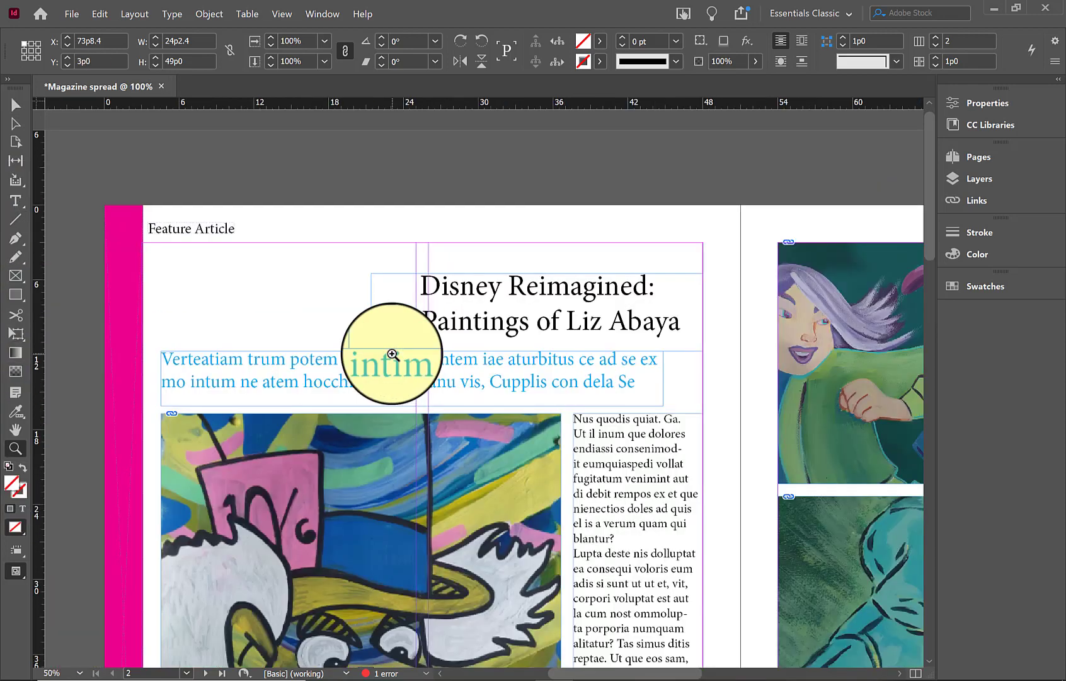
left_click(590, 444)
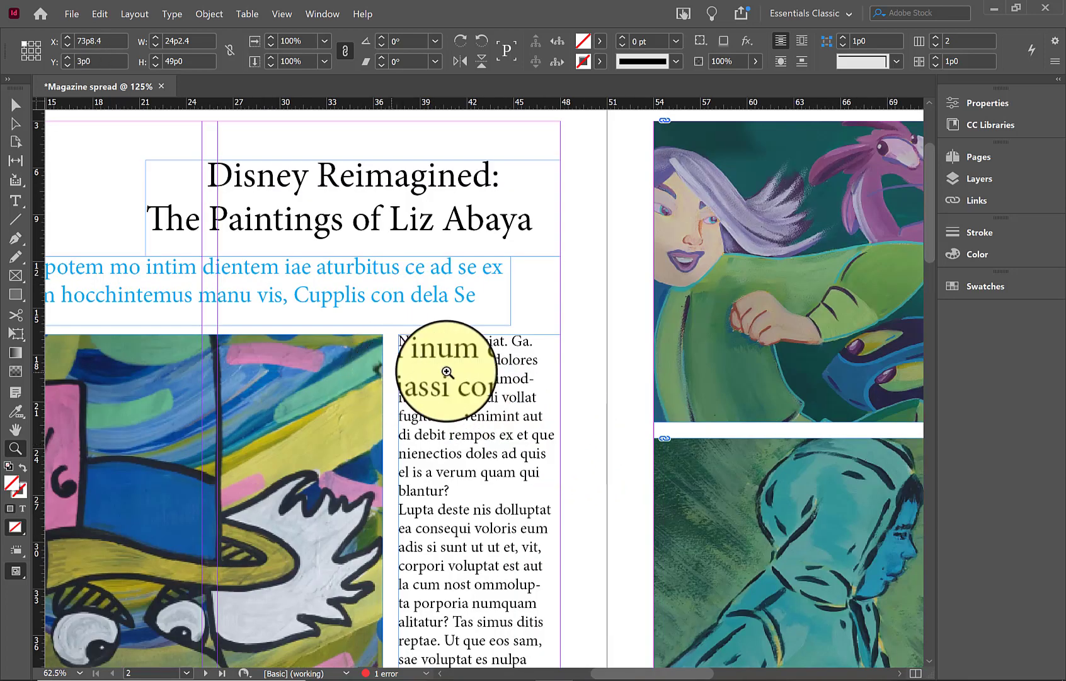
left_click(409, 372)
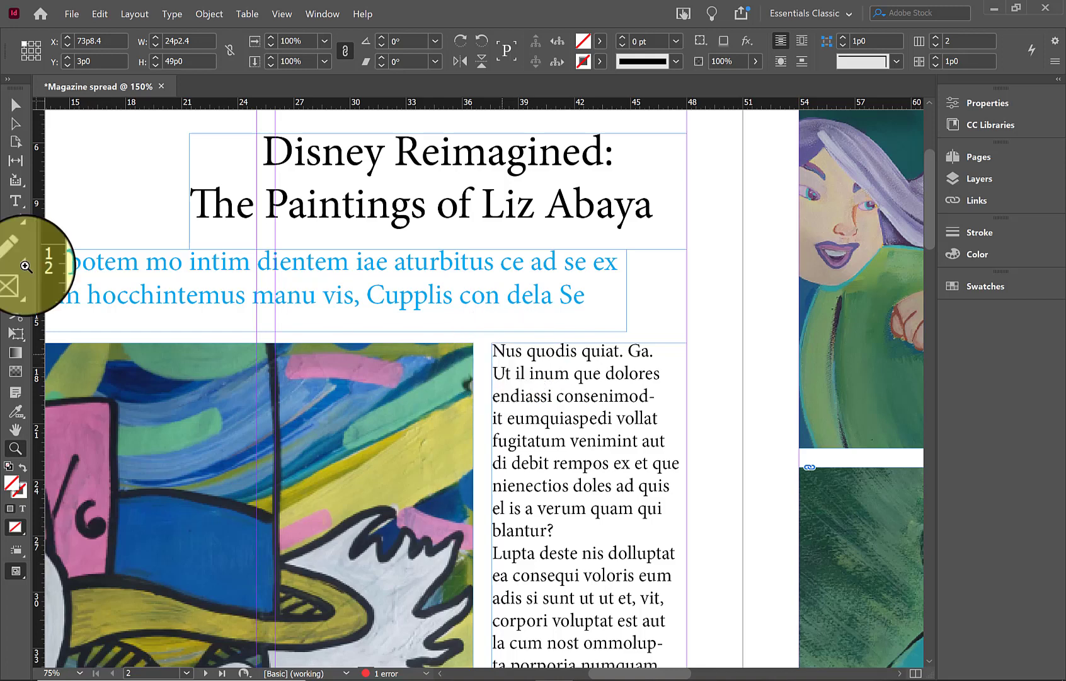
left_click(15, 200)
left_click(513, 362)
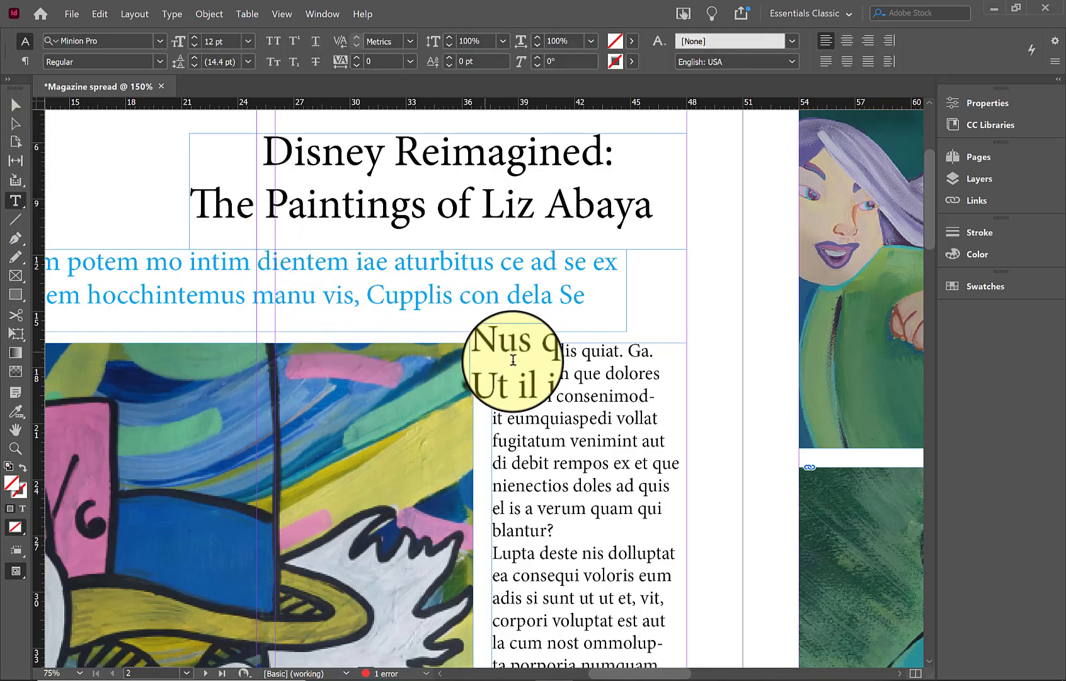
left_click_drag(521, 347, 492, 348)
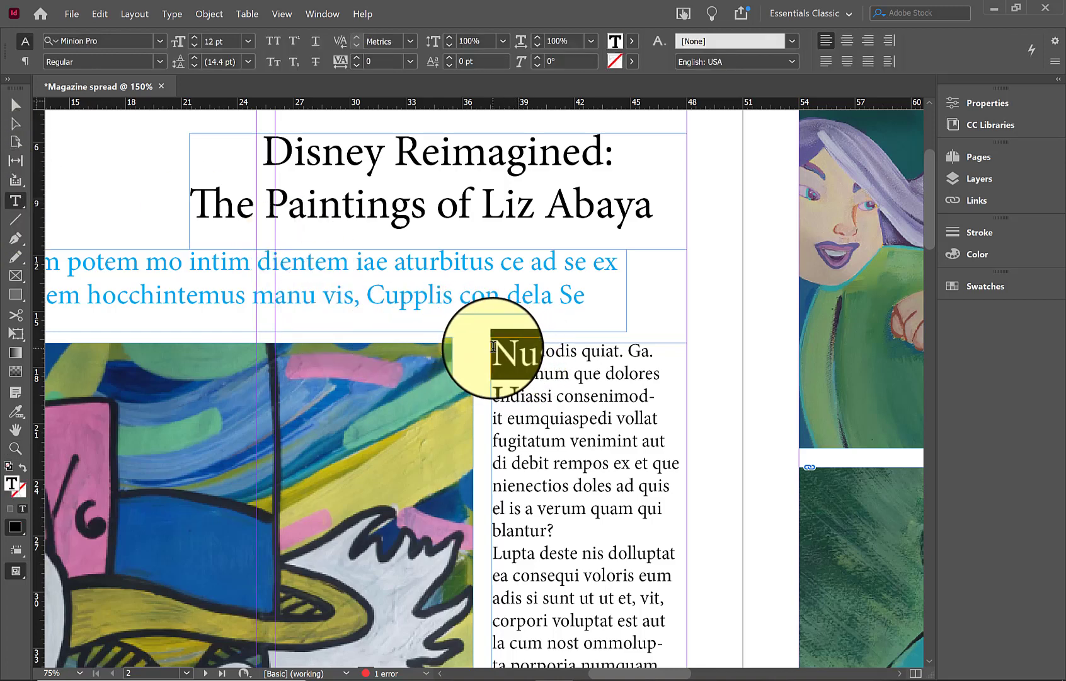
type("The")
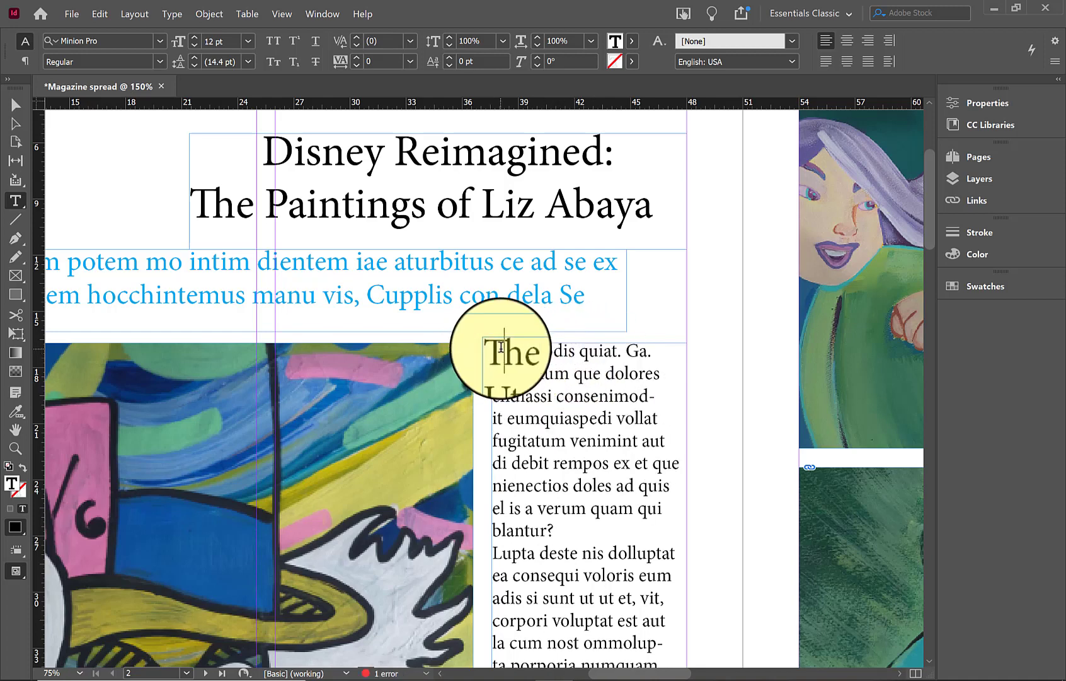
Give the opening paragraph of page 2's body text a one-character drop cap four lines high.
left_click_drag(501, 347, 493, 348)
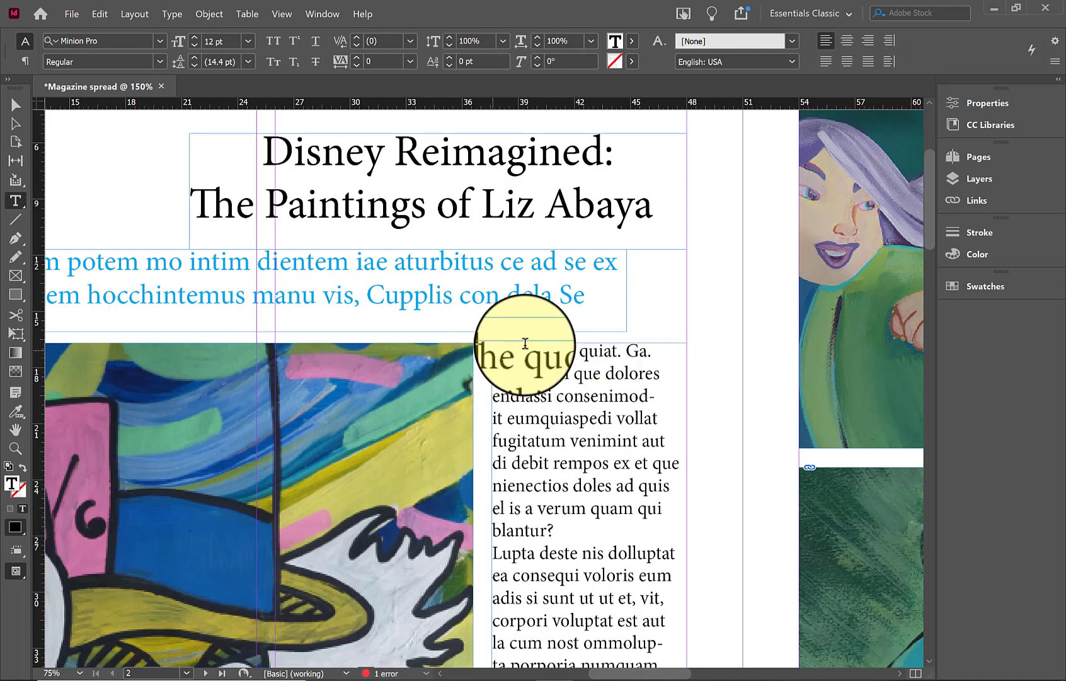
left_click(495, 348)
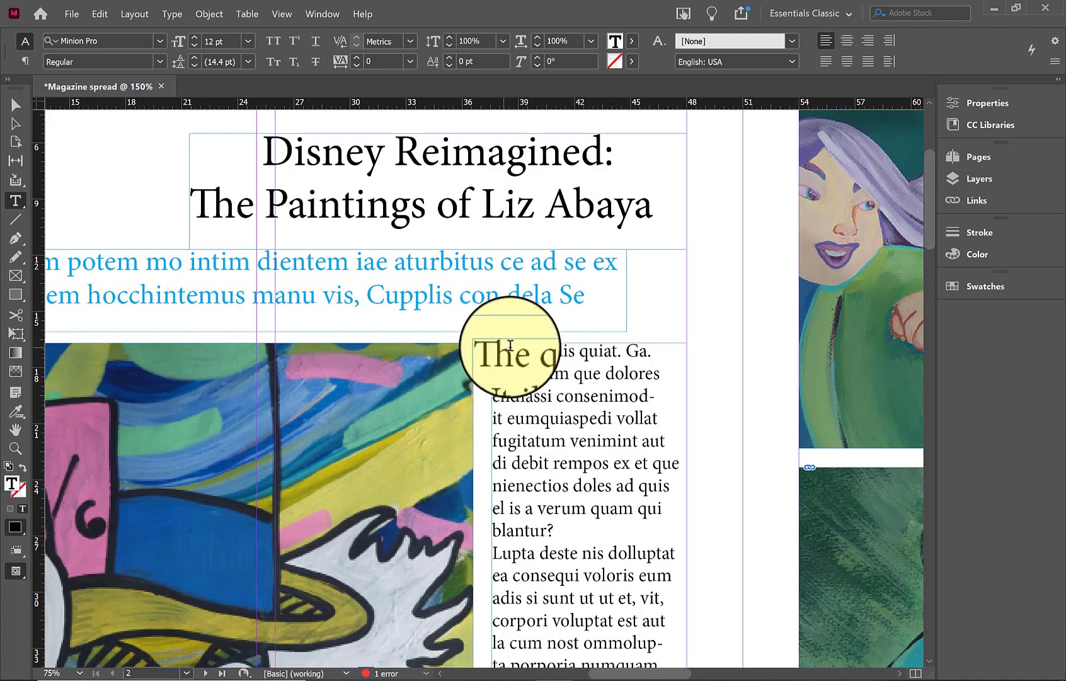
left_click_drag(498, 347, 519, 350)
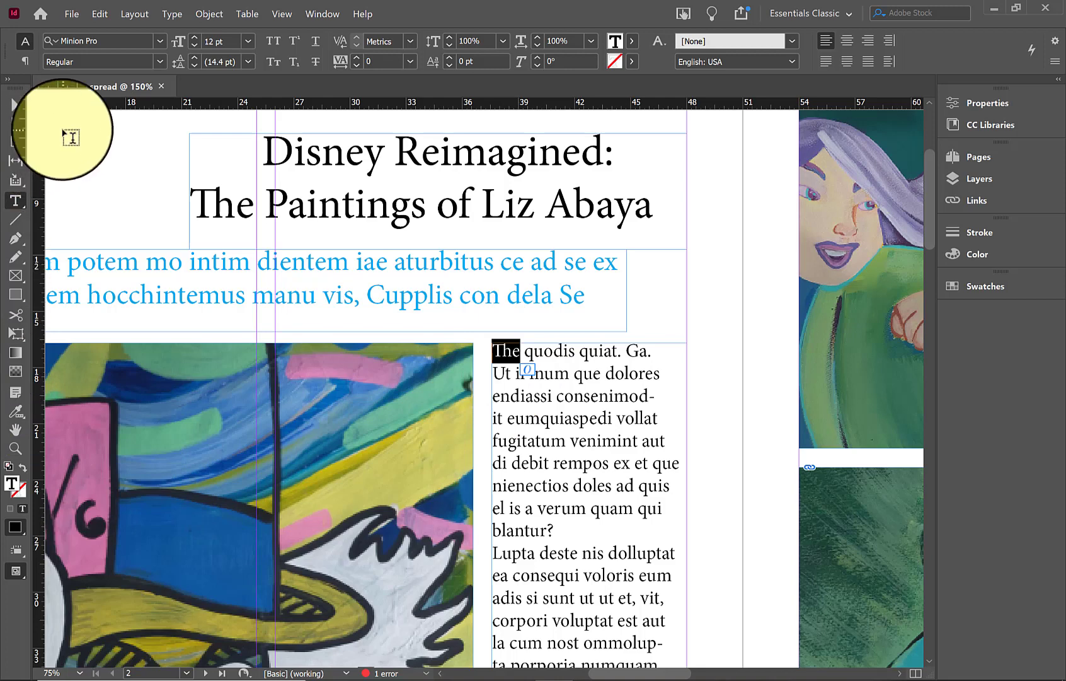
left_click(25, 61)
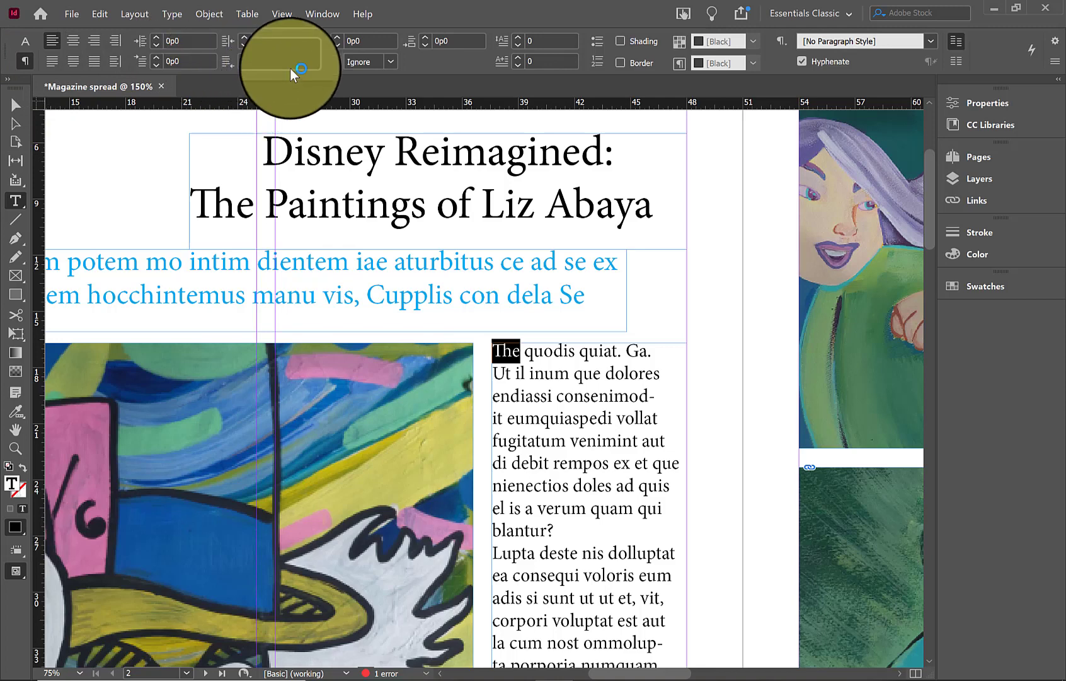
left_click(338, 39)
left_click(518, 38)
left_click(518, 38)
left_click(518, 37)
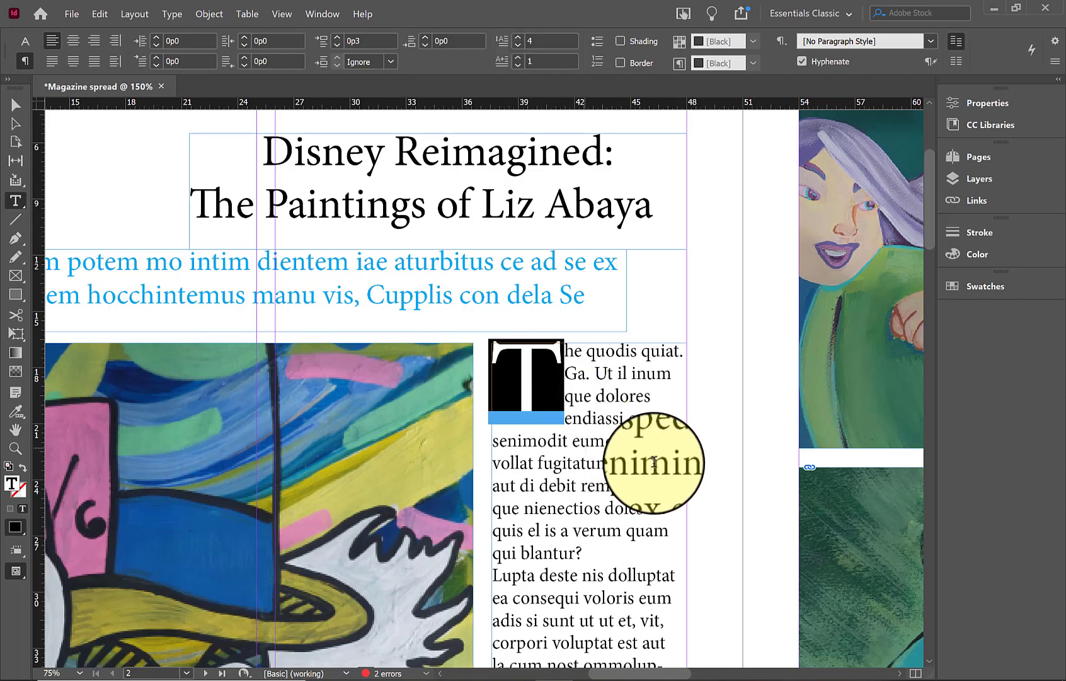
left_click(593, 373)
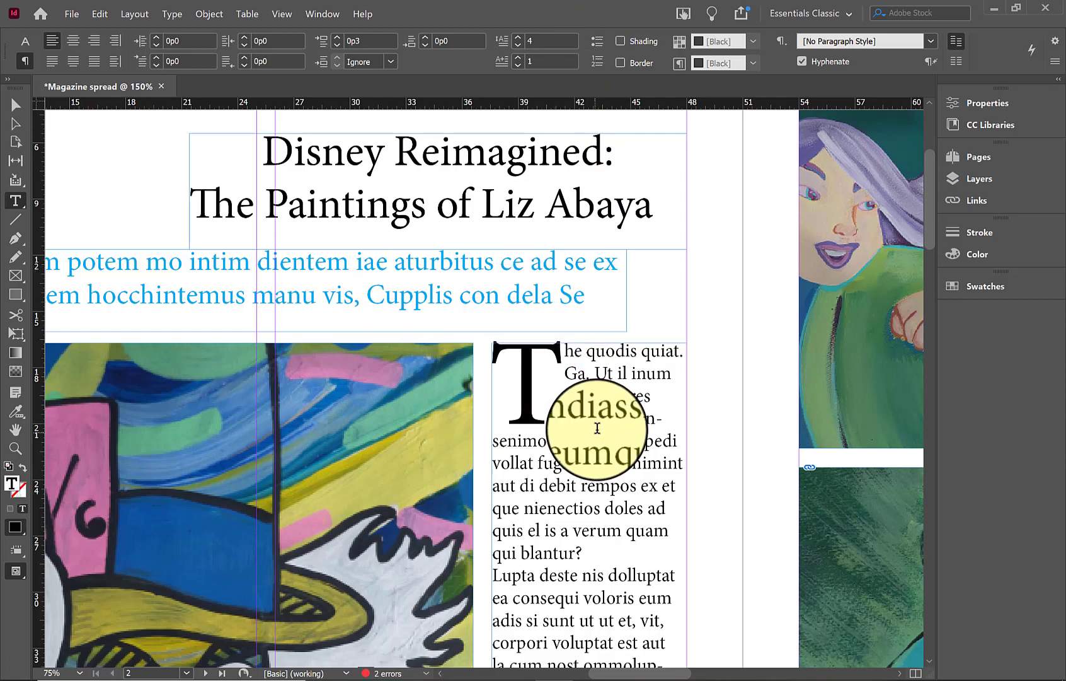
Try extending the drop cap on page 2 to two and three characters, and set it back to one character.
scroll(592, 397, "up", 3)
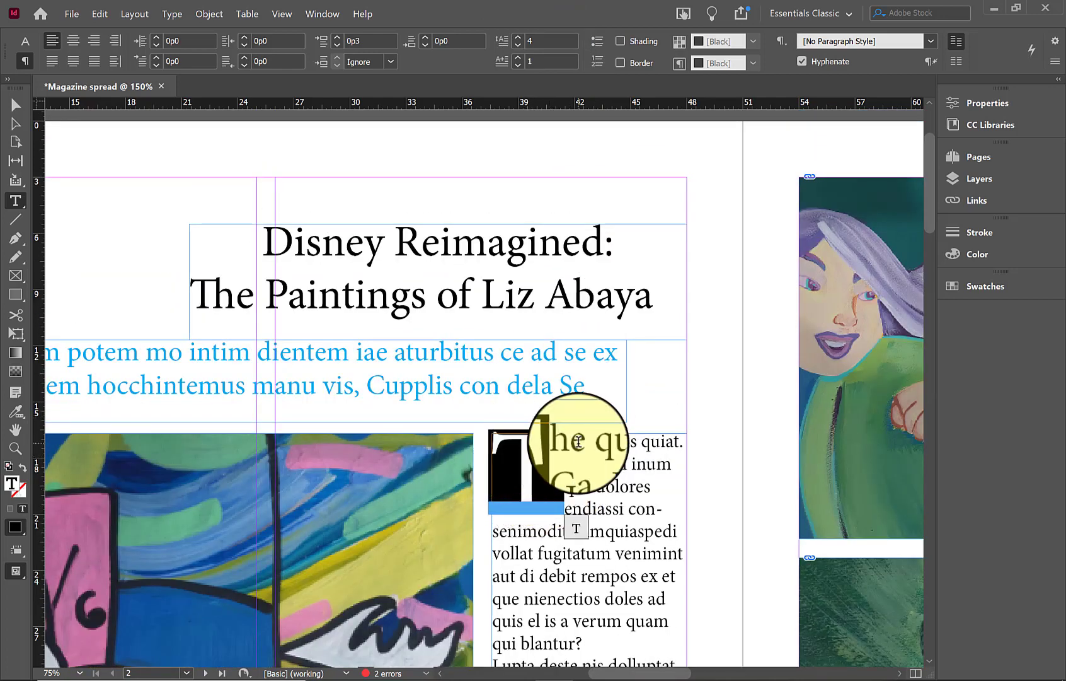
double_click(525, 450)
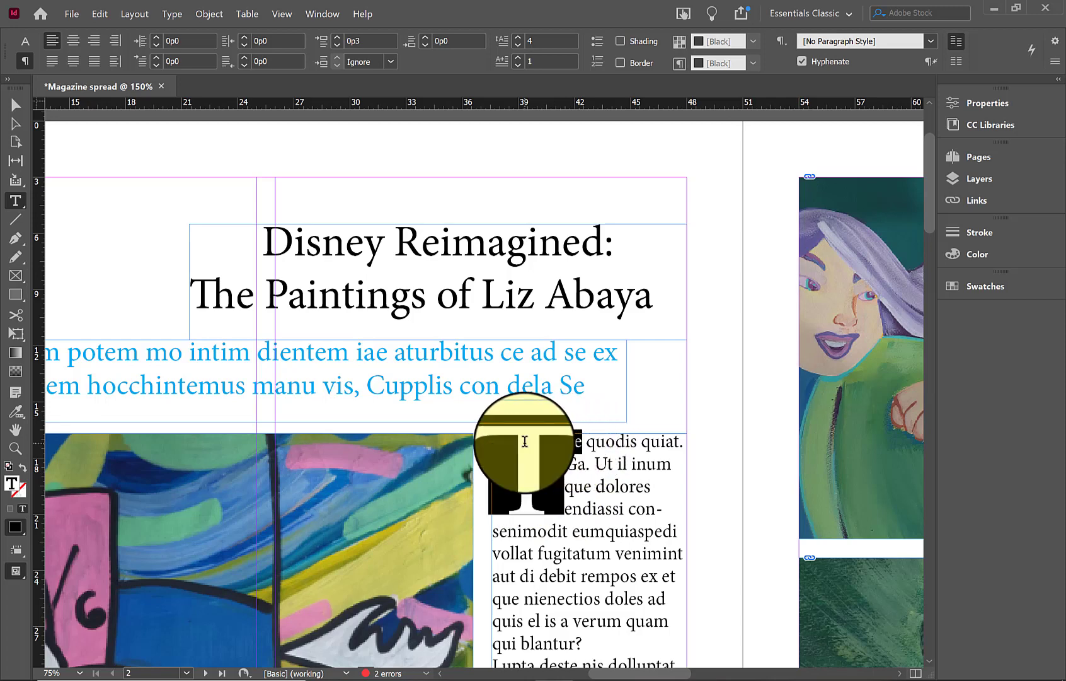
left_click(516, 57)
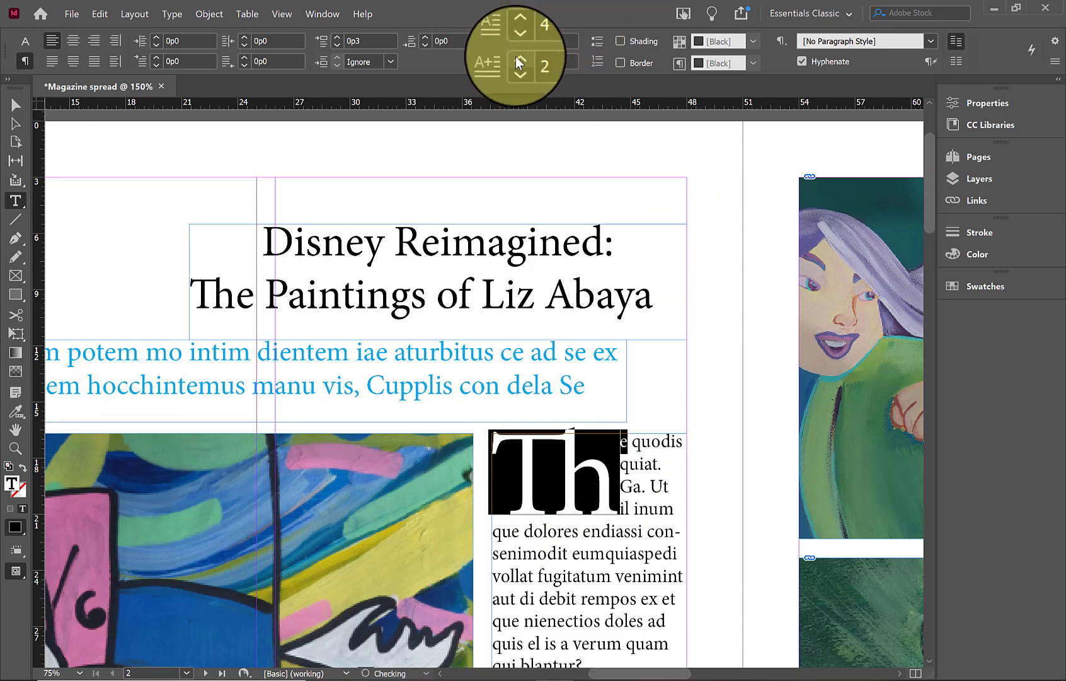
left_click(516, 57)
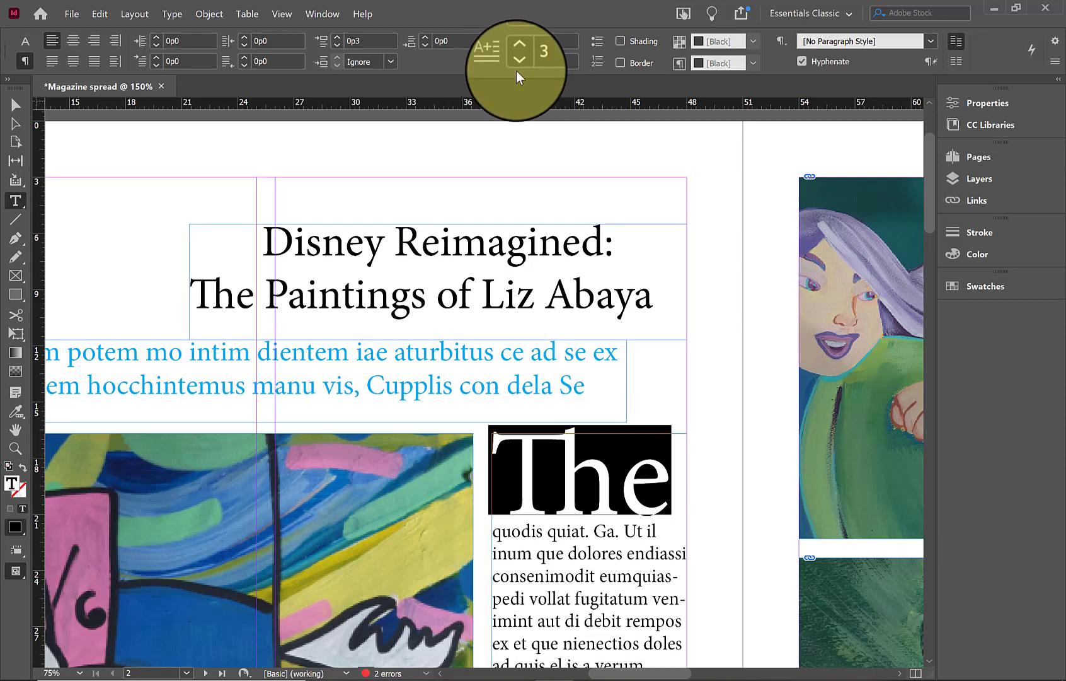
left_click(517, 65)
left_click(517, 65)
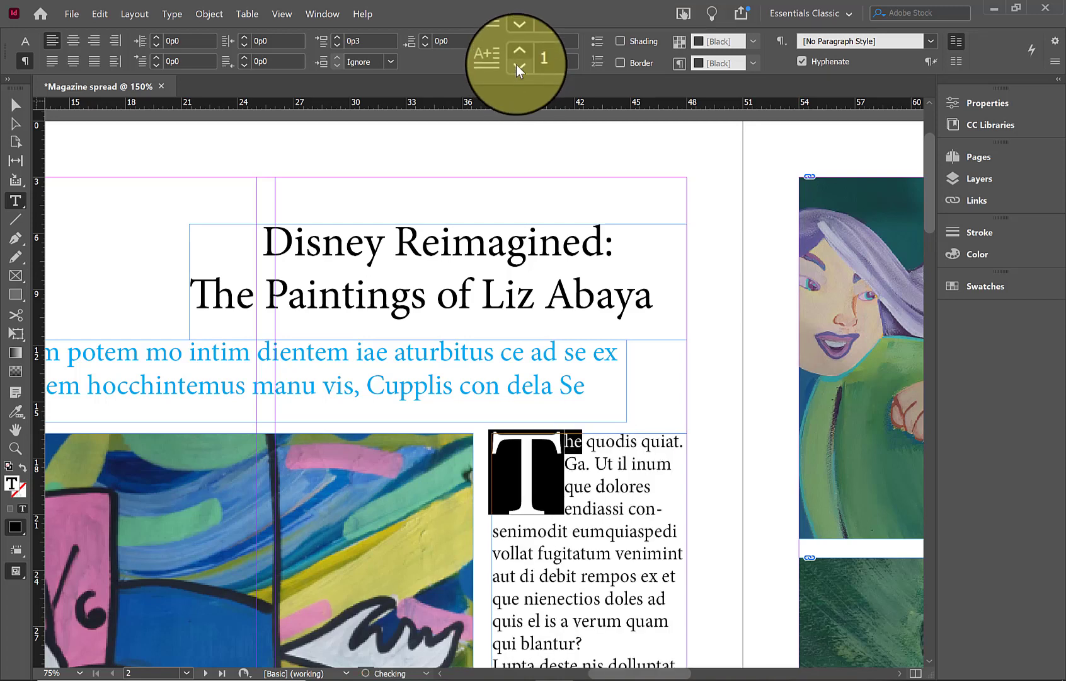
left_click(598, 508)
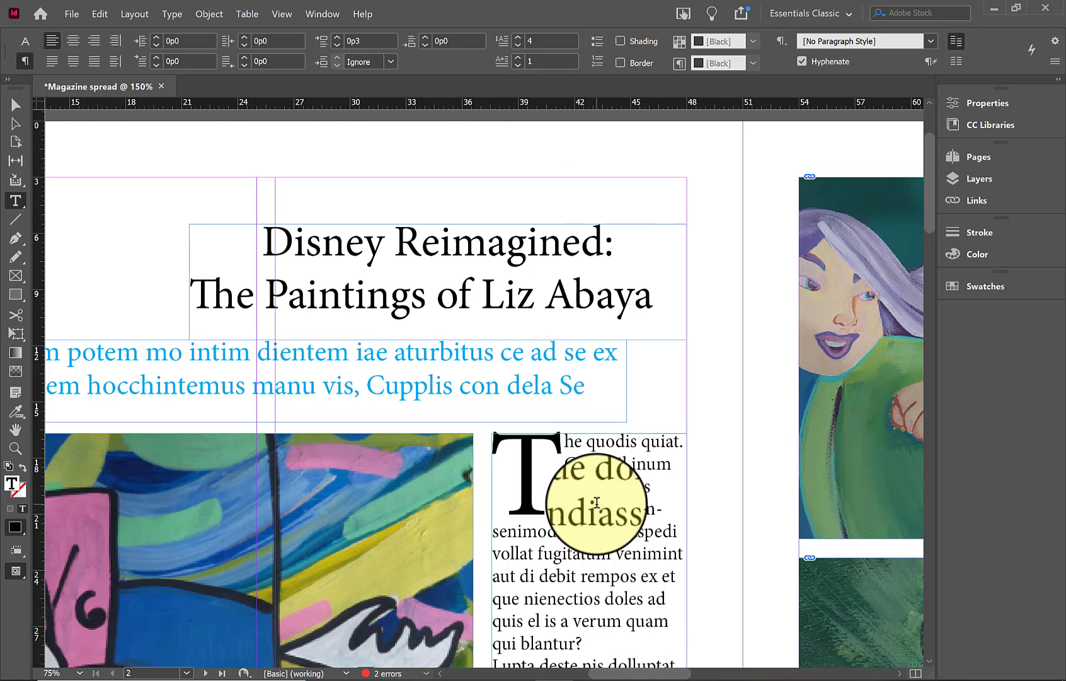
Zoom out to view the whole spread of pages 2 and 3.
left_click(16, 448)
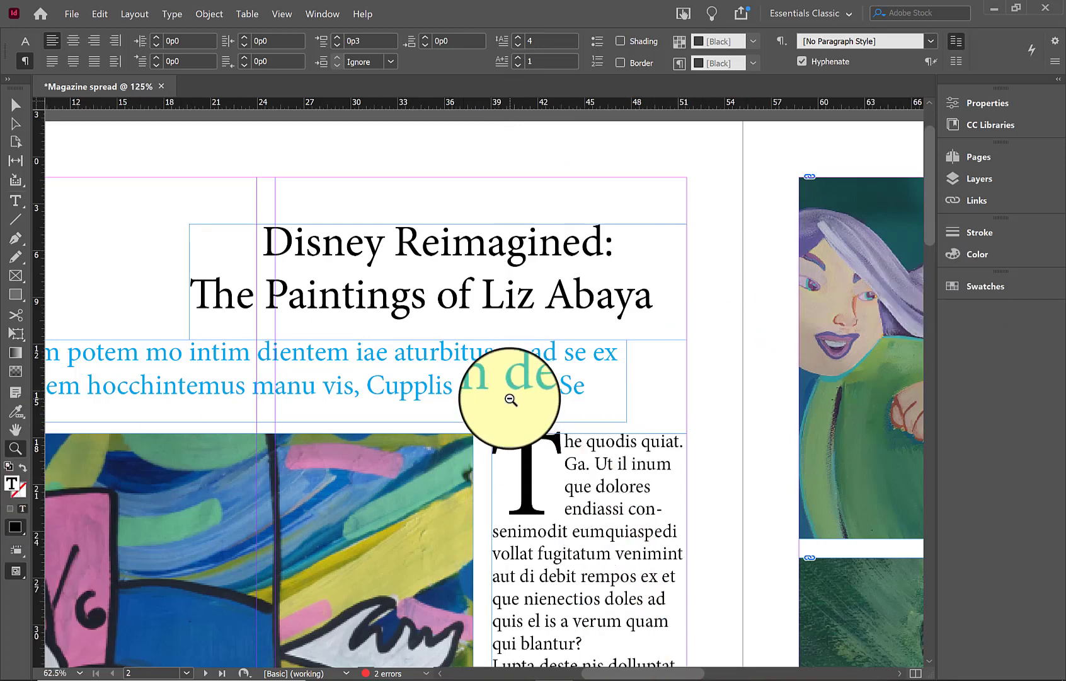
left_click(510, 402, "alt")
left_click(510, 401, "alt")
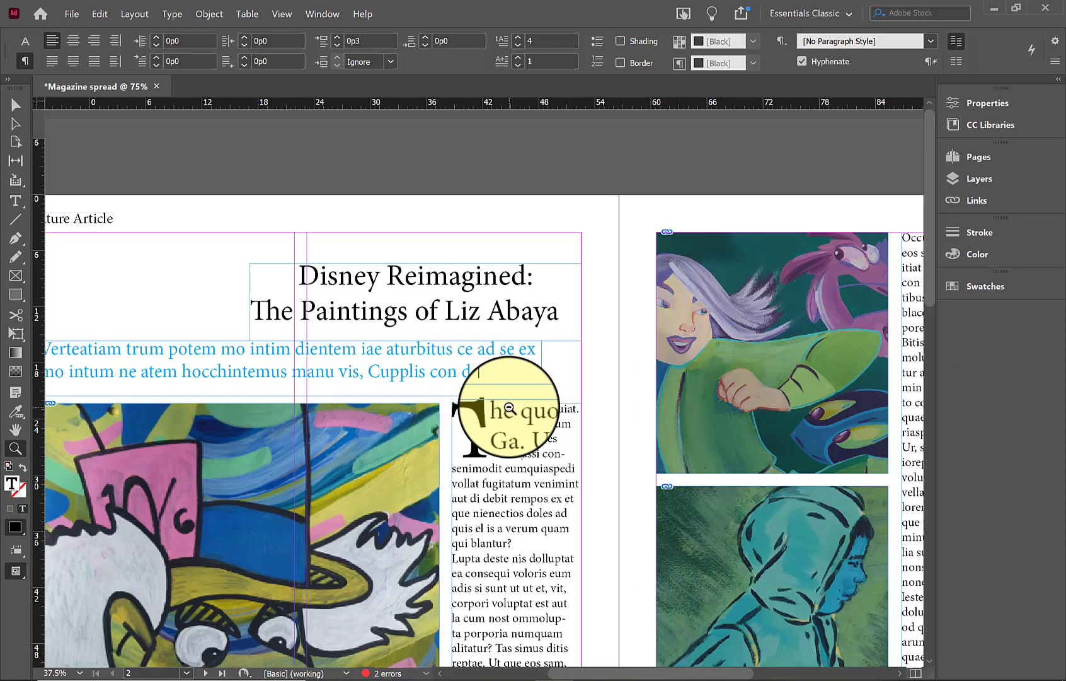
left_click(511, 402, "alt")
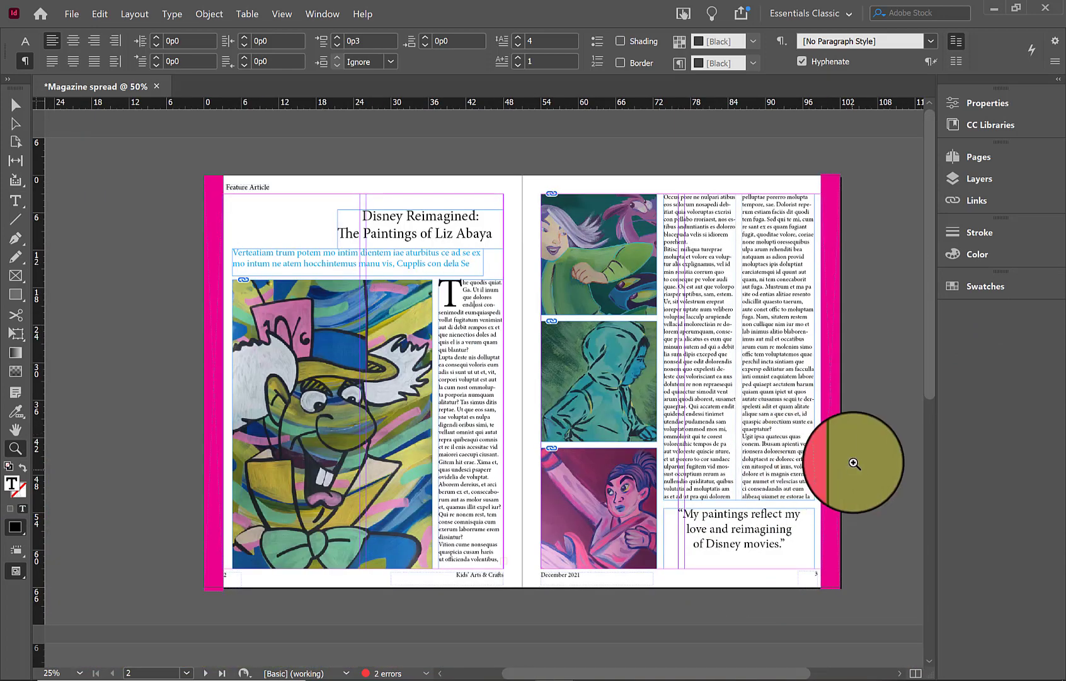
Review the whole spread of pages 2 and 3 in preview mode, without guides and frame edges.
left_click(785, 360)
scroll(488, 542, "up", 3)
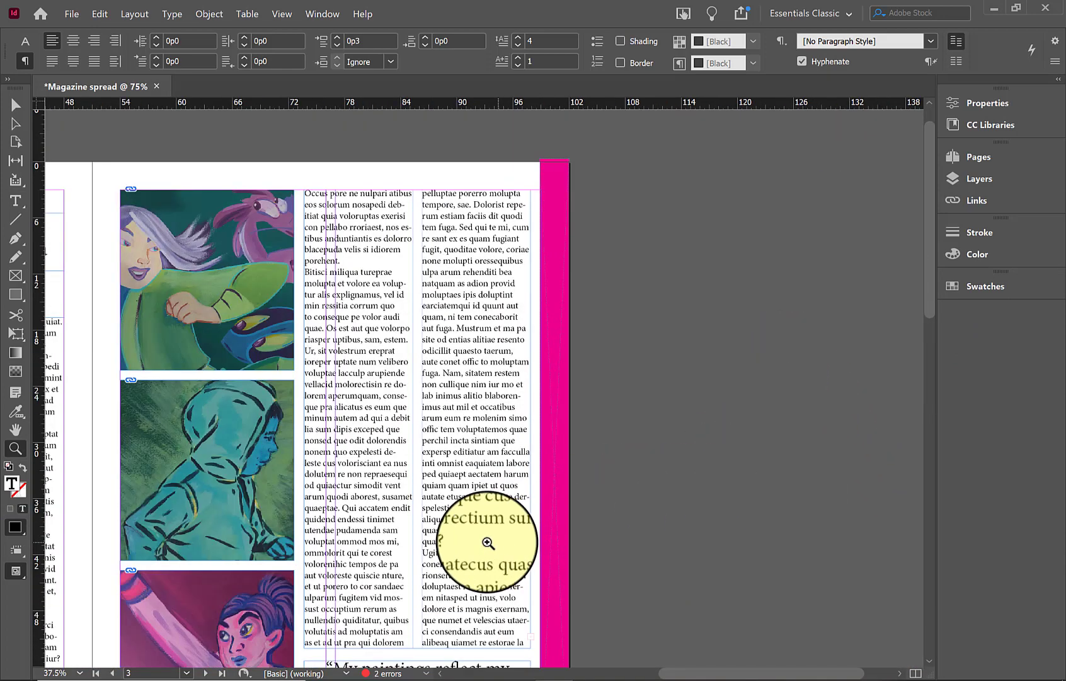
left_click(394, 498, "alt")
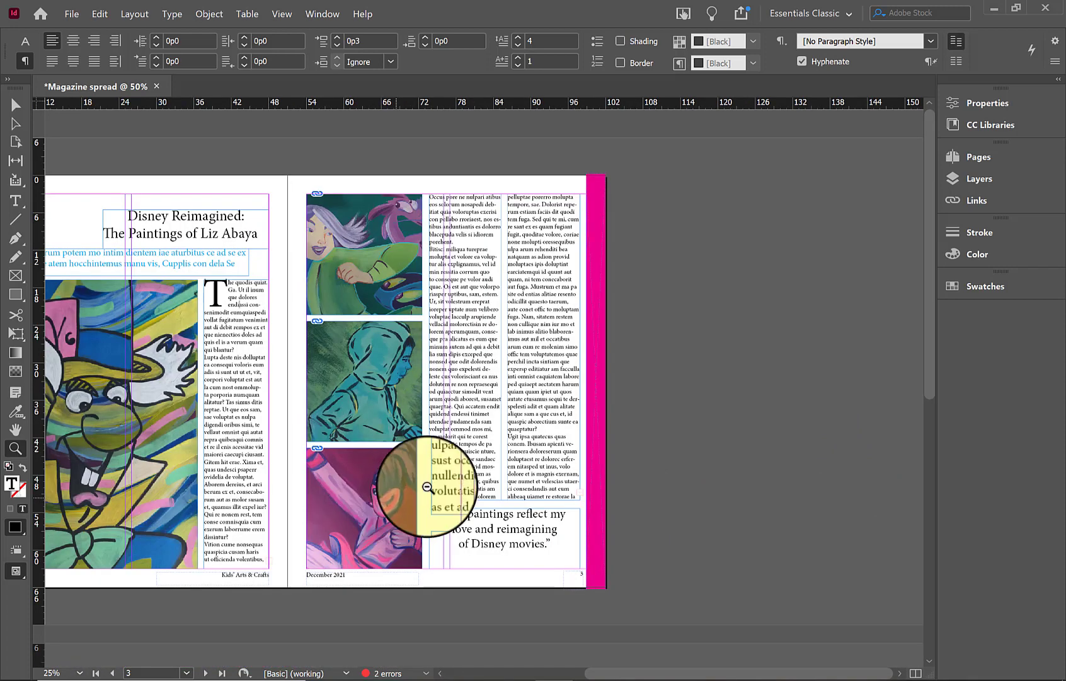
left_click_drag(695, 677, 637, 677)
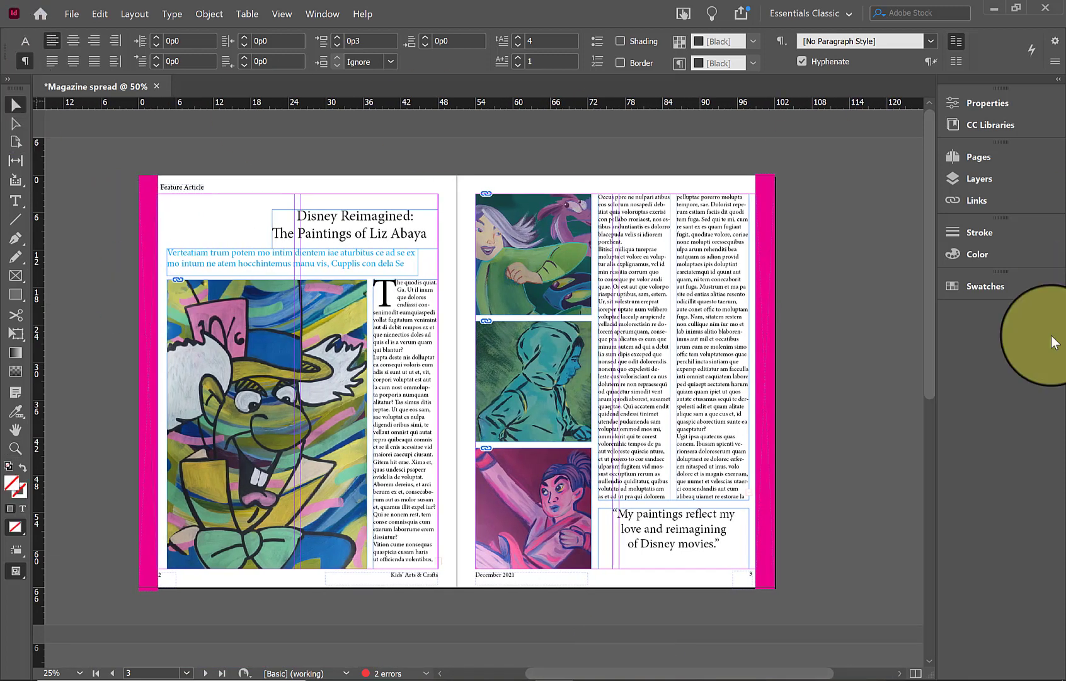
key("Escape")
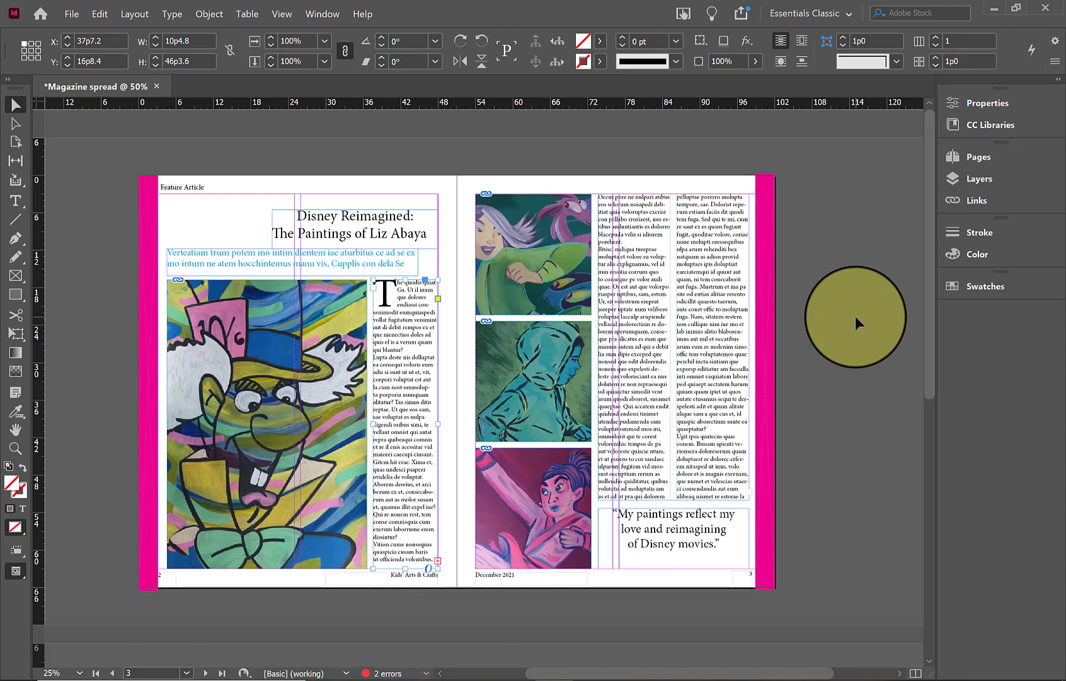
key("w")
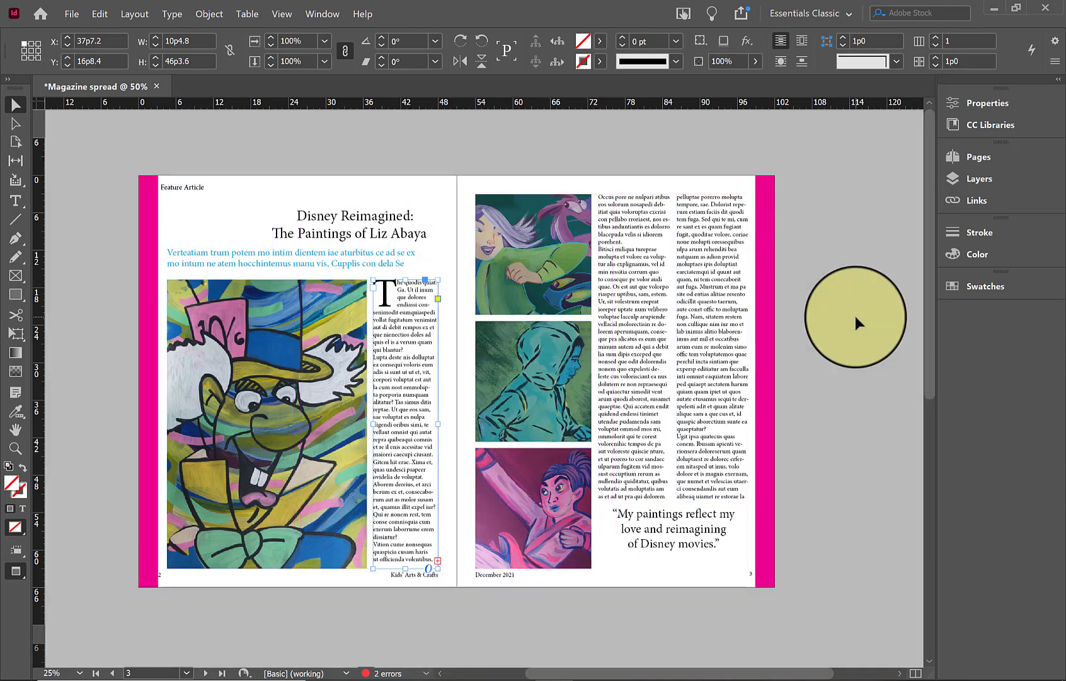
left_click(856, 315)
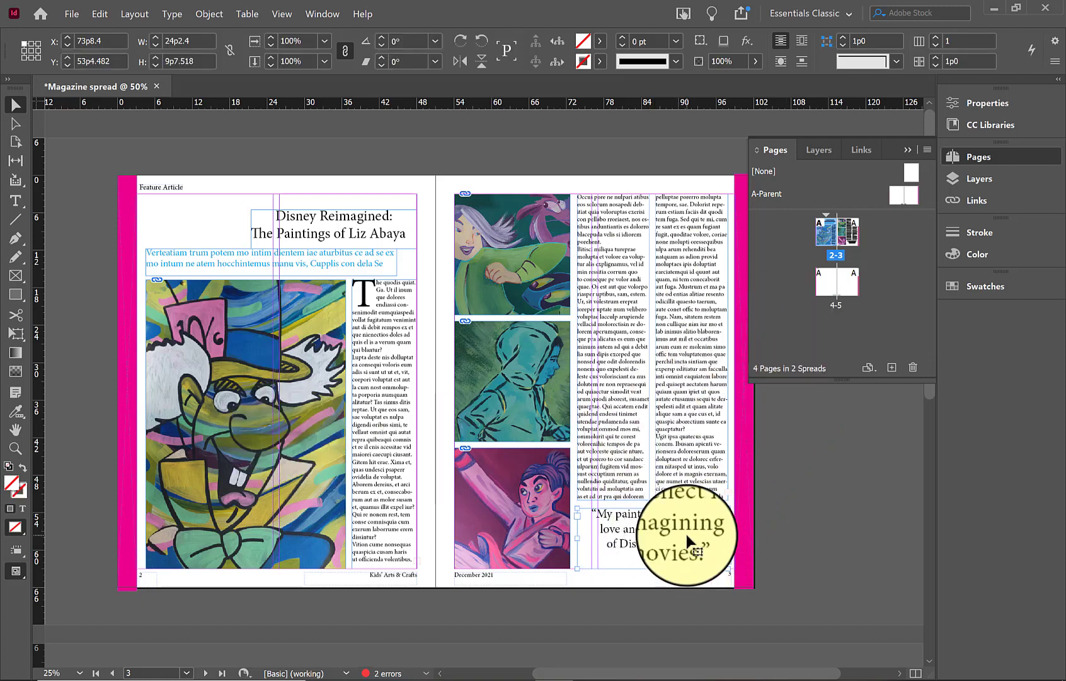
Slant the whole pull quote on page 3 with a 15° skew to imitate italics.
double_click(838, 230)
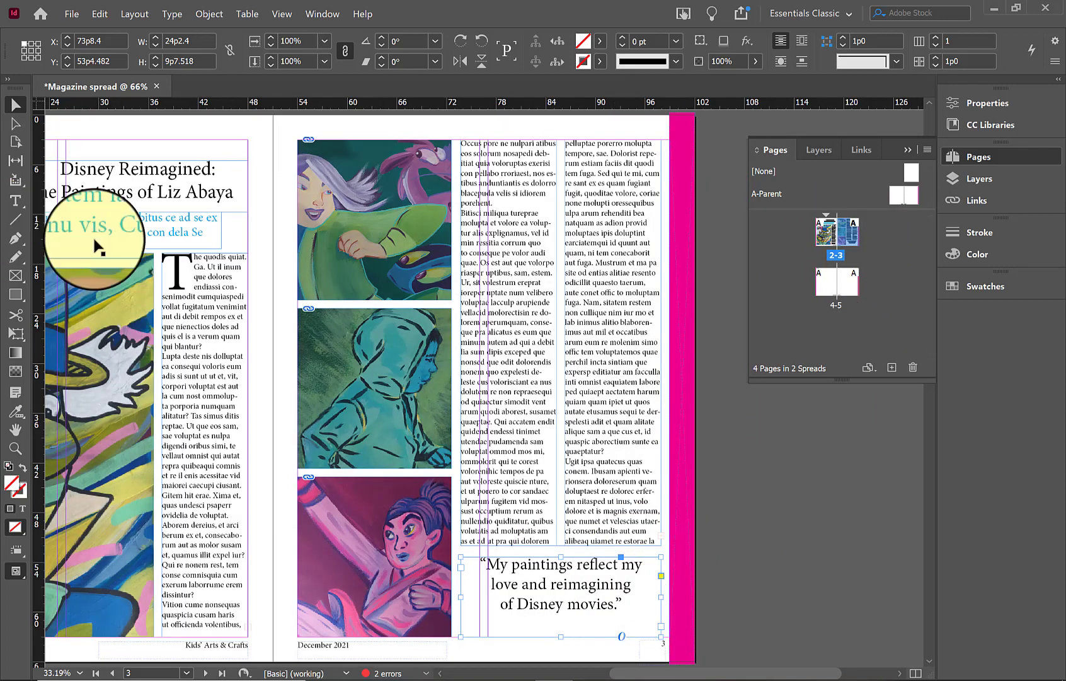
left_click(17, 201)
left_click(610, 569)
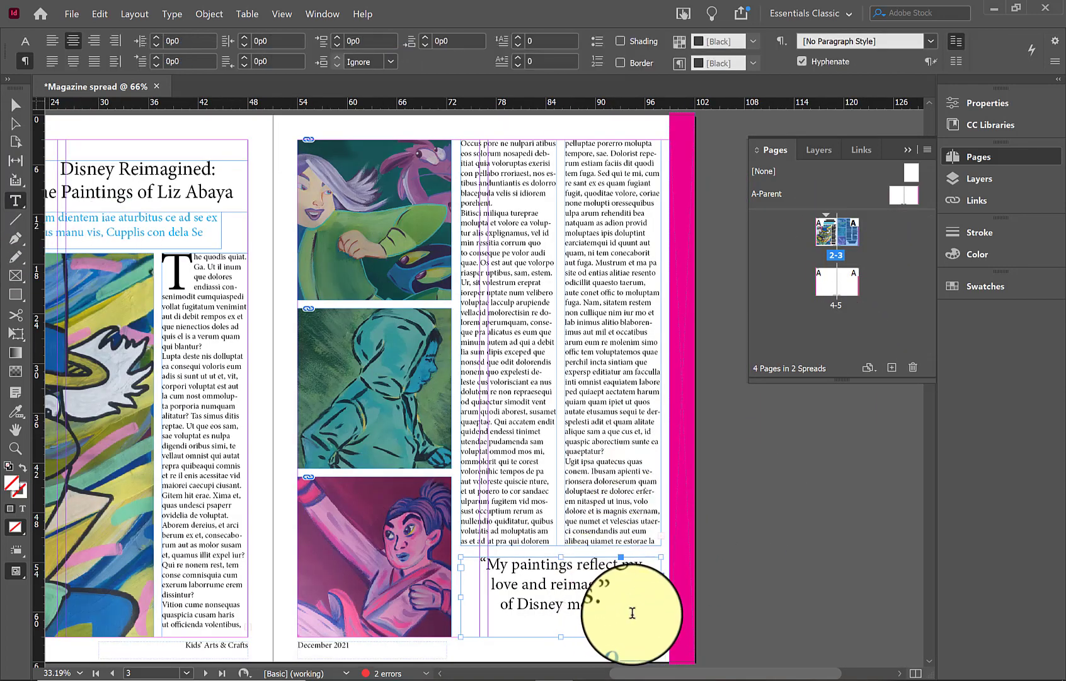
left_click_drag(626, 656, 482, 563)
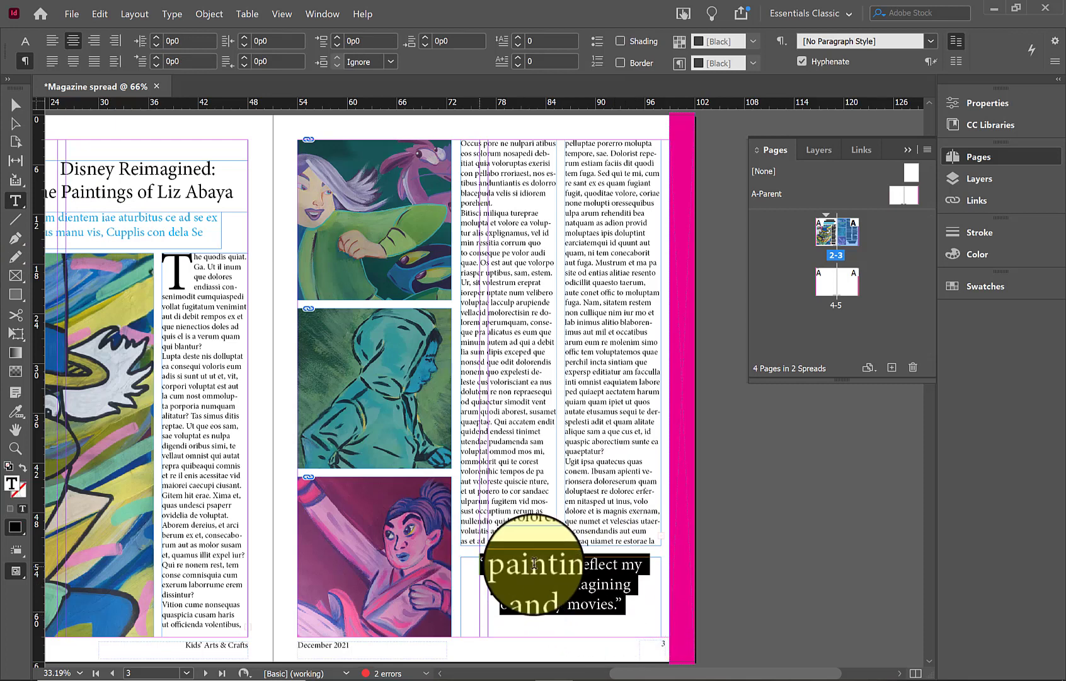
left_click(25, 43)
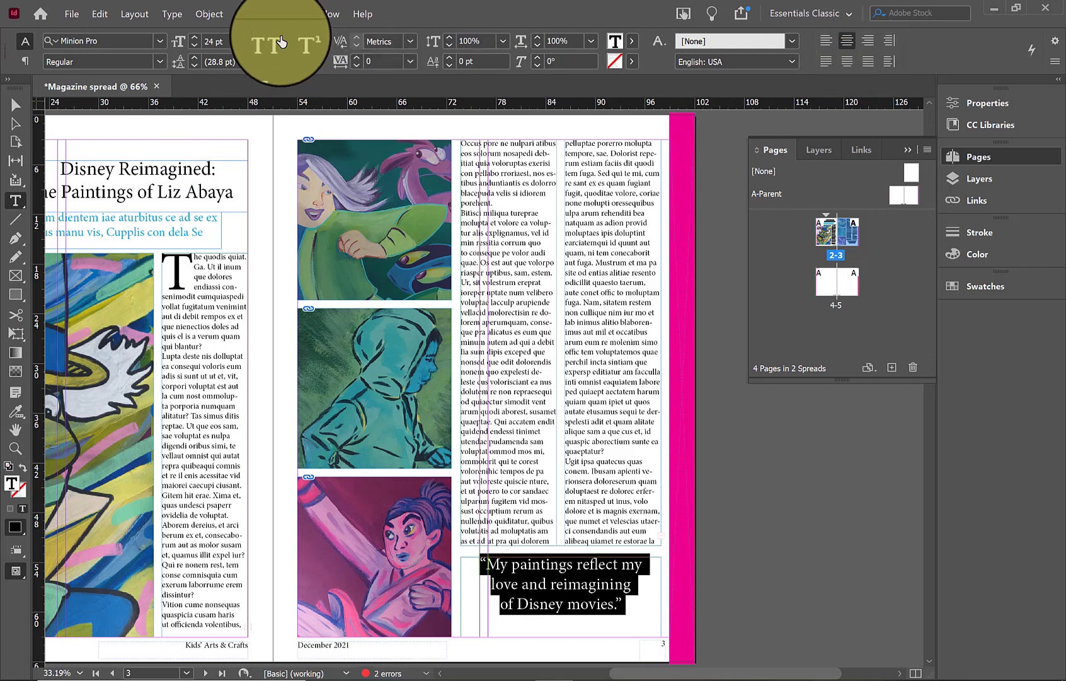
left_click(158, 60)
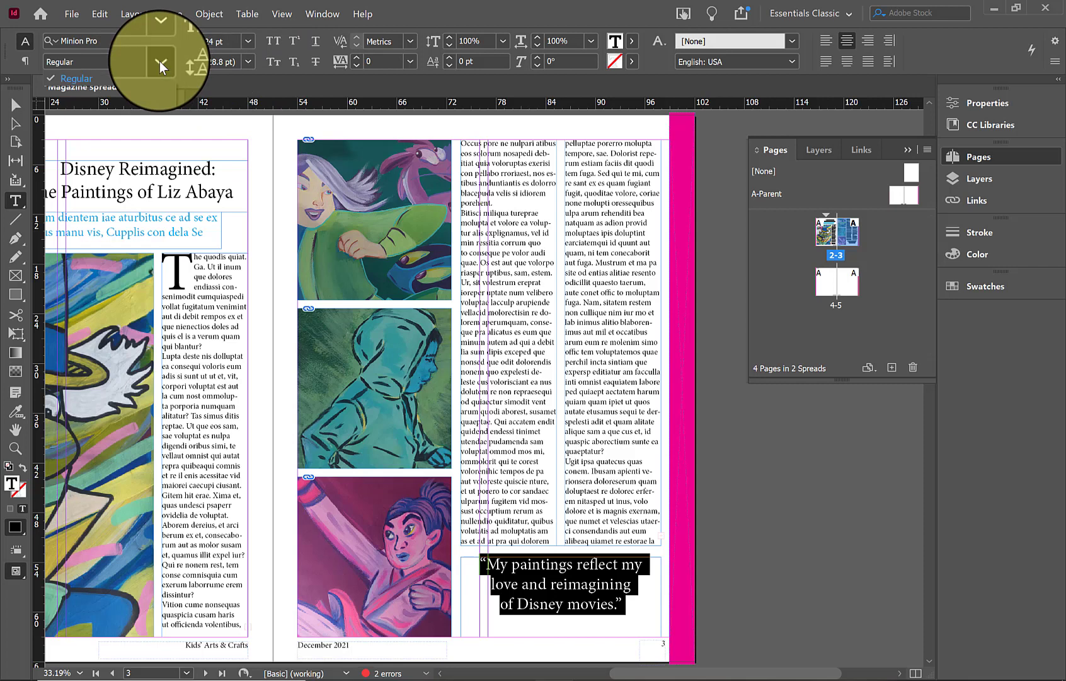
double_click(543, 57)
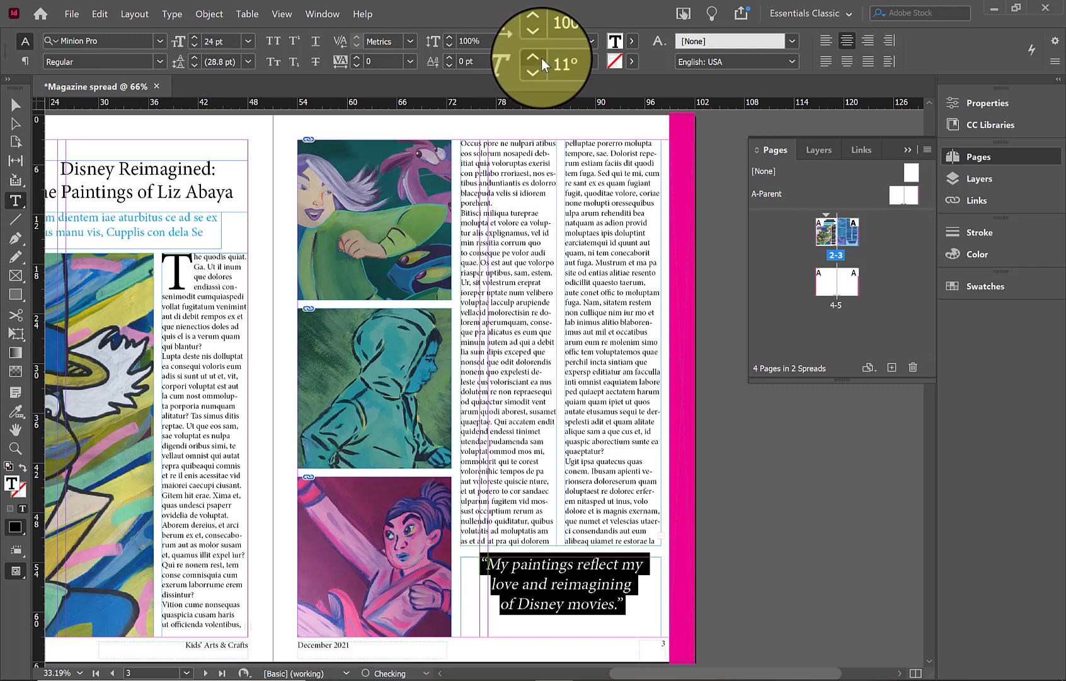
left_click(541, 59)
left_click(541, 58)
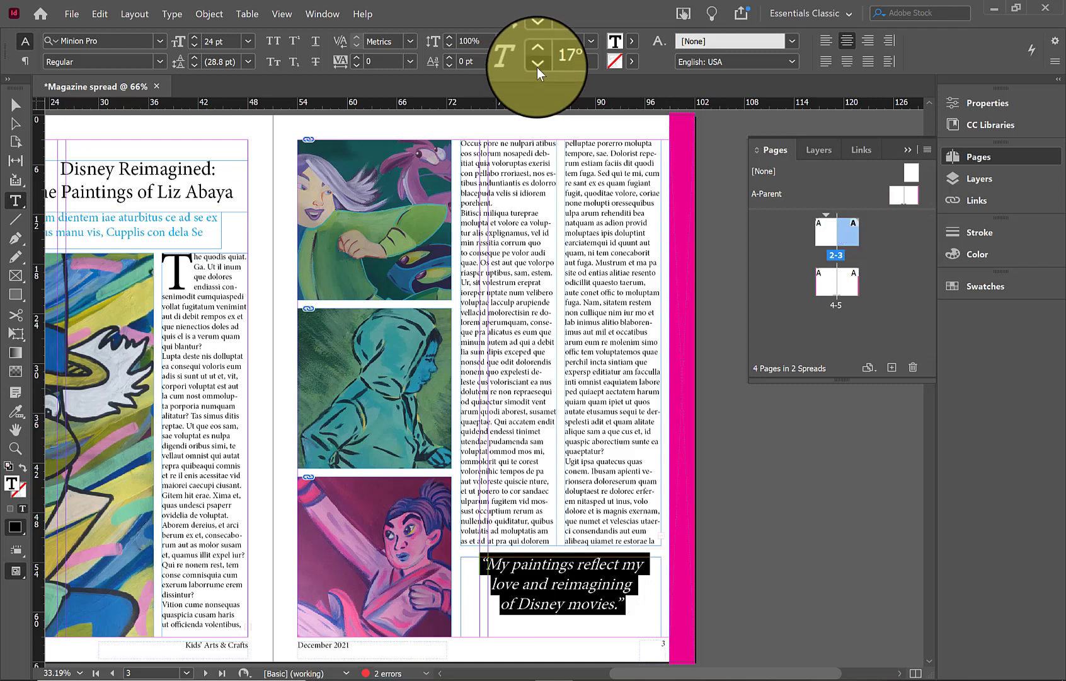
left_click(538, 63)
left_click(537, 64)
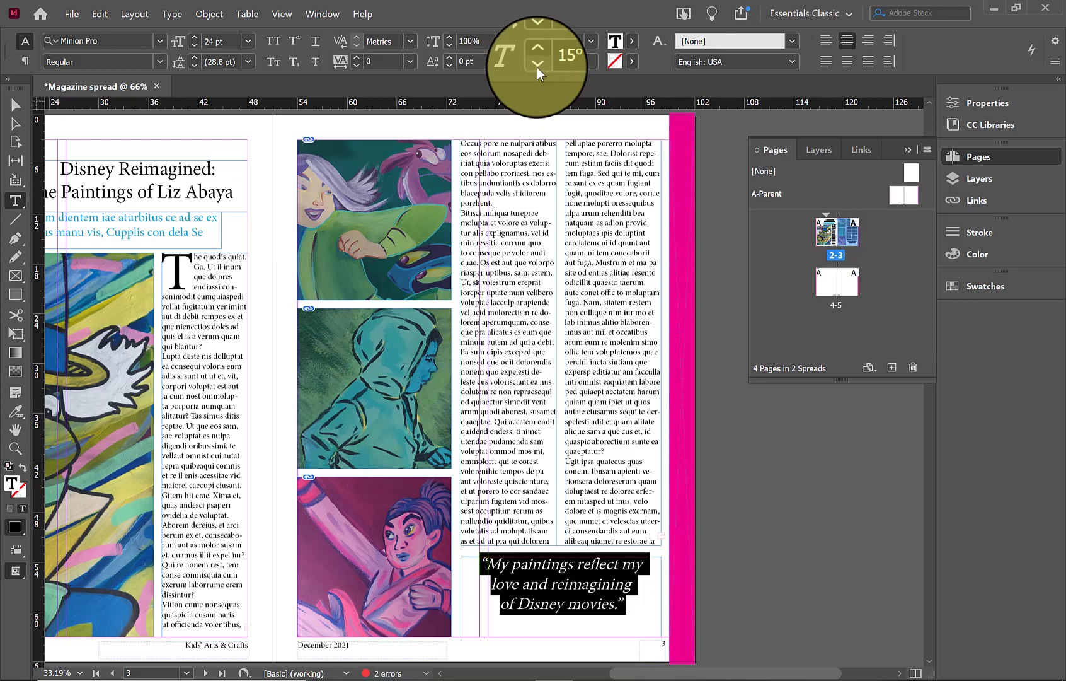
left_click(615, 603)
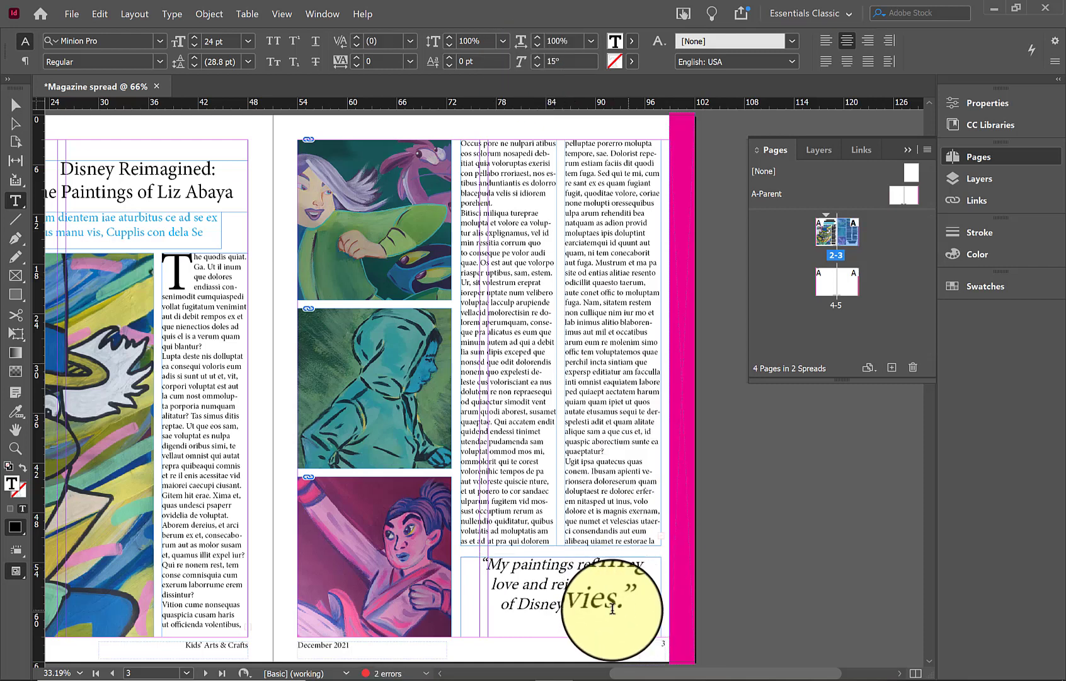
left_click_drag(612, 609, 441, 570)
left_click(652, 591)
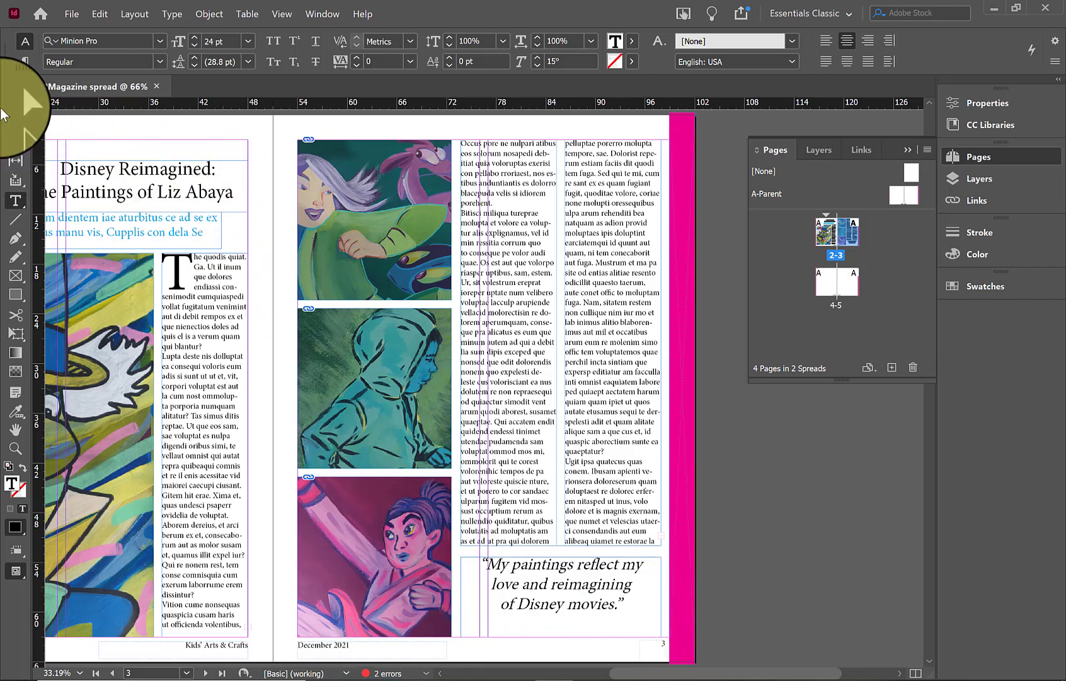
left_click(9, 107)
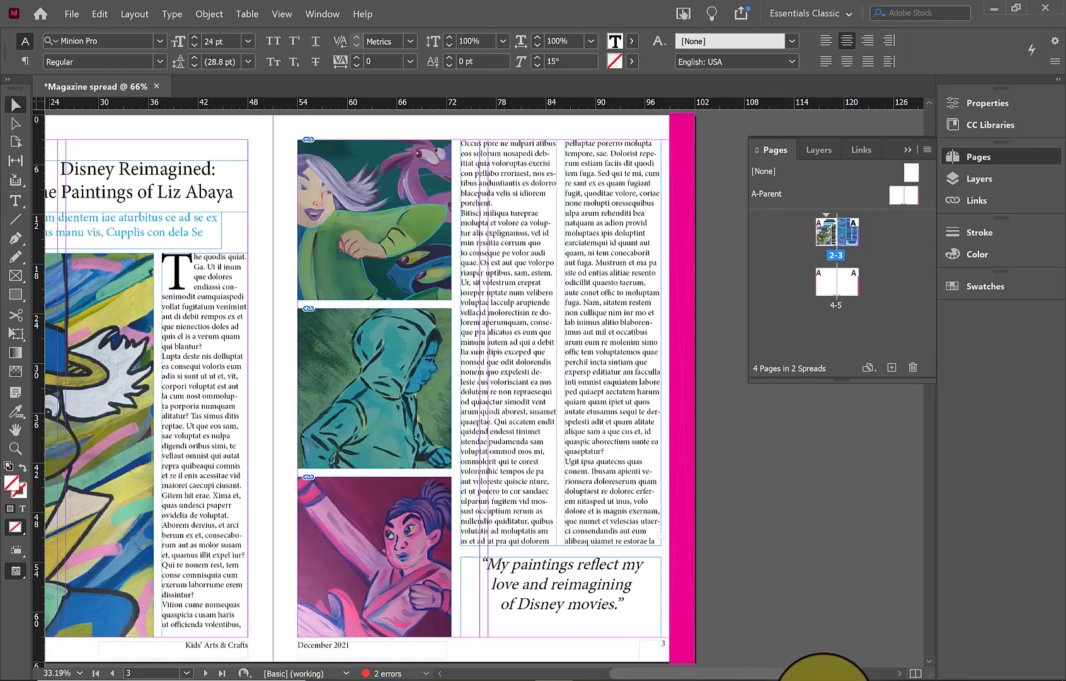
Change the font of the two-line title on page 2 to Mister Froggie.
left_click_drag(803, 676, 746, 676)
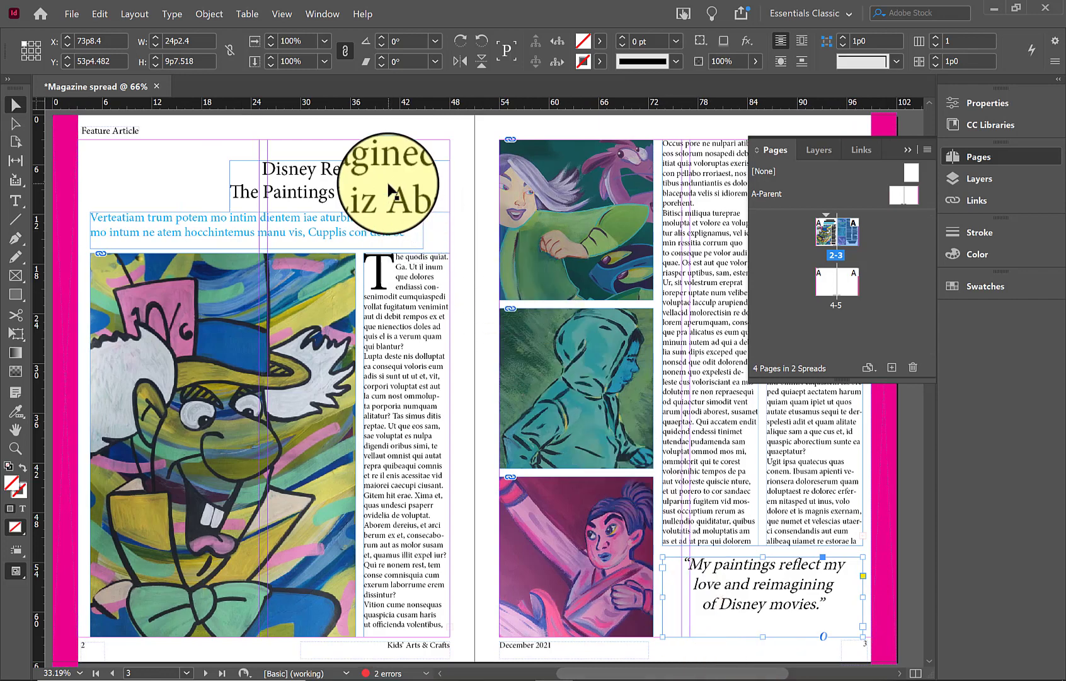
left_click(14, 201)
left_click(389, 185)
key("ctrl+a")
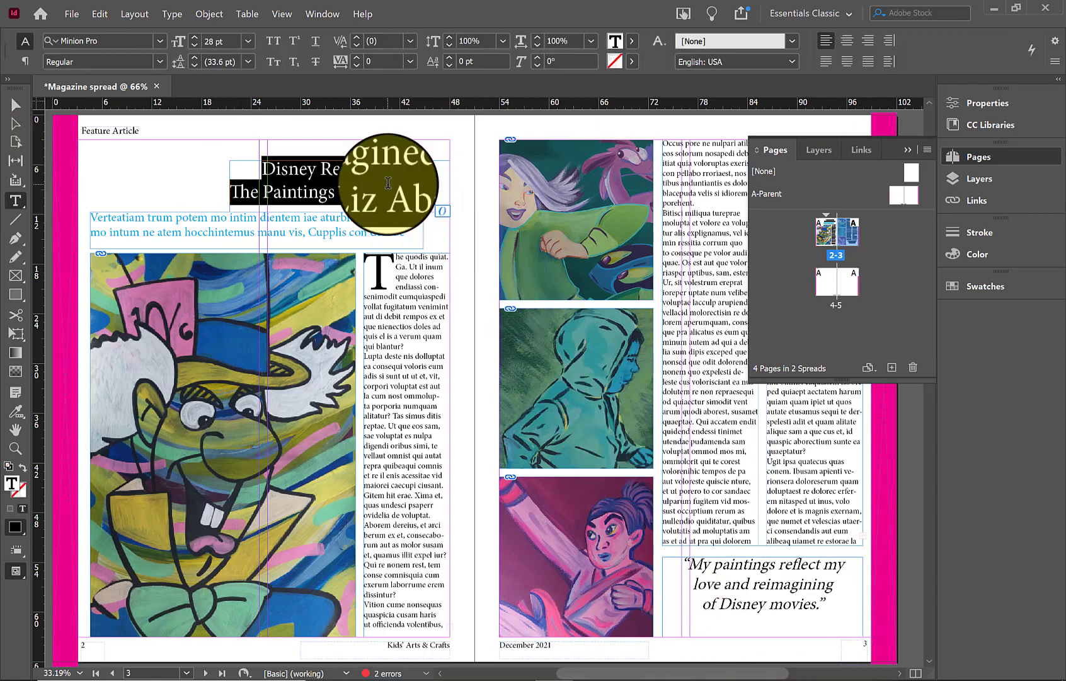
left_click(153, 40)
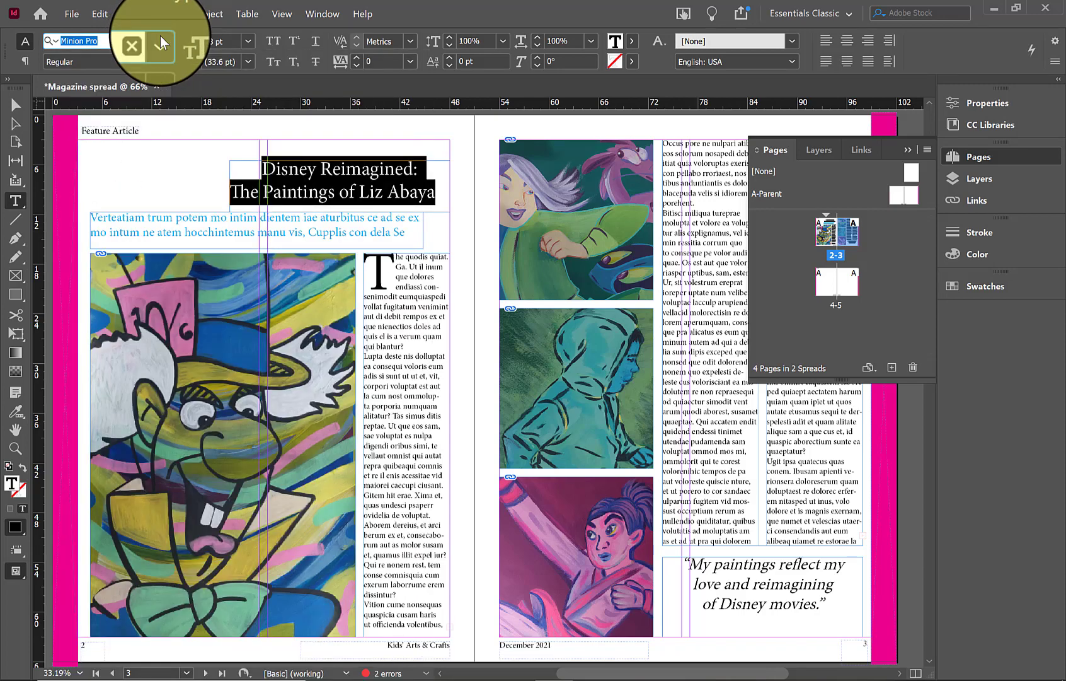
left_click(161, 42)
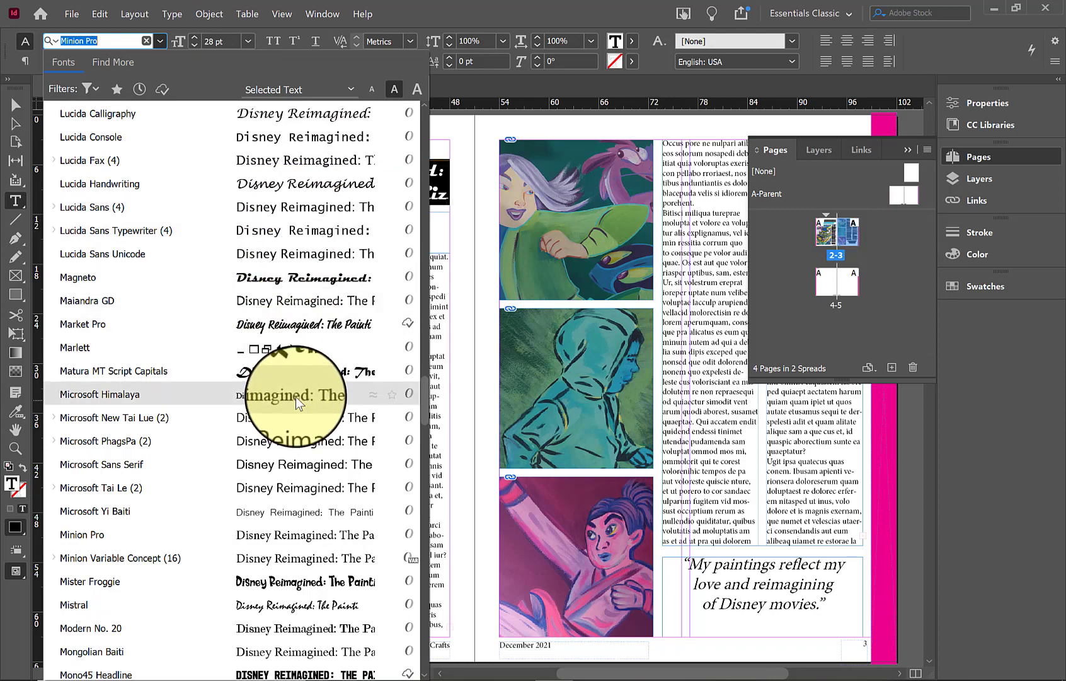
left_click(318, 582)
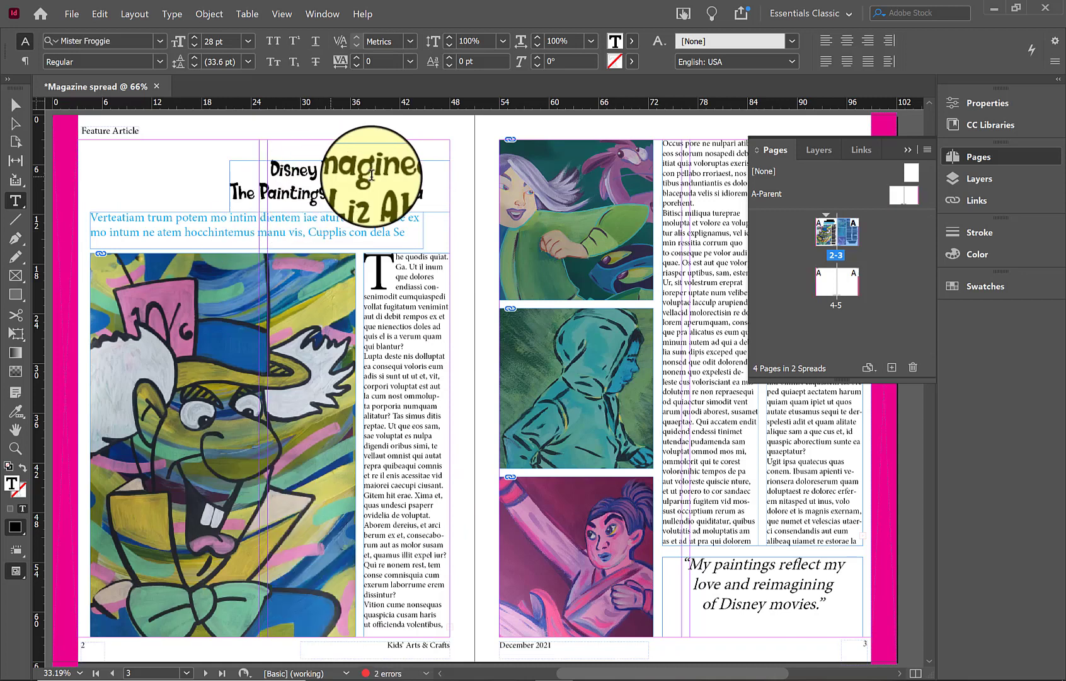
Enlarge the title's text frame up to page 2's top margin, making it 33p0 wide and 8p8.4 high.
left_click_drag(421, 176, 246, 185)
left_click(246, 185)
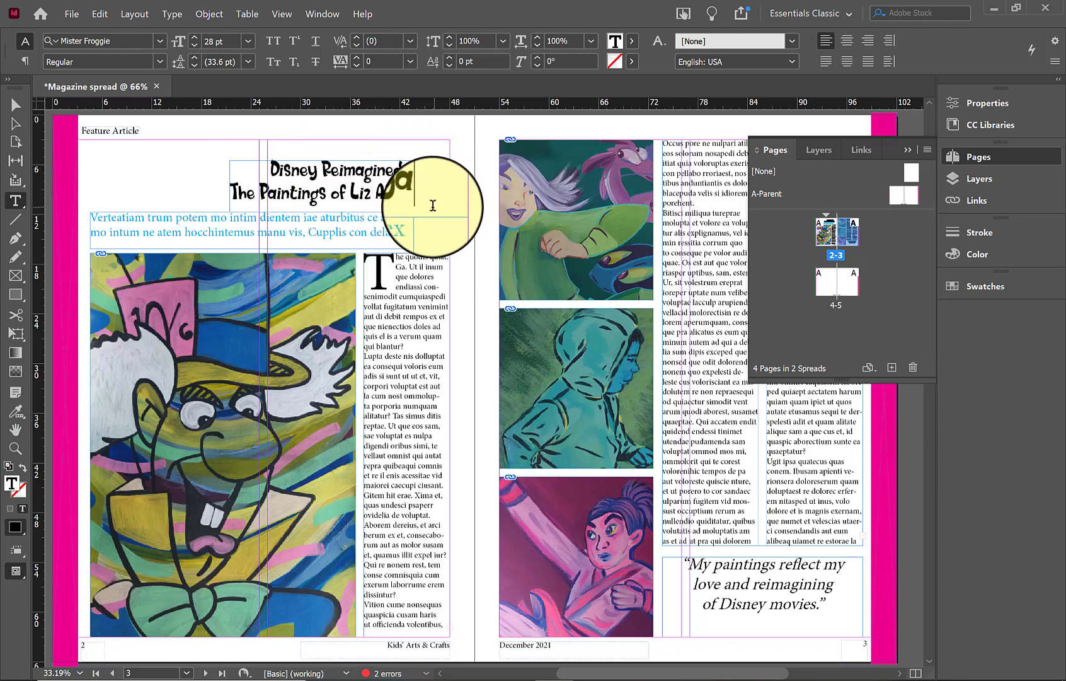
left_click_drag(433, 205, 233, 162)
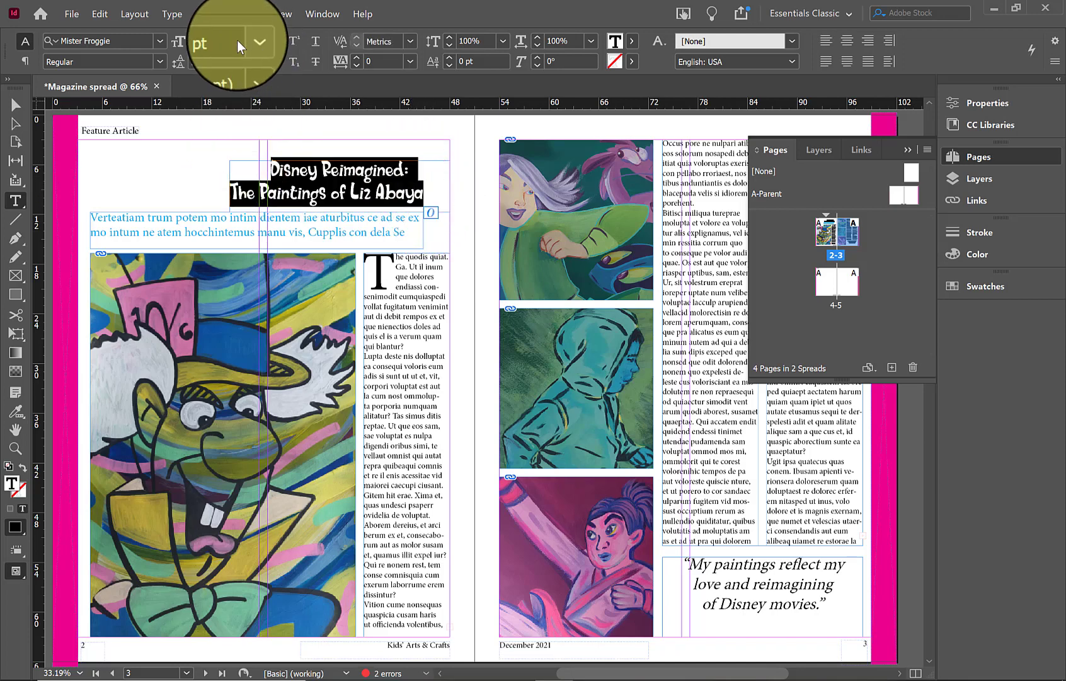
left_click(15, 105)
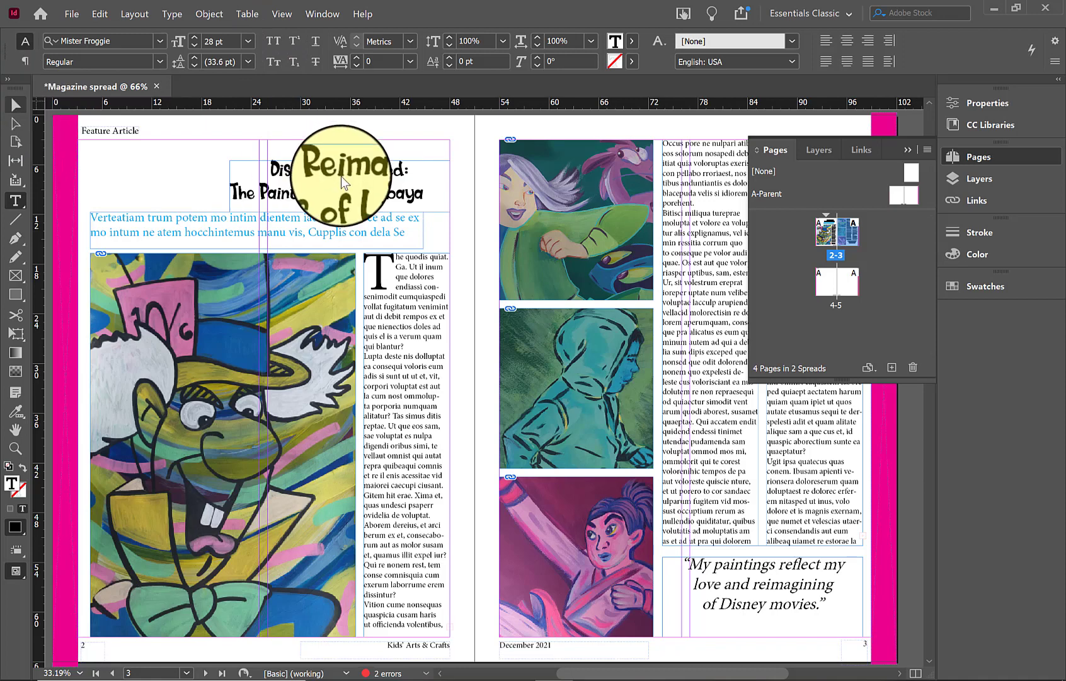
left_click(375, 170)
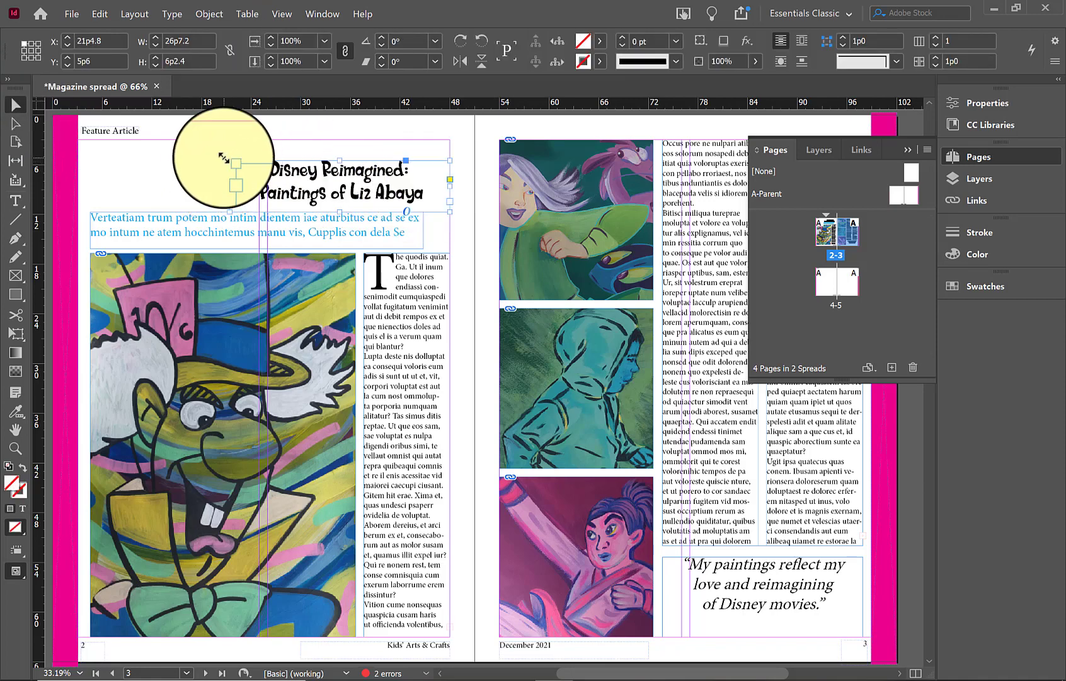
left_click_drag(228, 162, 177, 140)
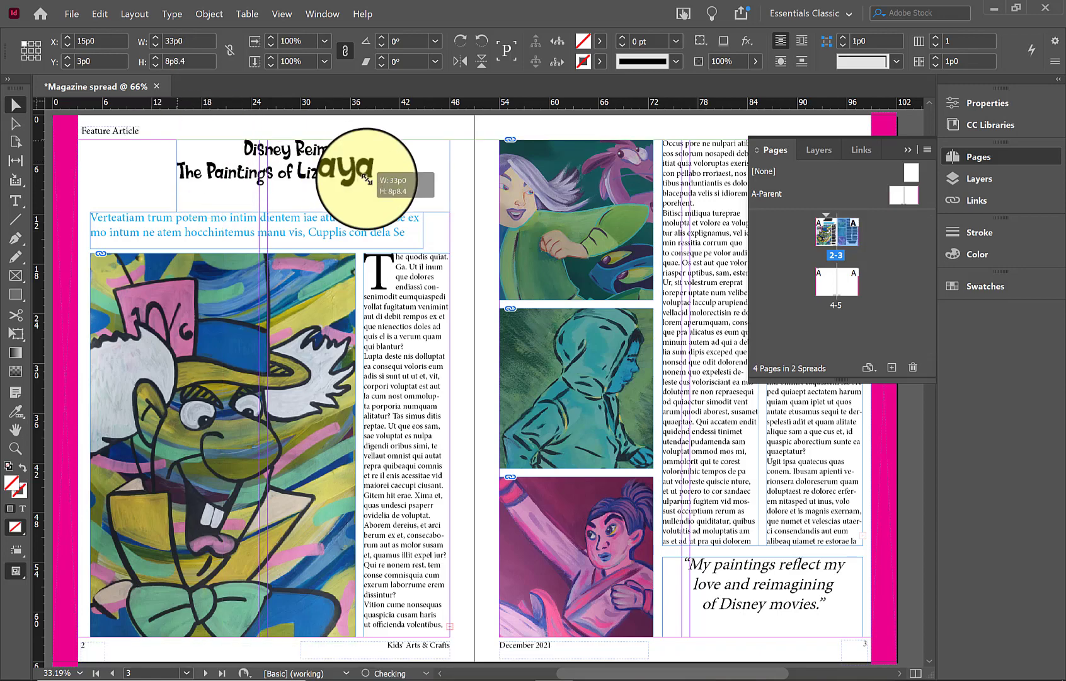
Set both lines of the title to 30 pt, and reopen the choice of font sizes.
double_click(370, 178)
mouse_move(371, 178)
left_mouse_down()
mouse_move(273, 98)
mouse_move(221, 148)
left_mouse_up()
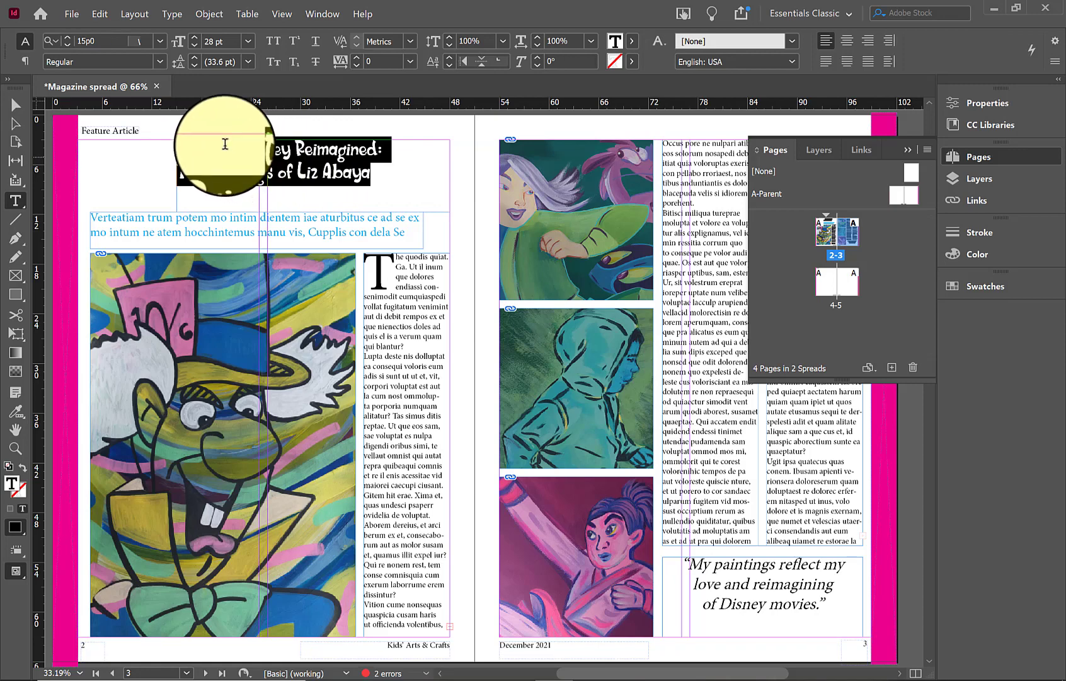
left_click(247, 42)
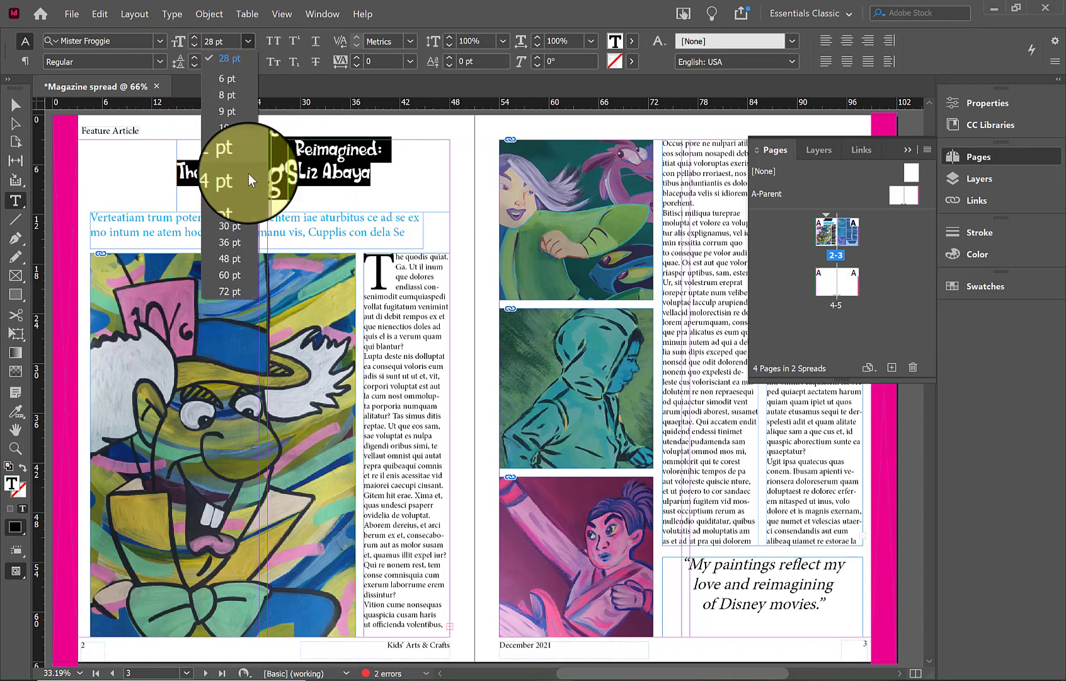
left_click(234, 228)
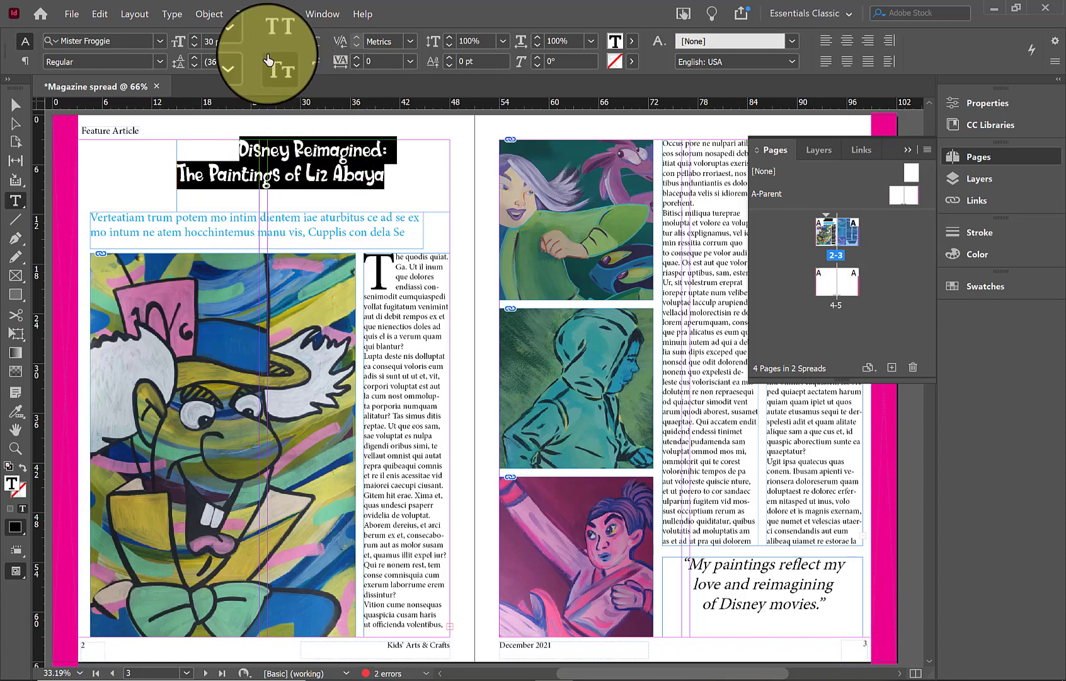
left_click(248, 41)
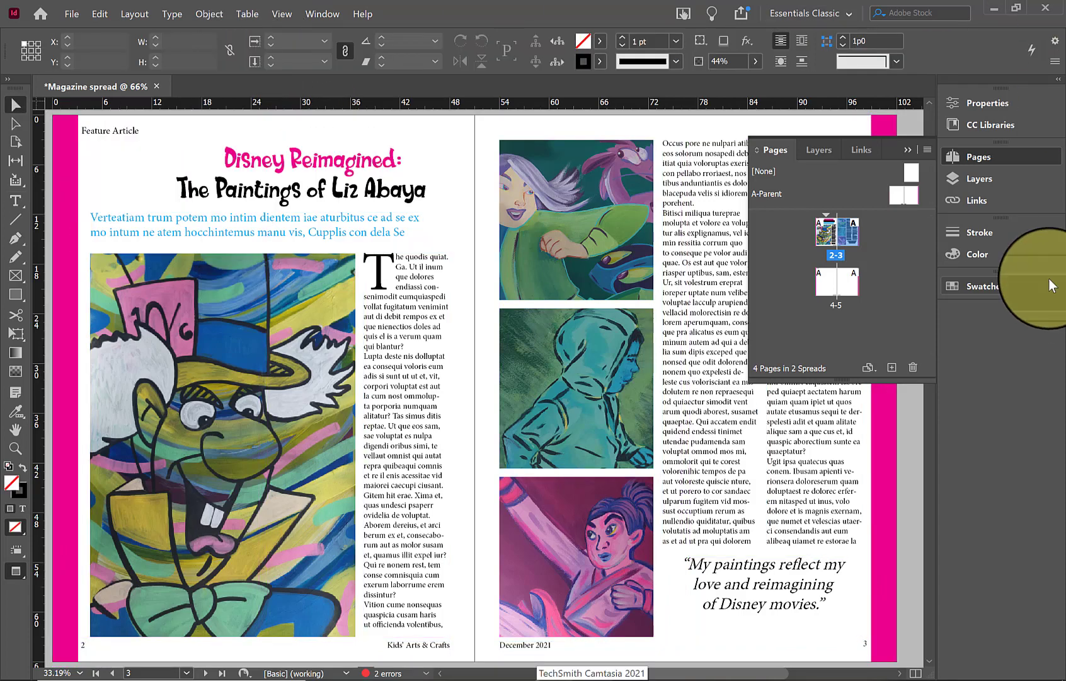
Leave preview mode and add a subheading line above the first paragraph of page 3's body text.
left_click(915, 148)
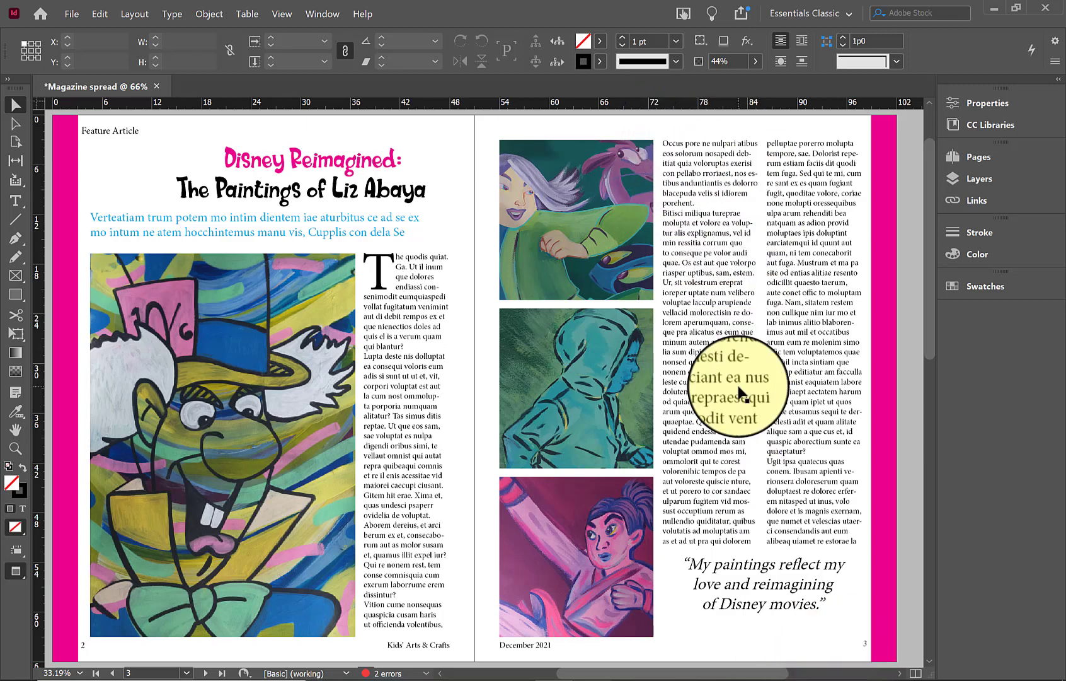
key("w")
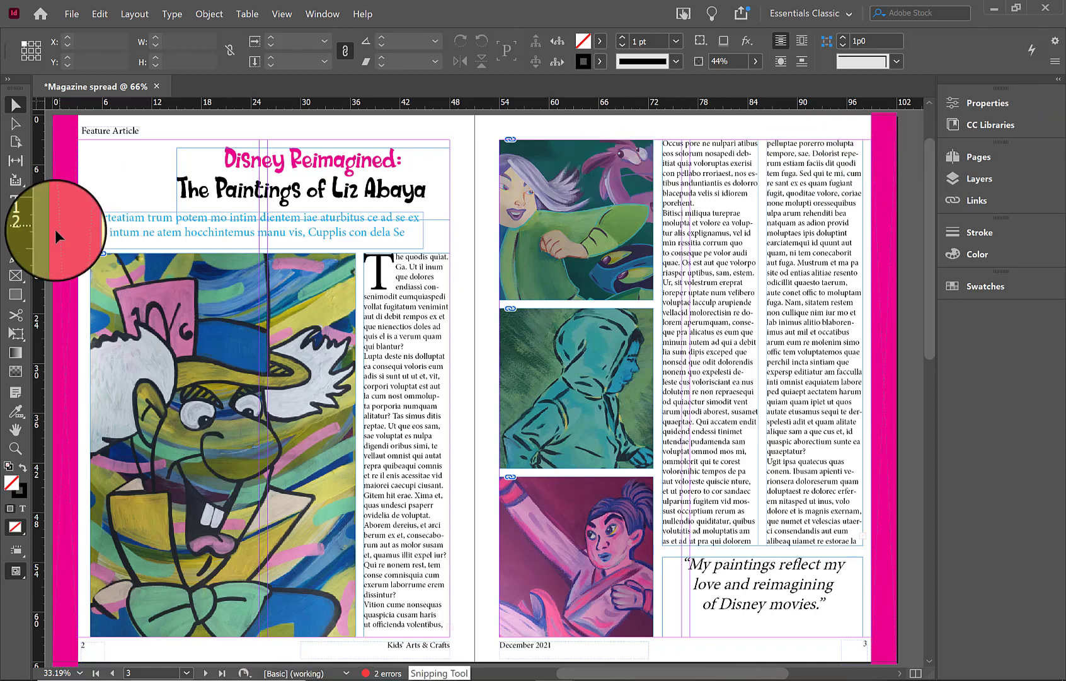
left_click(7, 200)
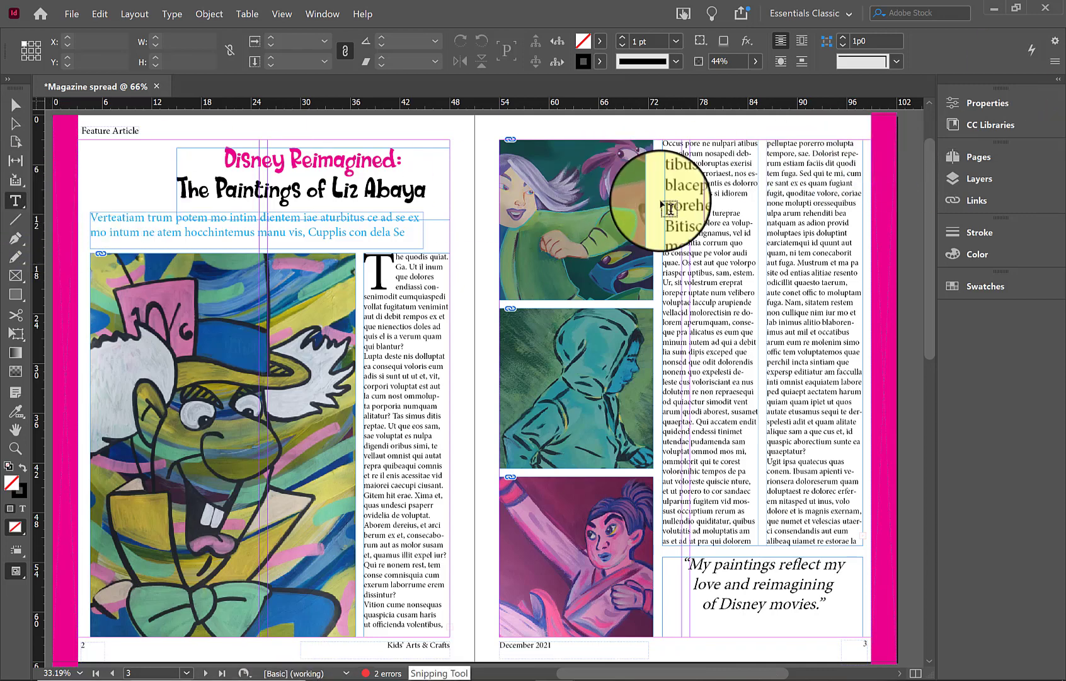
left_click(663, 141)
key("Return")
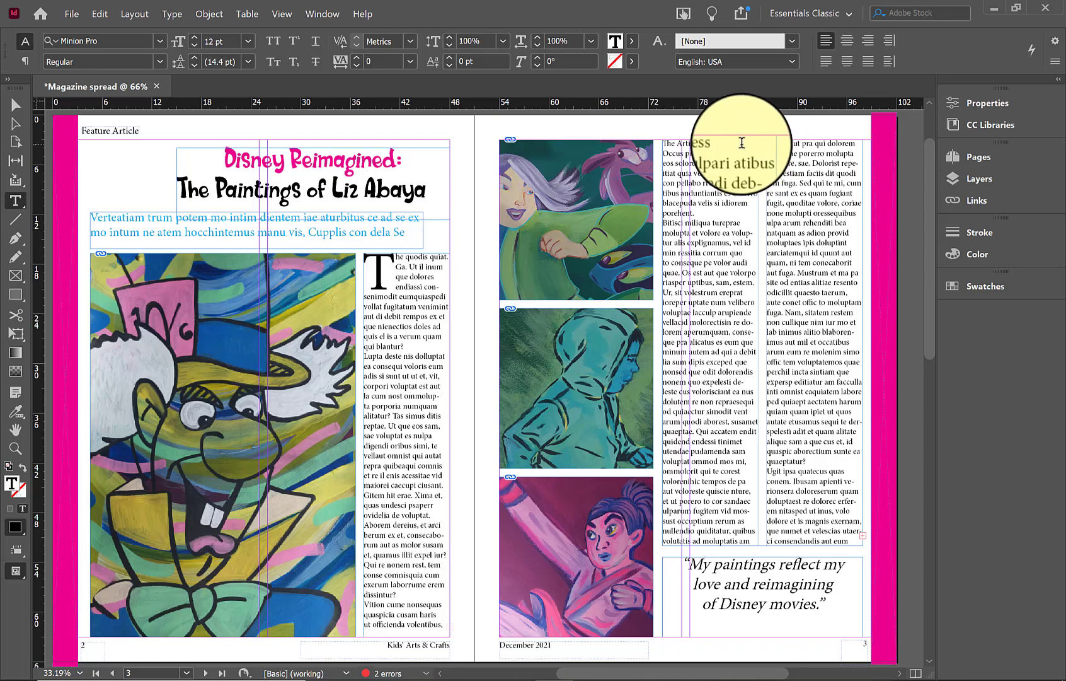
Apply paragraph shading in cyan C=100 M=0 Y=0 K=0 to the subheading "The Artist's Process" on page 3.
left_click_drag(745, 146, 661, 136)
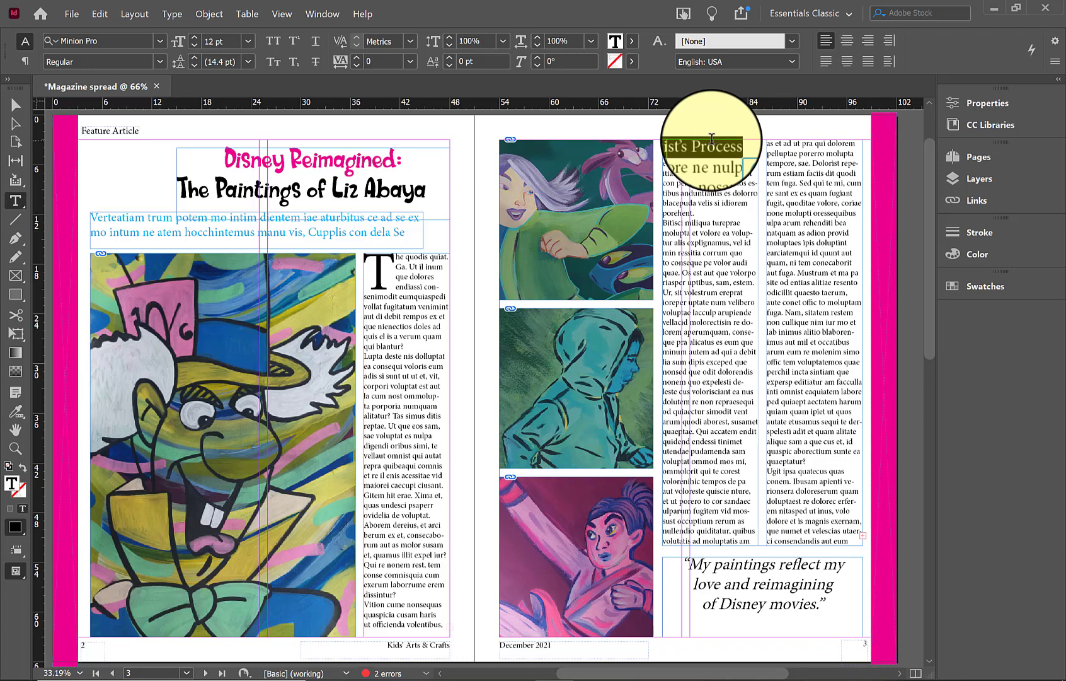
scroll(712, 138, "up", 2)
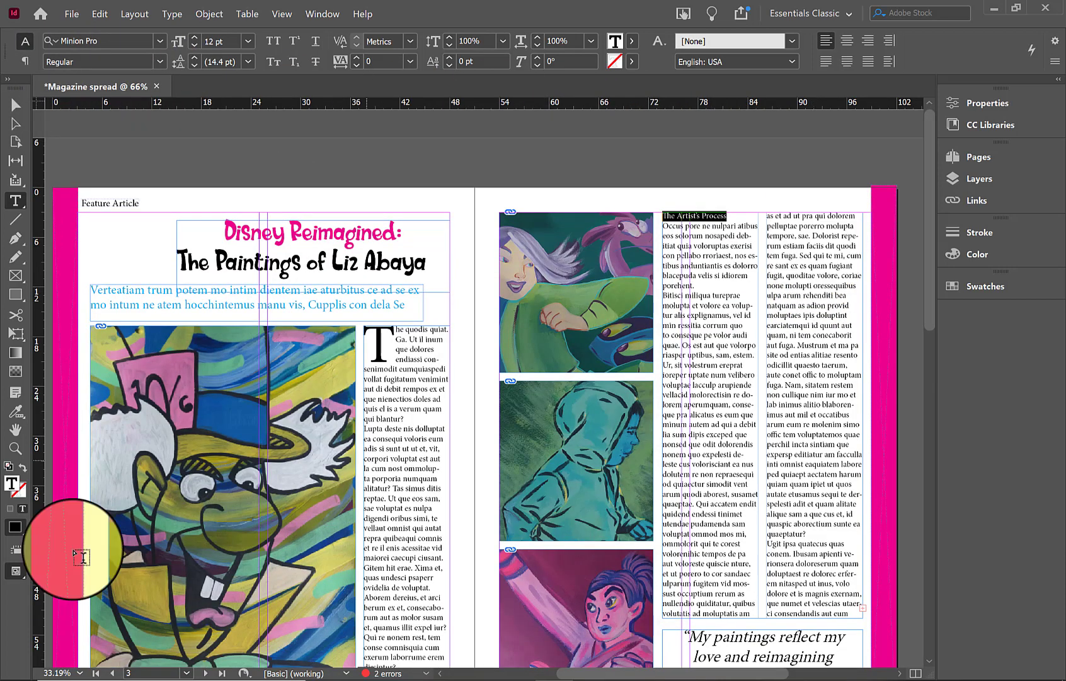
left_click(15, 446)
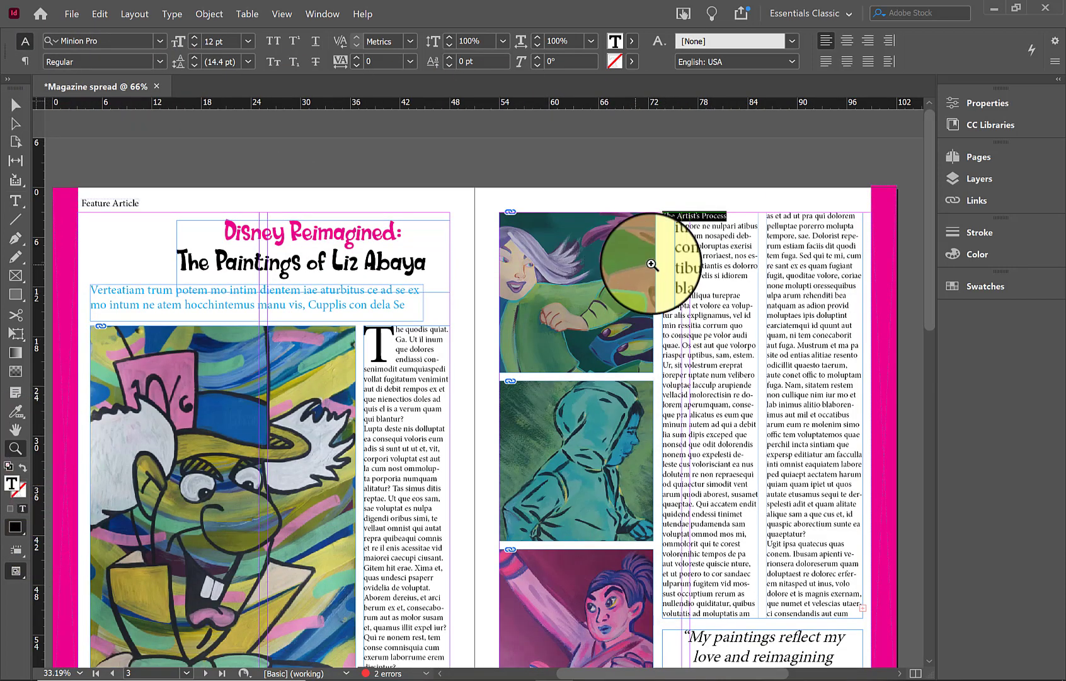
left_click(725, 238)
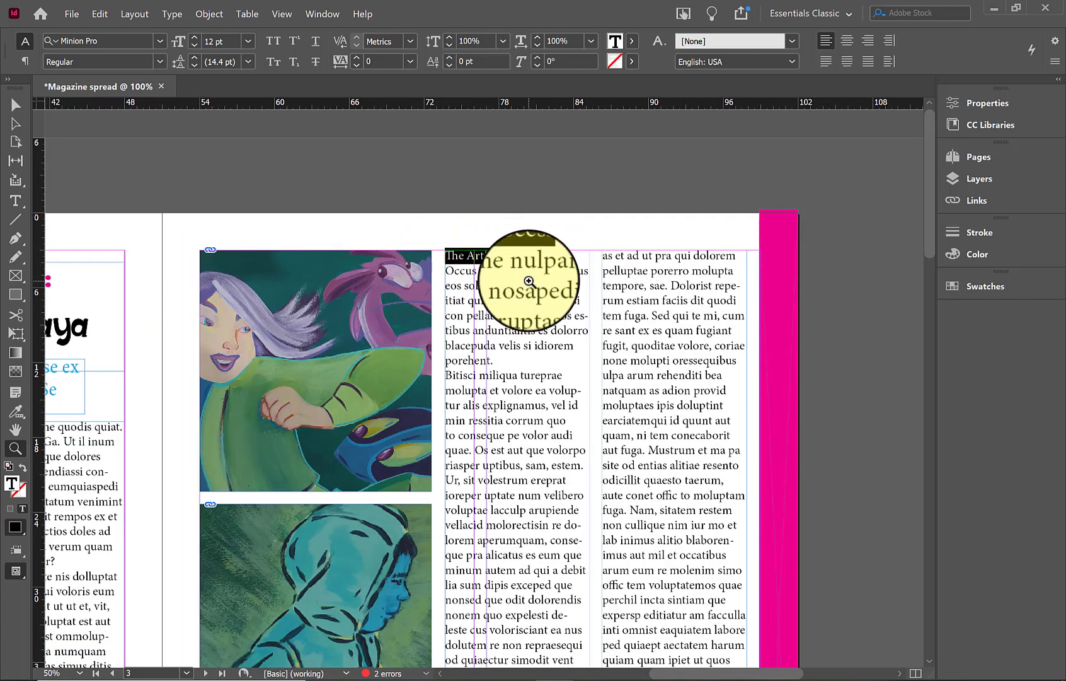
left_click(9, 205)
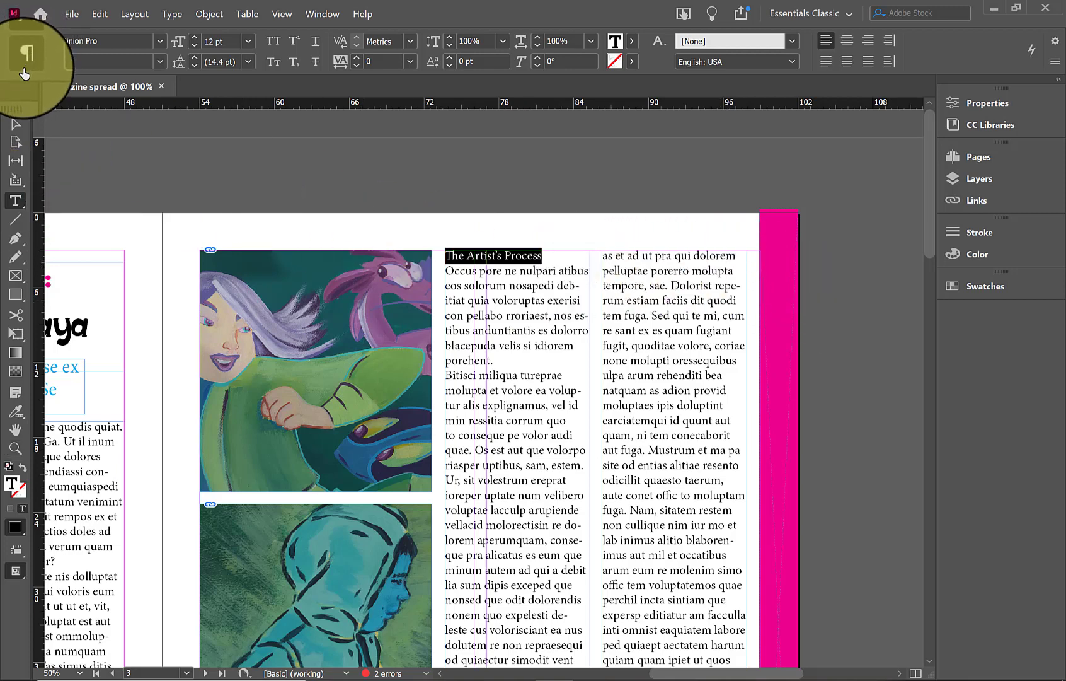
left_click(25, 69)
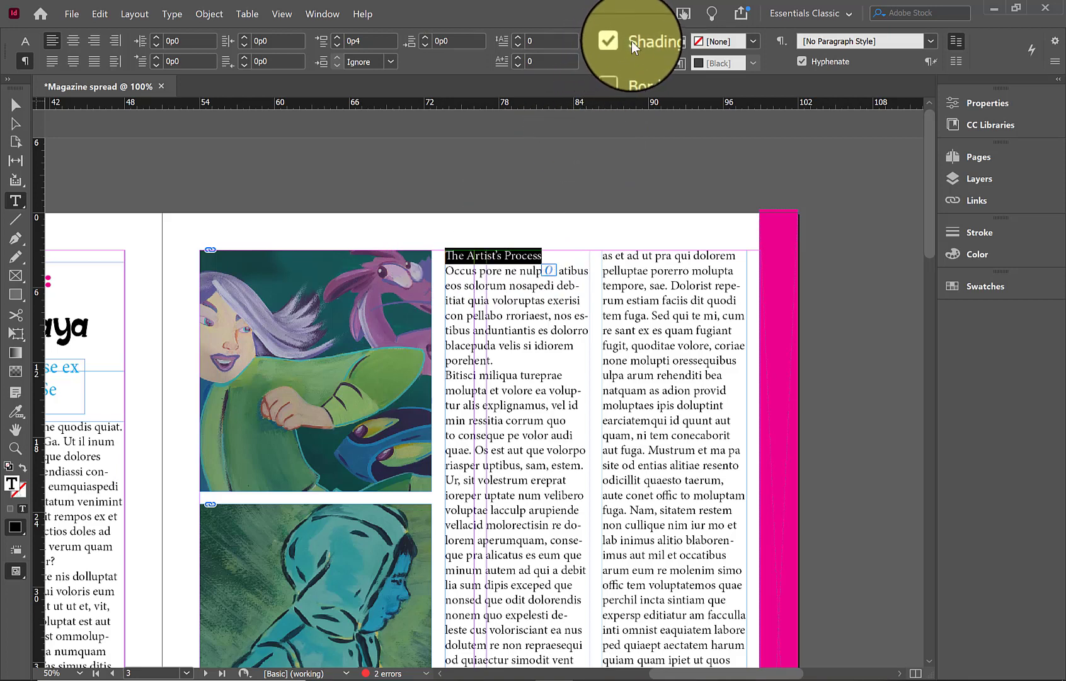
left_click(753, 42)
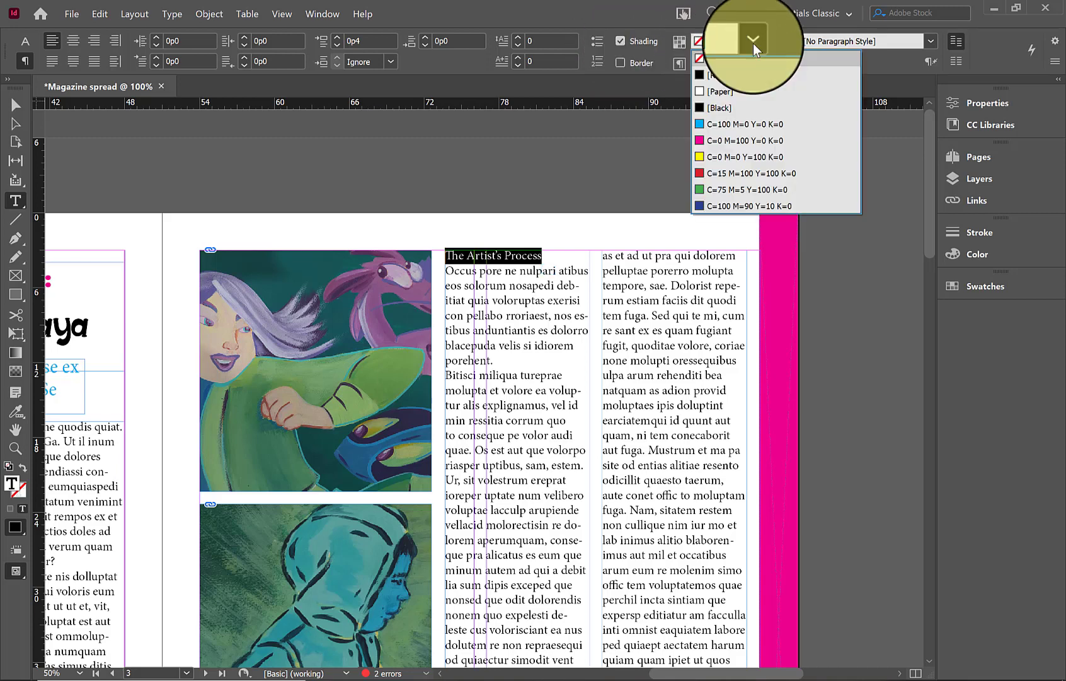
left_click(751, 124)
left_click(564, 258)
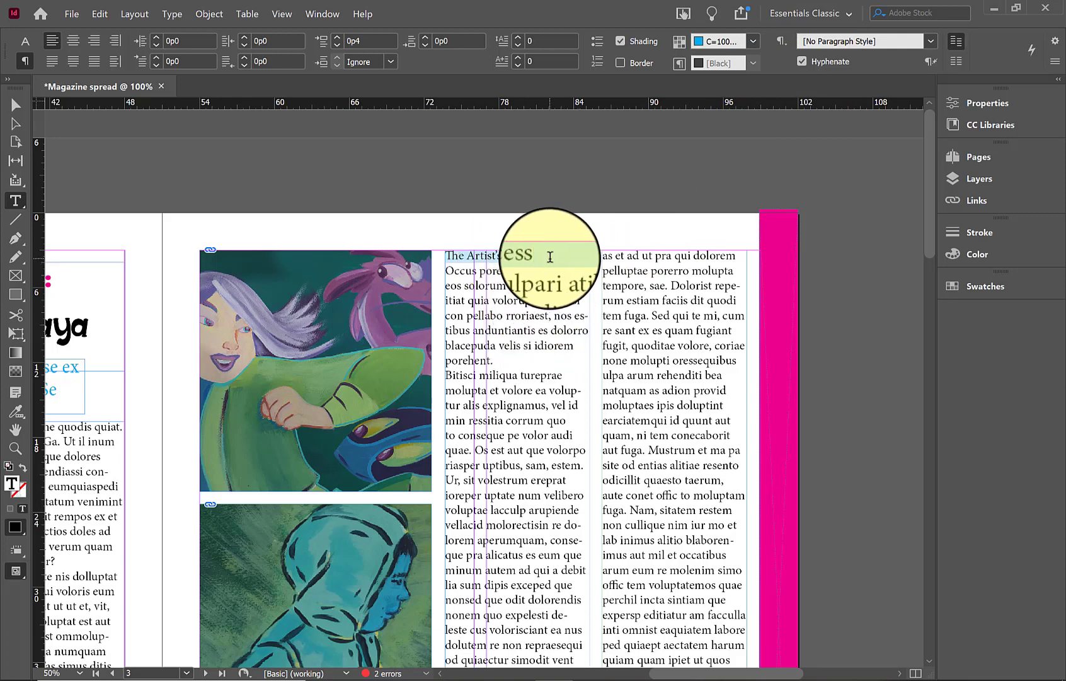
Set the font size of the subheading "The Artist's Process" to 14 pt.
left_click_drag(543, 256, 443, 256)
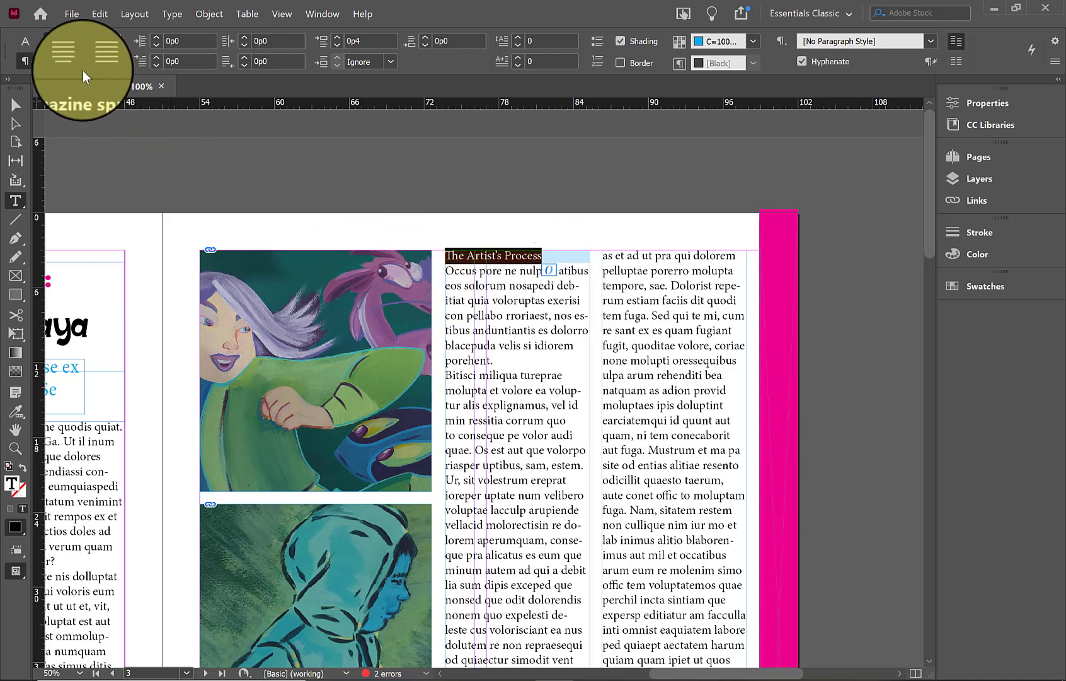
left_click(25, 41)
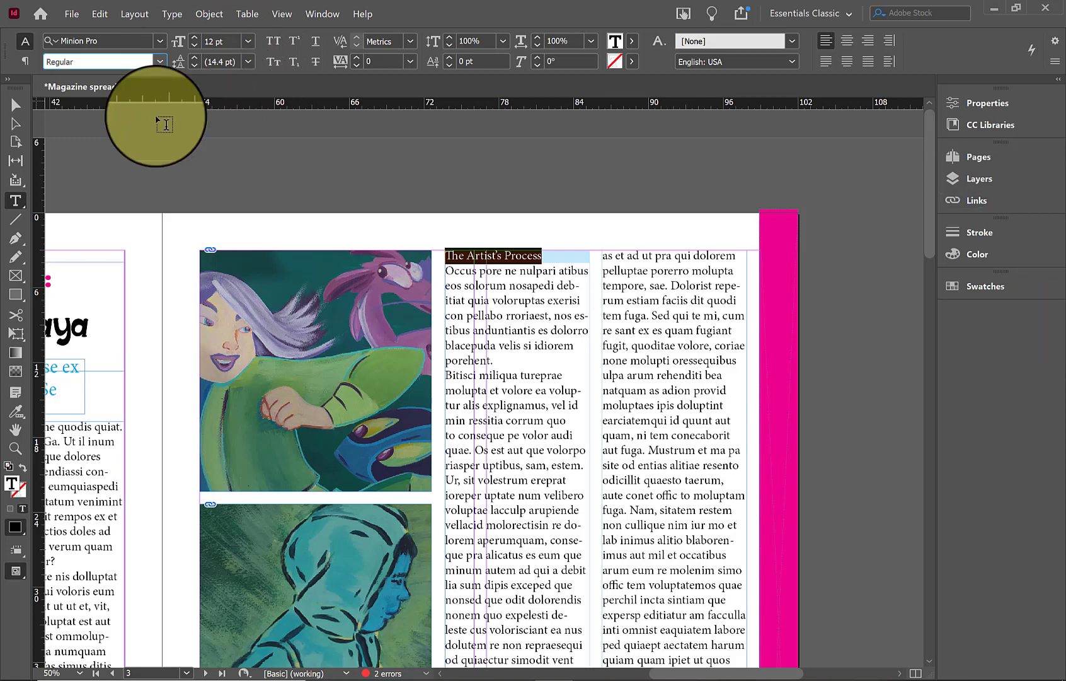
left_click(193, 39)
left_click(193, 39)
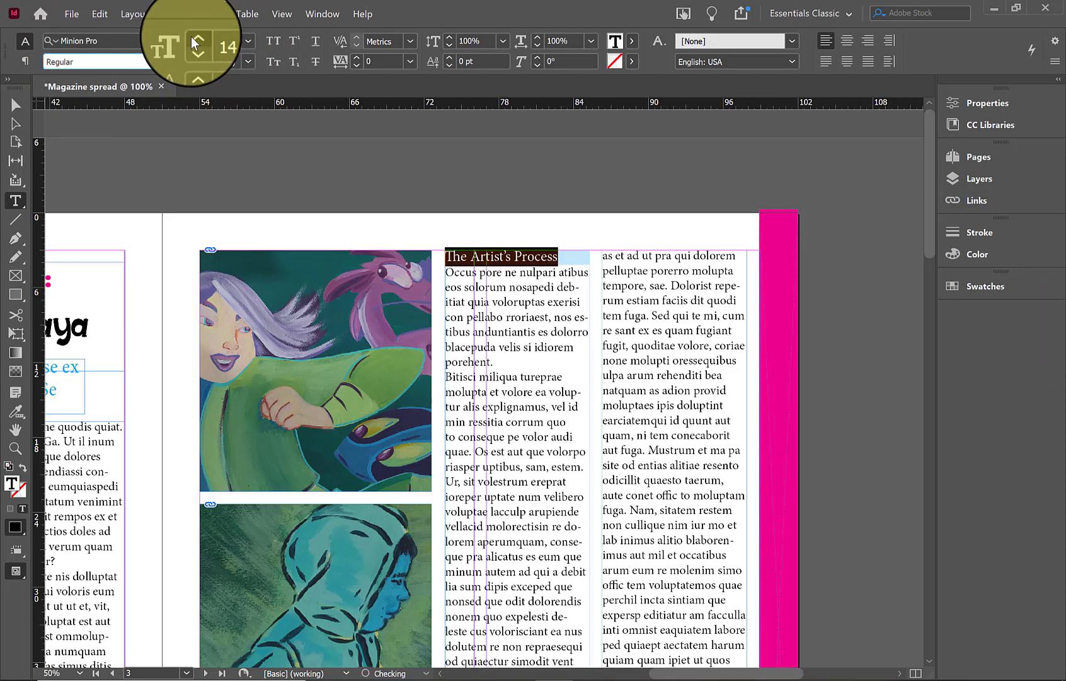
left_click(193, 40)
left_click(192, 48)
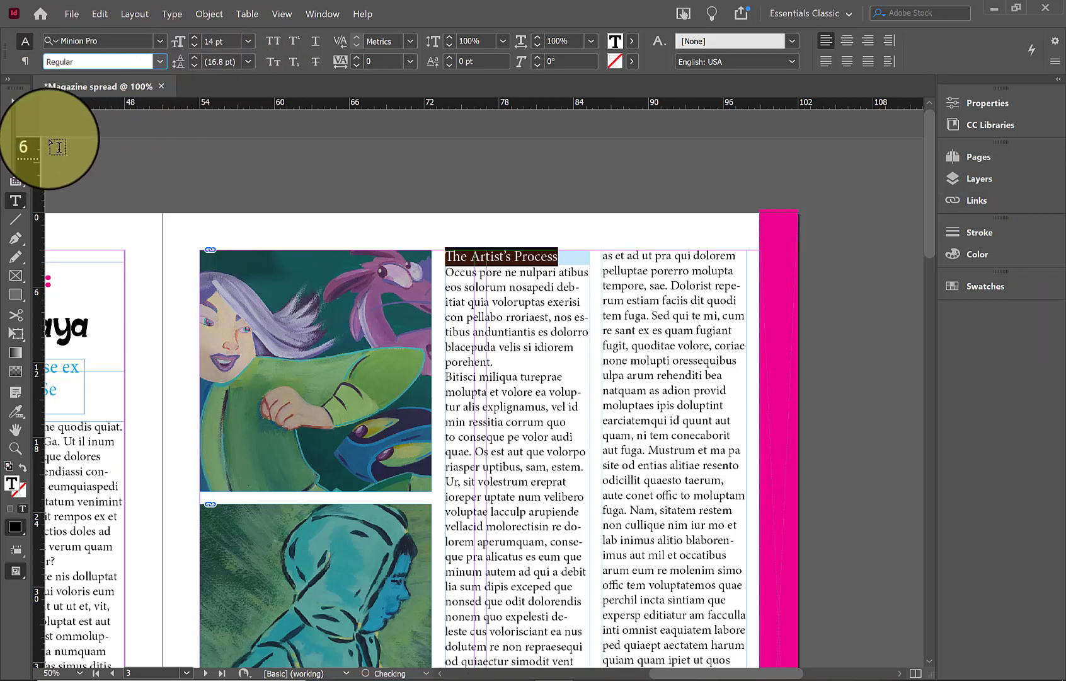
key("Escape")
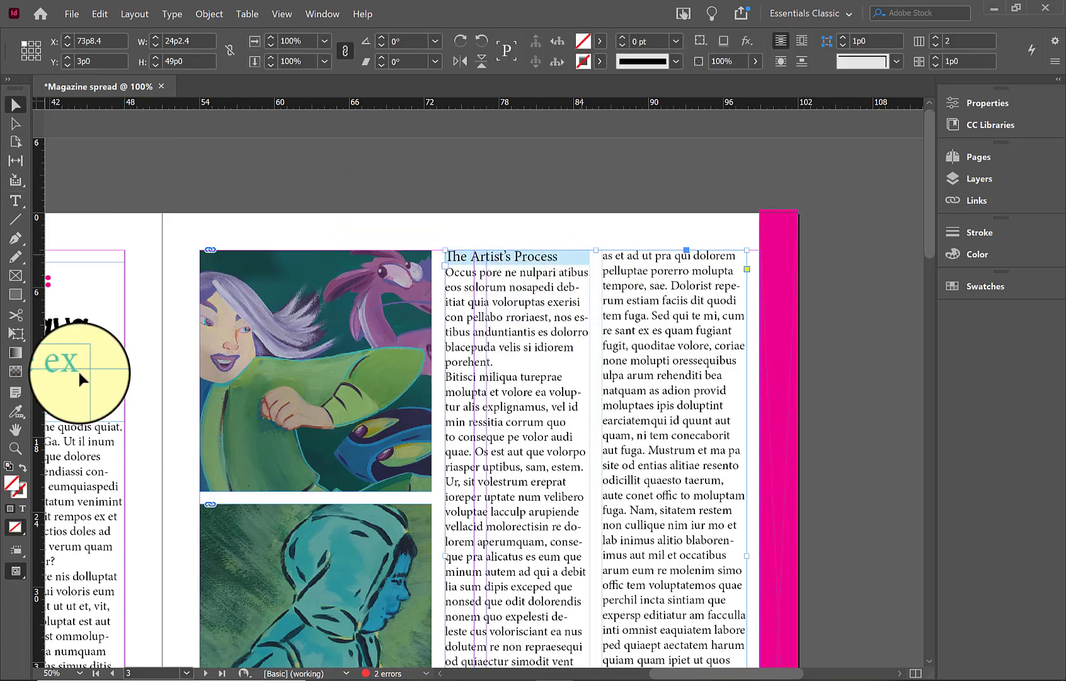
Add the subheading line "Acrylic vs. Marker" above the text in the second column of page 3.
left_click(16, 200)
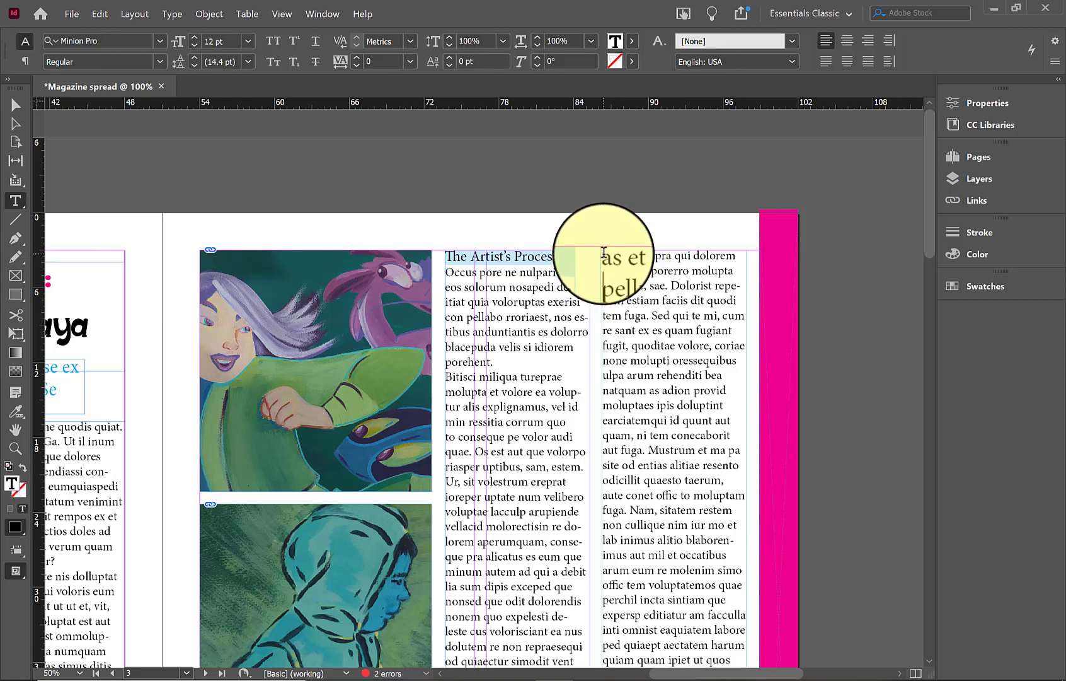
left_click(604, 252)
key("Return")
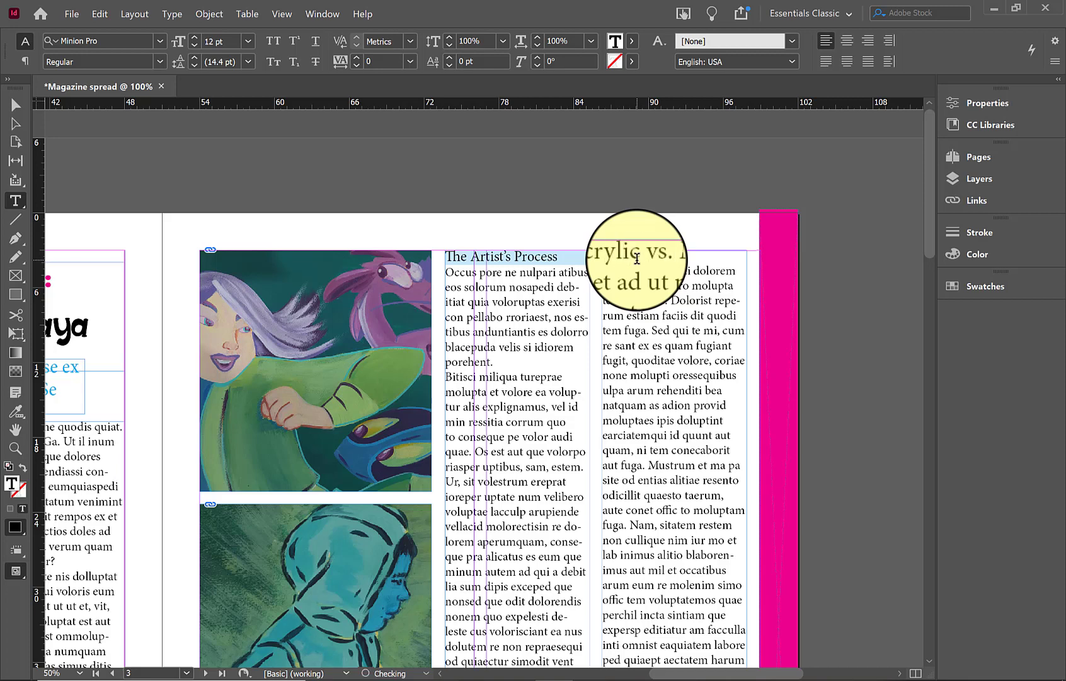
Apply paragraph shading in cyan C=100 M=0 Y=0 K=0 to the subheading "Acrylic vs. Marker".
triple_click(636, 257)
left_click(25, 60)
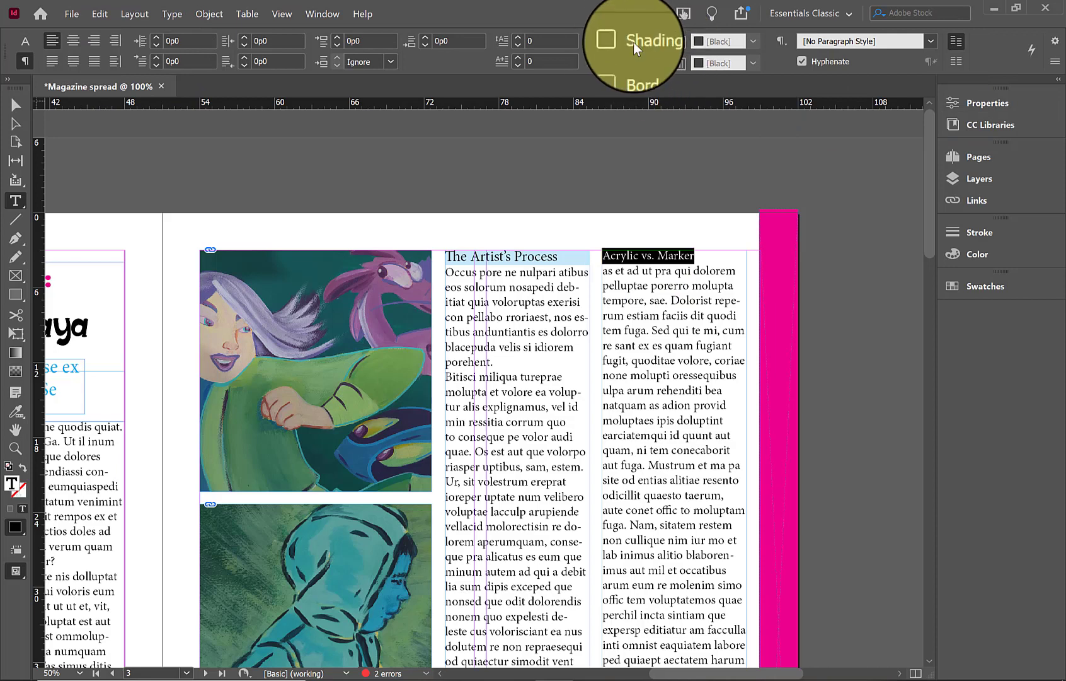
left_click(617, 41)
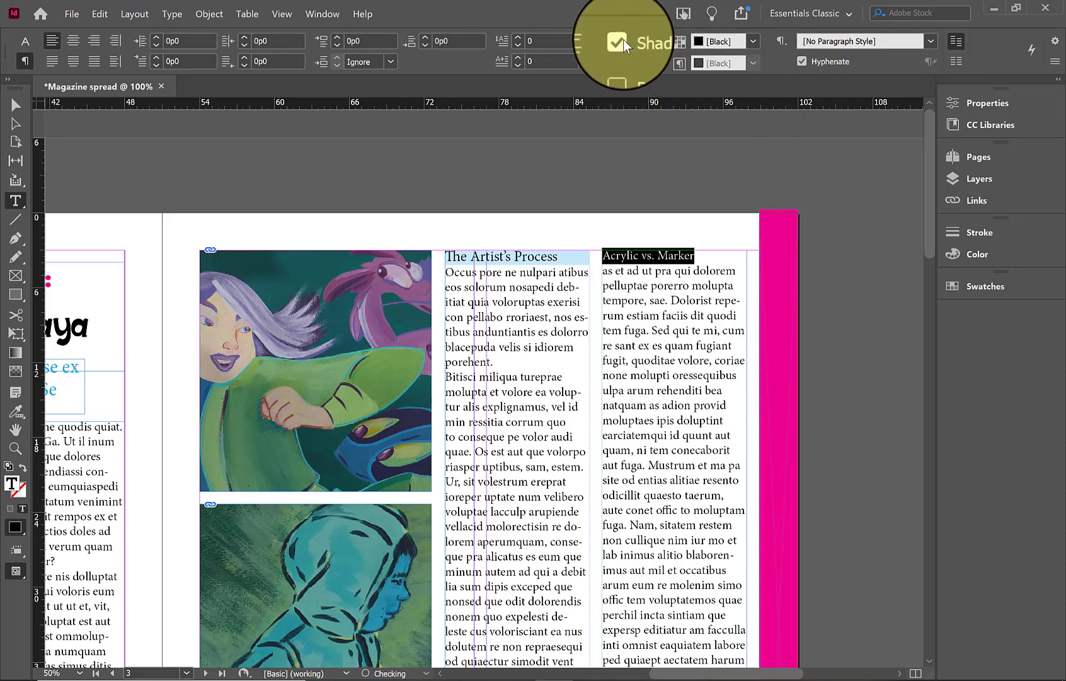
left_click(743, 37)
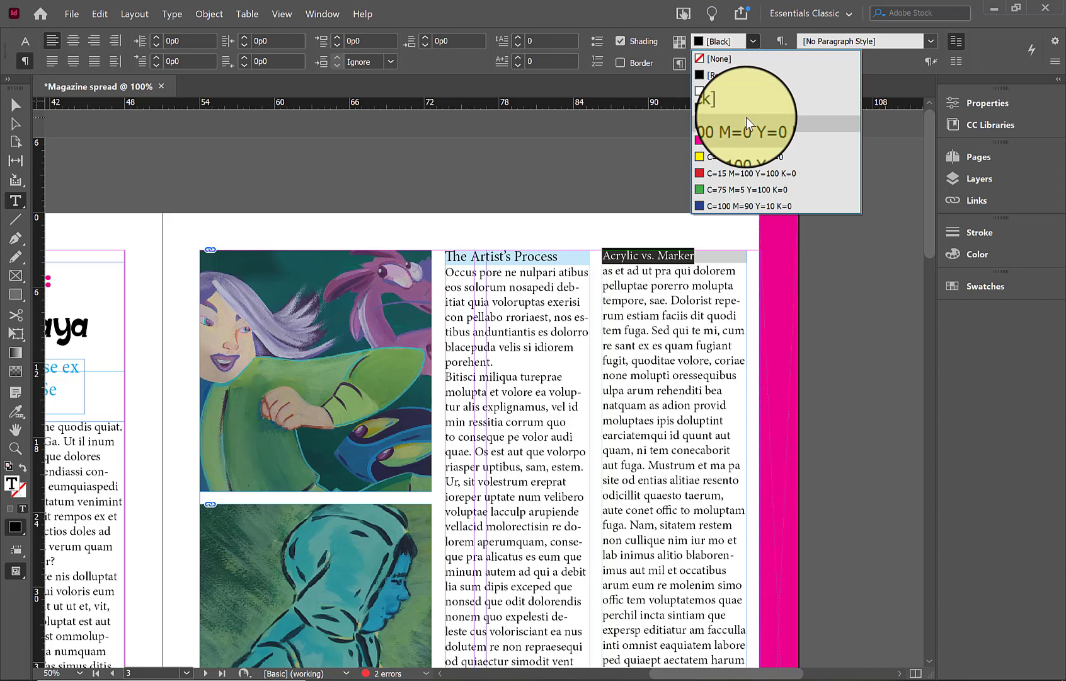
left_click(746, 117)
Set the font size of the subheading "Acrylic vs. Marker" to 14 pt.
left_click(25, 41)
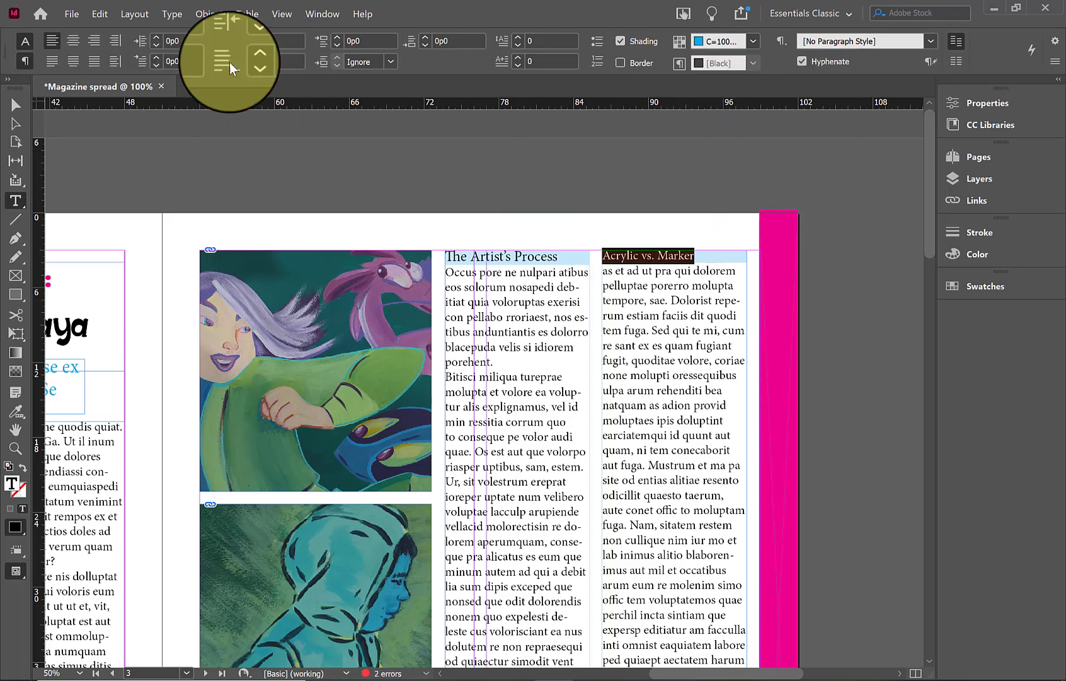
left_click(194, 36)
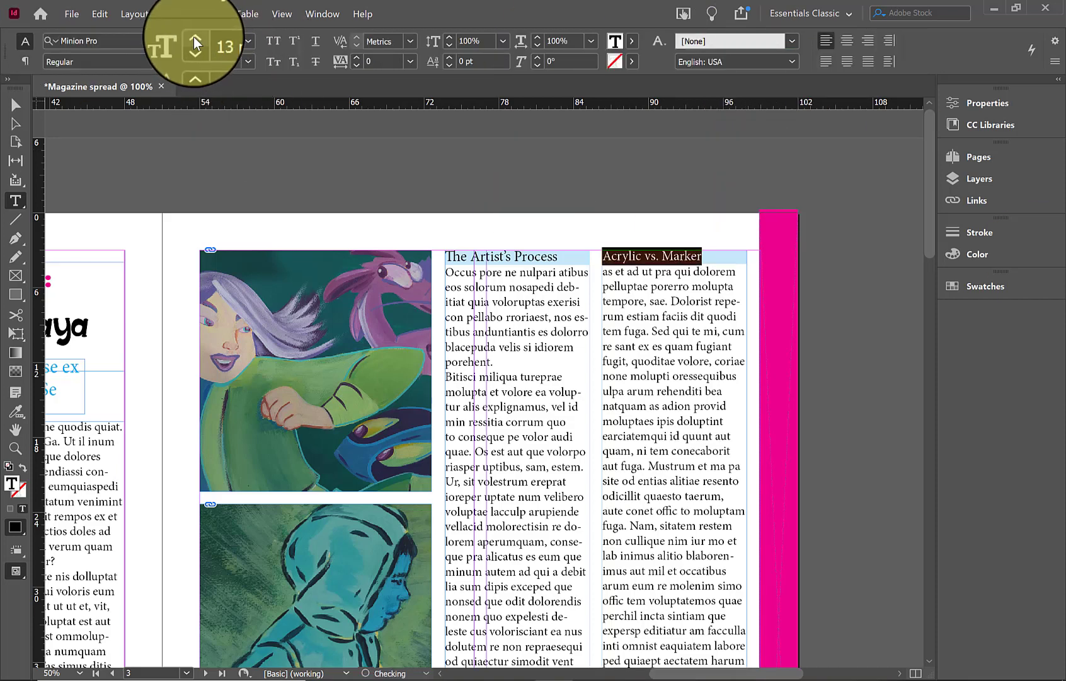
left_click(193, 37)
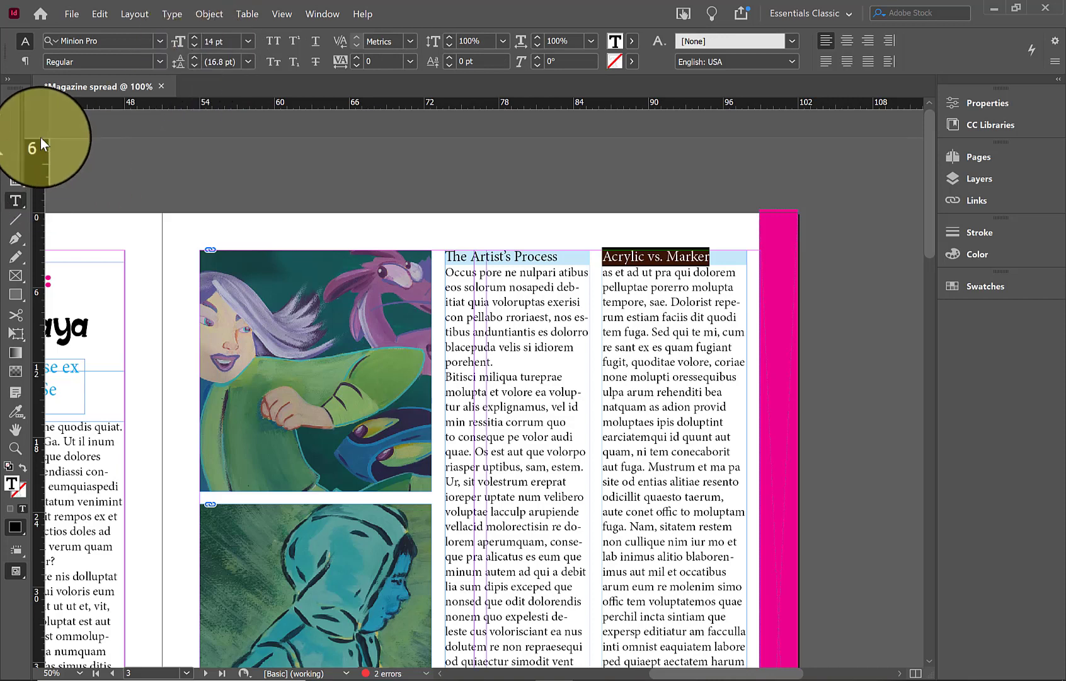
left_click(19, 98)
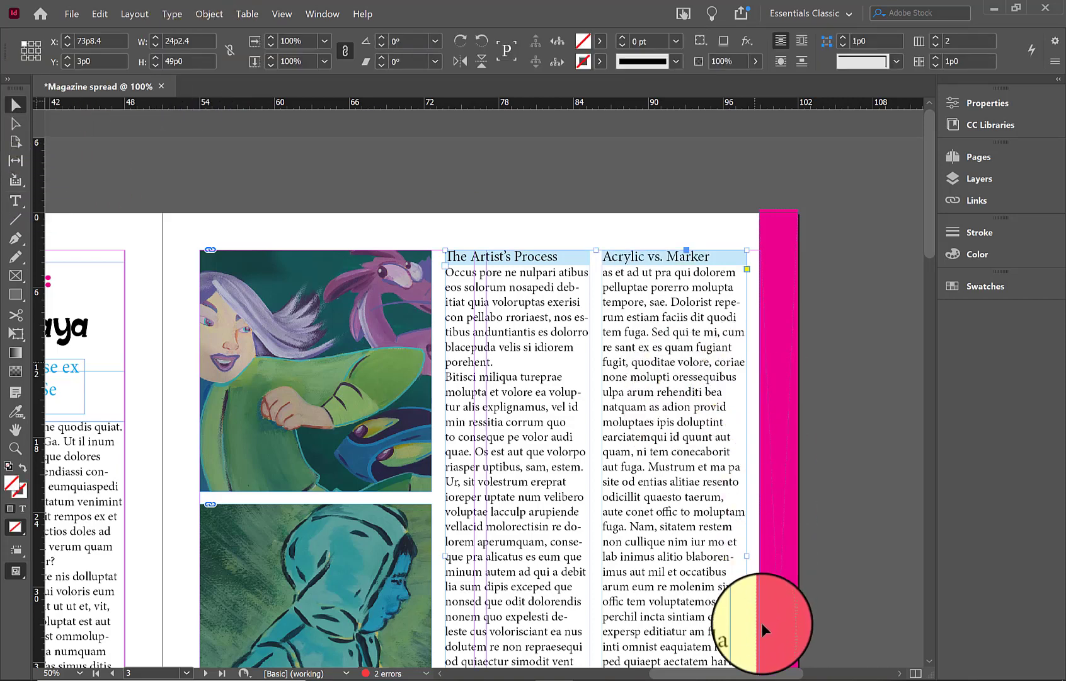
Preview the spread without guides and examine the shaded subheadings, body columns and pull quote on page 3.
left_click(19, 445)
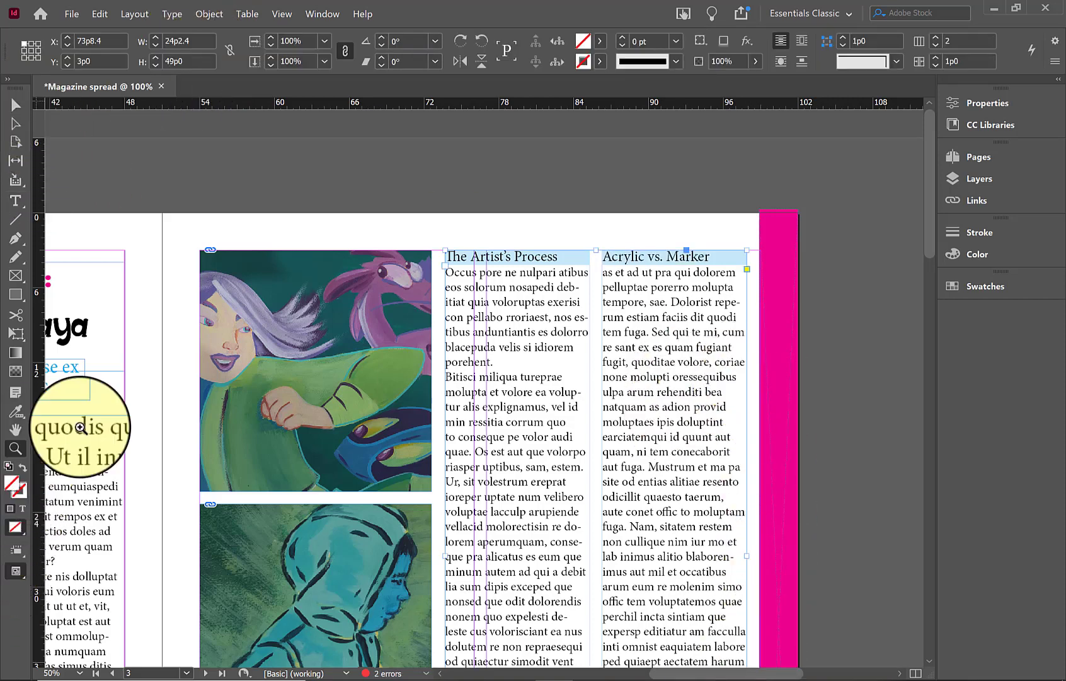
left_click(505, 393, "alt")
left_click(523, 381, "alt")
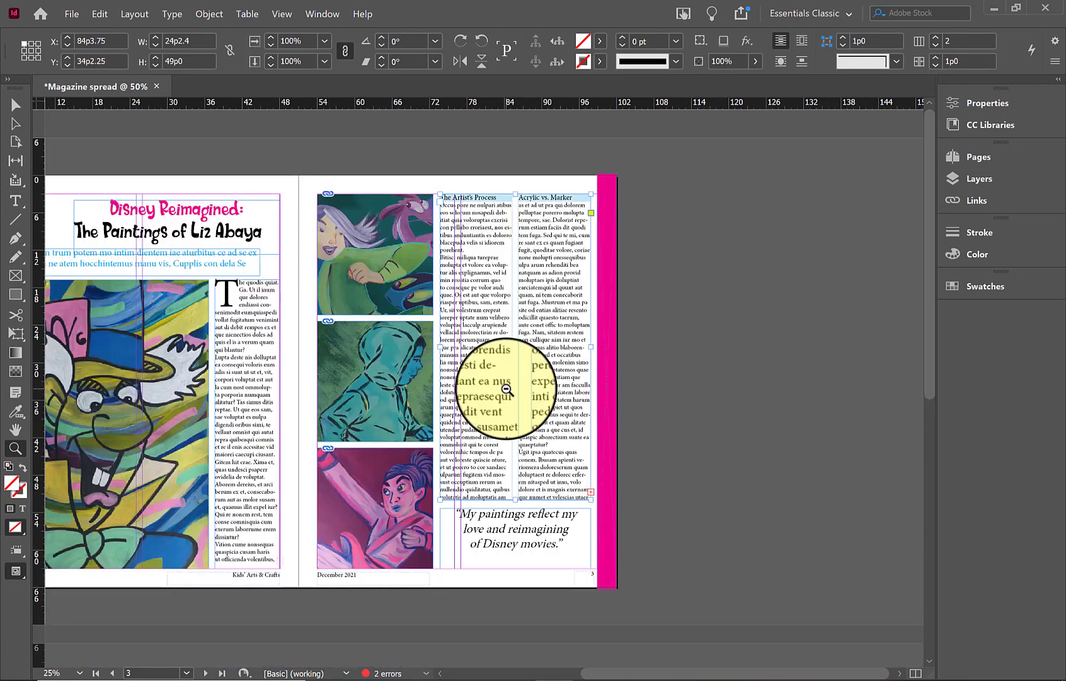
left_click(542, 393, "alt")
left_click(642, 229)
left_click(641, 228)
left_click_drag(766, 674, 705, 679)
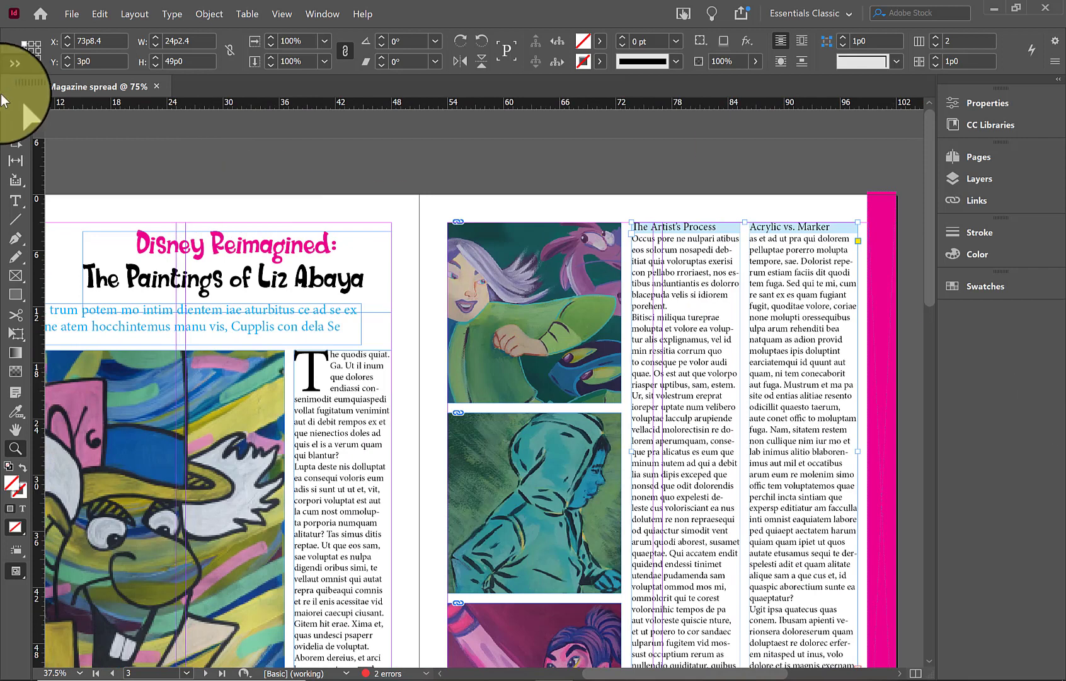
left_click(16, 104)
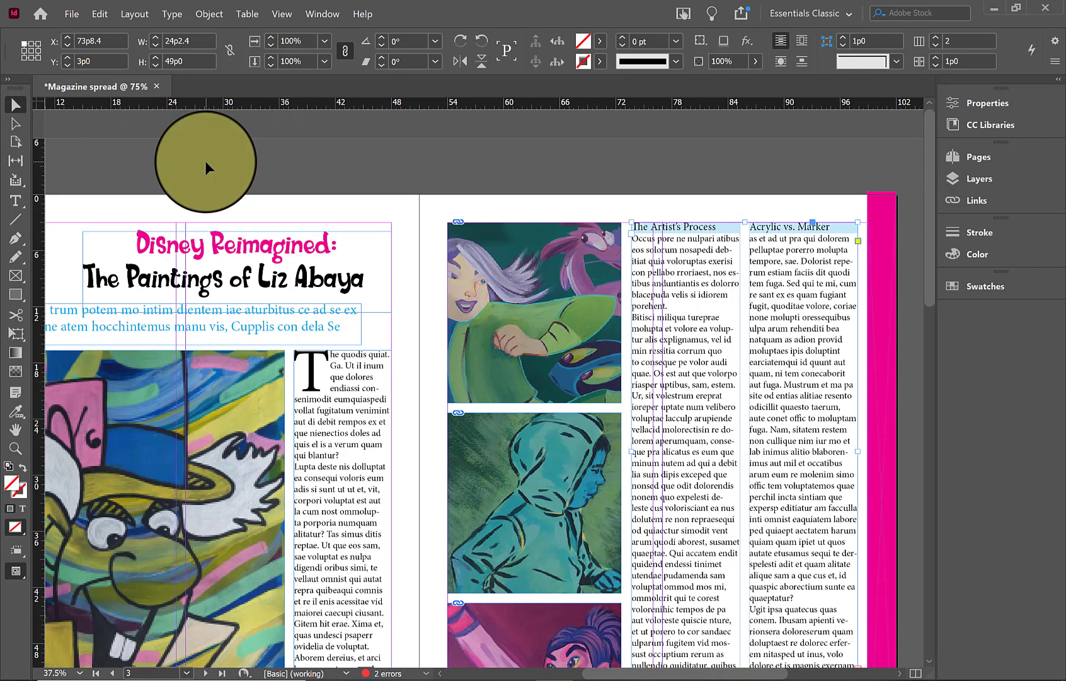
key("w")
left_click(765, 166)
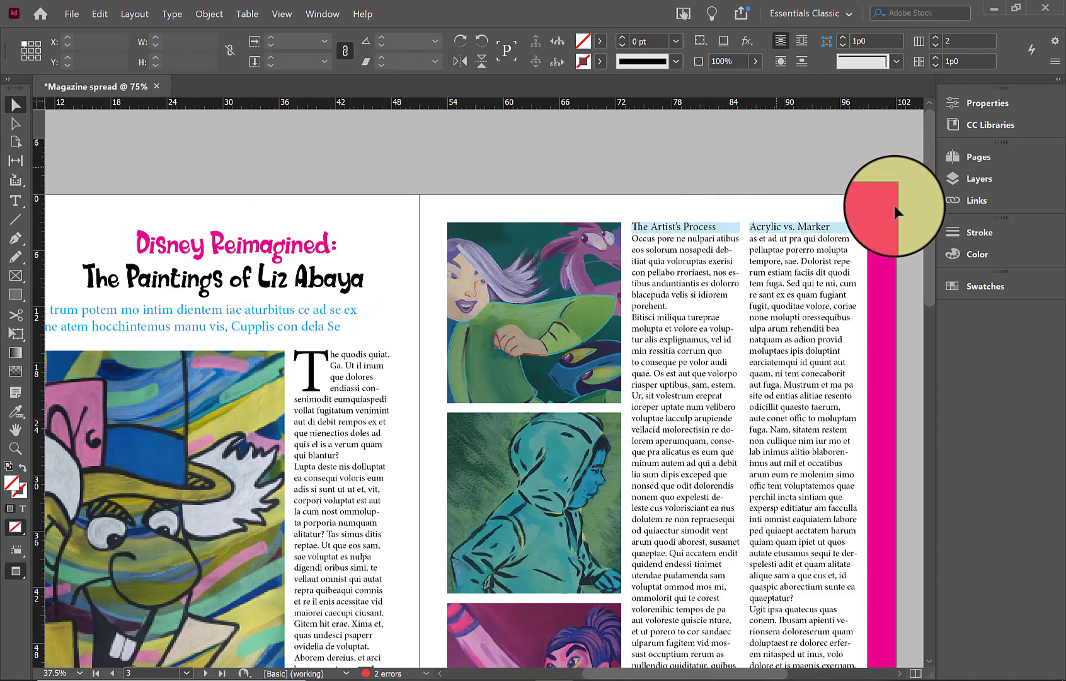
left_click_drag(930, 191, 935, 222)
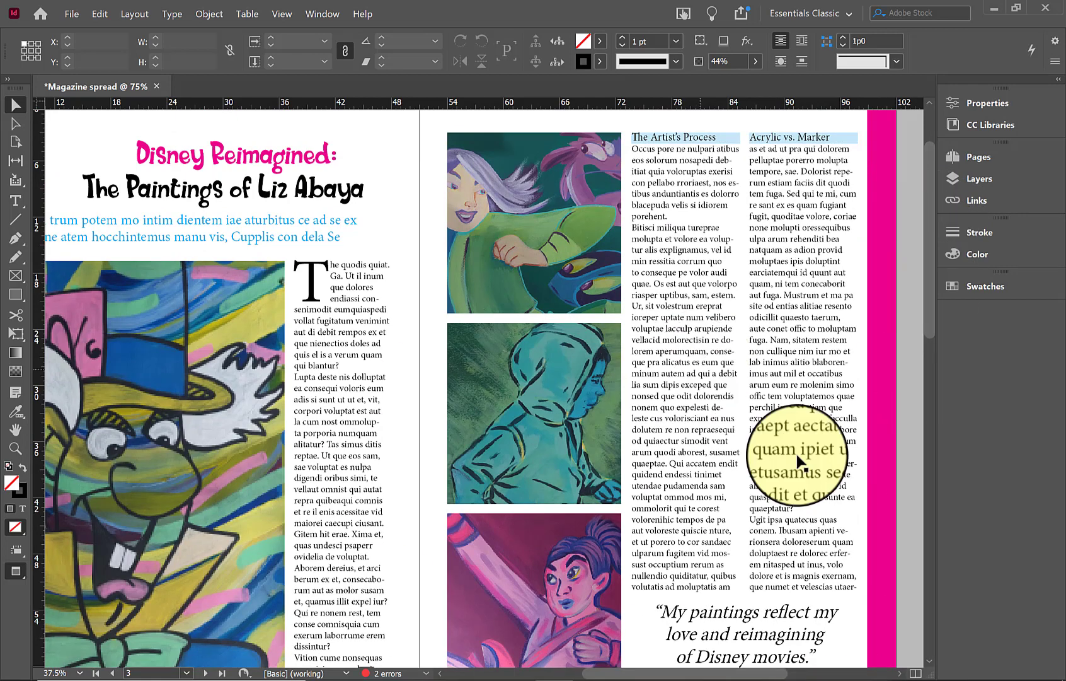
mouse_move(925, 327)
left_mouse_down()
mouse_move(924, 346)
mouse_move(928, 323)
left_mouse_up()
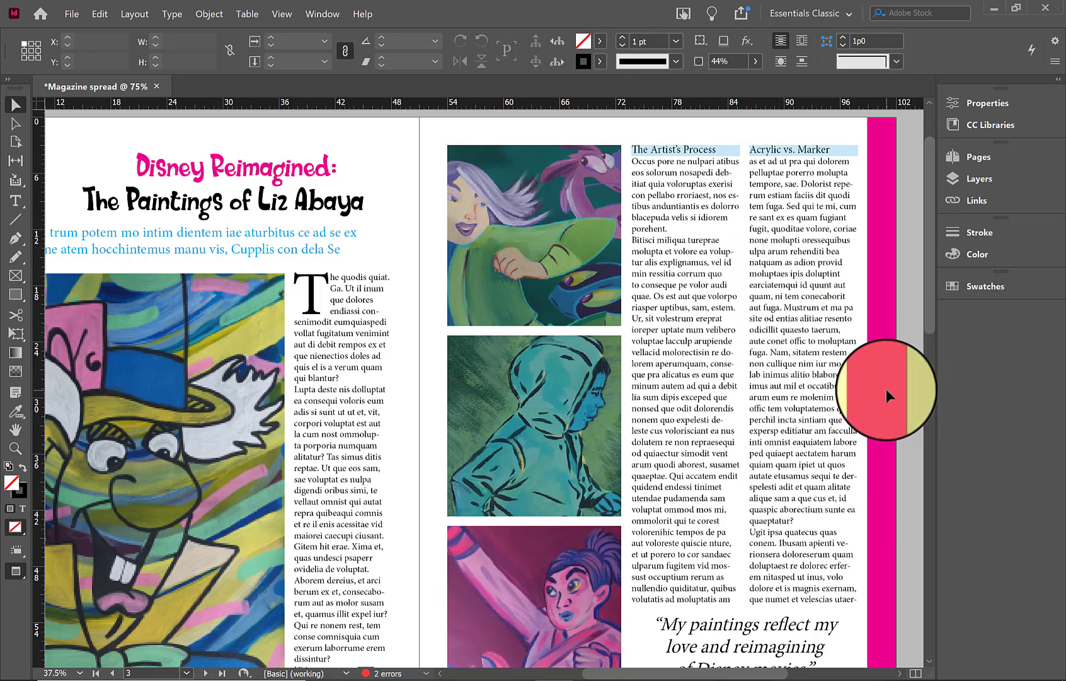
left_click_drag(928, 295, 928, 315)
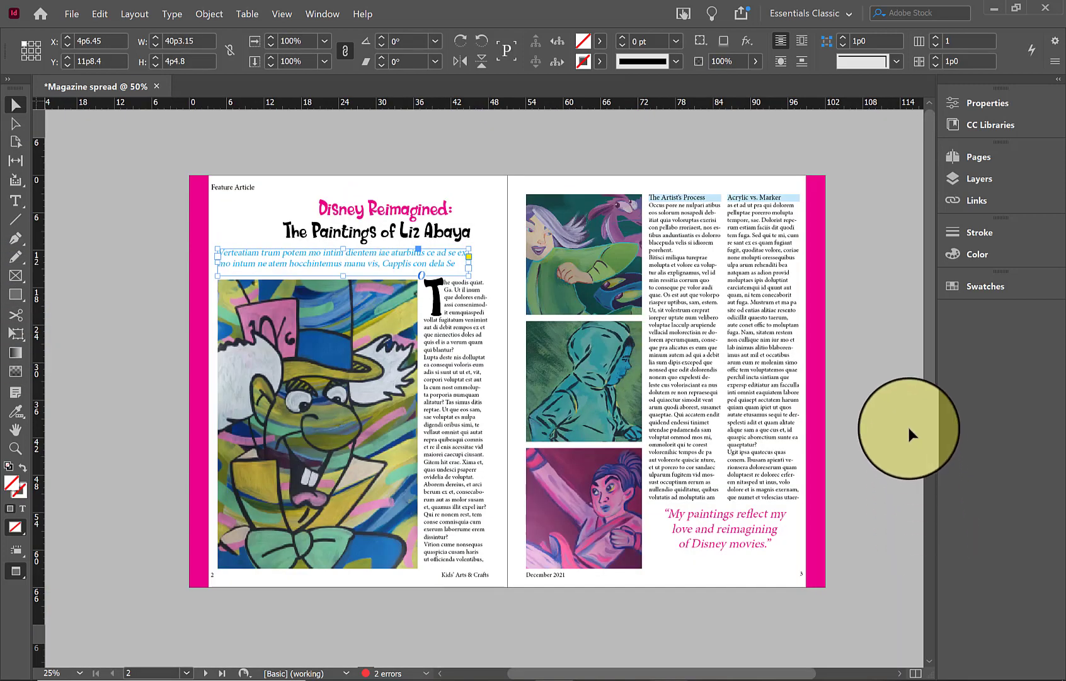
Deselect the intro text frame and open the A-Parent spread for editing.
left_click(884, 412)
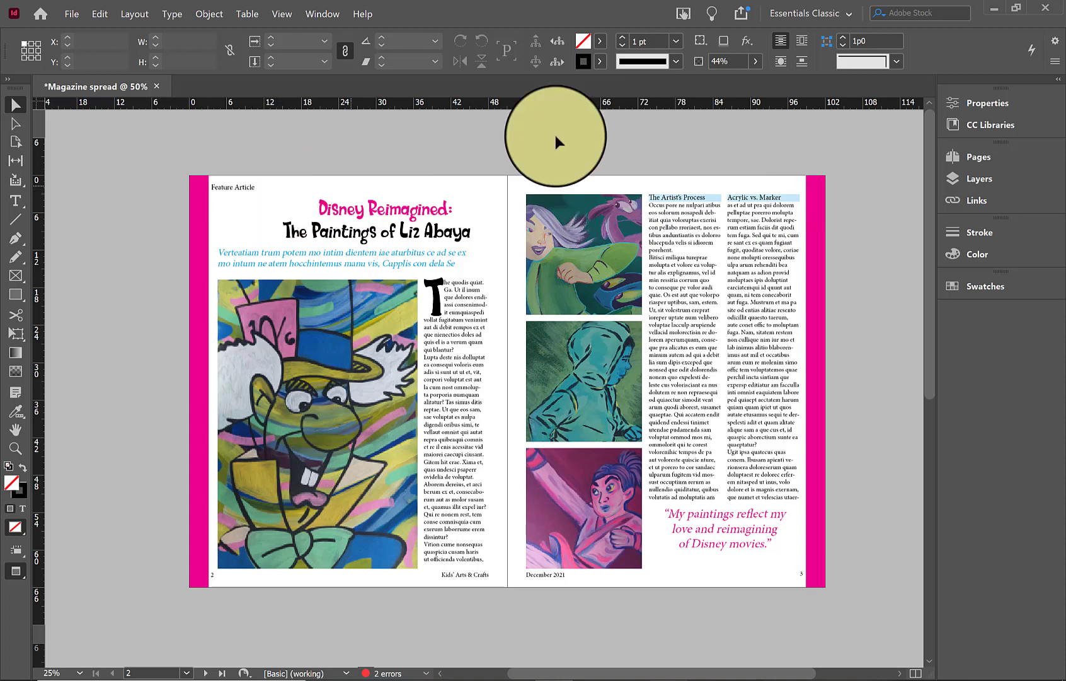
left_click(985, 159)
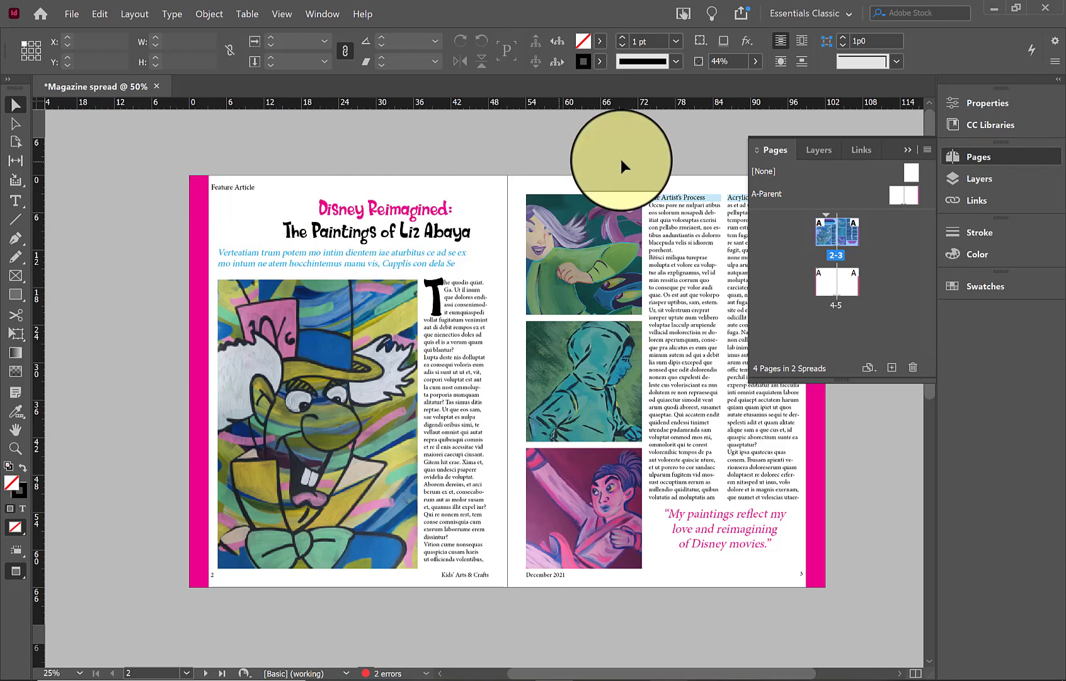
double_click(894, 200)
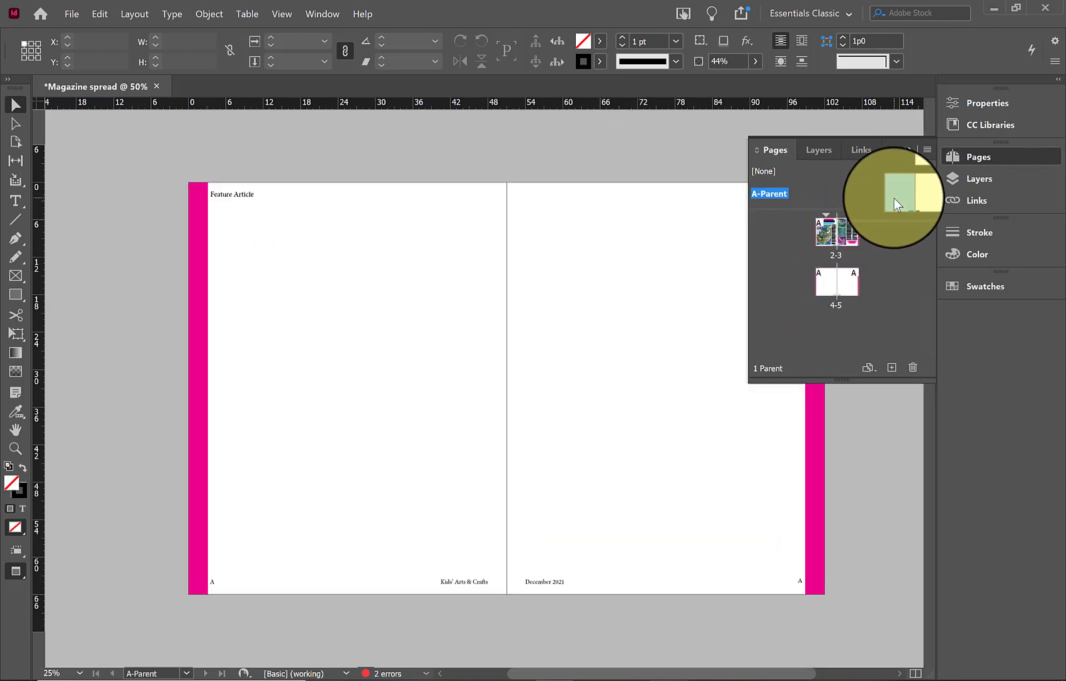
Apply magenta C=0 M=100 Y=0 K=0 paragraph shading to the "Feature Article" header on the A-Parent spread.
left_click(21, 201)
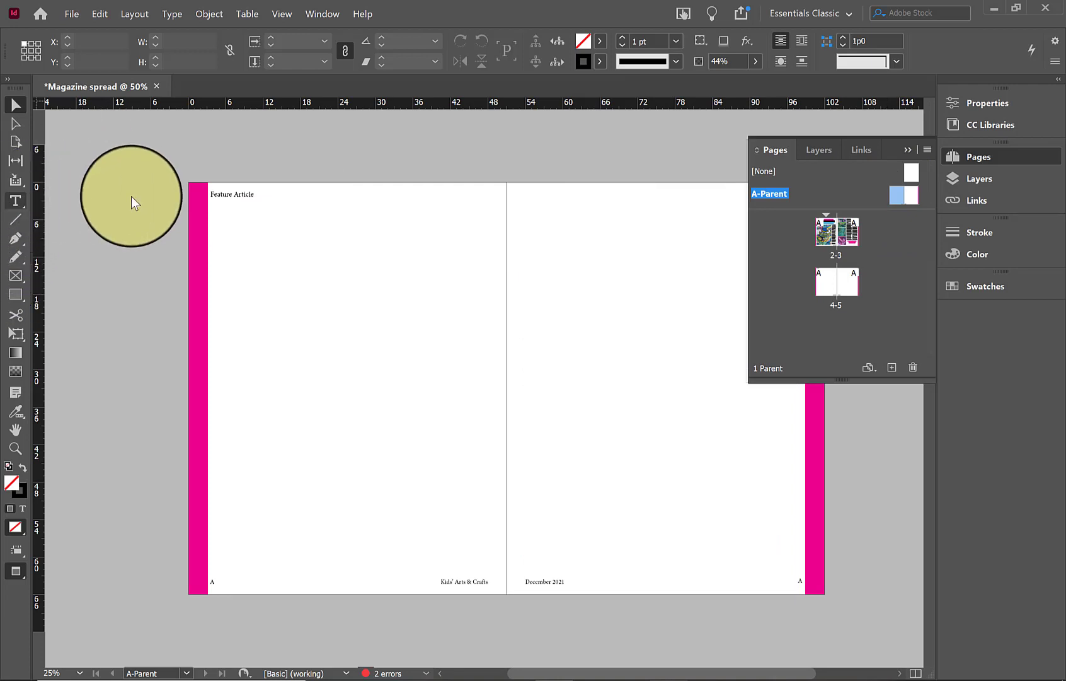
left_click(257, 193)
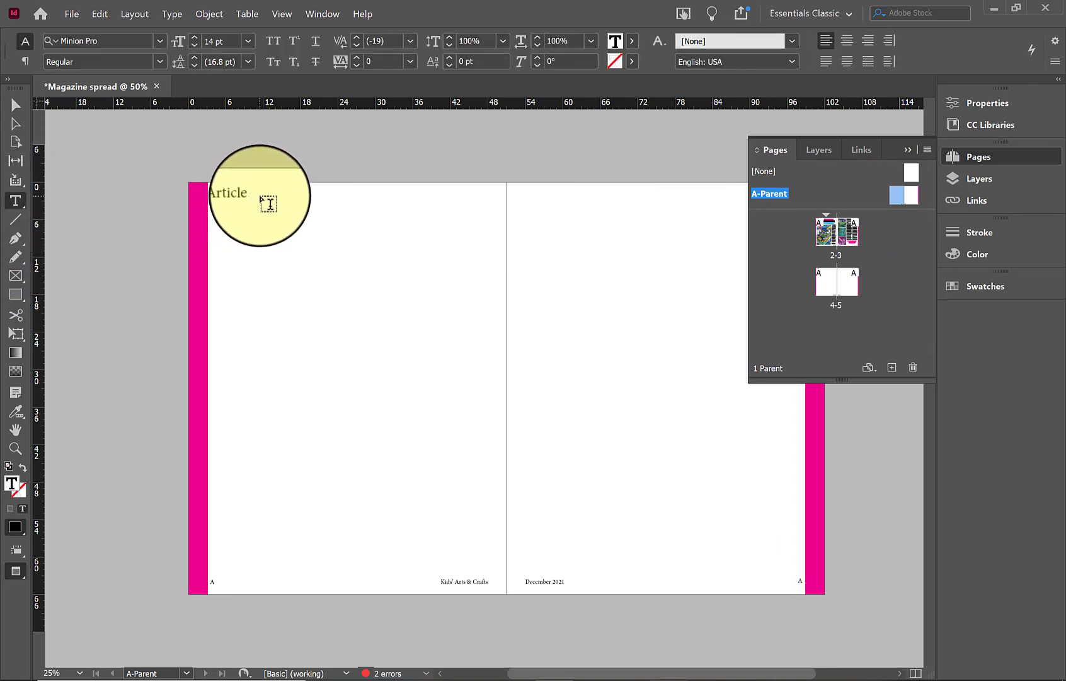
left_click(261, 197)
left_click(228, 193)
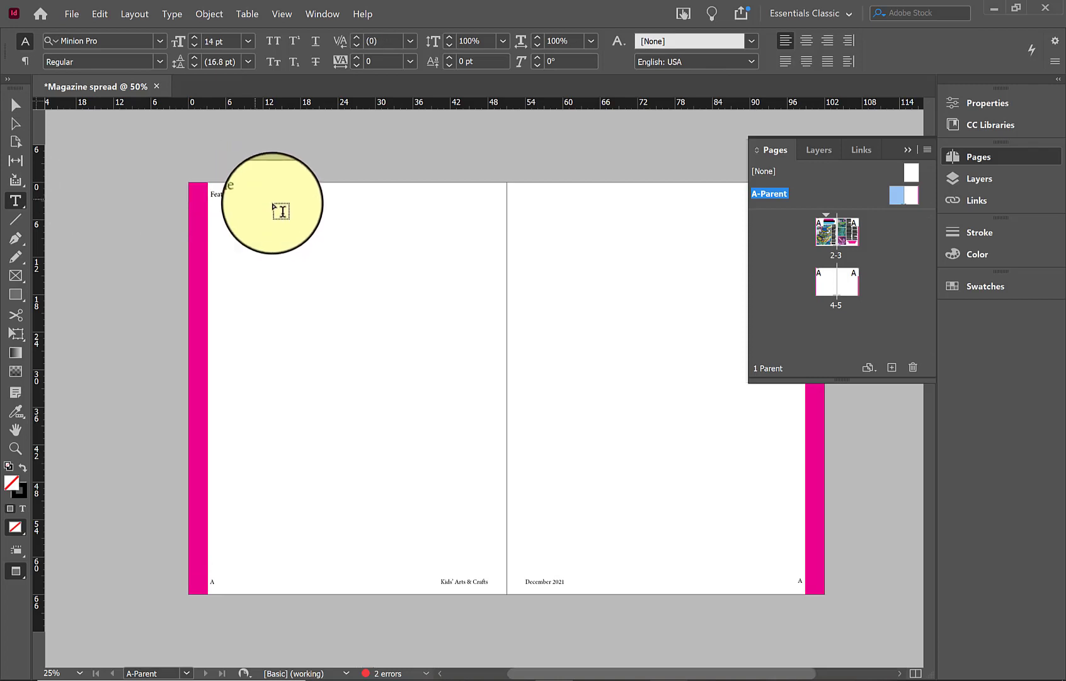
key("ctrl+a")
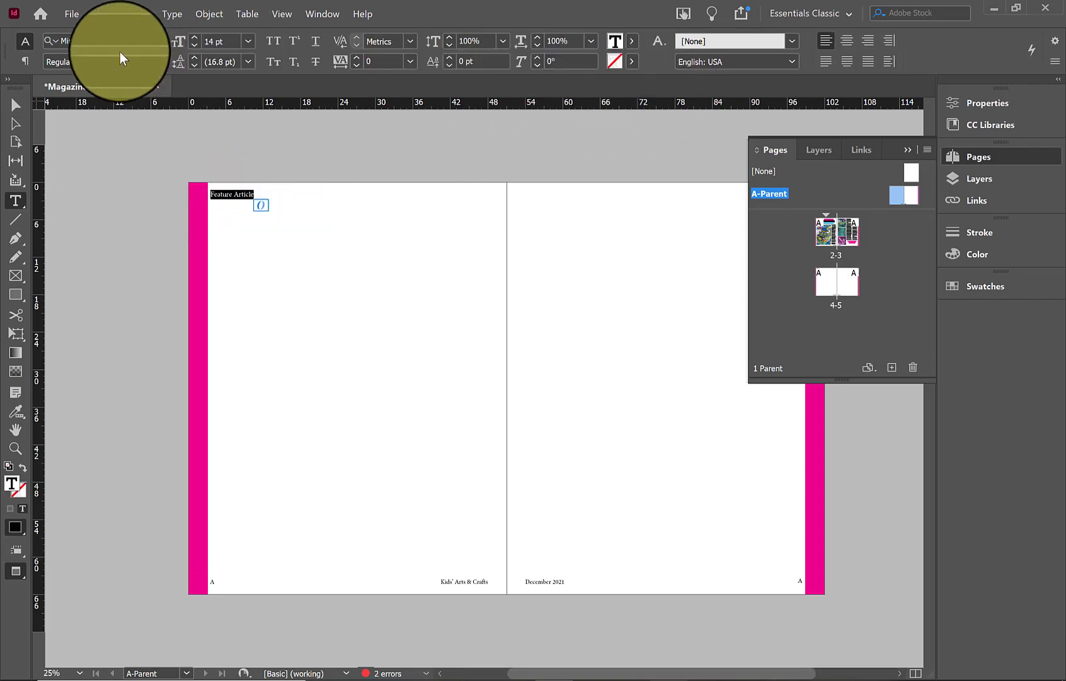
left_click(20, 61)
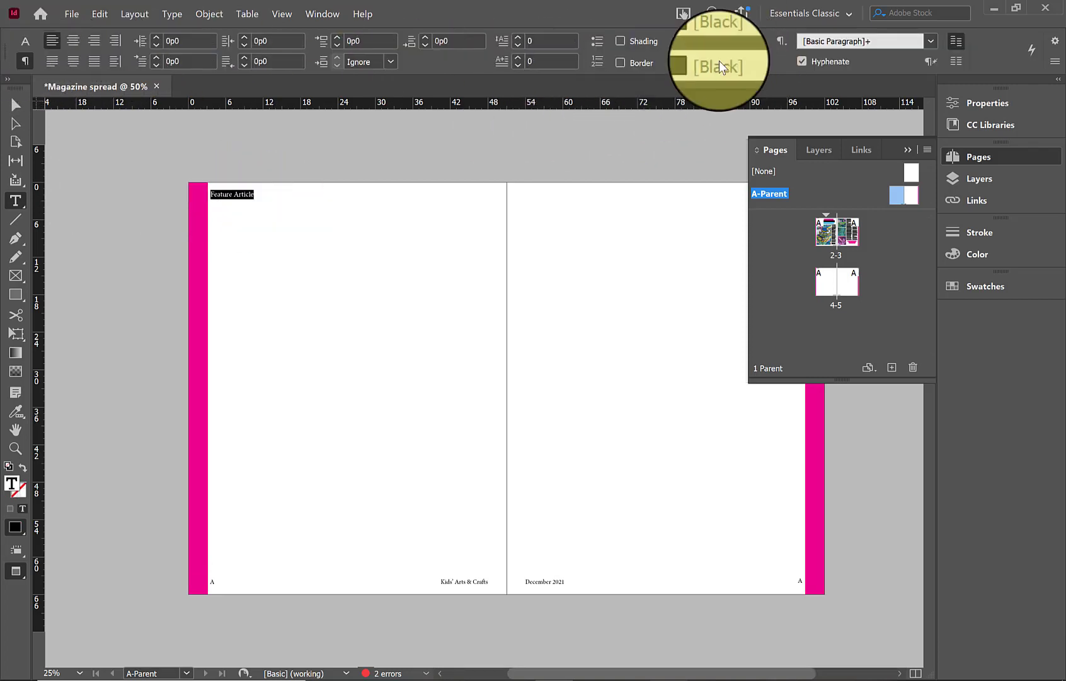
left_click(620, 41)
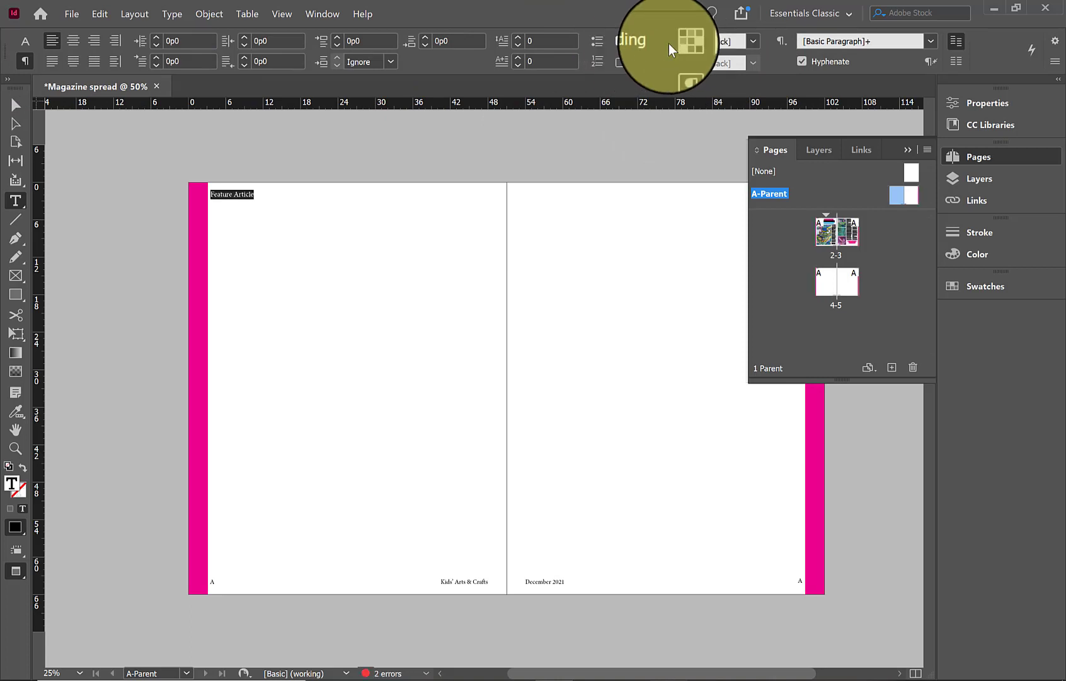
left_click(755, 42)
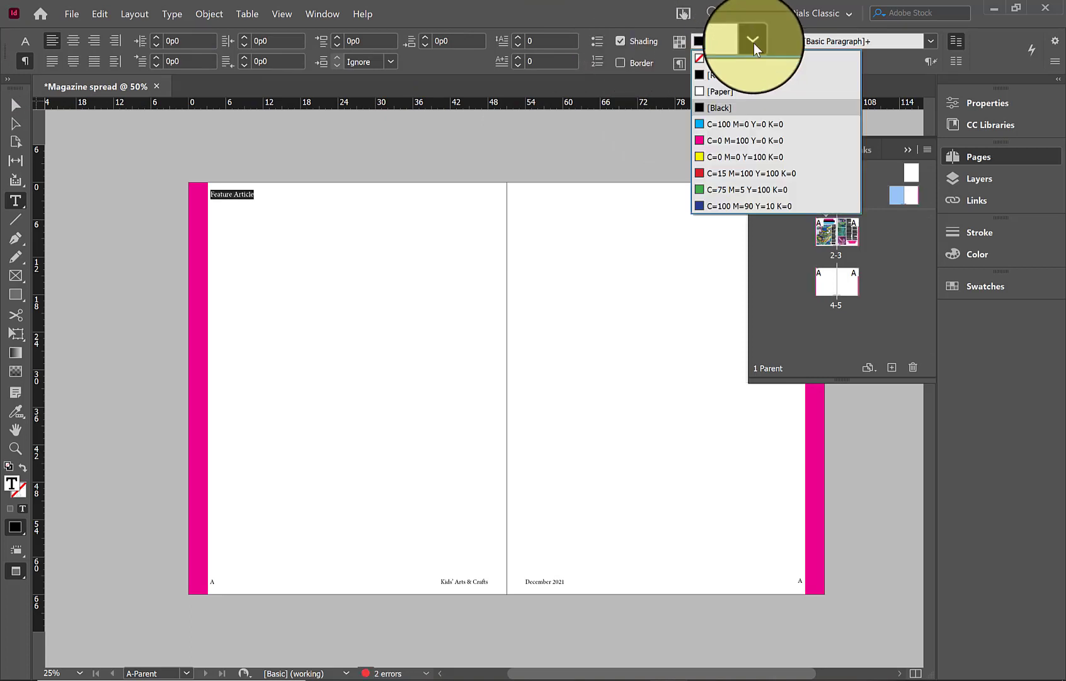
left_click(750, 168)
key("Escape")
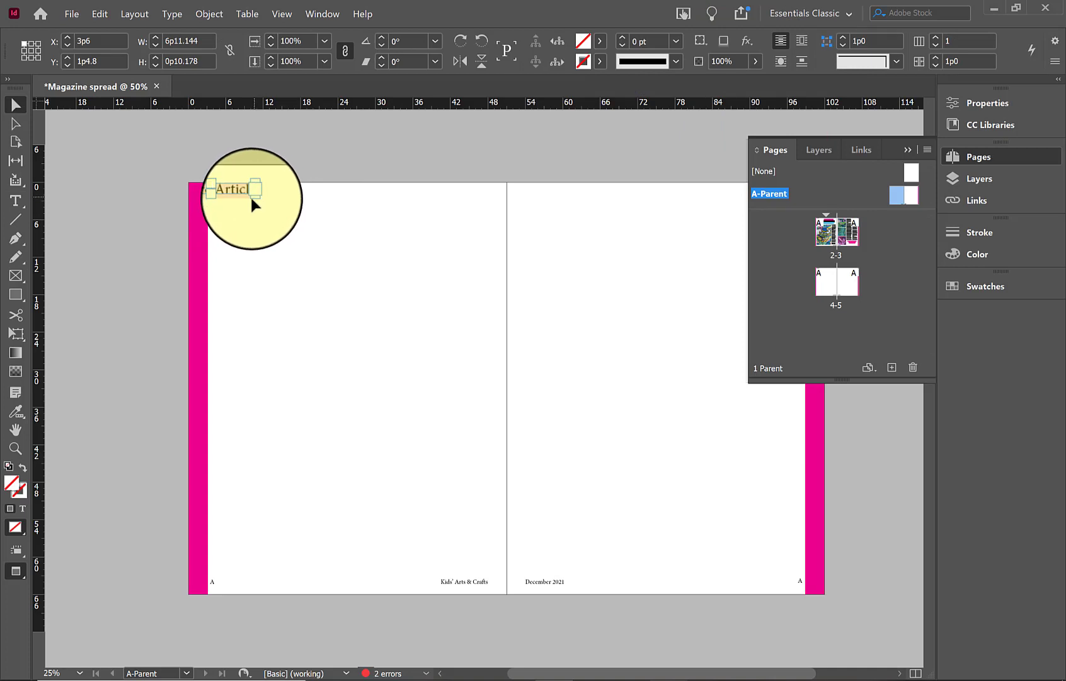
Stretch the "Feature Article" frame across both parent pages to about 94p11 wide and 2p6 high, then return to pages 2-3.
left_click_drag(254, 189, 799, 208)
left_click(968, 160)
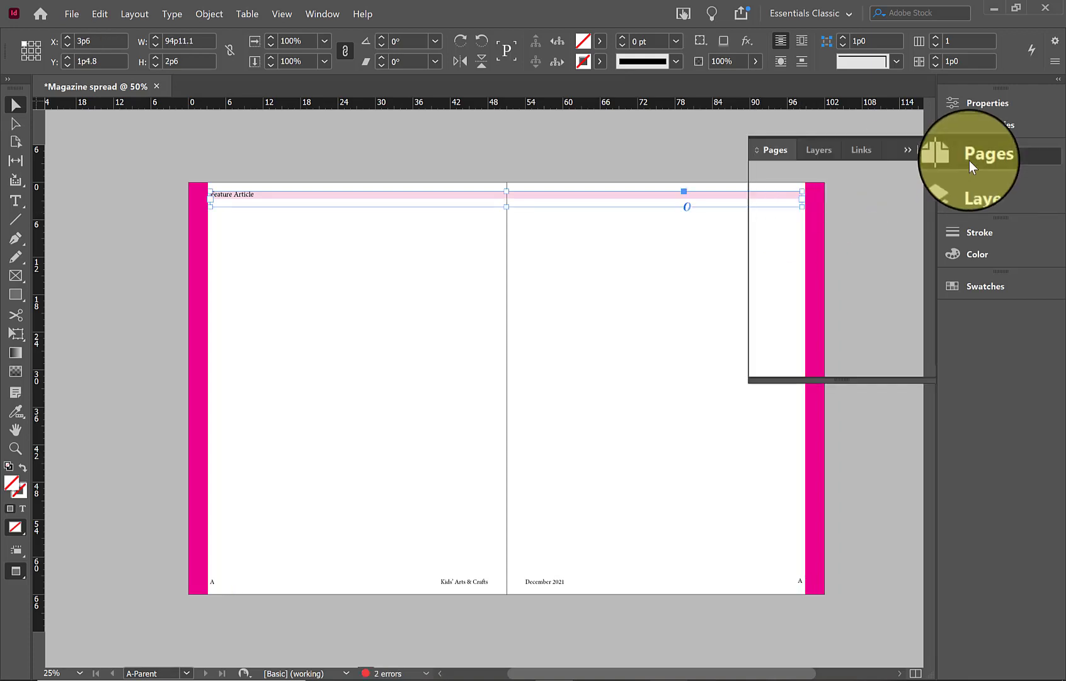
double_click(829, 233)
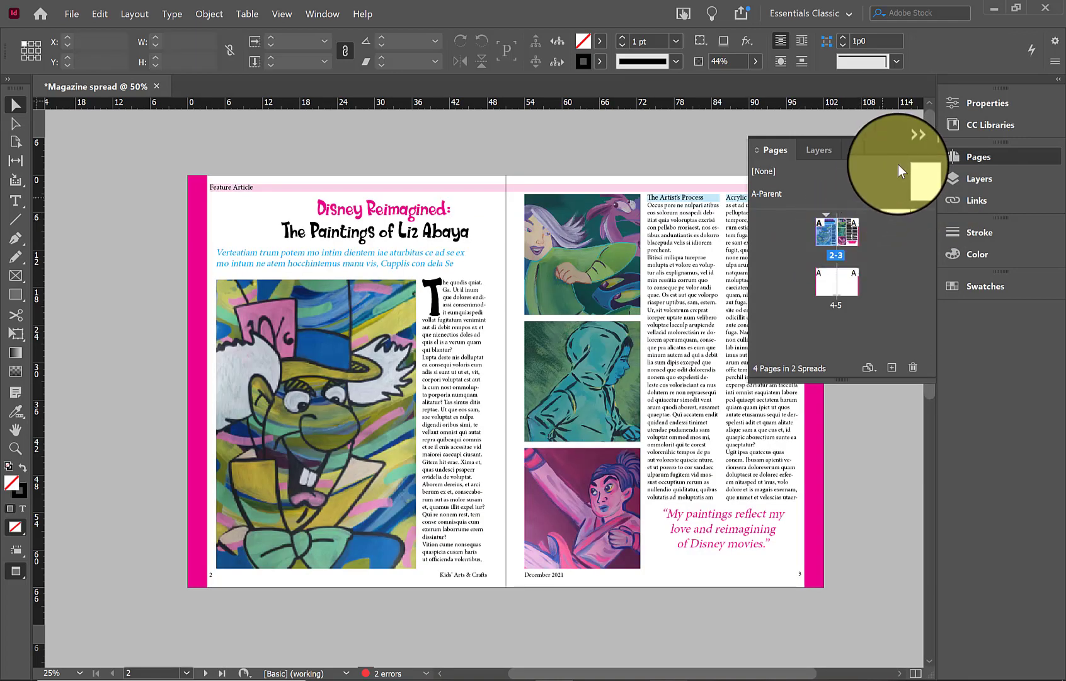
left_click(906, 150)
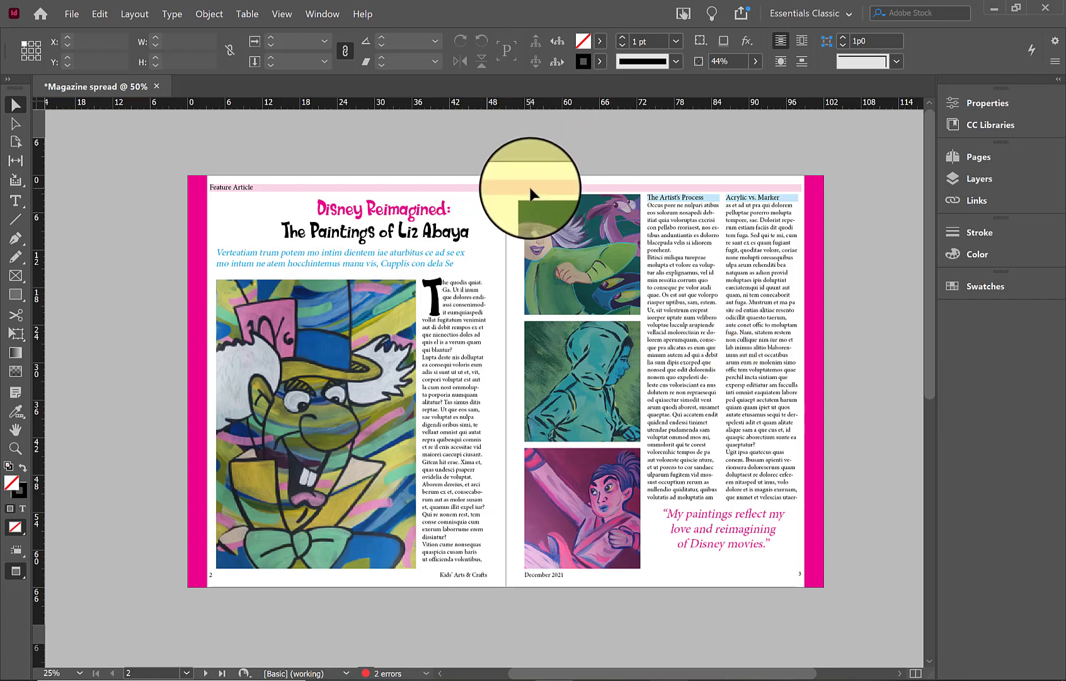
Nudge the "Feature Article" header frame on A-Parent up to Y 0p11.8 and return to pages 2-3.
left_click(994, 163)
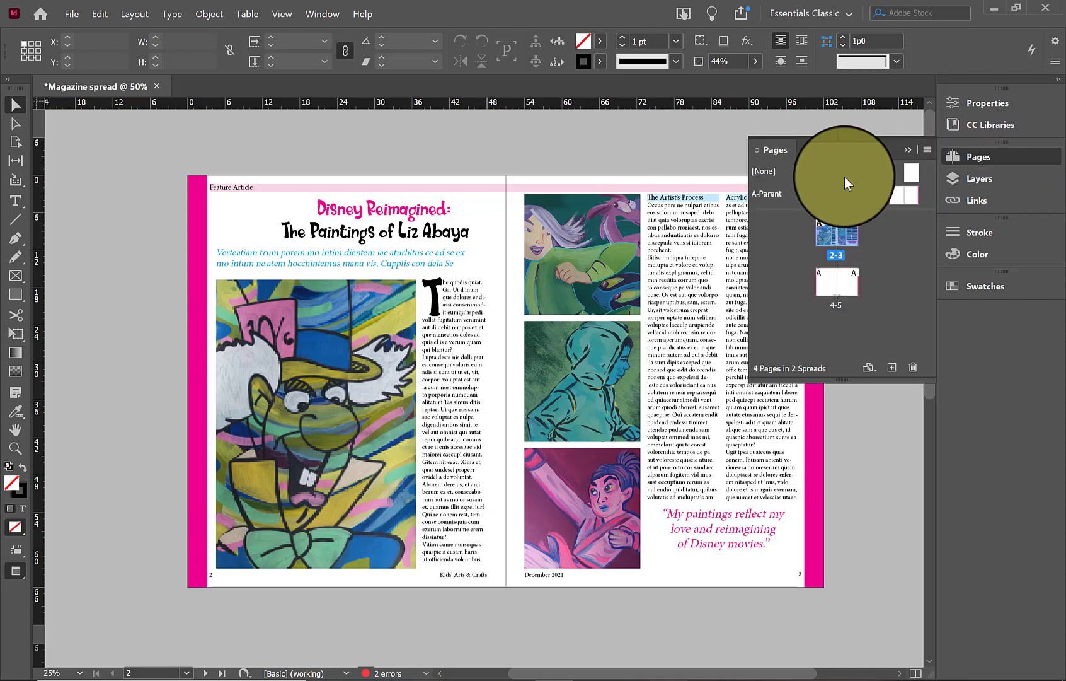
double_click(844, 189)
left_click(502, 199)
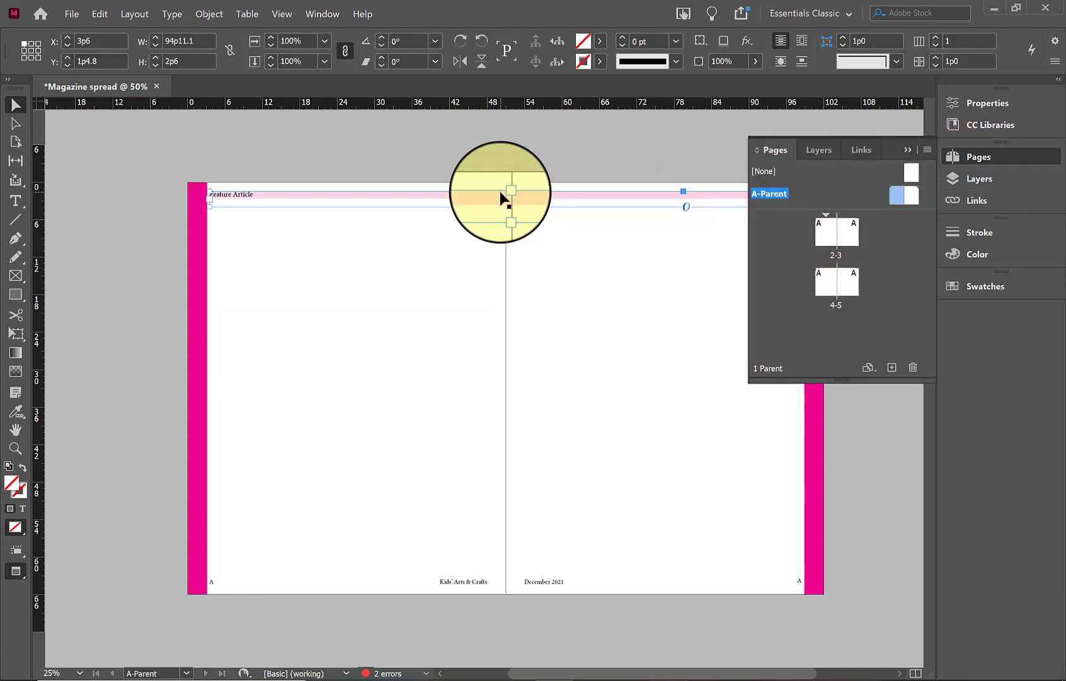
key("Up")
key("Up")
key("Up")
key("Up")
key("Up")
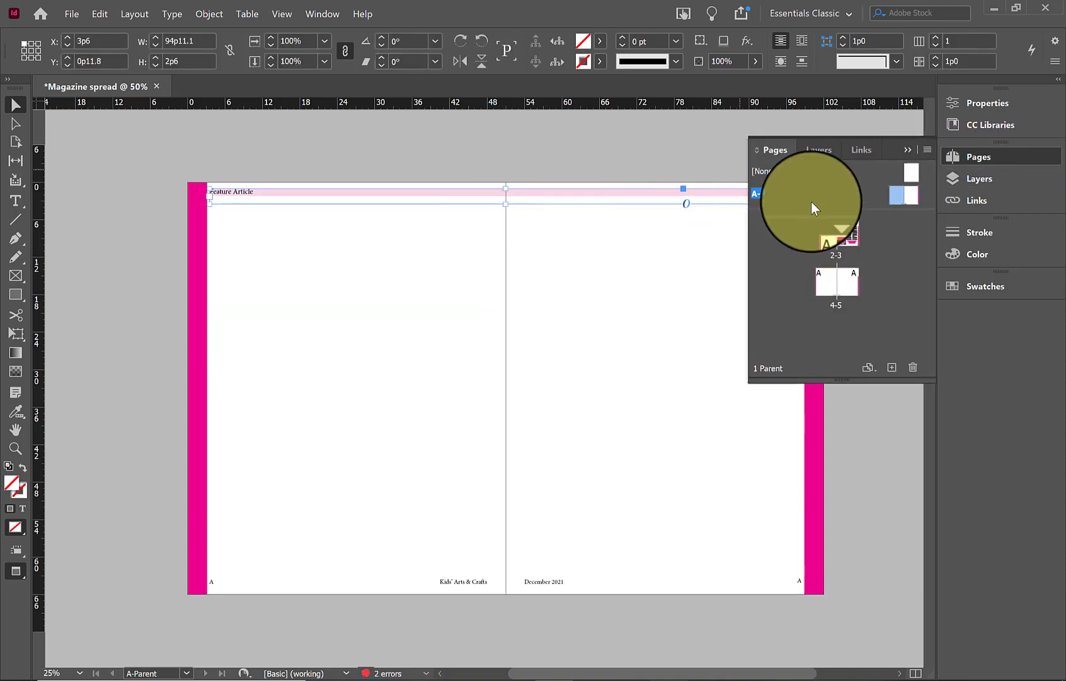
double_click(827, 230)
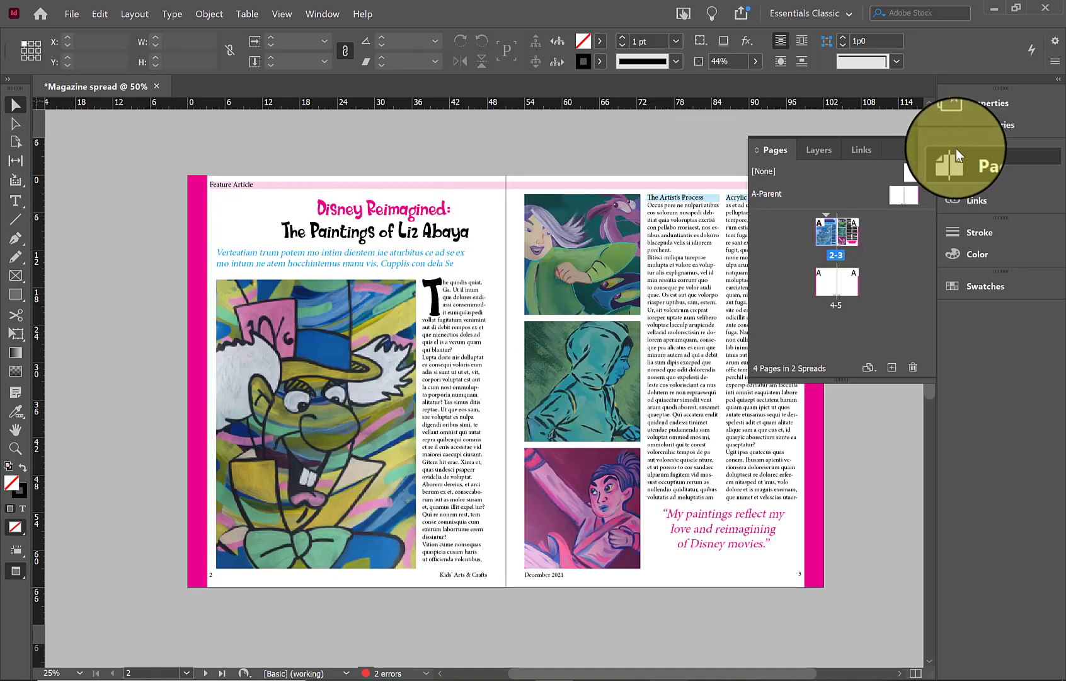
left_click(907, 150)
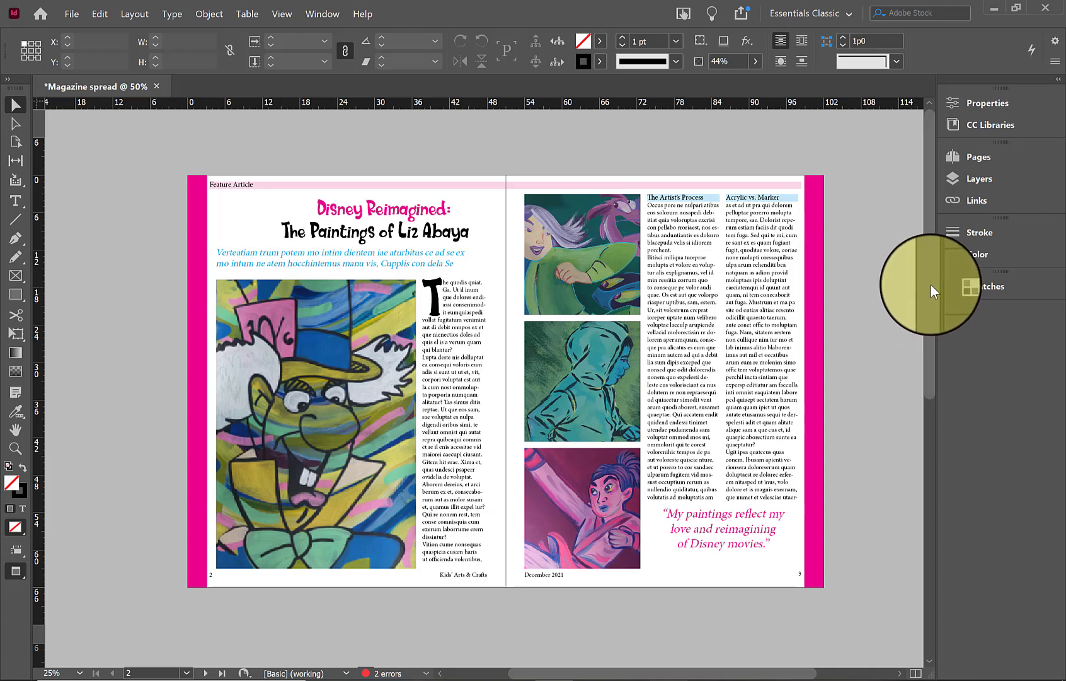
Examine the shaded header band and parent-page elements on the 4-5 spread and the finished layout on pages 2-3.
left_click_drag(930, 285, 932, 542)
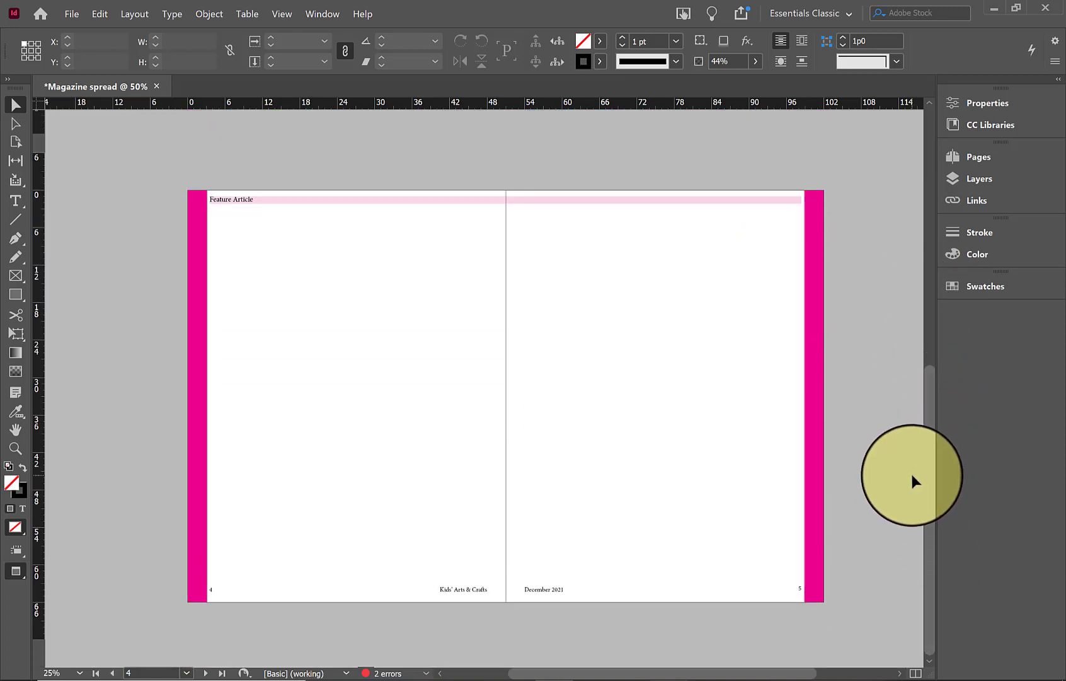
left_click_drag(928, 486, 927, 304)
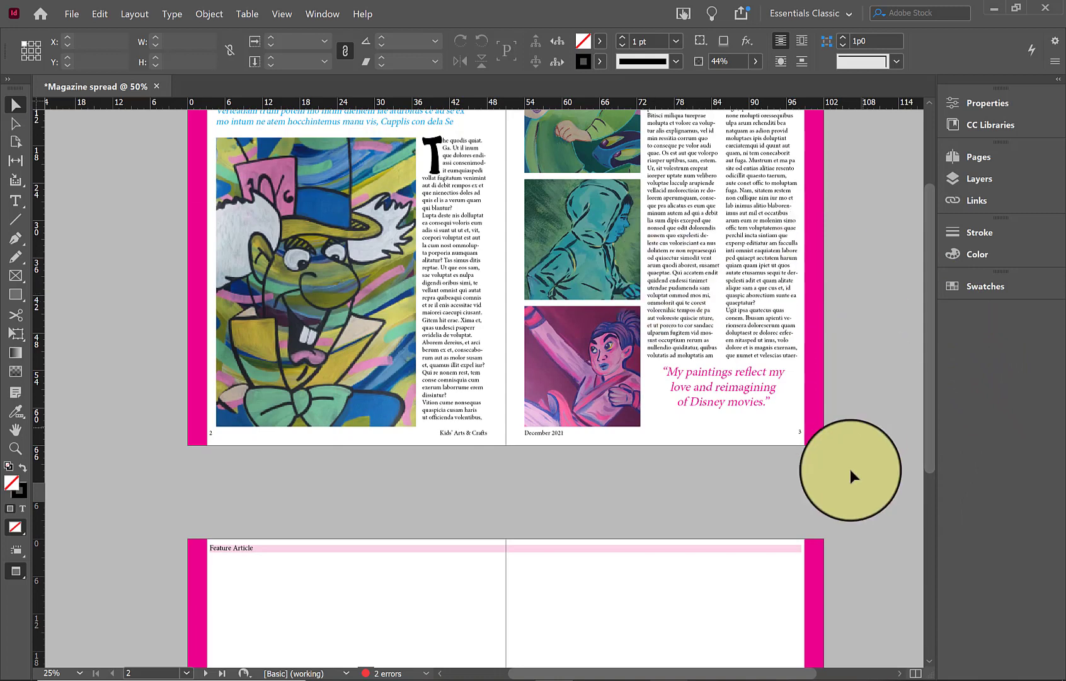
left_click_drag(928, 421, 925, 375)
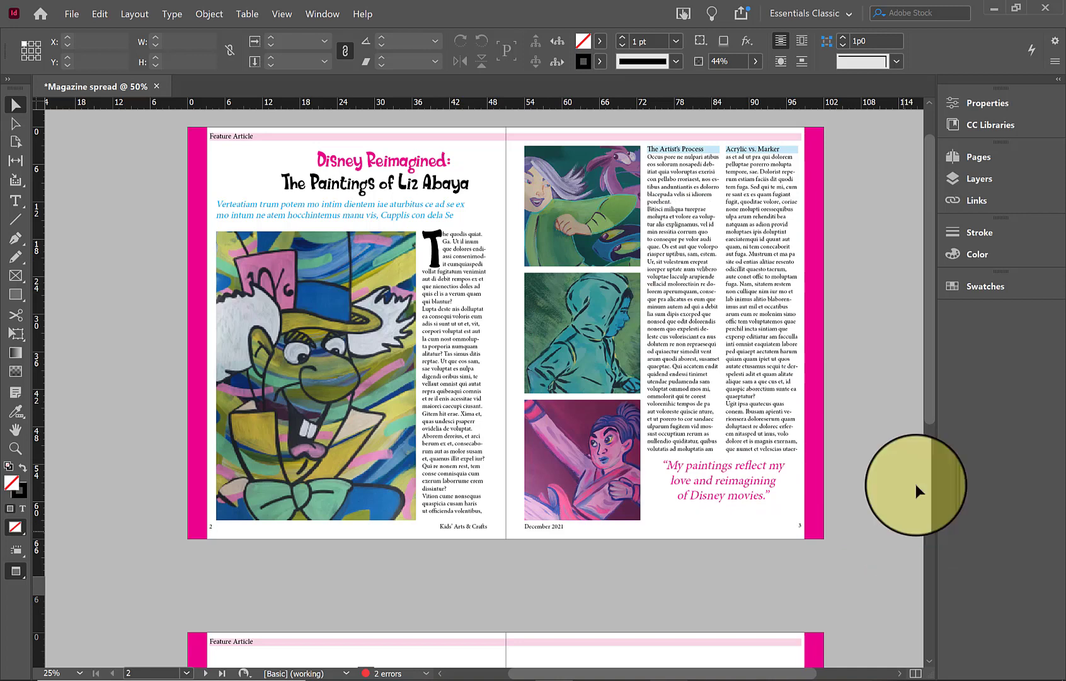
left_click_drag(931, 311, 929, 309)
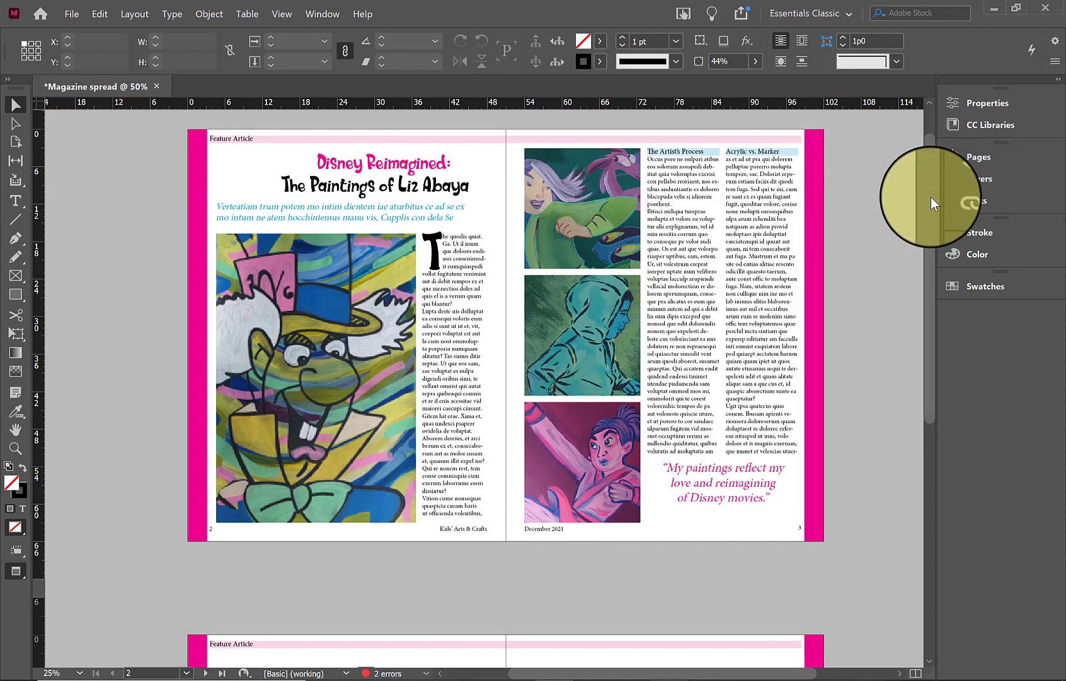
mouse_move(931, 197)
left_mouse_down()
mouse_move(920, 337)
mouse_move(918, 199)
left_mouse_up()
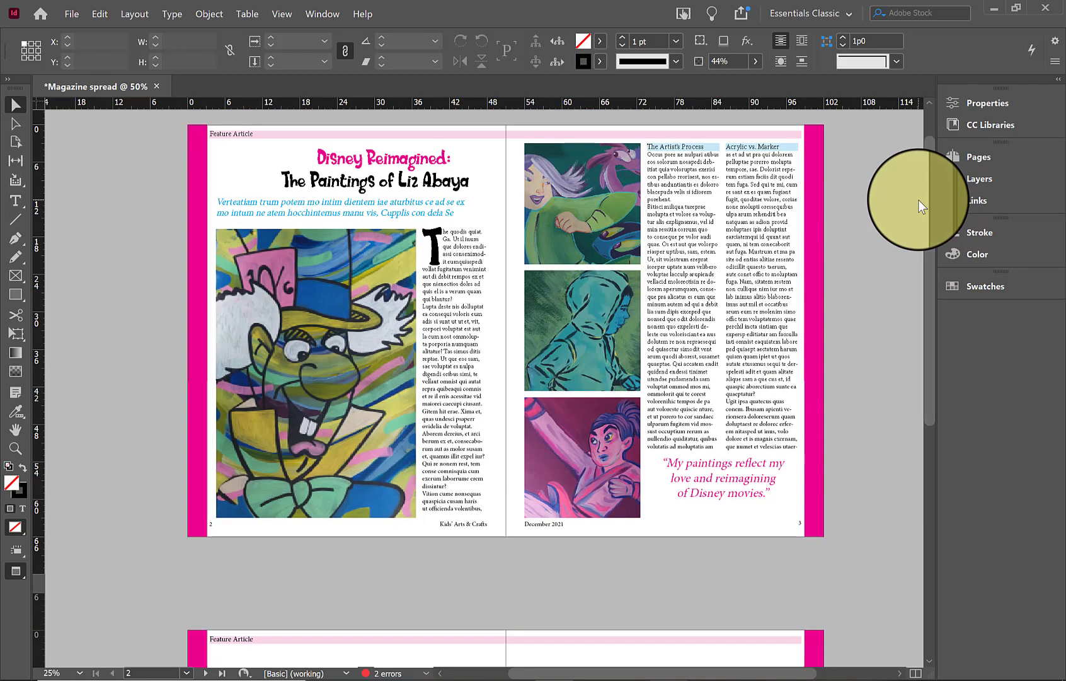